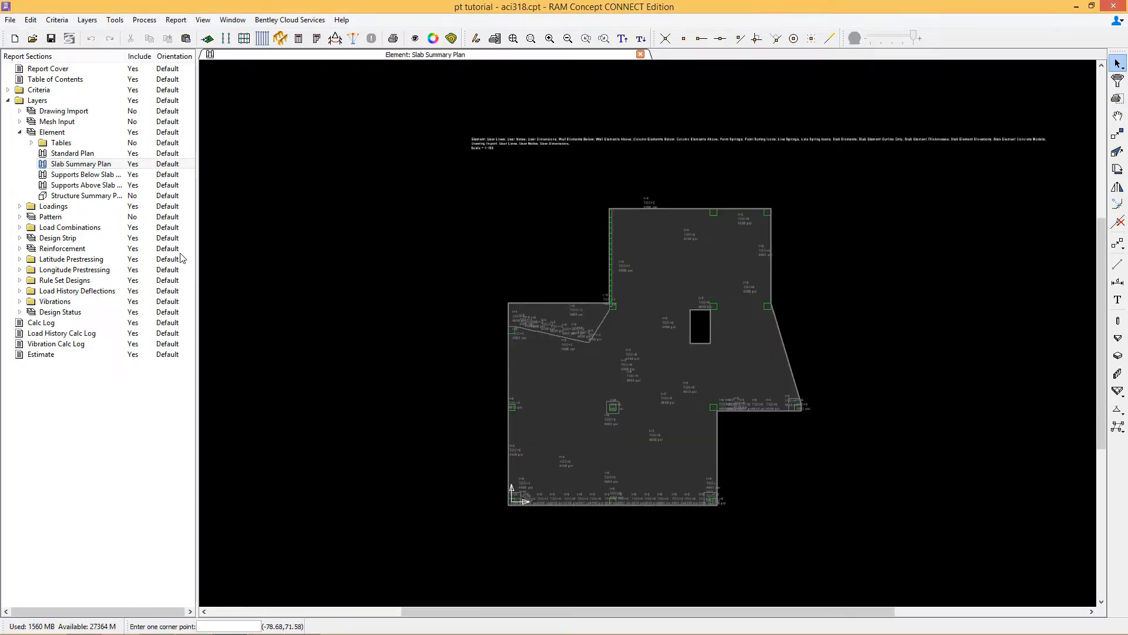
Step: Open the Standard Plan under Latitude Prestressing's Latitude Tendon Parameters
left_click(20, 259)
left_click(31, 270)
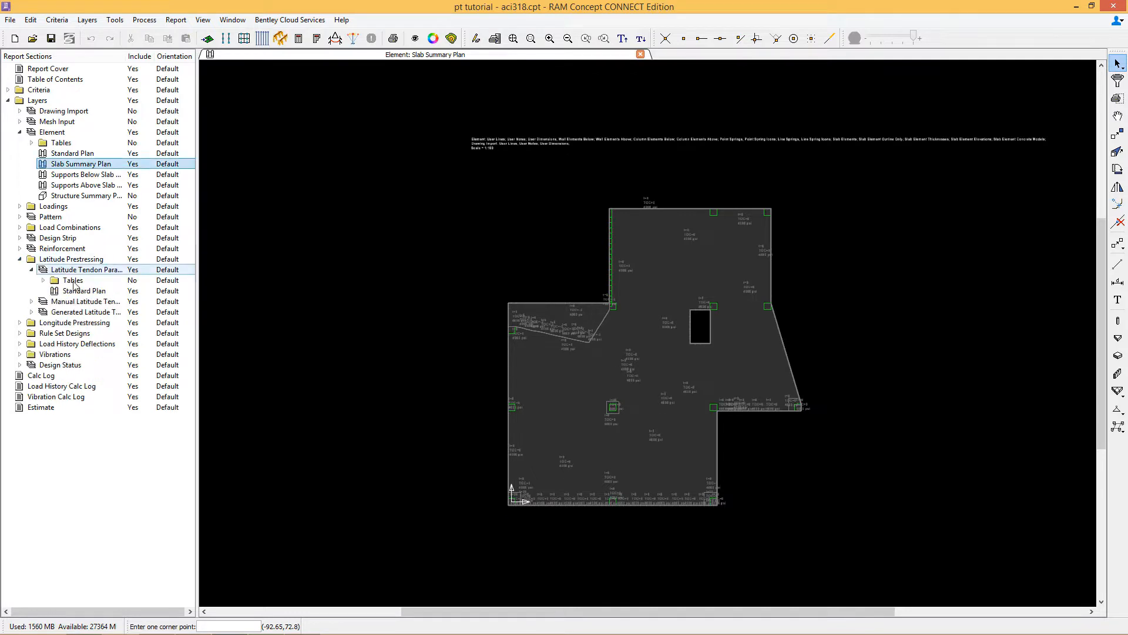
double_click(84, 290)
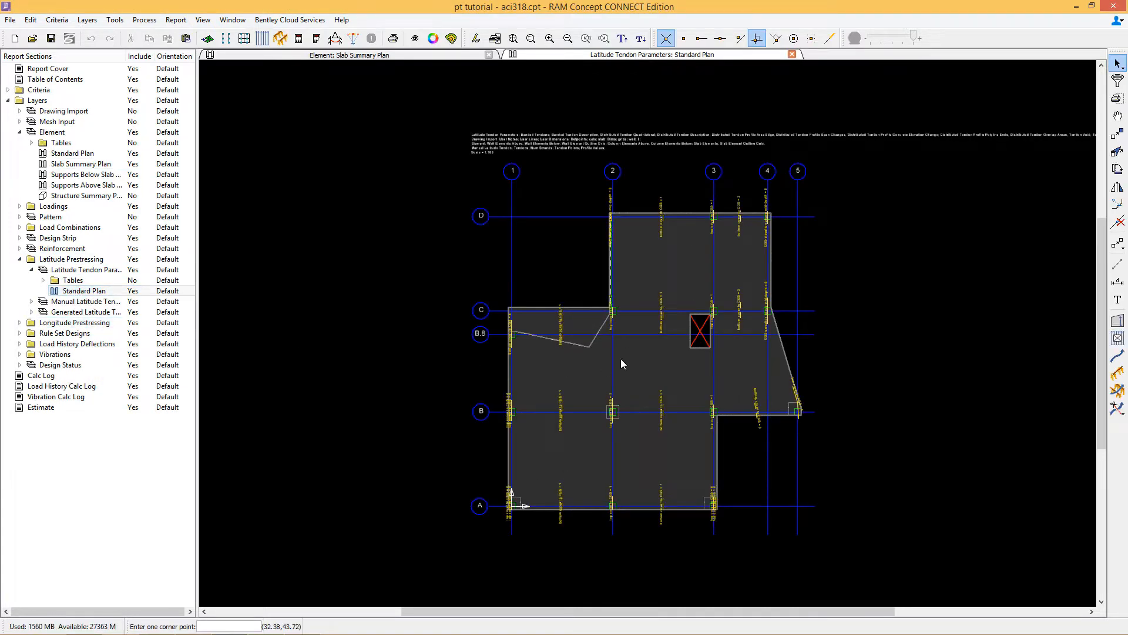
Step: Draw a banded latitude tendon along gridline D from gridline 4 to gridline 2
scroll(664, 311, "up", 2)
scroll(664, 308, "up", 3)
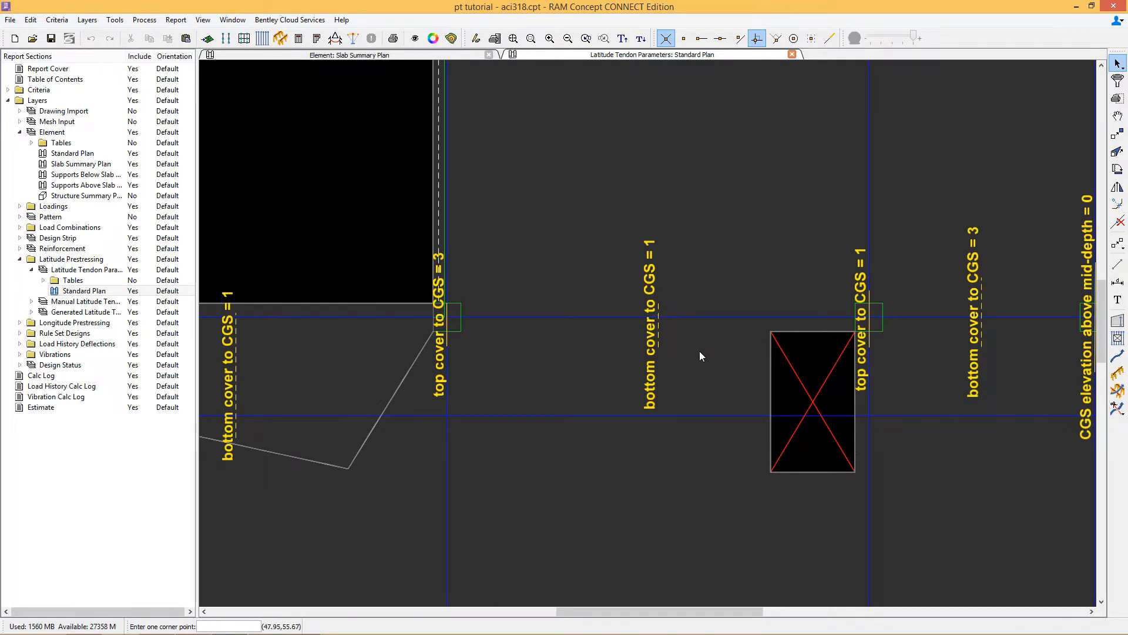
scroll(698, 380, "down", 5)
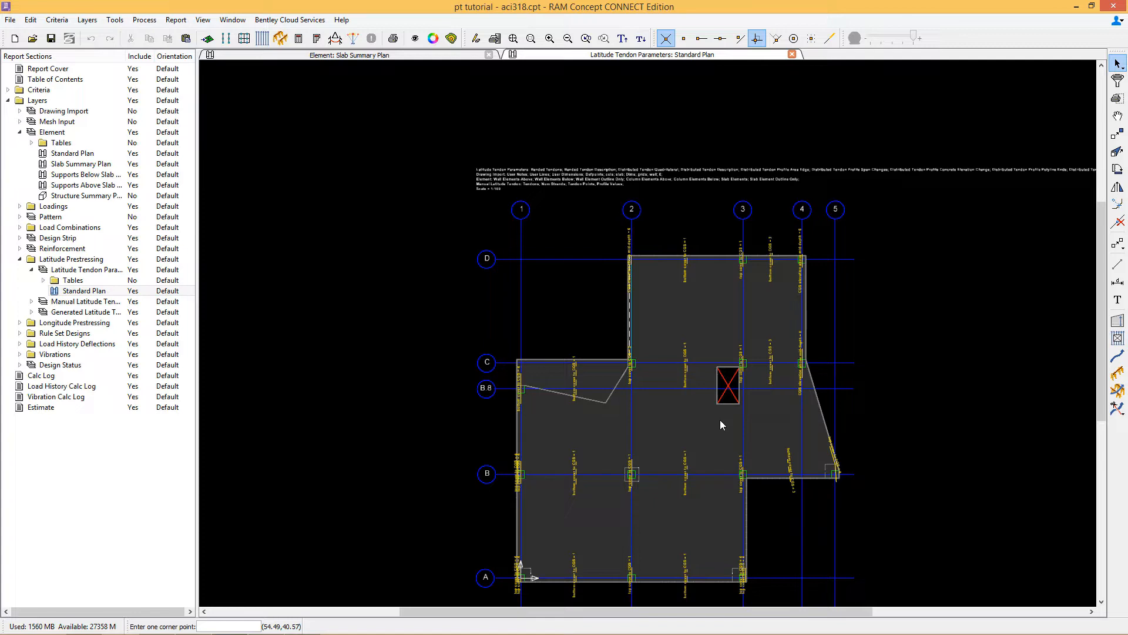
middle_click_drag(721, 420, 684, 397)
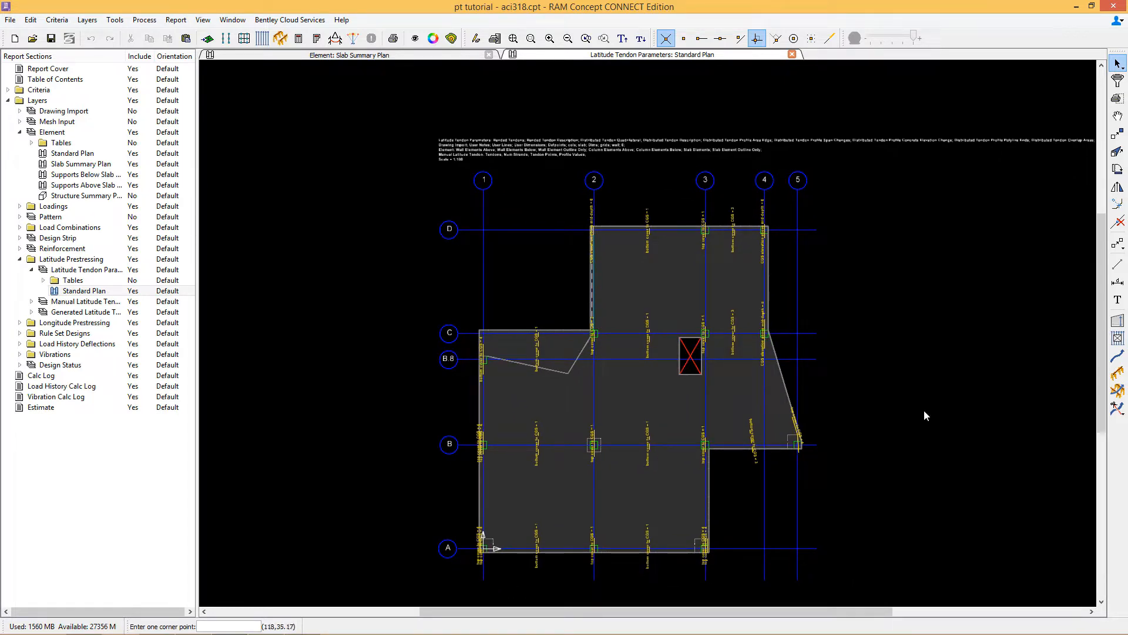
left_click(1119, 356)
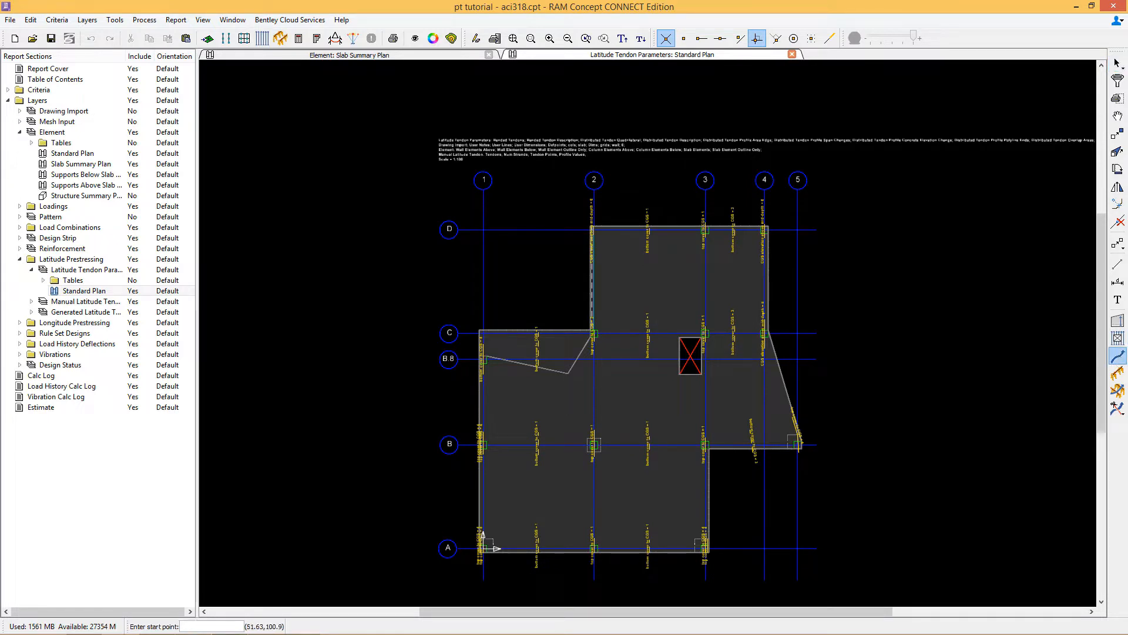
left_click(765, 229)
left_click(588, 229)
right_click(587, 229)
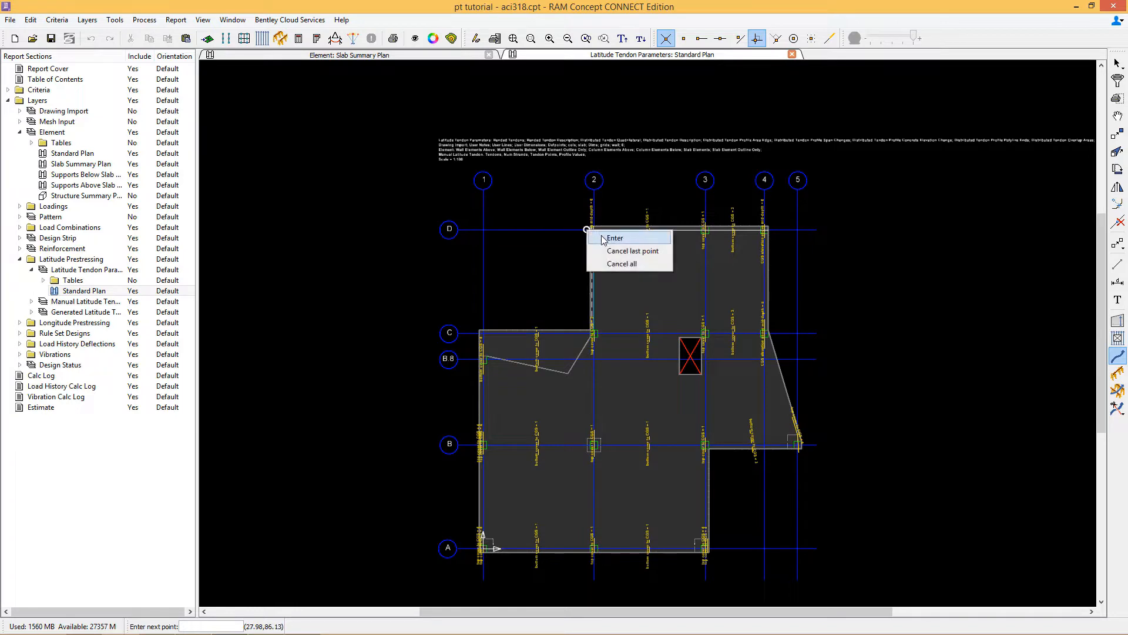
left_click(601, 234)
Step: Draw a banded tendon along gridline C from gridline 4 to gridline 2, angling down to gridline B.8 at gridline 1
left_click(765, 333)
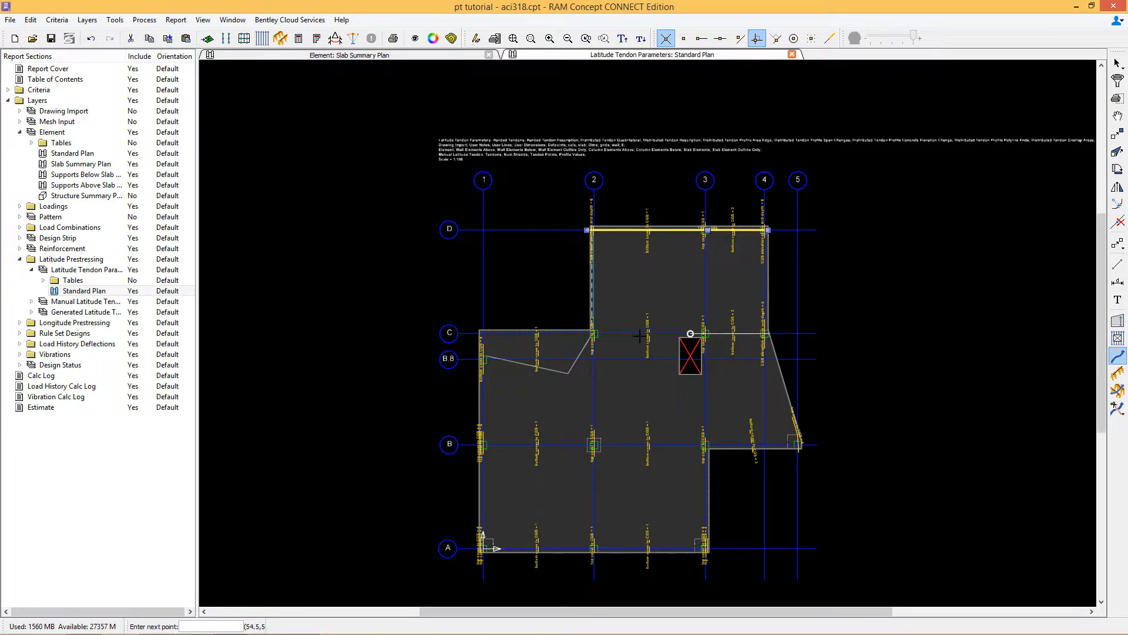
left_click(594, 333)
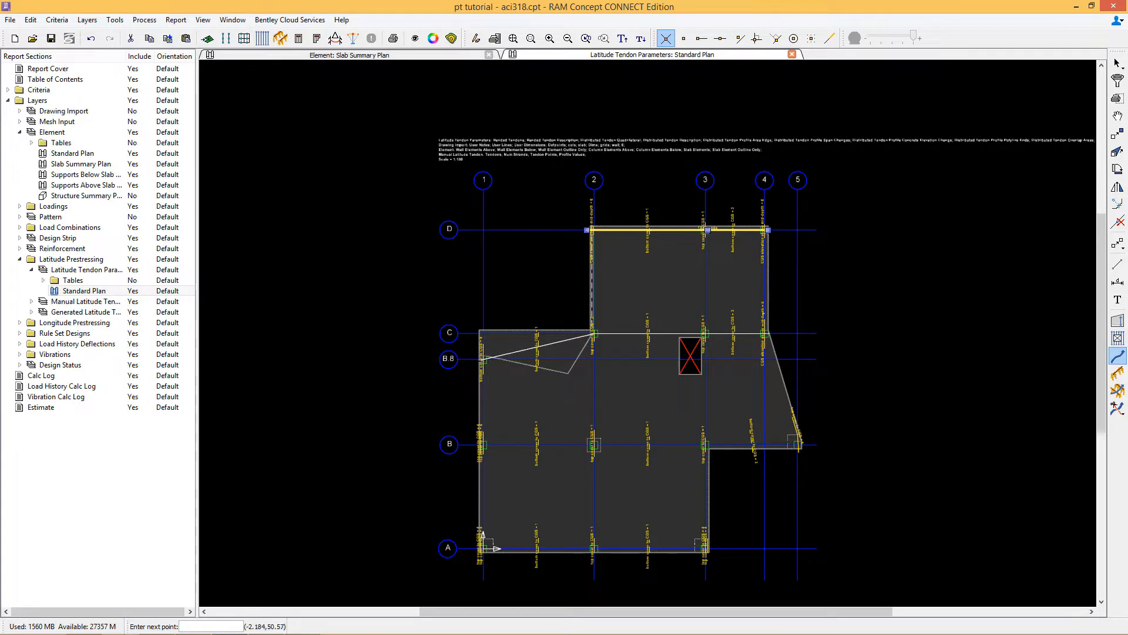
left_click(757, 39)
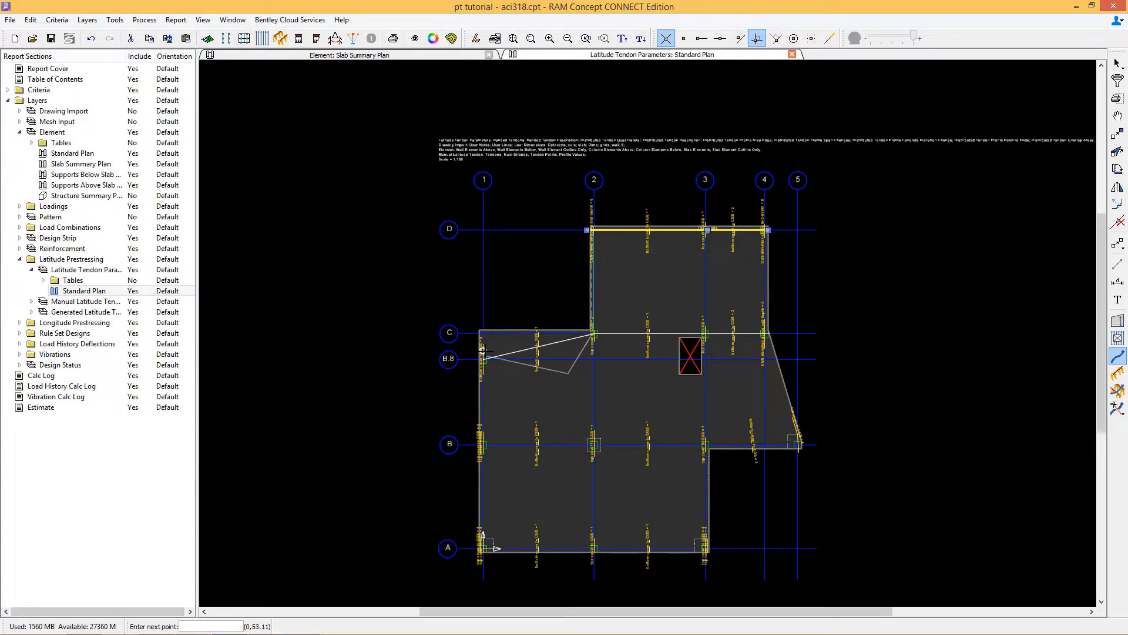
left_click(470, 360)
right_click(470, 359)
left_click(493, 365)
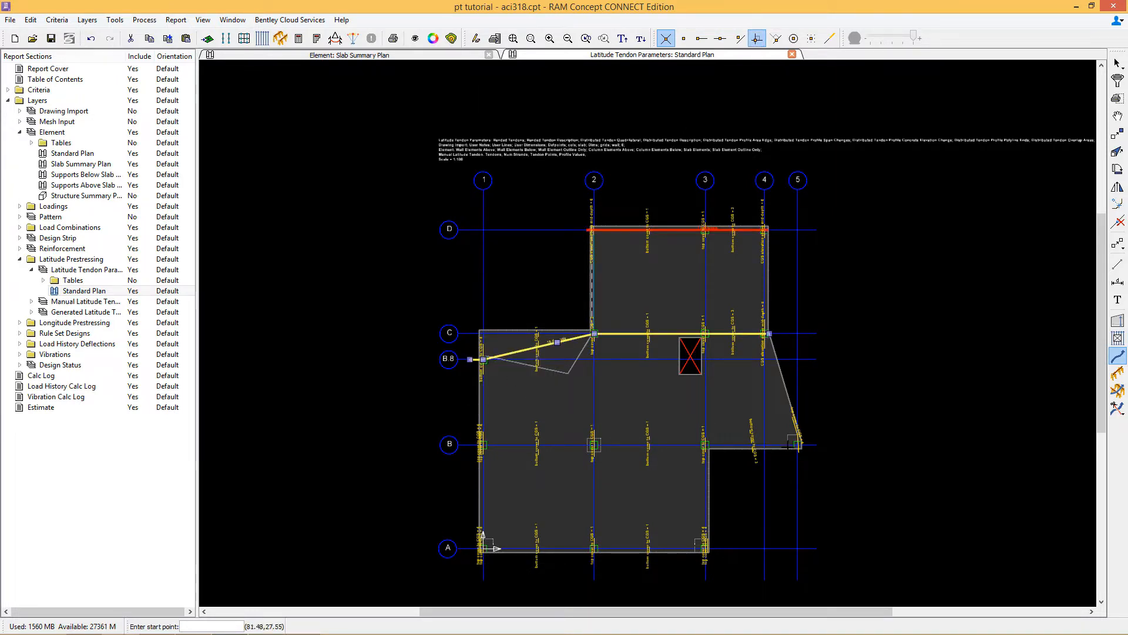
Step: Draw a banded tendon along gridline B from gridline 5 to gridline 1
left_click(801, 445)
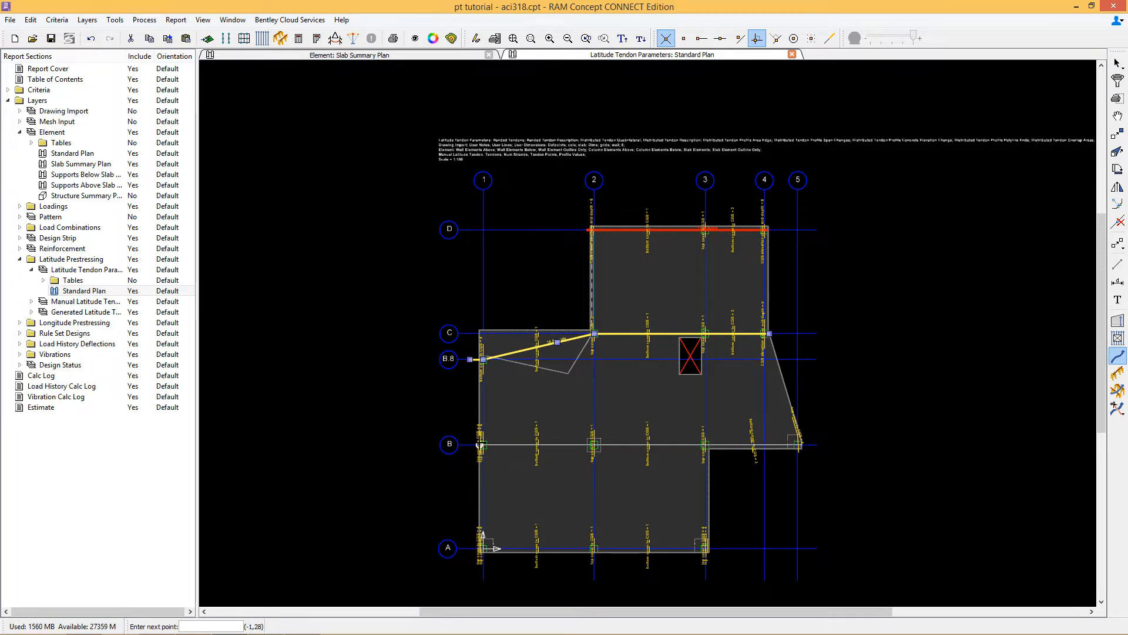
left_click(475, 444)
right_click(475, 445)
left_click(497, 451)
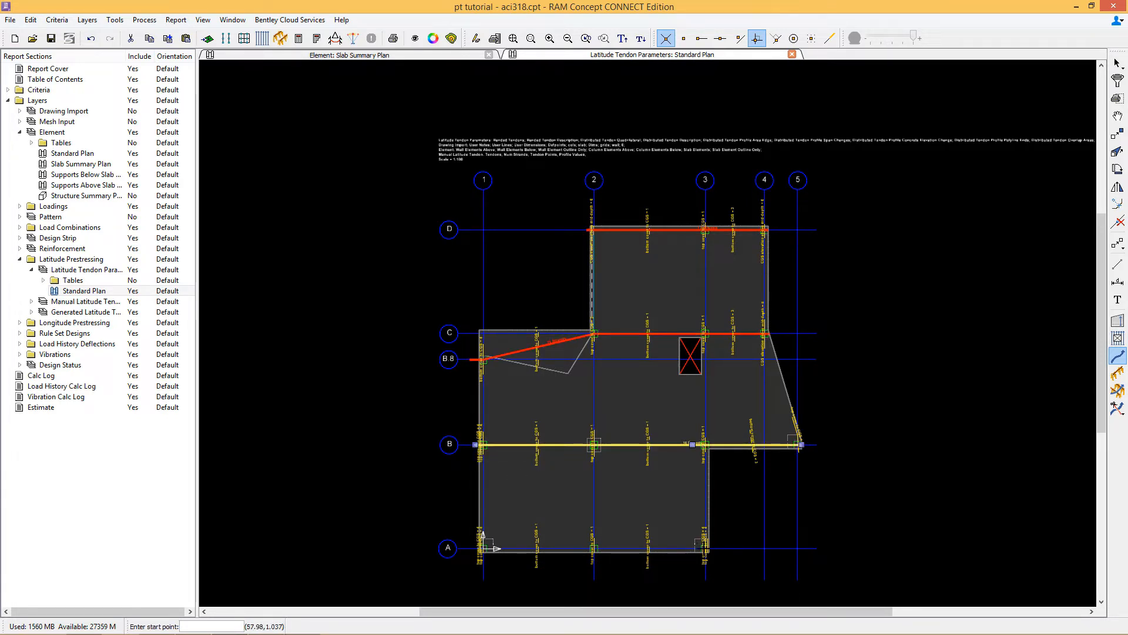
Step: Draw a banded tendon along gridline A from gridline 3 to gridline 1
left_click(707, 549)
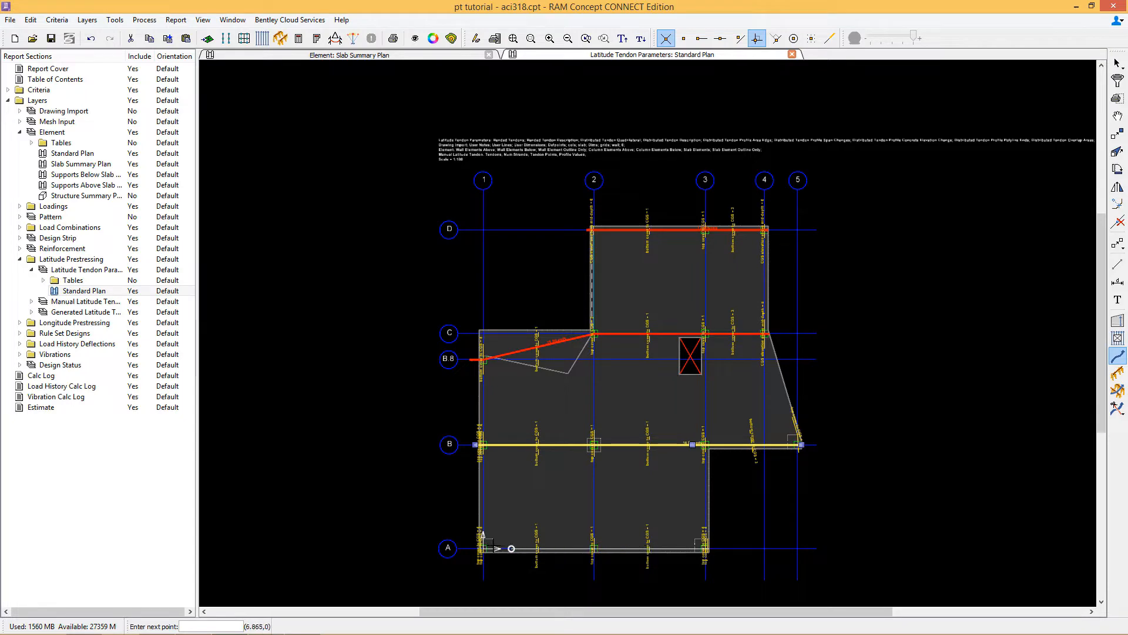
scroll(818, 548, "up", 2)
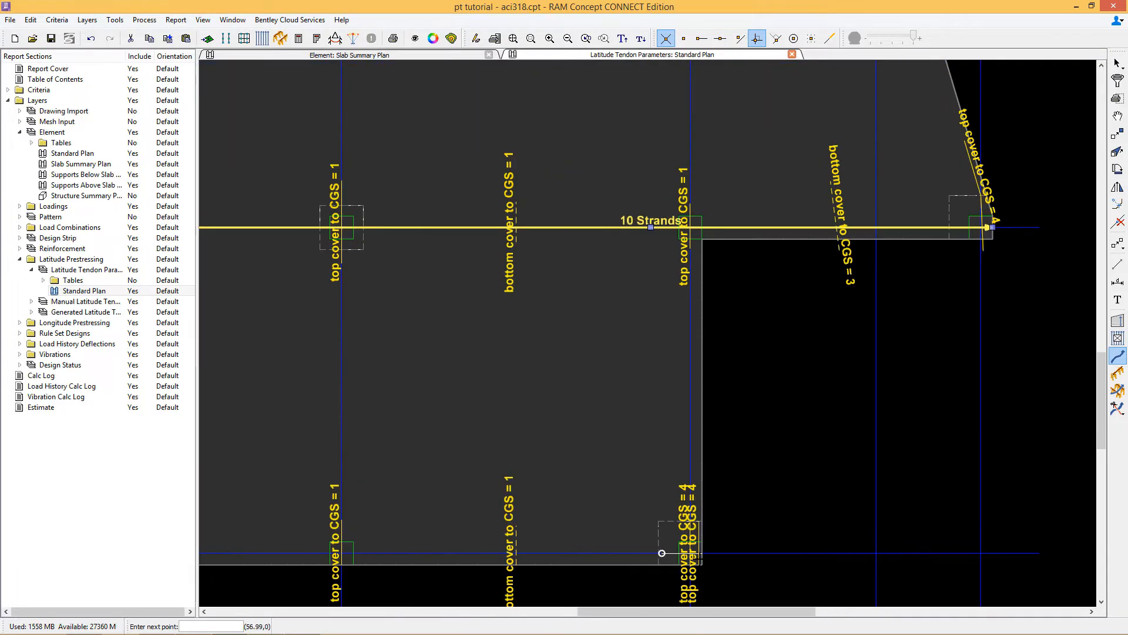
scroll(532, 555, "down", 2)
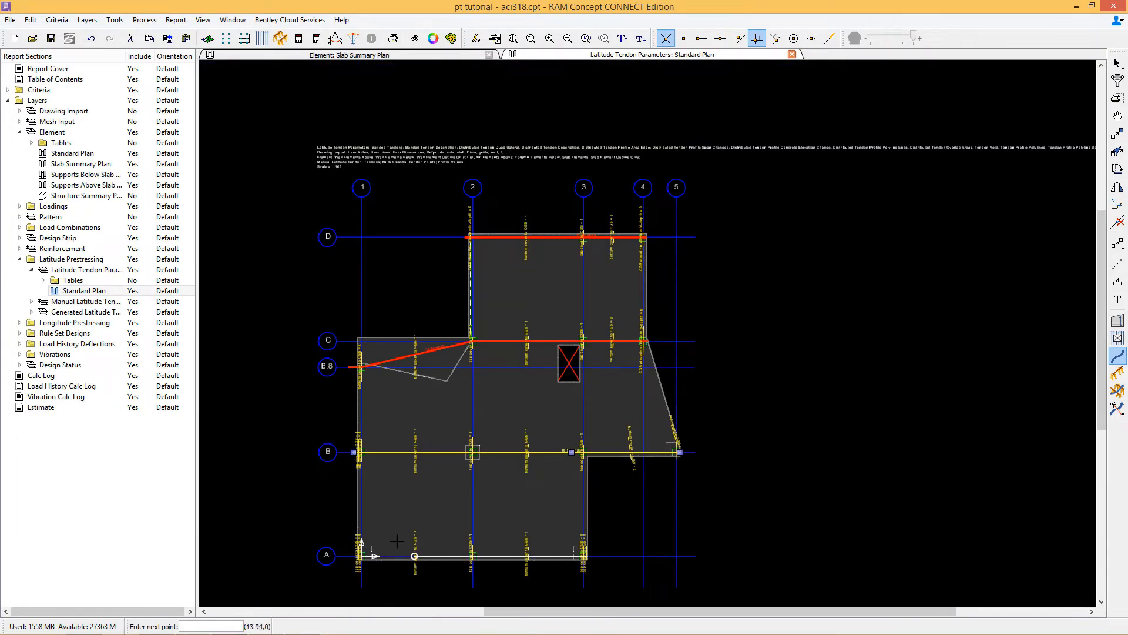
right_click(352, 556)
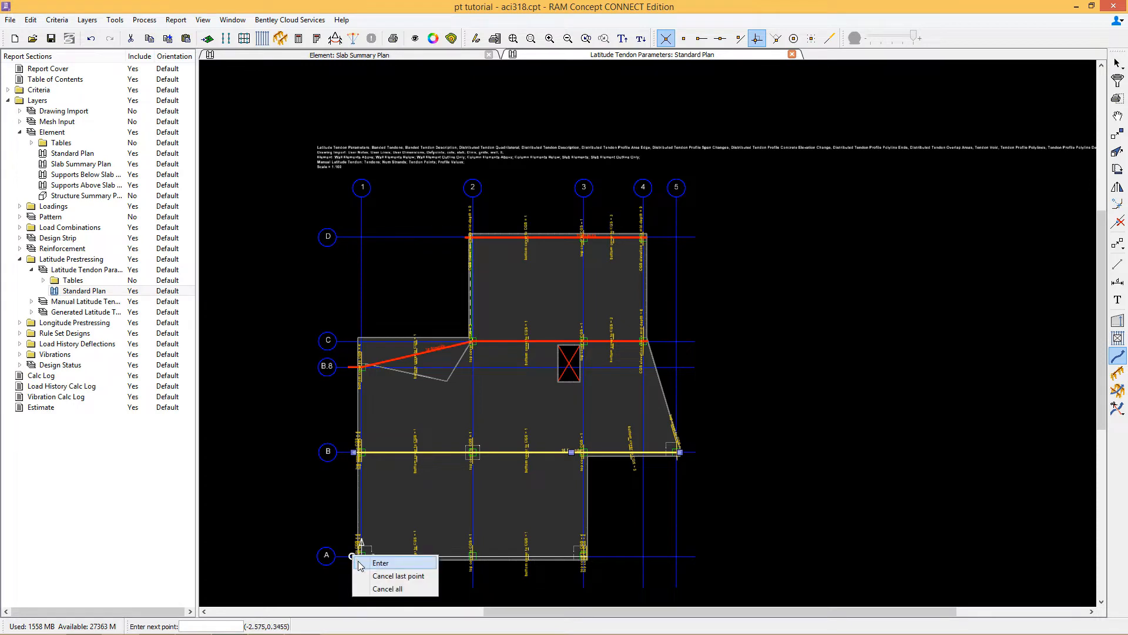
left_click(376, 563)
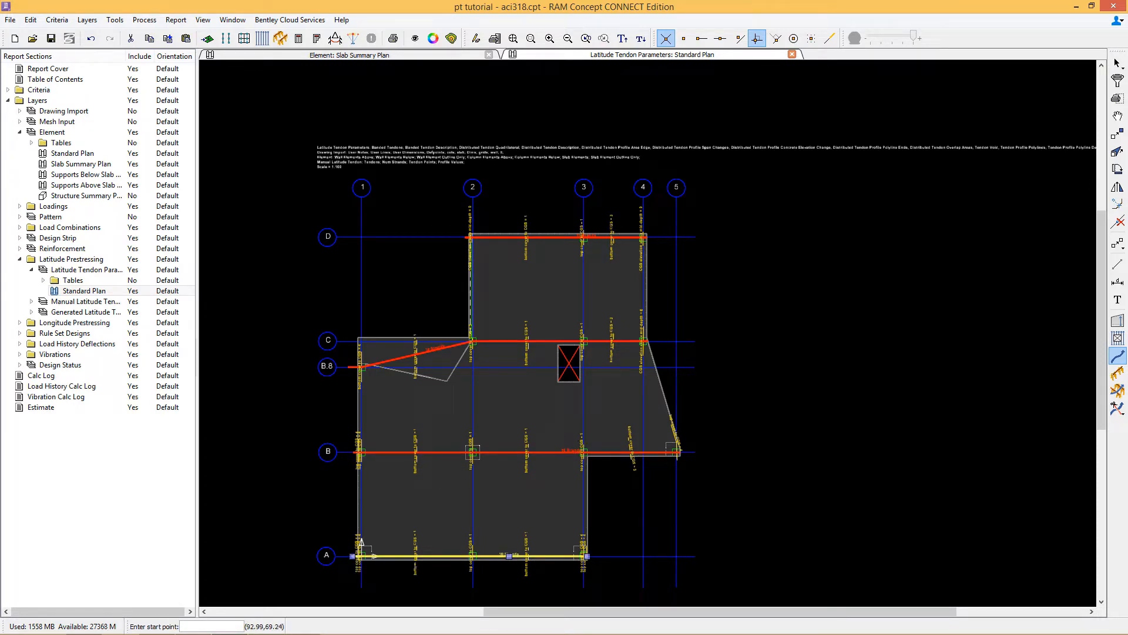
Step: Set the number of strands of the gridline D tendon to 7
mouse_move(361, 542)
middle_mouse_down()
mouse_move(447, 492)
mouse_move(483, 511)
middle_mouse_up()
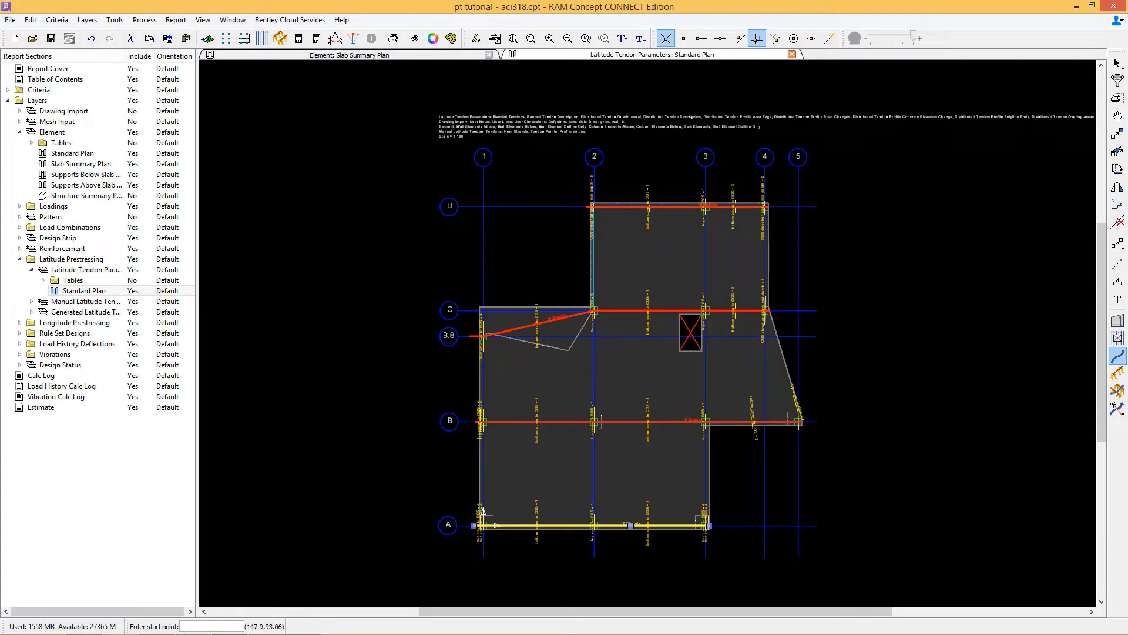
left_click(1116, 63)
left_click(679, 206)
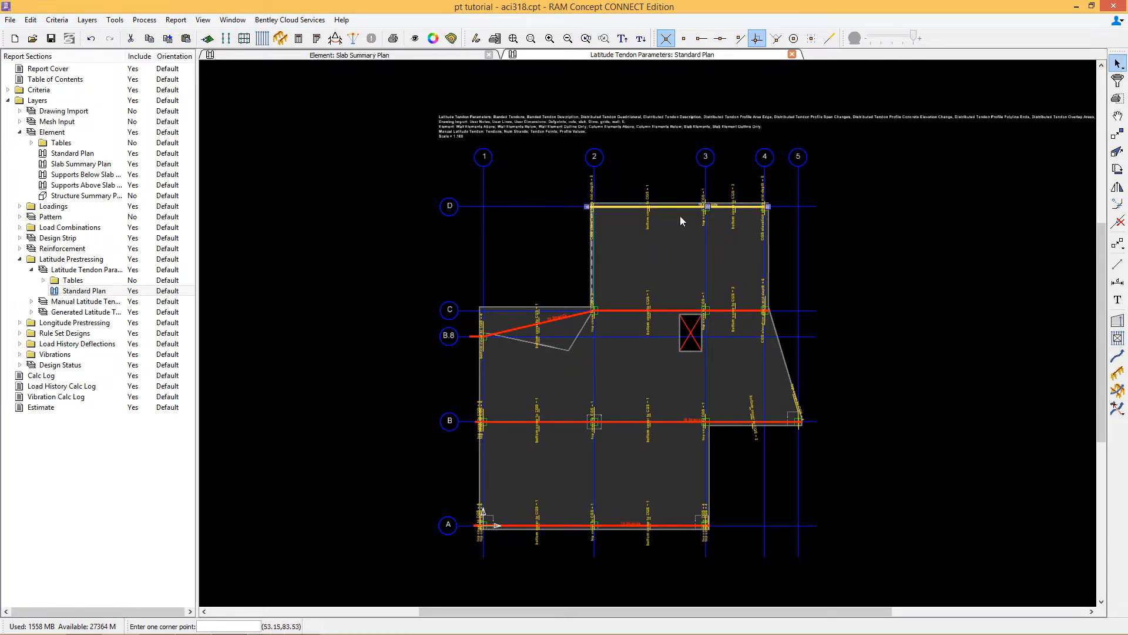
right_click(685, 216)
left_click(720, 226)
left_click_drag(576, 256, 523, 264)
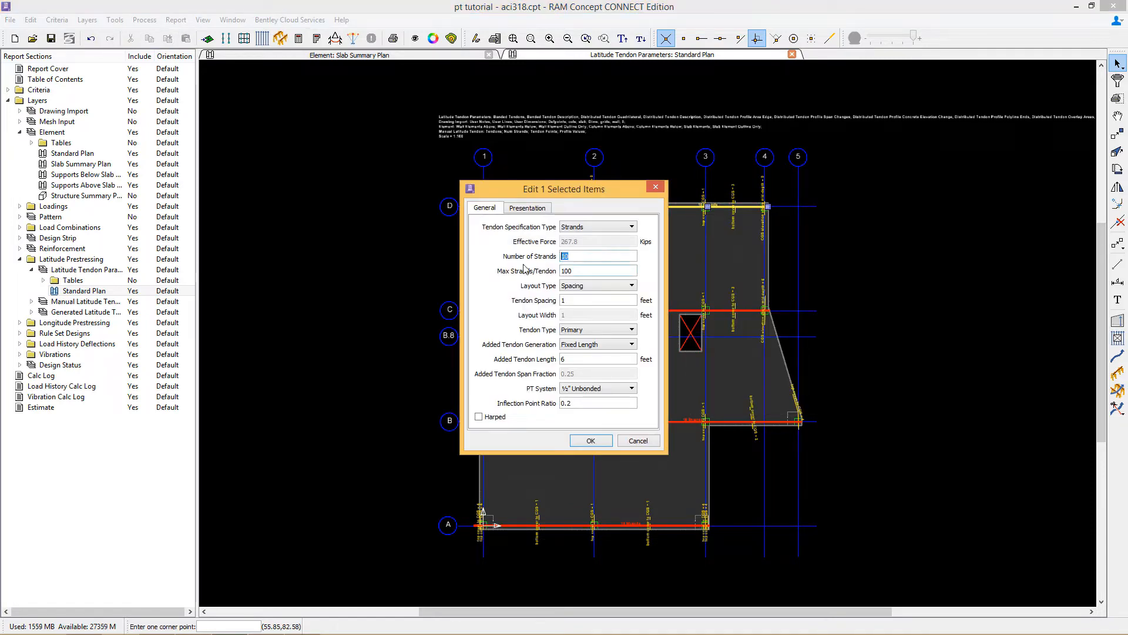
type("7")
left_click(590, 436)
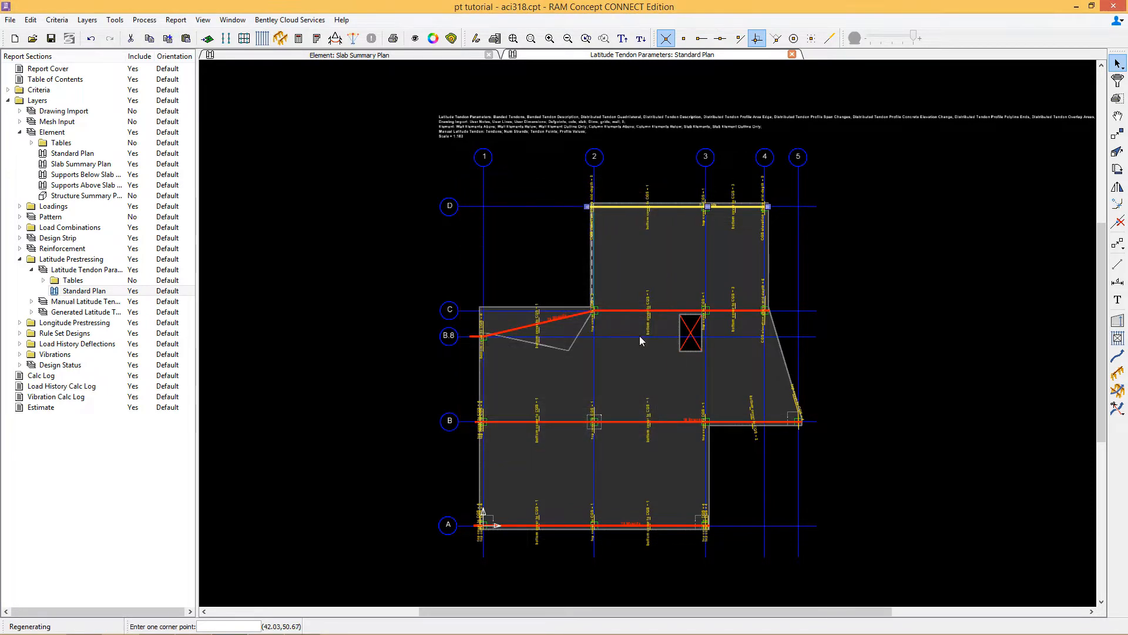
Step: Set the number of strands of the gridline C tendon to 14
left_click(623, 310)
right_click(577, 321)
left_click(605, 329)
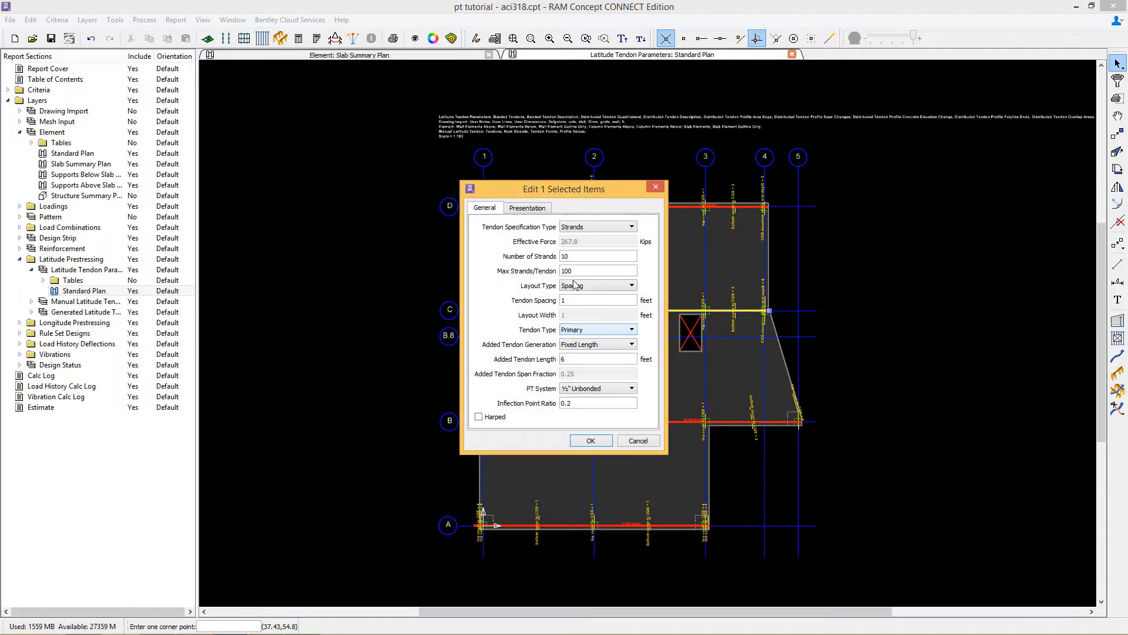
left_click_drag(577, 256, 543, 268)
type("14")
left_click(591, 440)
Step: Set the number of strands of the gridline B tendon to 14
left_click(675, 414)
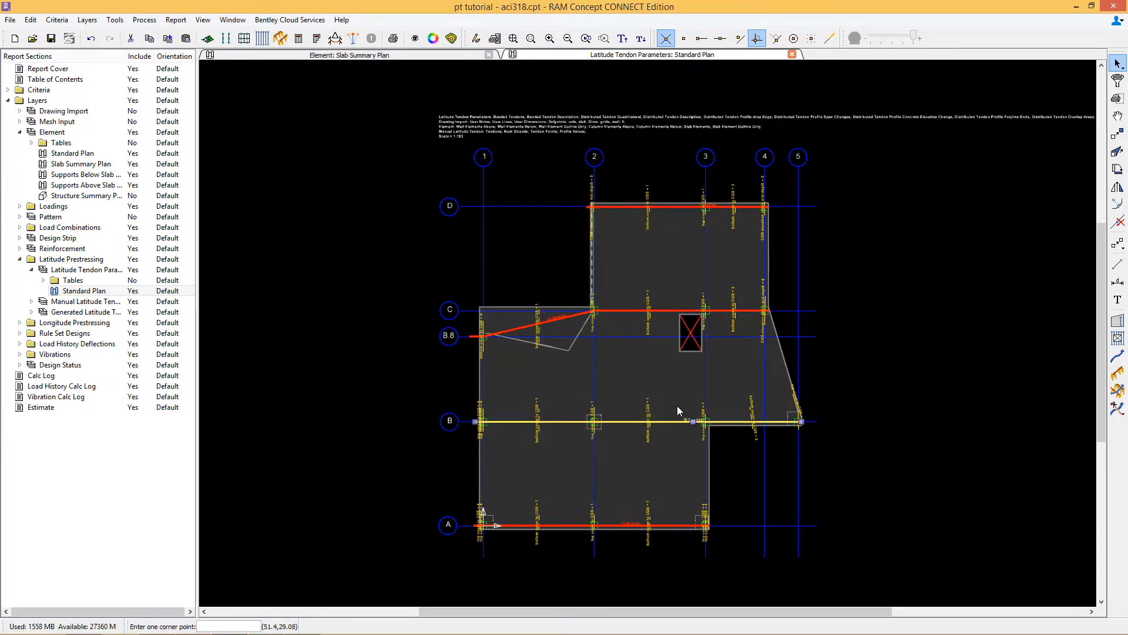
right_click(678, 406)
right_click(682, 404)
left_click(687, 409)
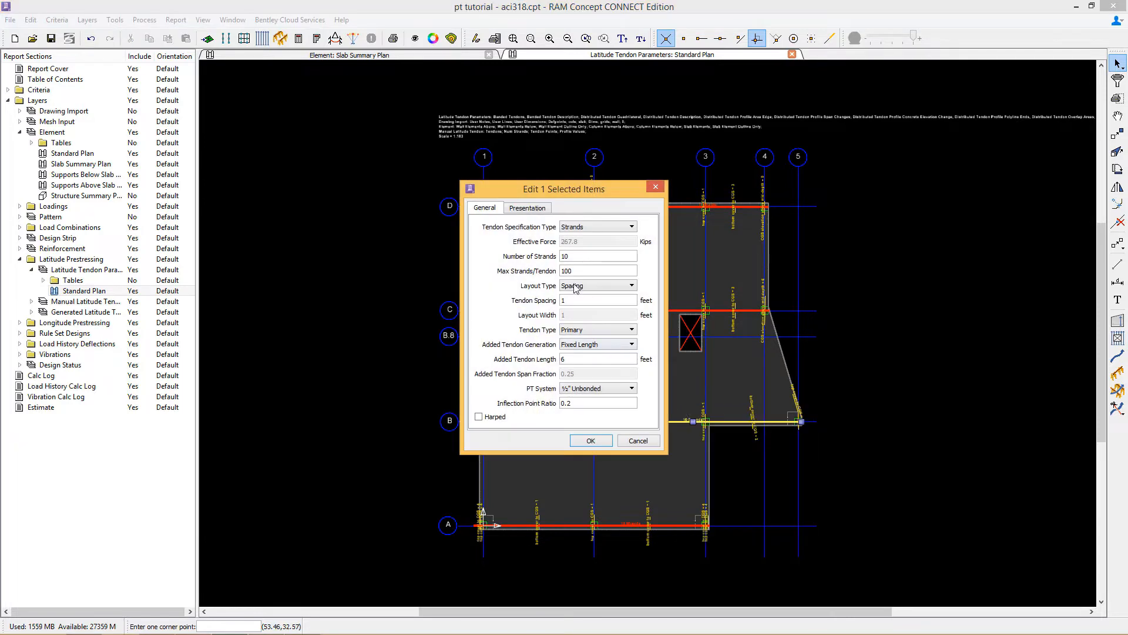
left_click_drag(573, 256, 547, 269)
type("14")
left_click(591, 441)
Step: Open the gridline A tendon's properties and review its number of strands
left_click(624, 524)
right_click(623, 498)
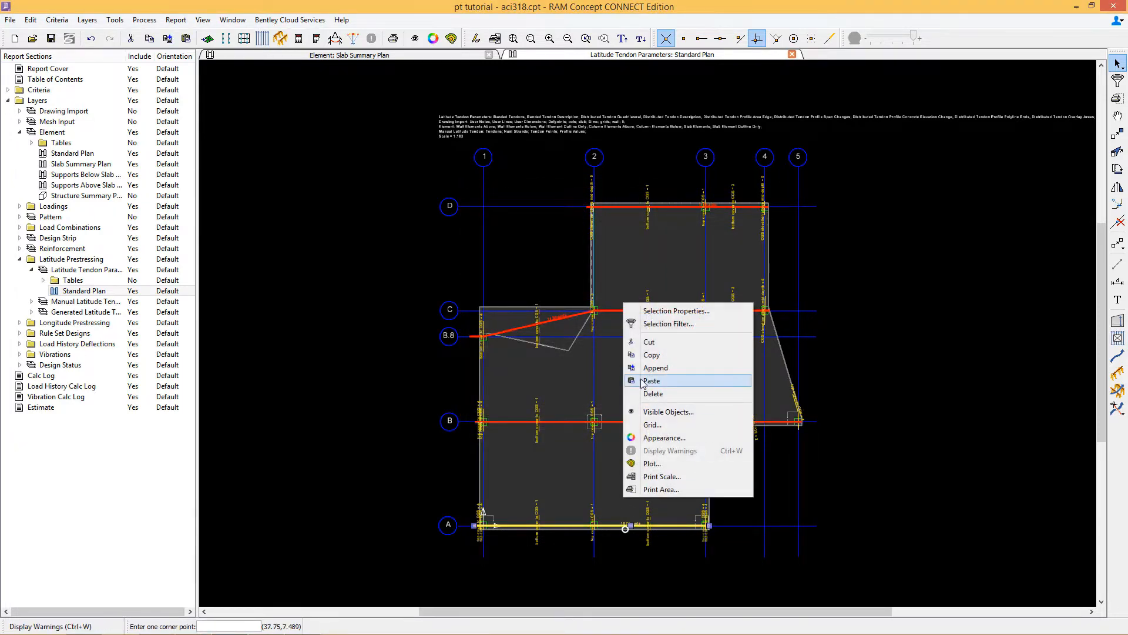
left_click(652, 312)
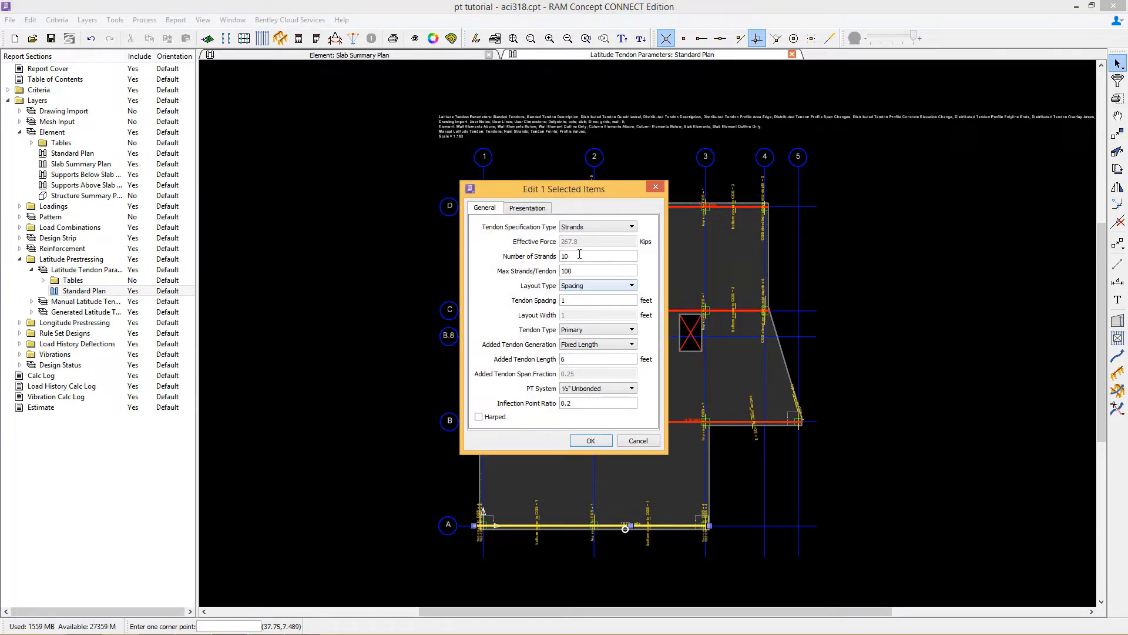
left_click_drag(573, 257, 529, 265)
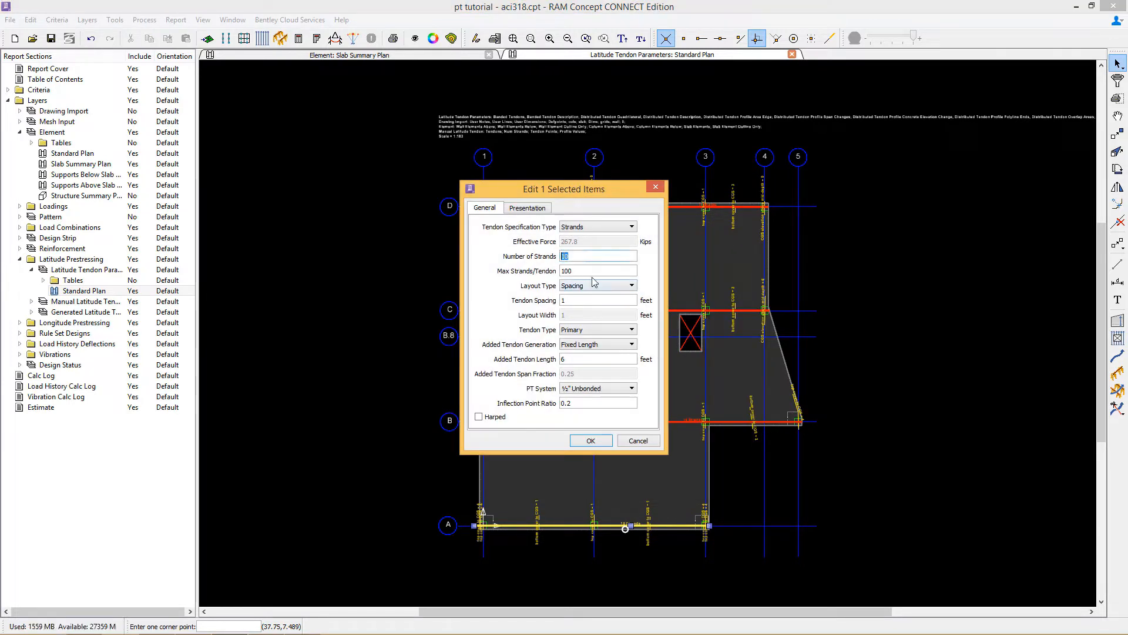
left_click(591, 441)
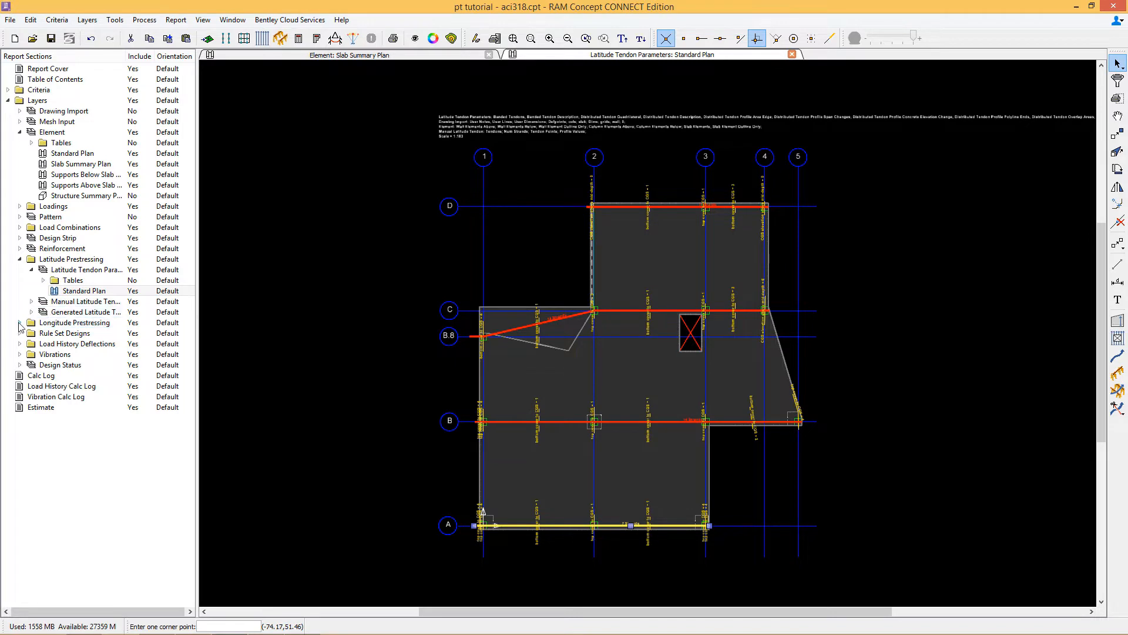
Step: Open the Longitude Tendon Parameters Standard Plan and set the default distributed tendon effective force to 12 kips/ft
left_click(20, 322)
double_click(64, 353)
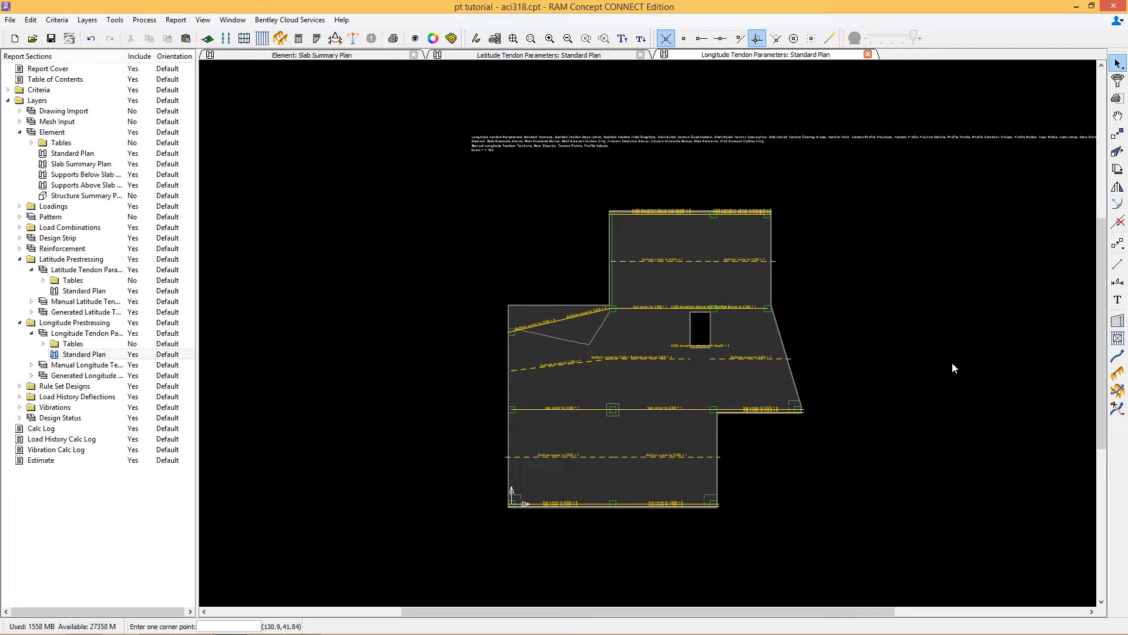
double_click(1117, 323)
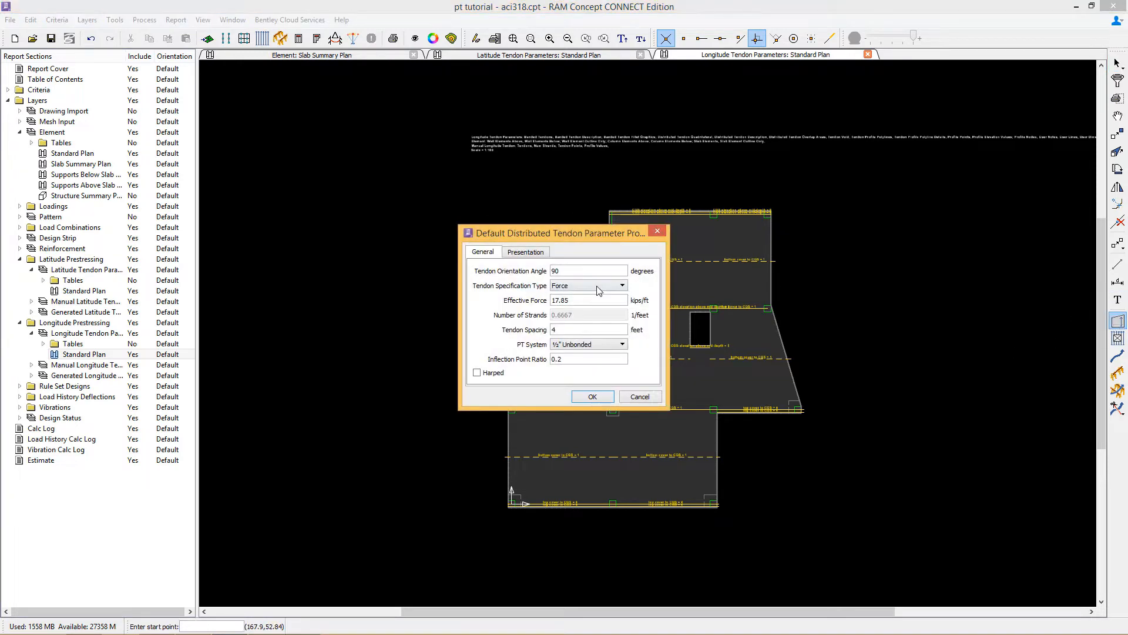
double_click(559, 300)
type("12")
left_click(592, 396)
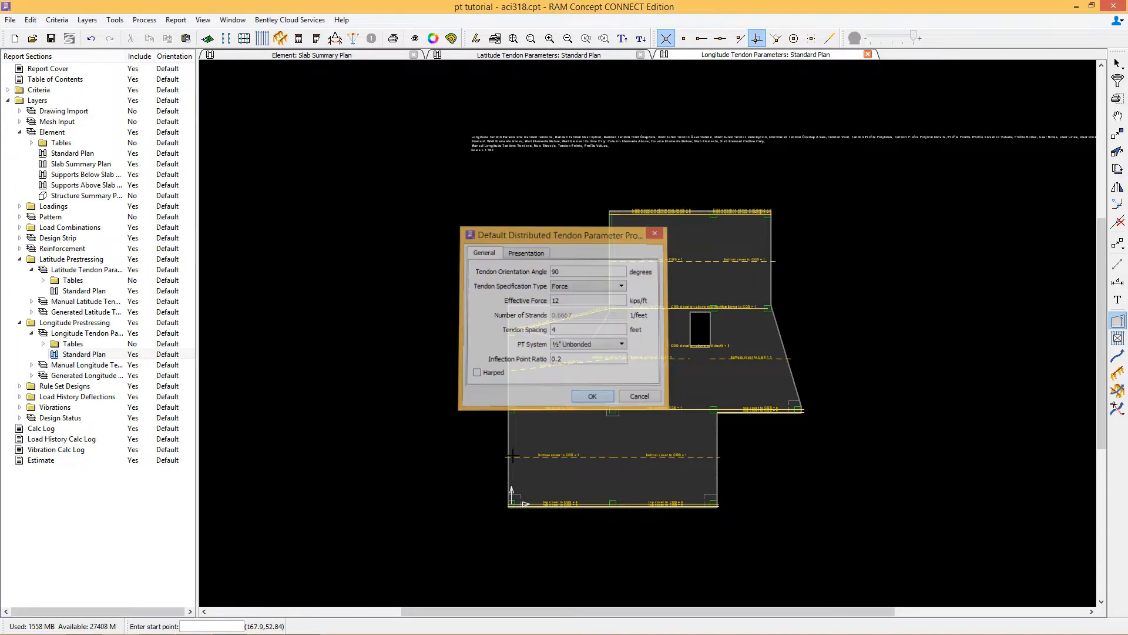
Step: Draw a distributed tendon quadrilateral covering the lower-left slab from the left edge to gridline 2, bottom edge to gridline C
left_click(509, 507)
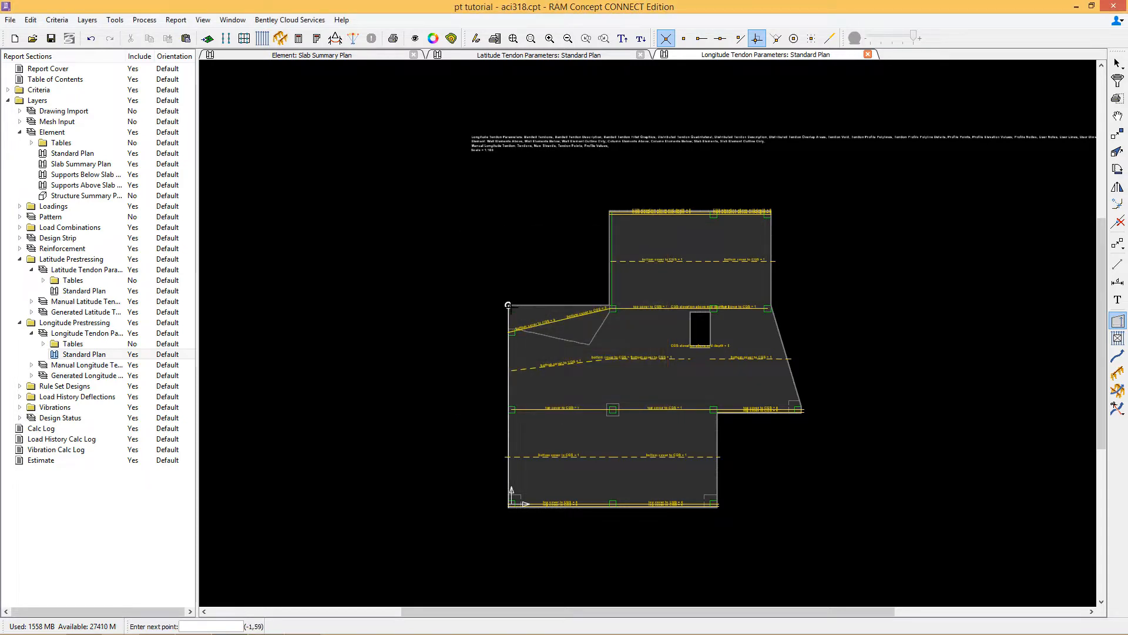
left_click(509, 305)
left_click(610, 305)
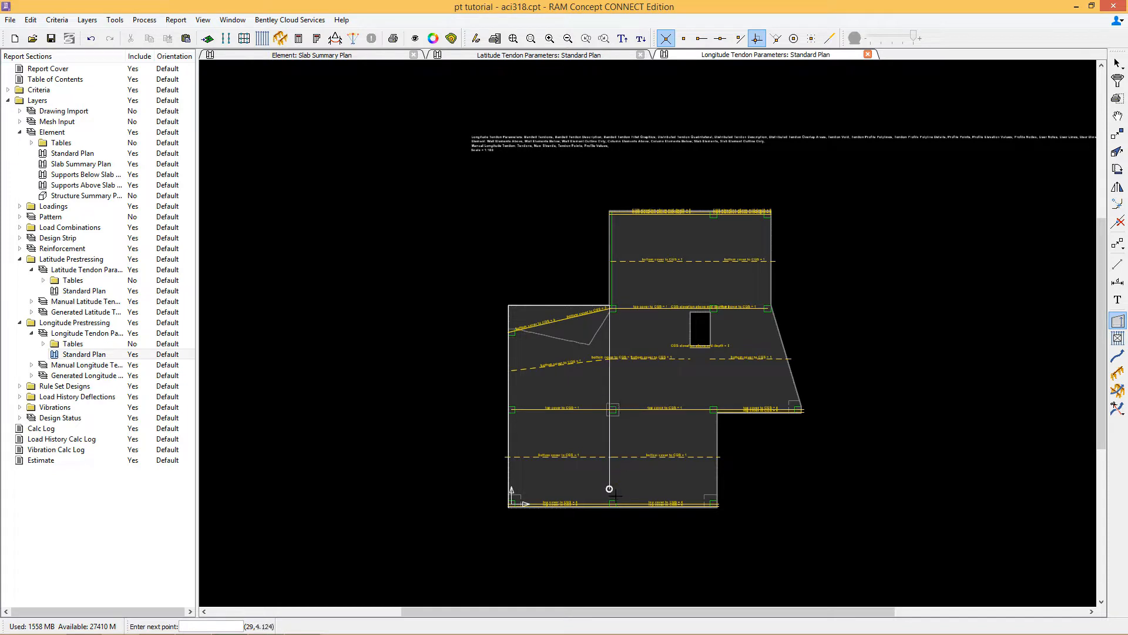
scroll(610, 507, "up", 4)
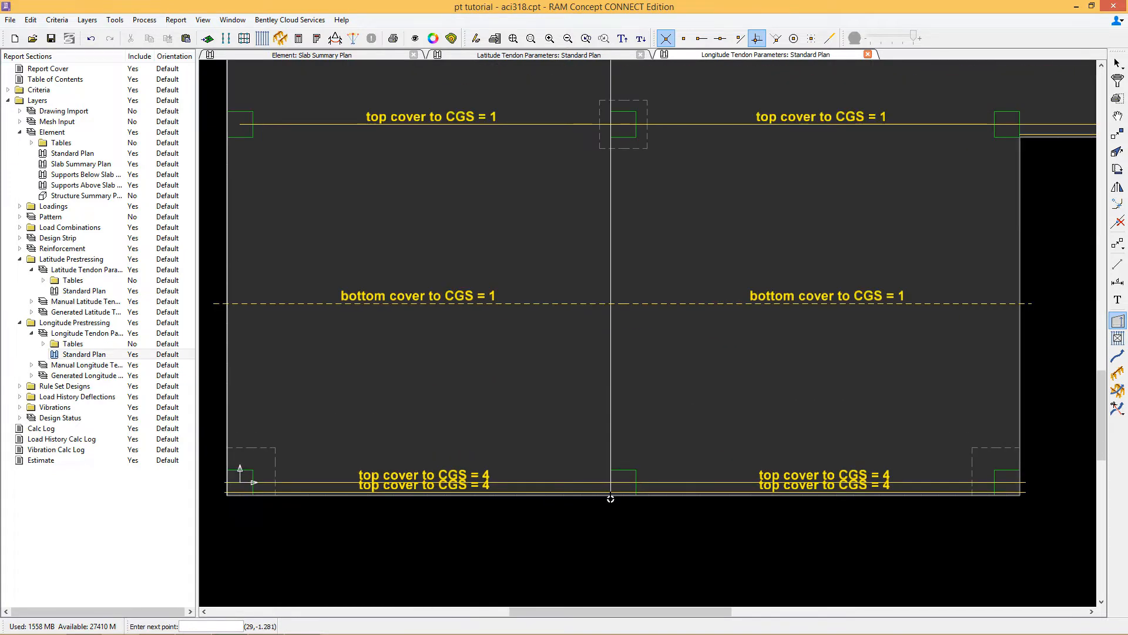
double_click(611, 494)
scroll(688, 404, "down", 3)
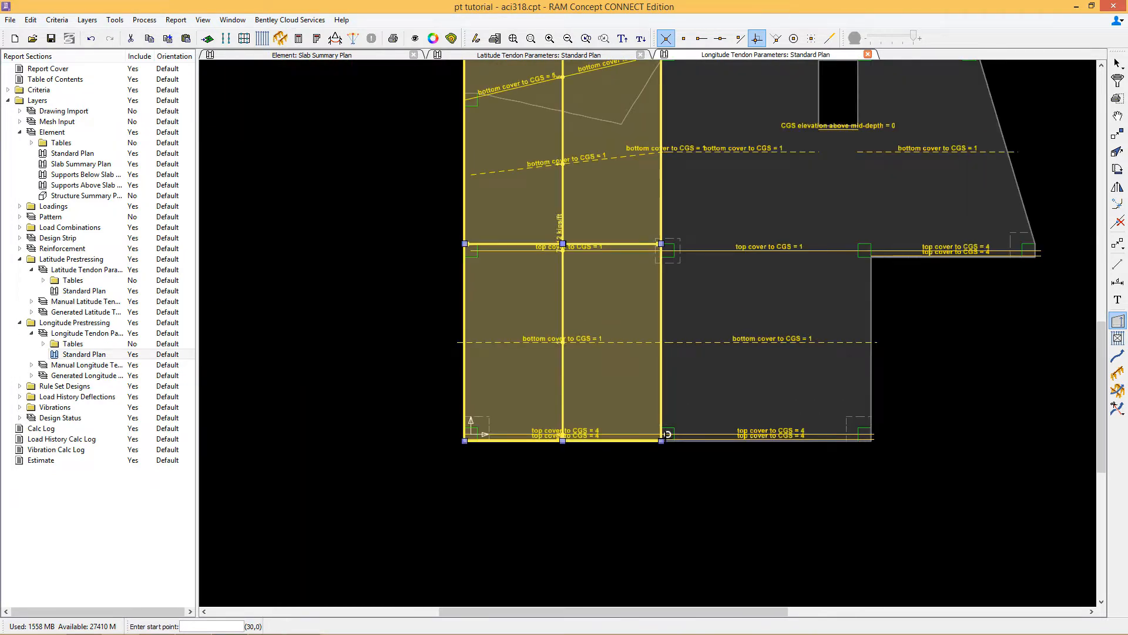
Step: Draw a distributed tendon quadrilateral covering the slab from gridline 2 to the right edge, bottom edge to top edge
left_click(689, 400)
scroll(685, 187, "down", 3)
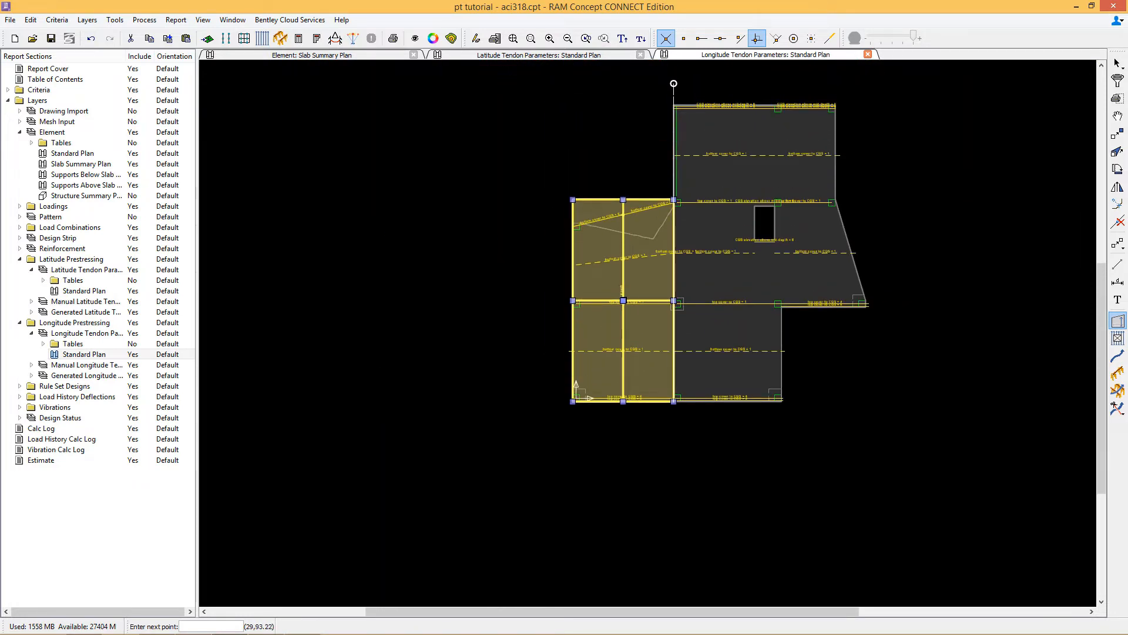
left_click(673, 105)
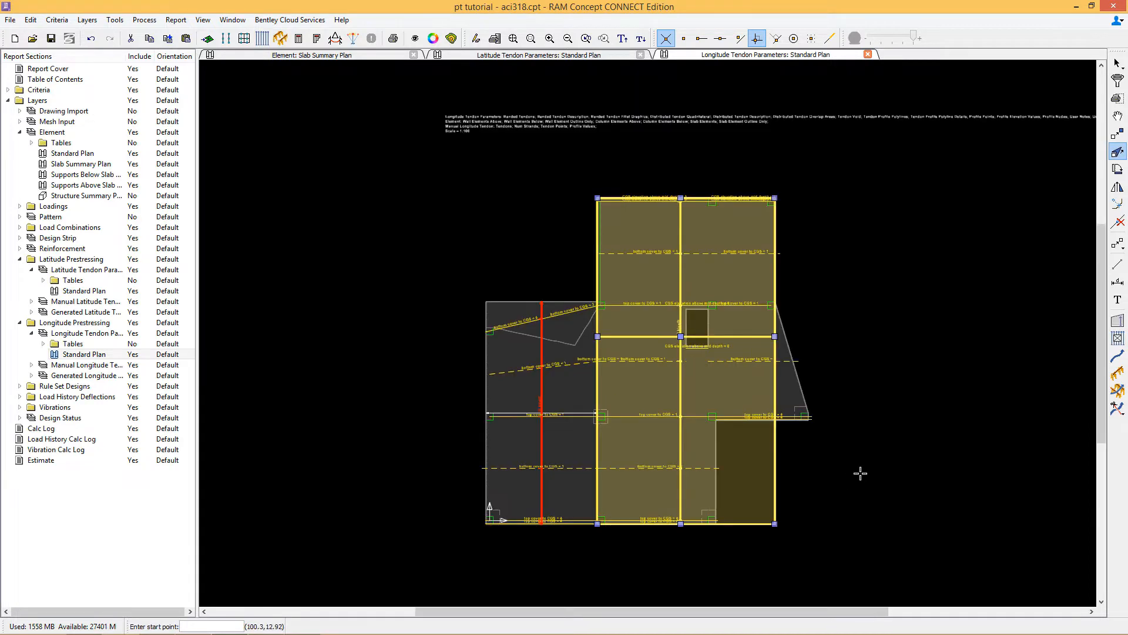
Step: Draw a tendon along the sloped right slab edge from gridline B up past gridline C, then open its properties and accept them
scroll(800, 393, "up", 2)
scroll(801, 394, "up", 2)
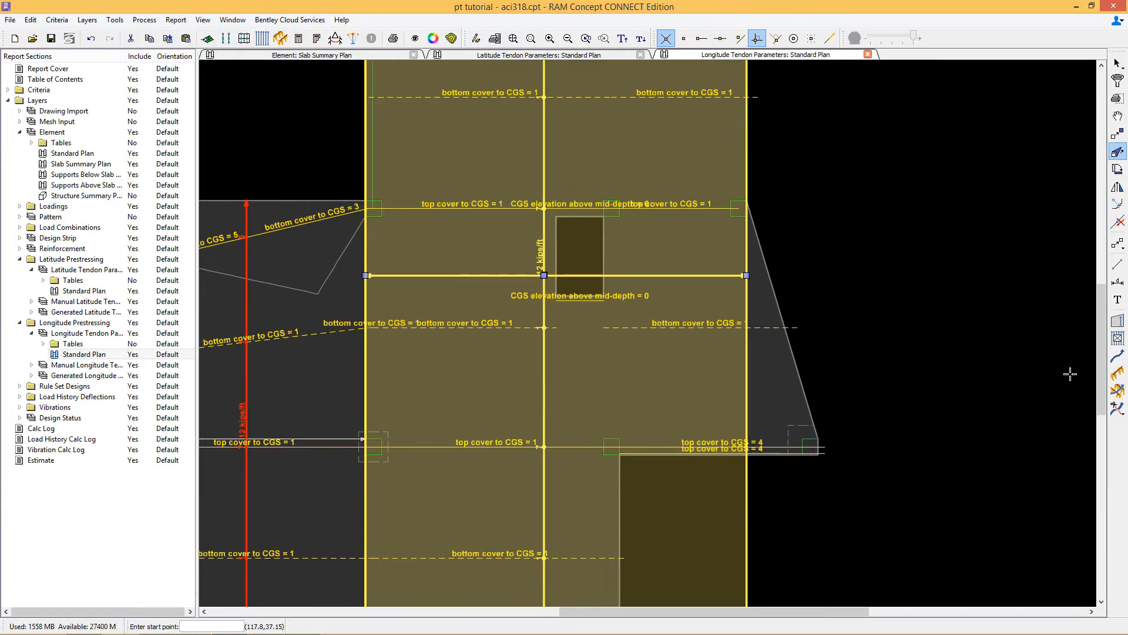
left_click(1118, 356)
scroll(888, 368, "down", 2)
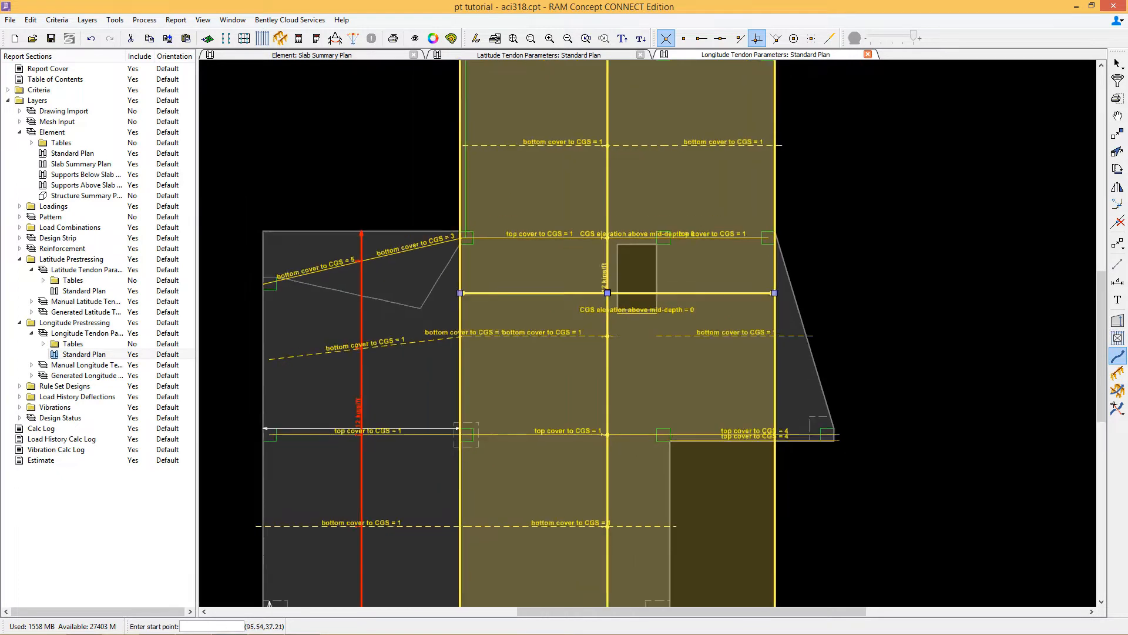
left_click(838, 427)
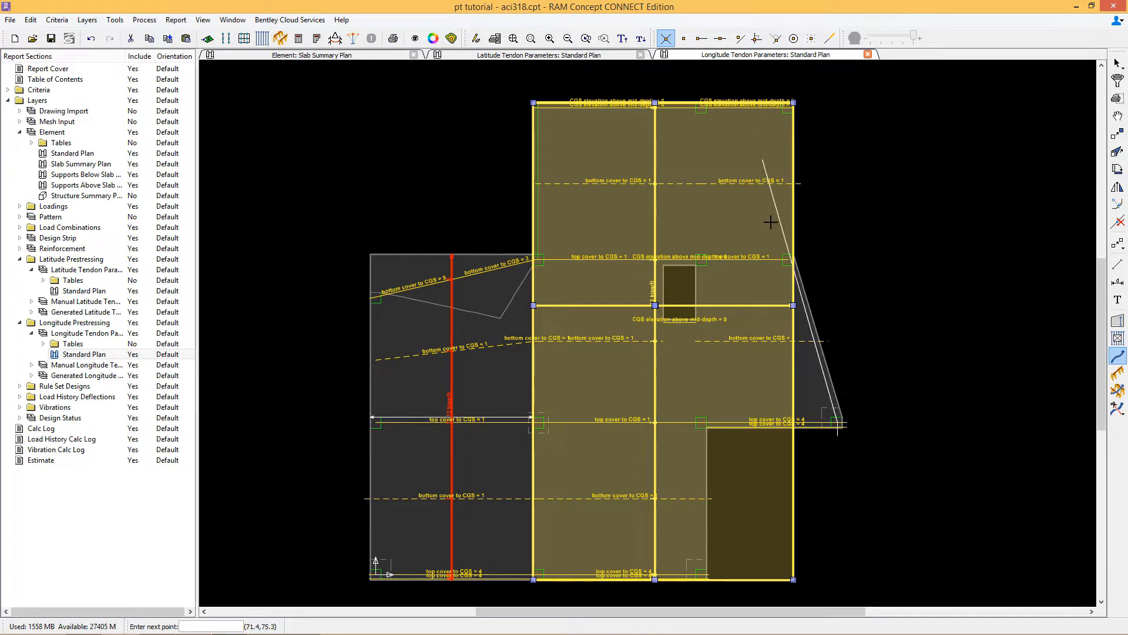
left_click(781, 255)
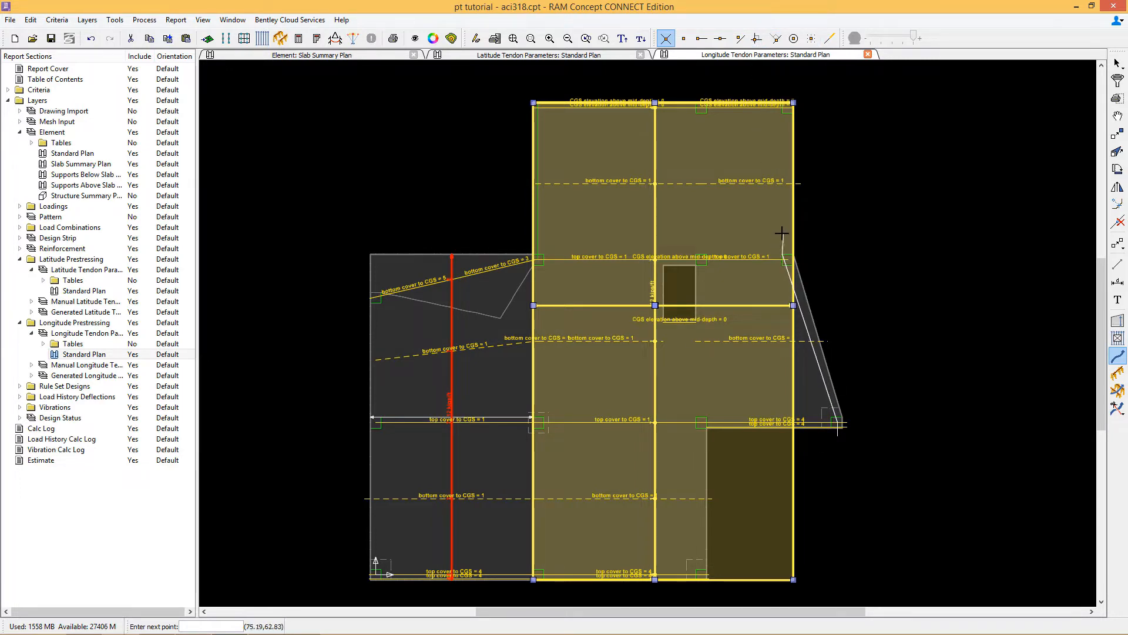
left_click(782, 233)
right_click(784, 234)
left_click(805, 235)
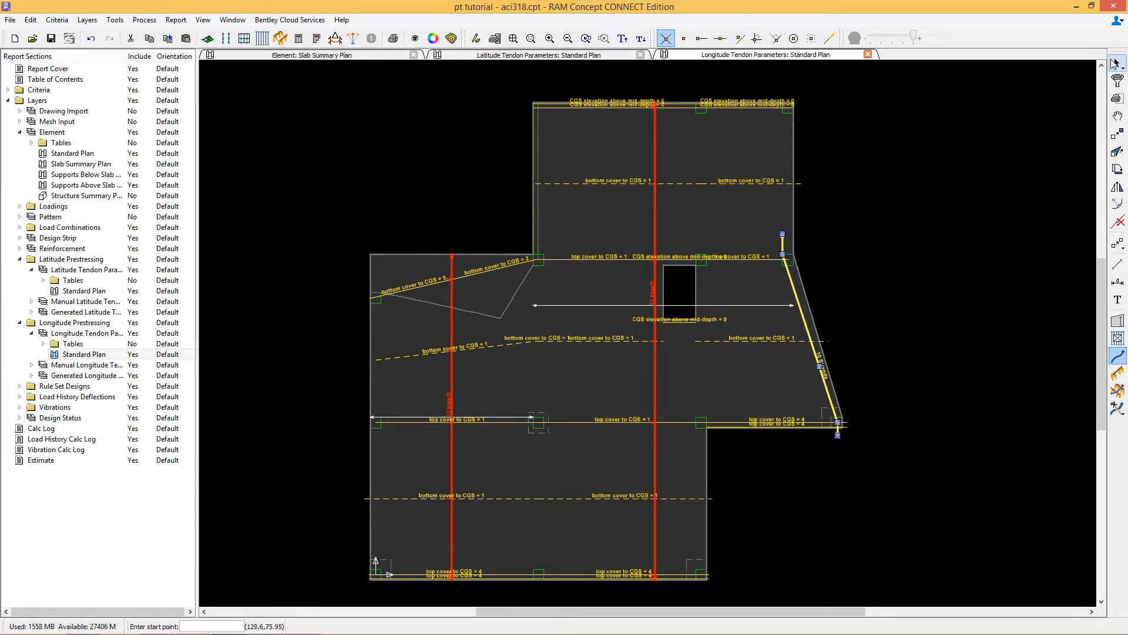
right_click(926, 244)
left_click(952, 251)
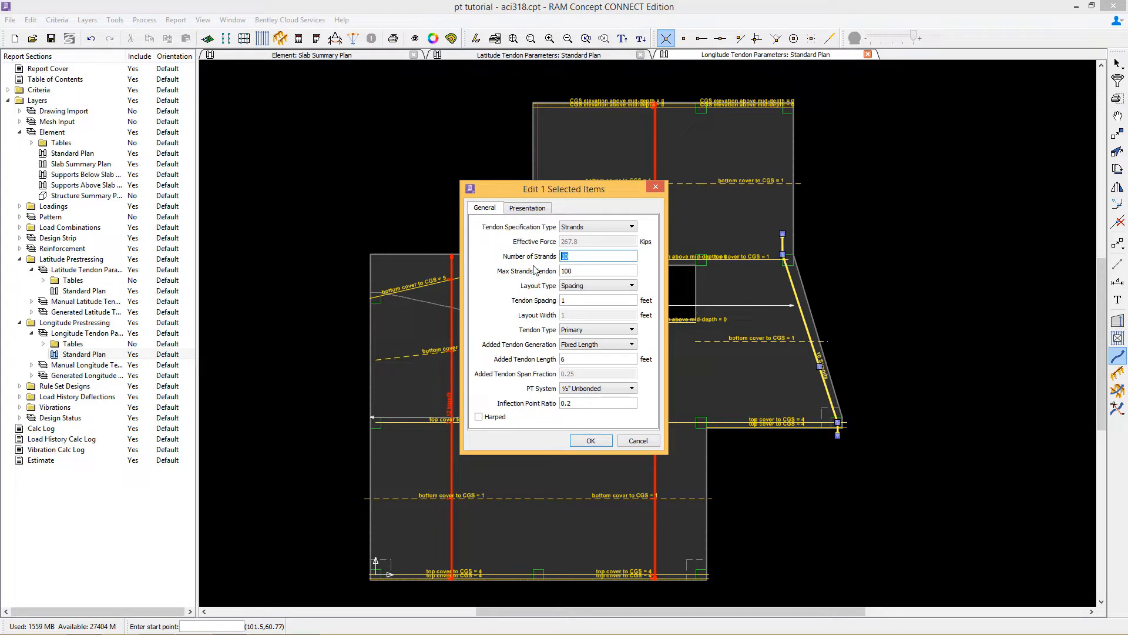
left_click(590, 441)
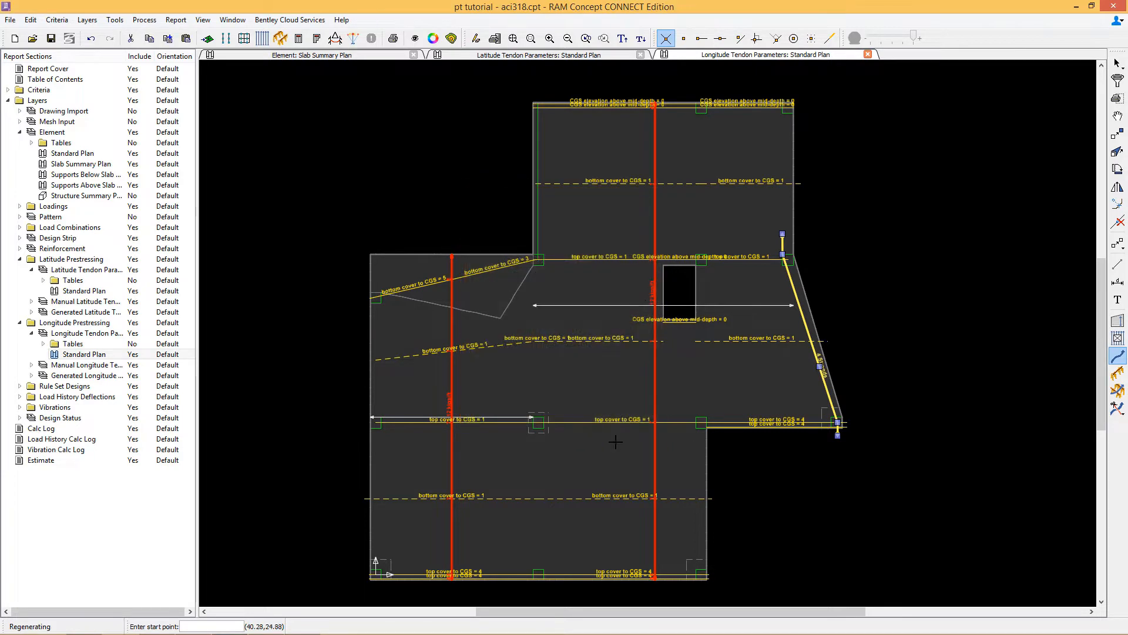
Step: Generate the program tendons and open the Generated Longitude Tendon standard plan to inspect the generated layout
left_click(262, 38)
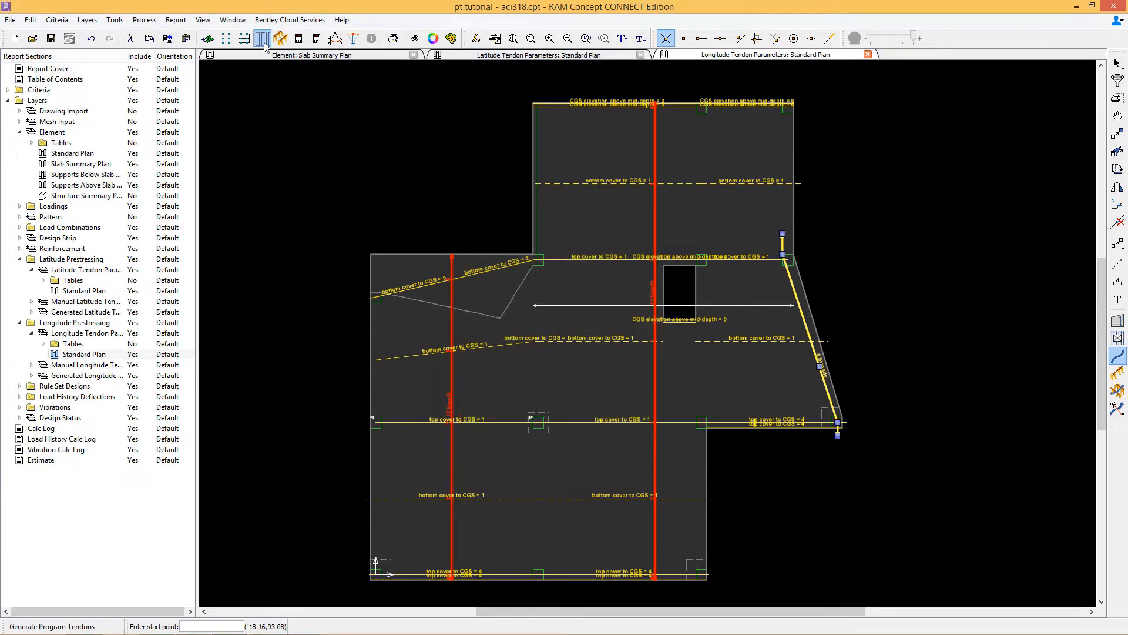
left_click(567, 444)
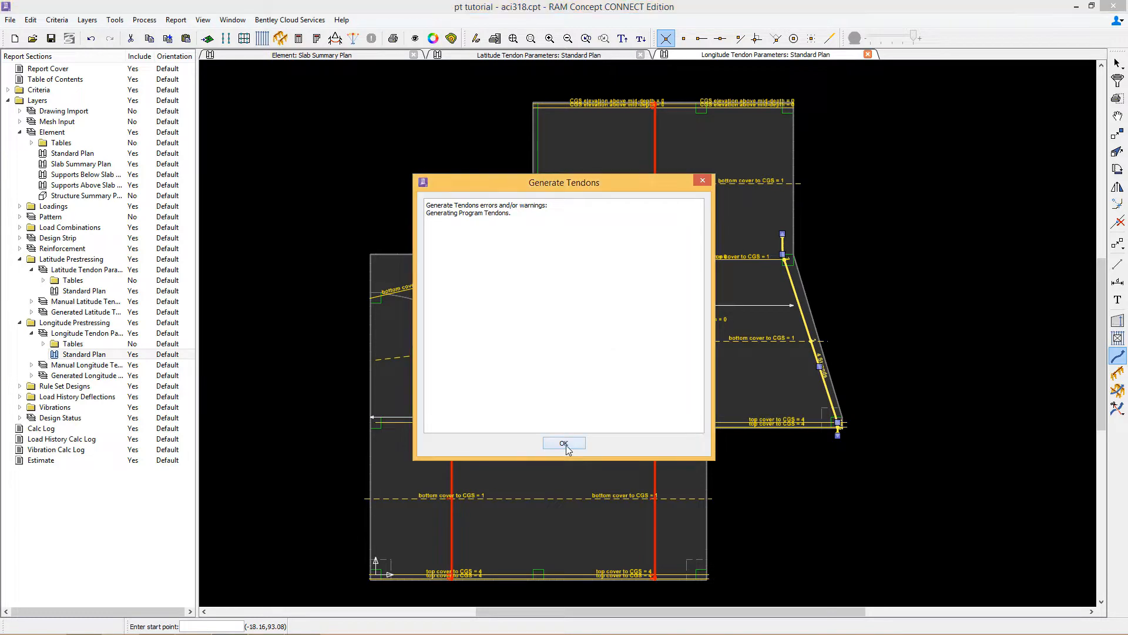
left_click(31, 375)
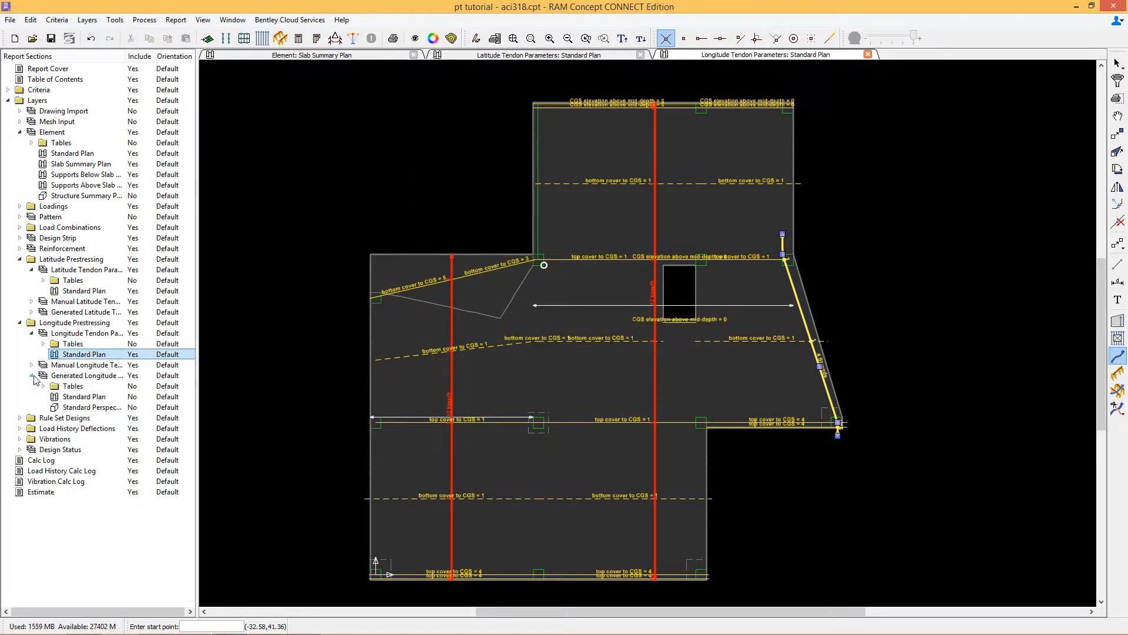
double_click(84, 397)
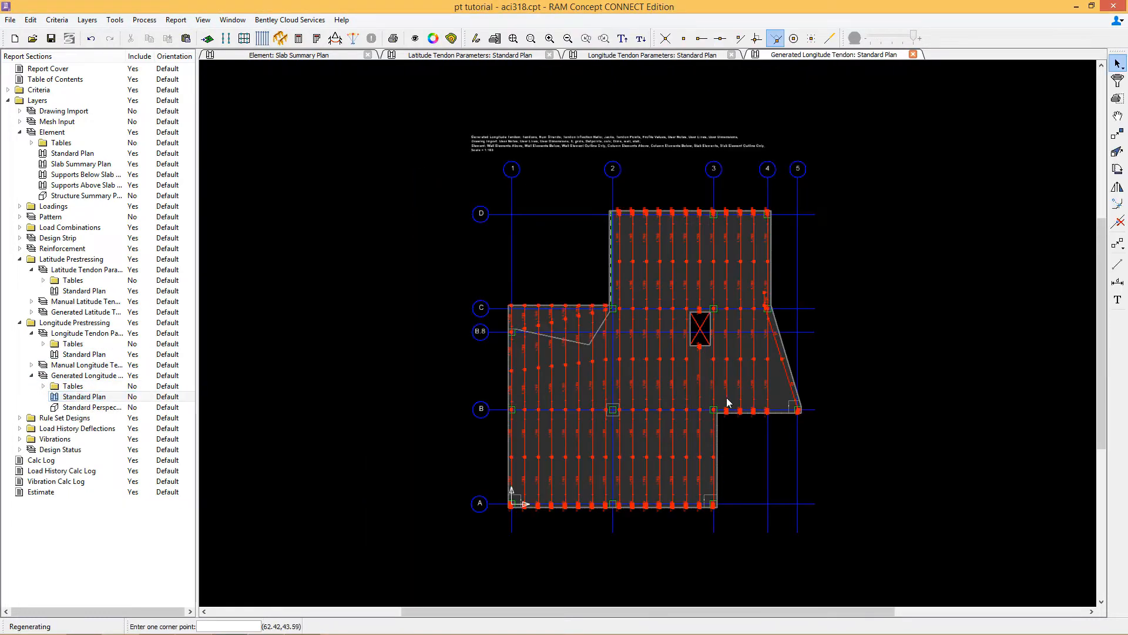
scroll(675, 402, "up", 5)
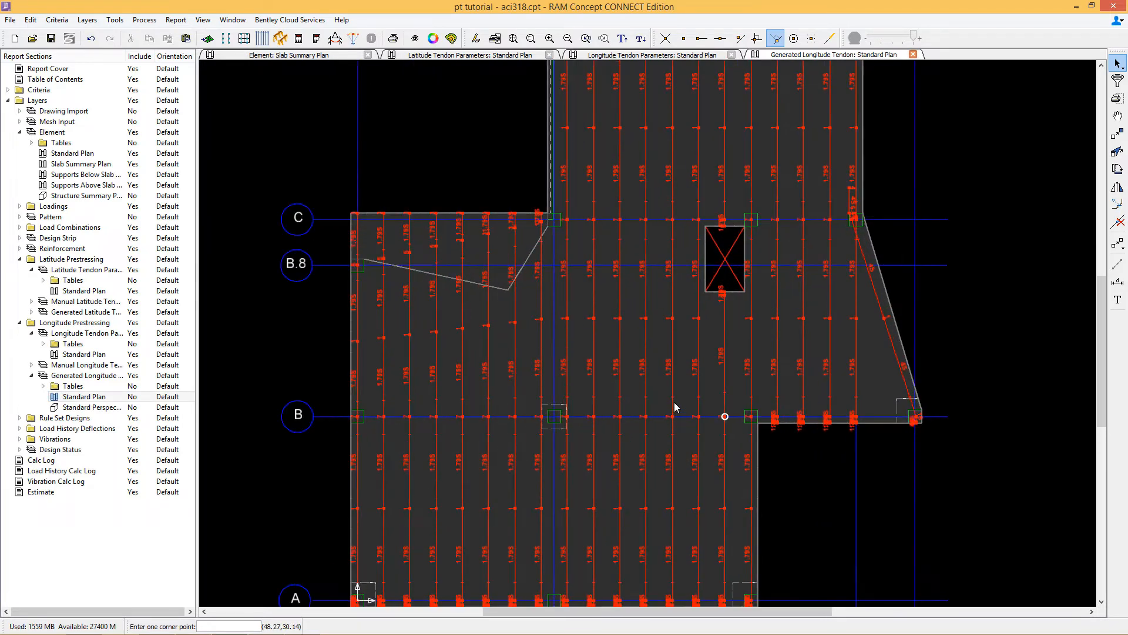
scroll(696, 378, "down", 4)
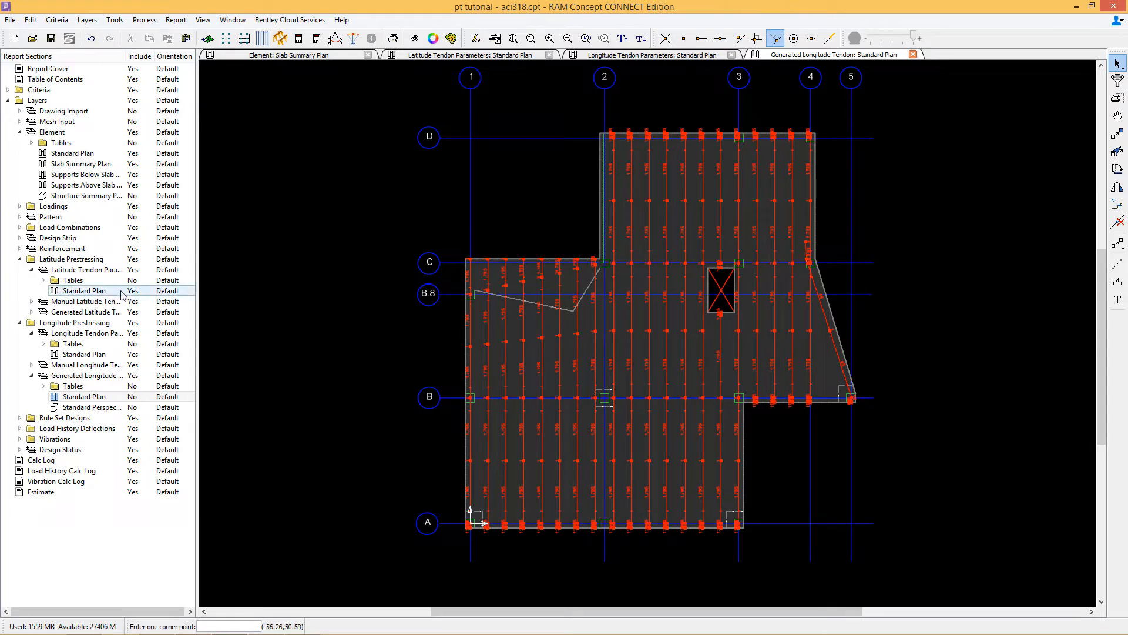
Step: Open the Generated Latitude Tendon standard plan
left_click(69, 291)
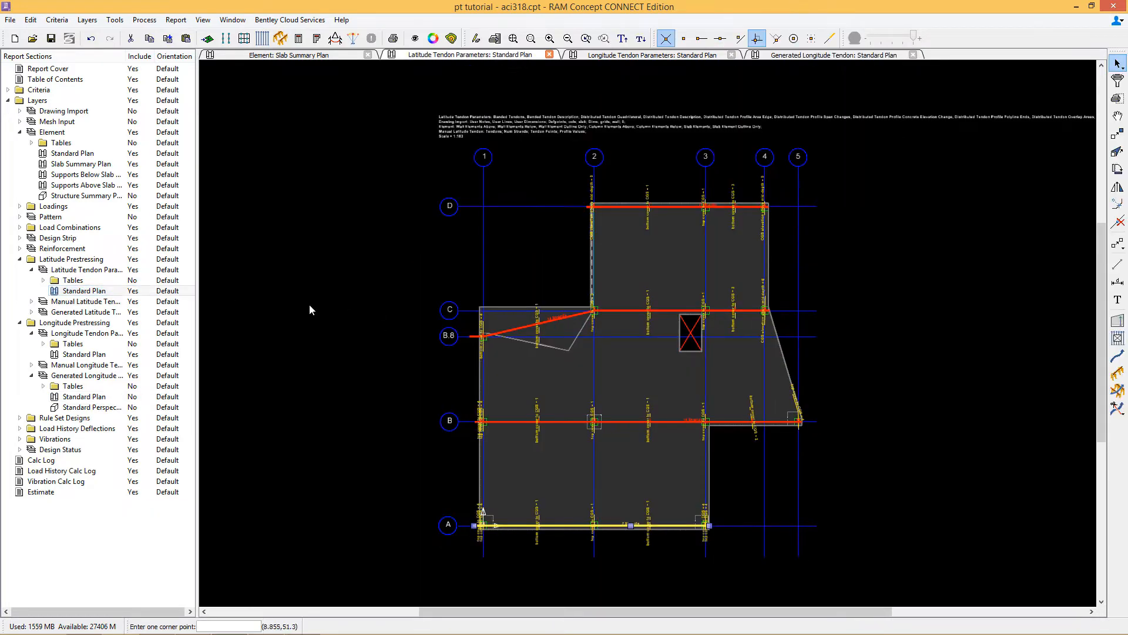
left_click(31, 312)
left_click(82, 333)
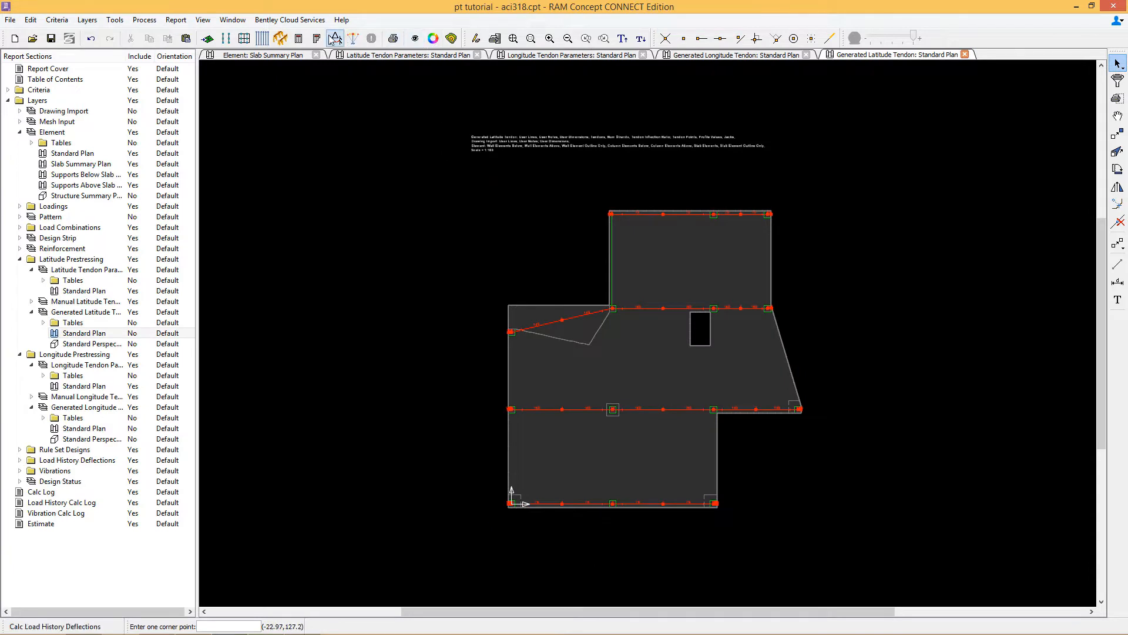
Step: Run the calculation, choosing to regenerate the mesh first
left_click(299, 39)
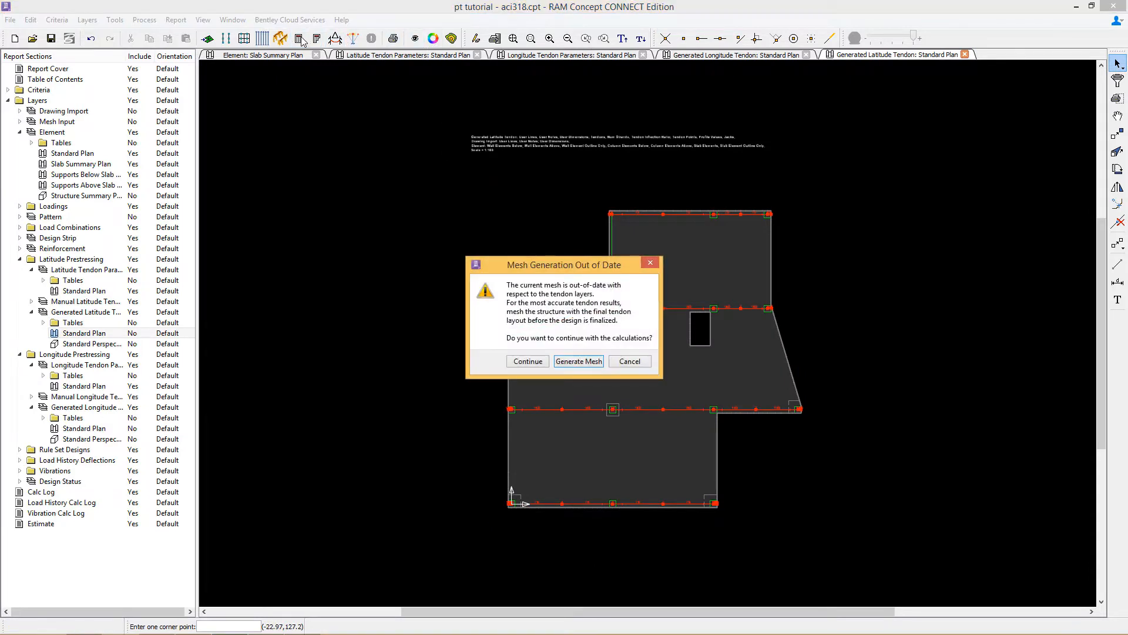
left_click(580, 361)
left_click(549, 352)
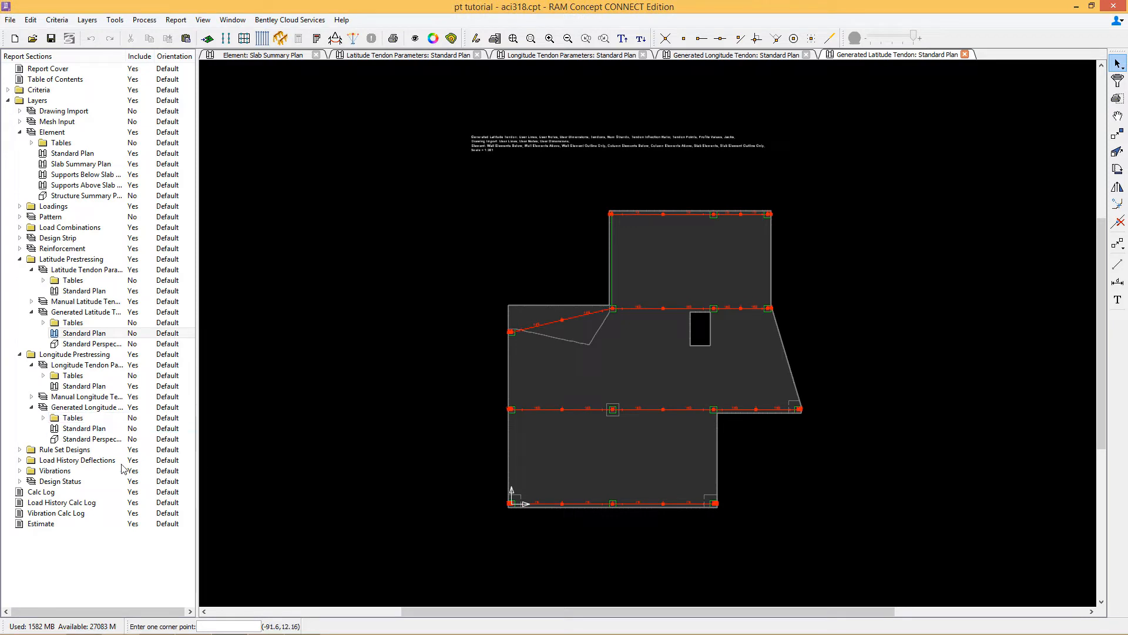
Step: Open the Design Status plan and examine which design sections pass or fail
left_click(20, 481)
left_click(68, 502)
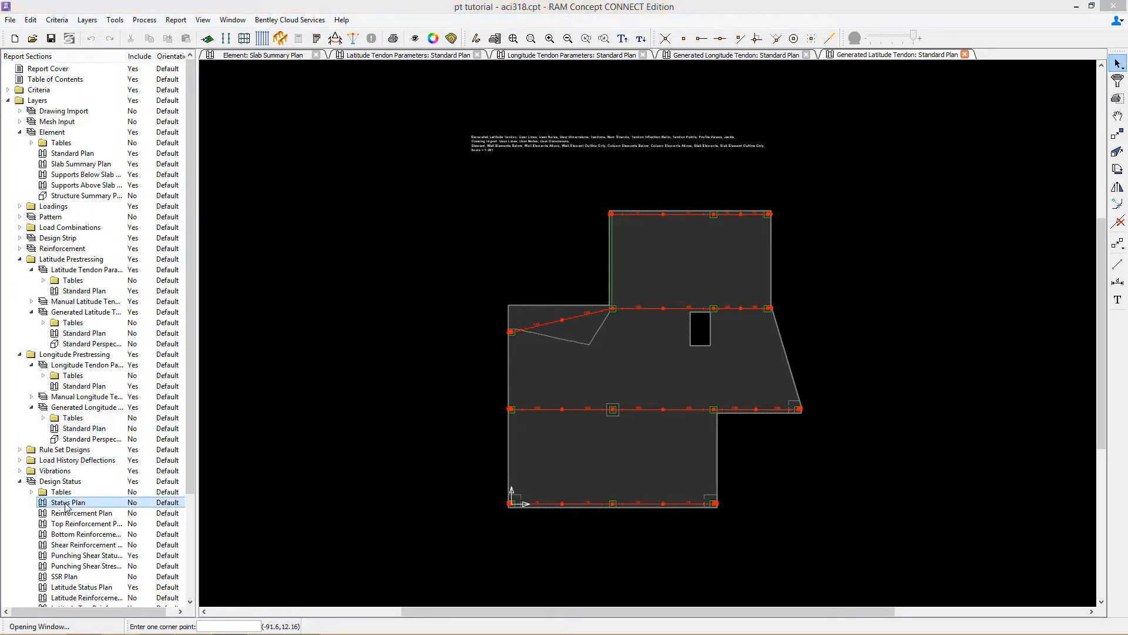
scroll(689, 433, "up", 2)
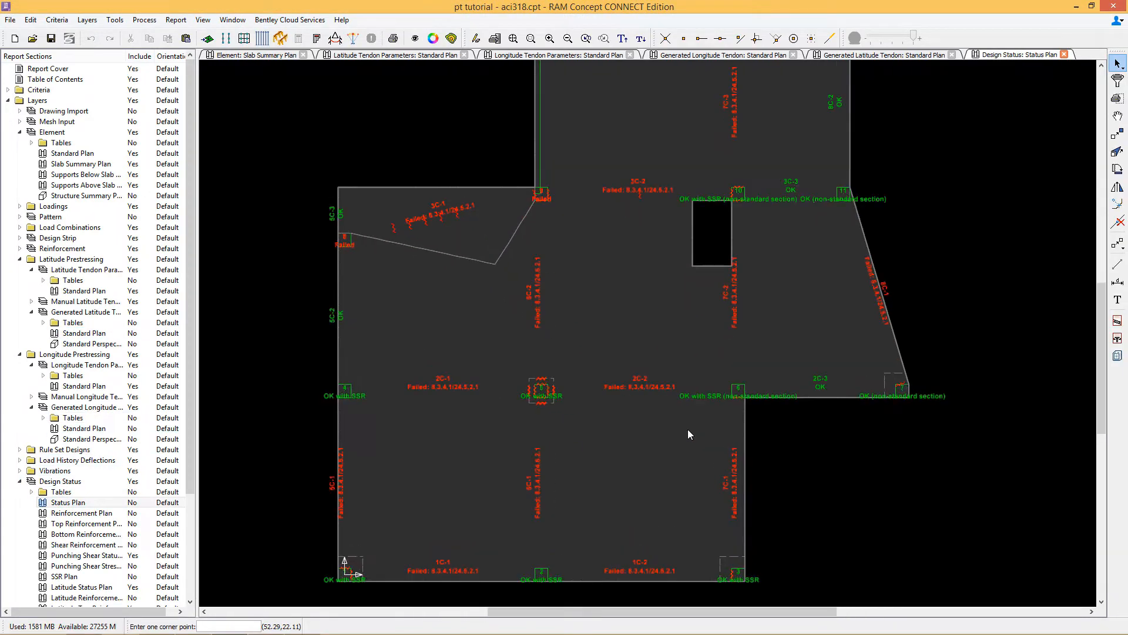
scroll(690, 435, "down", 2)
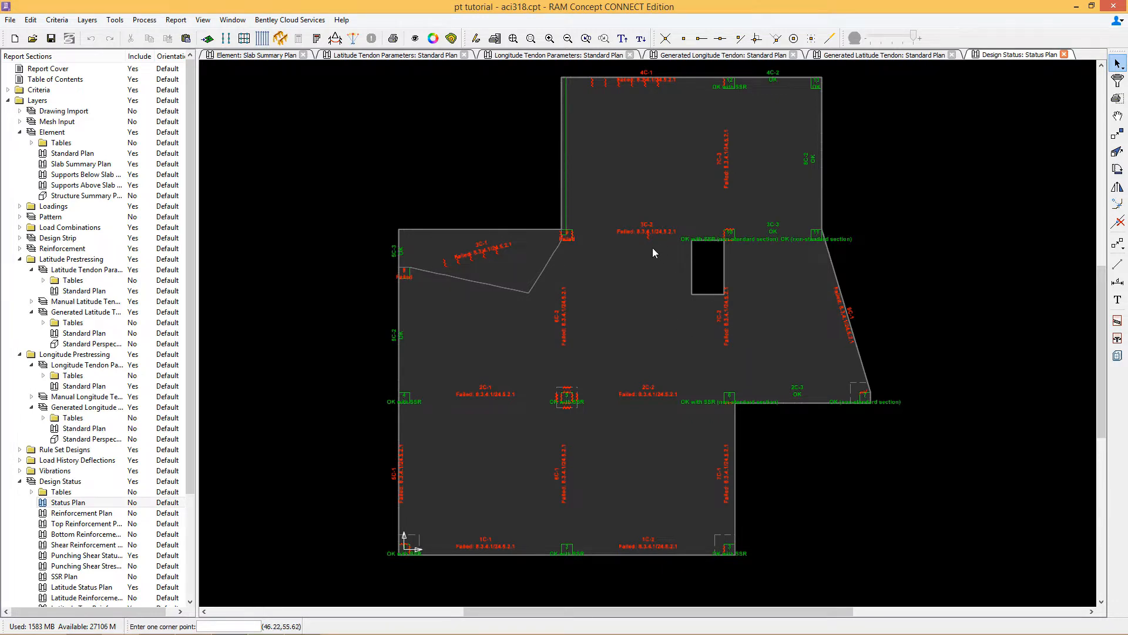
middle_click_drag(652, 253, 626, 273)
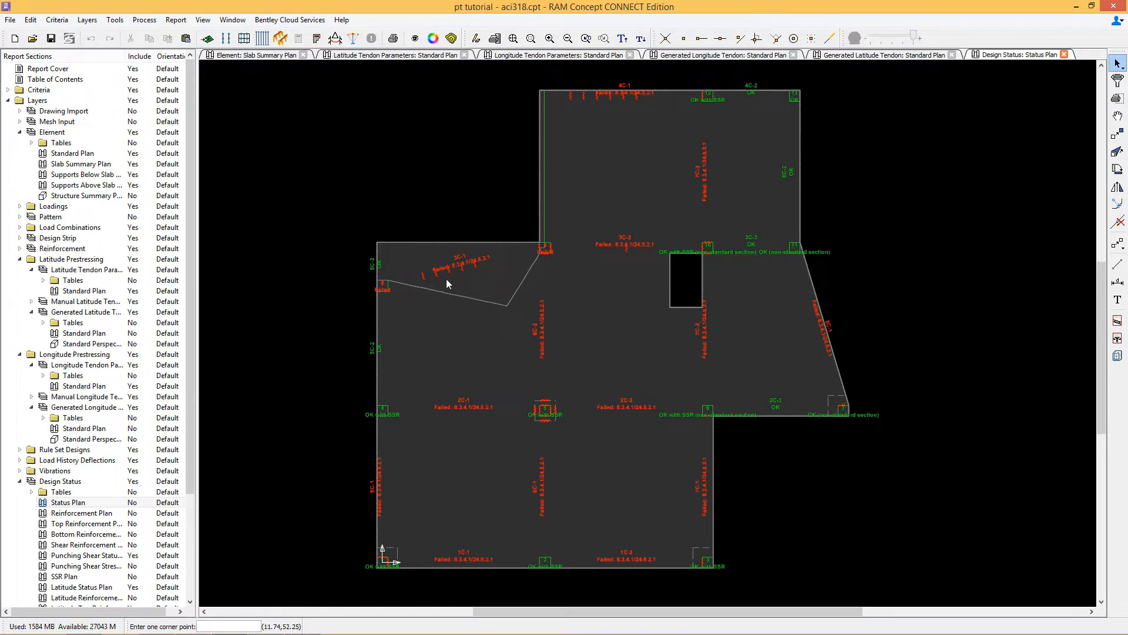
Step: Open the gridline D latitude tendon's properties in the Latitude Tendon Parameters plan and review its number of strands
left_click(70, 292)
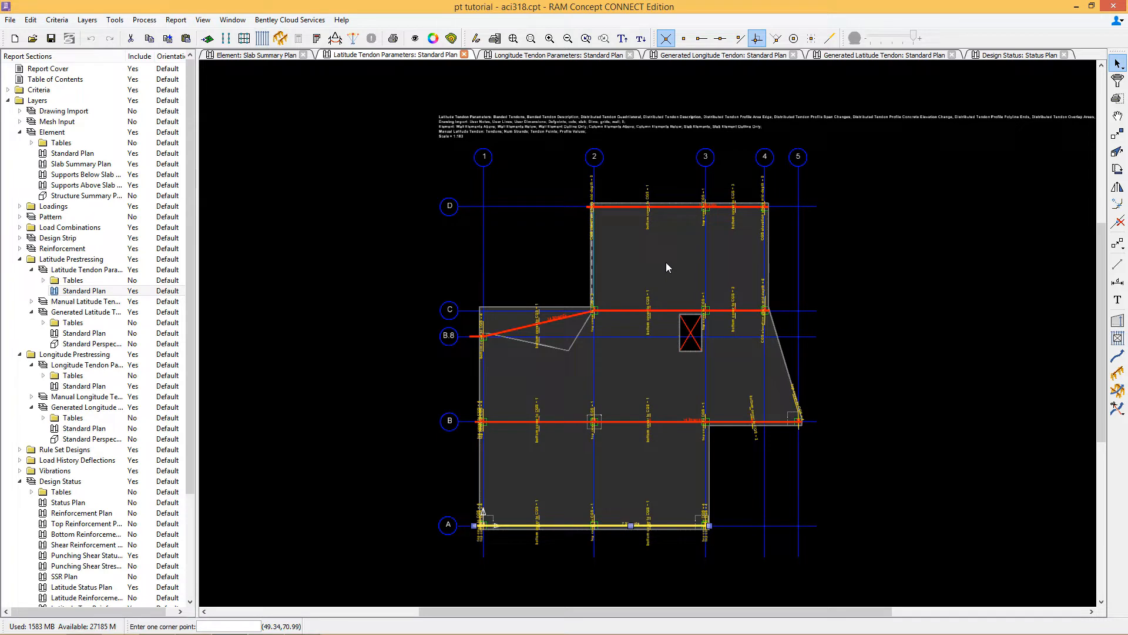
right_click(668, 215)
left_click(687, 224)
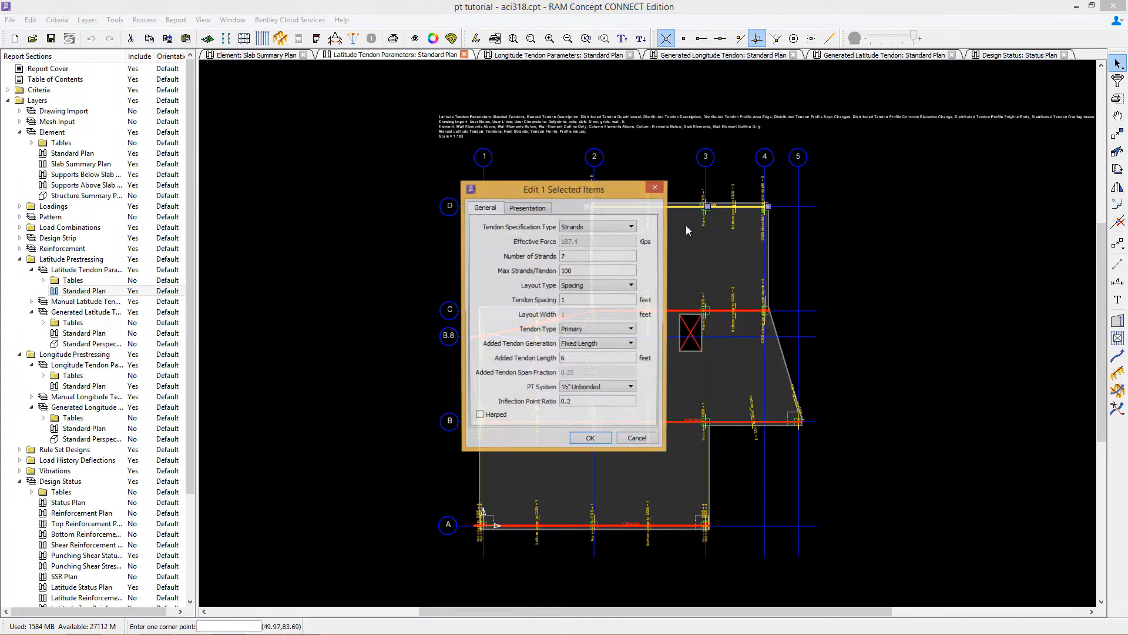
left_click(656, 441)
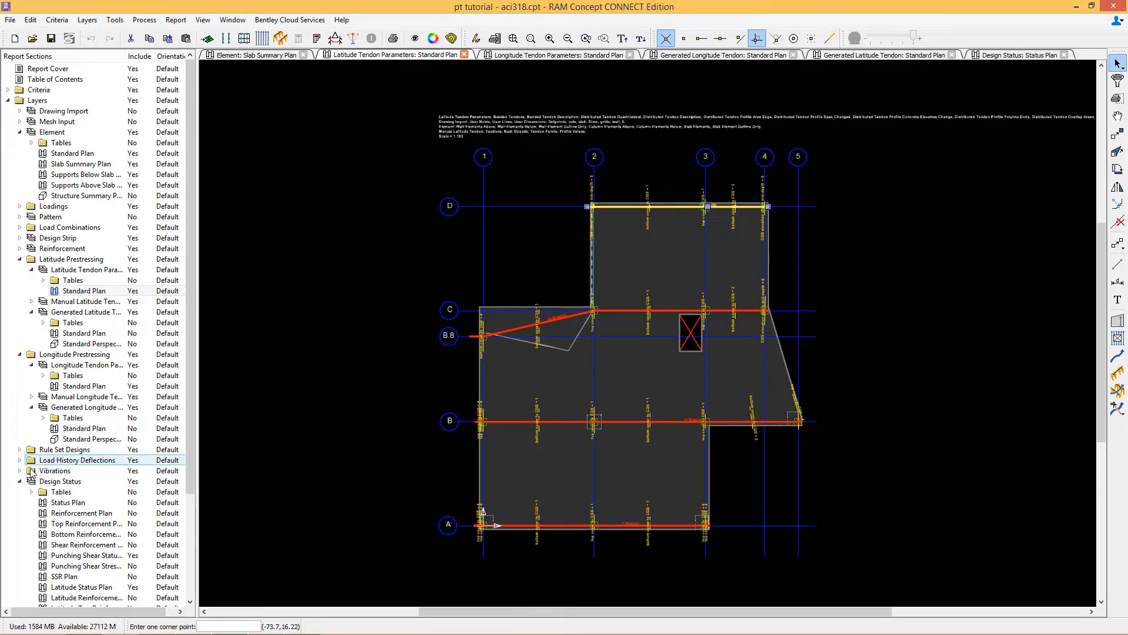
Step: Open the Service Design Top Stress Plan and examine the slab stresses
left_click(19, 449)
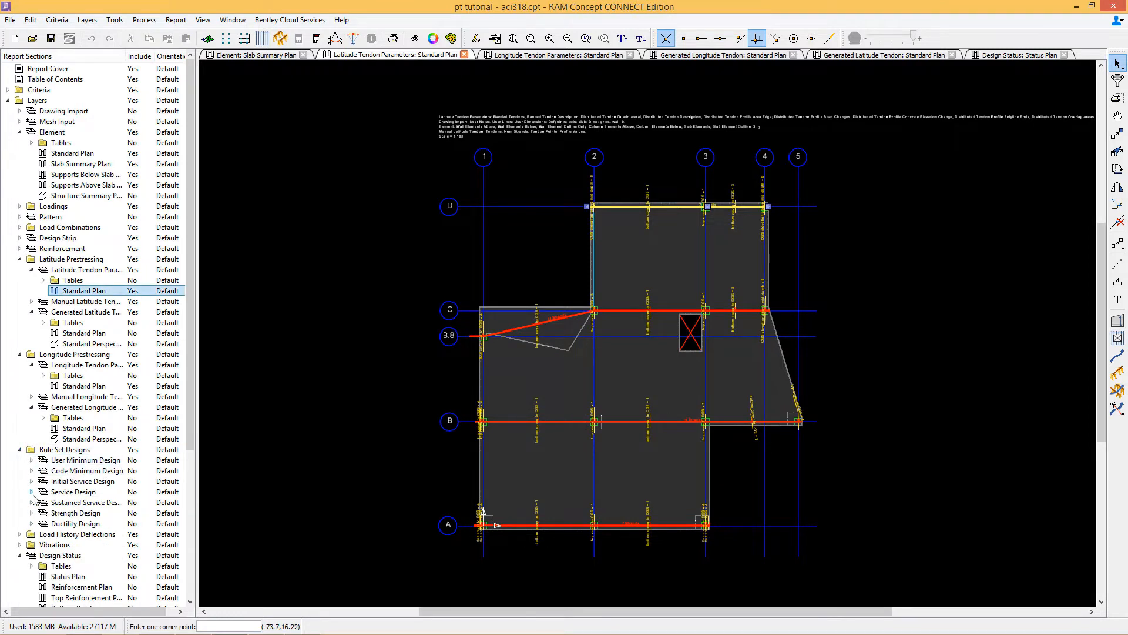
left_click(31, 492)
scroll(92, 532, "down", 4)
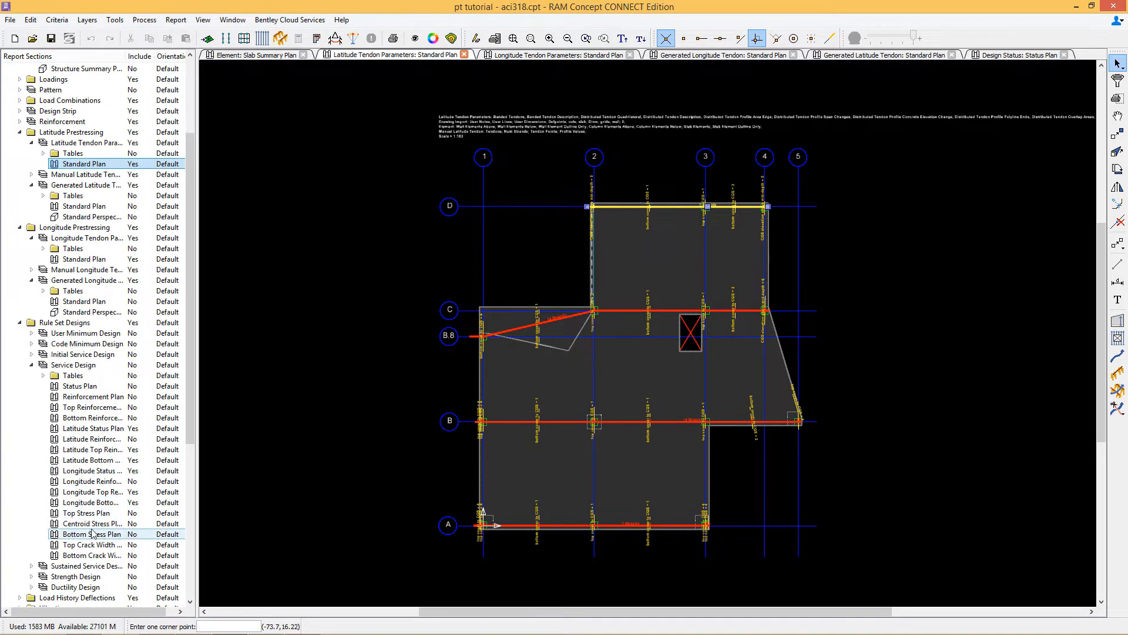
double_click(85, 513)
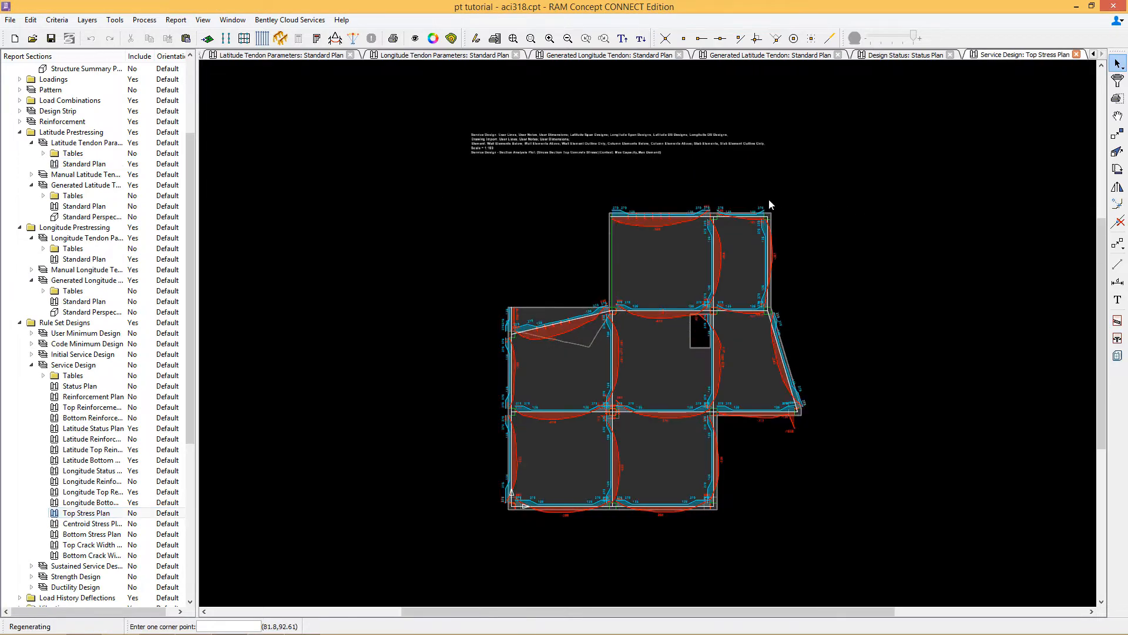
scroll(705, 210, "up", 3)
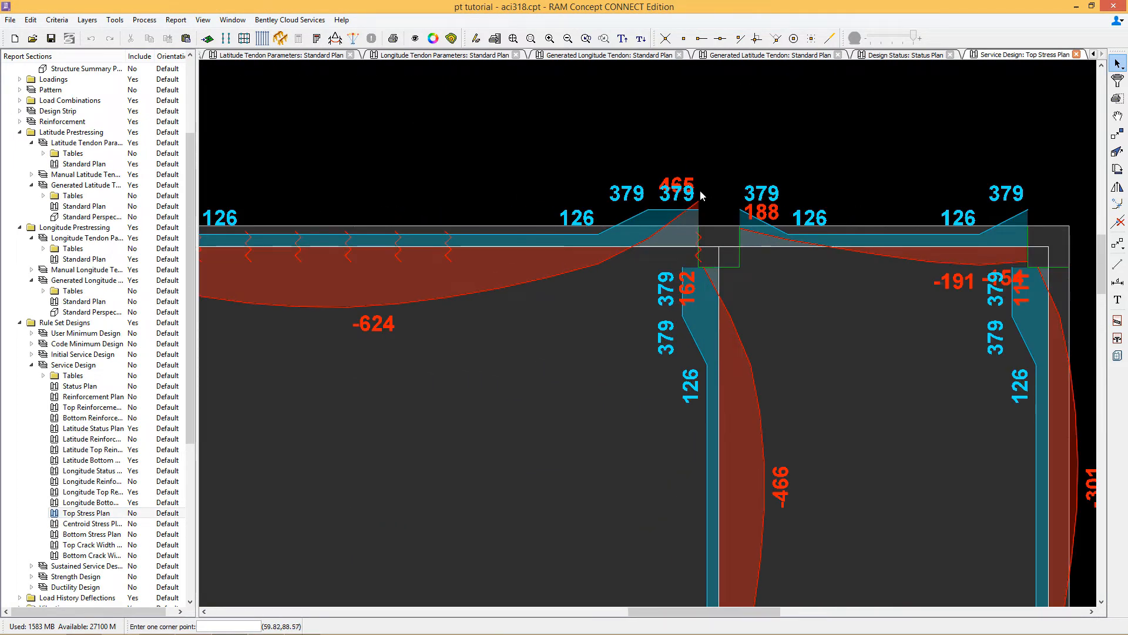
scroll(703, 196, "down", 3)
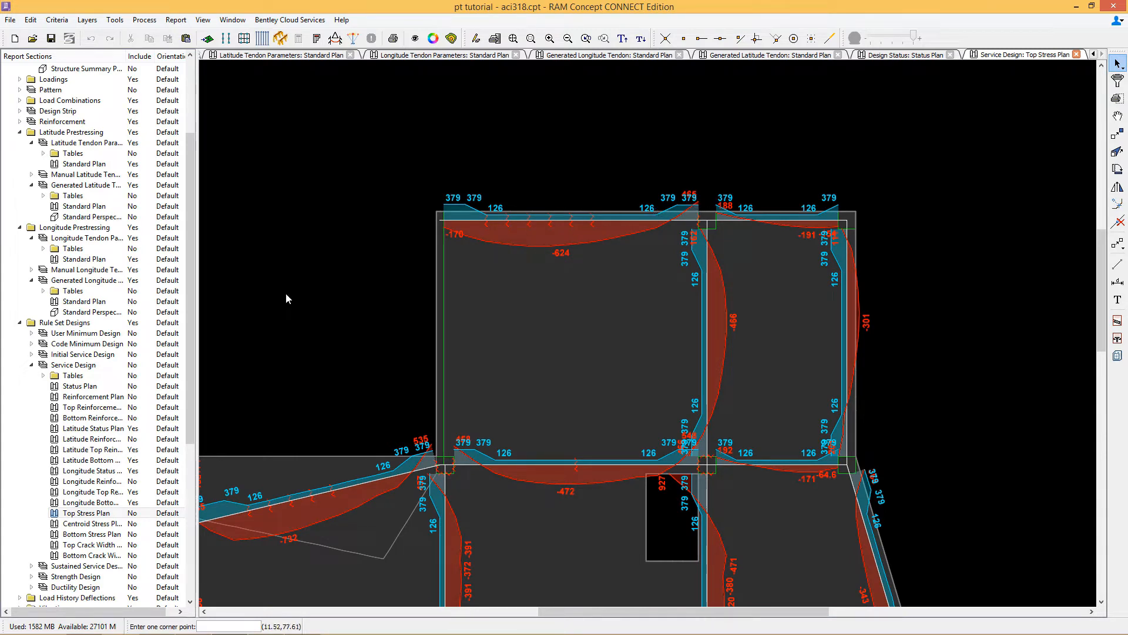
Step: Back in the Latitude Tendon Parameters plan, set the number of strands of the gridline D tendon to 10
double_click(76, 164)
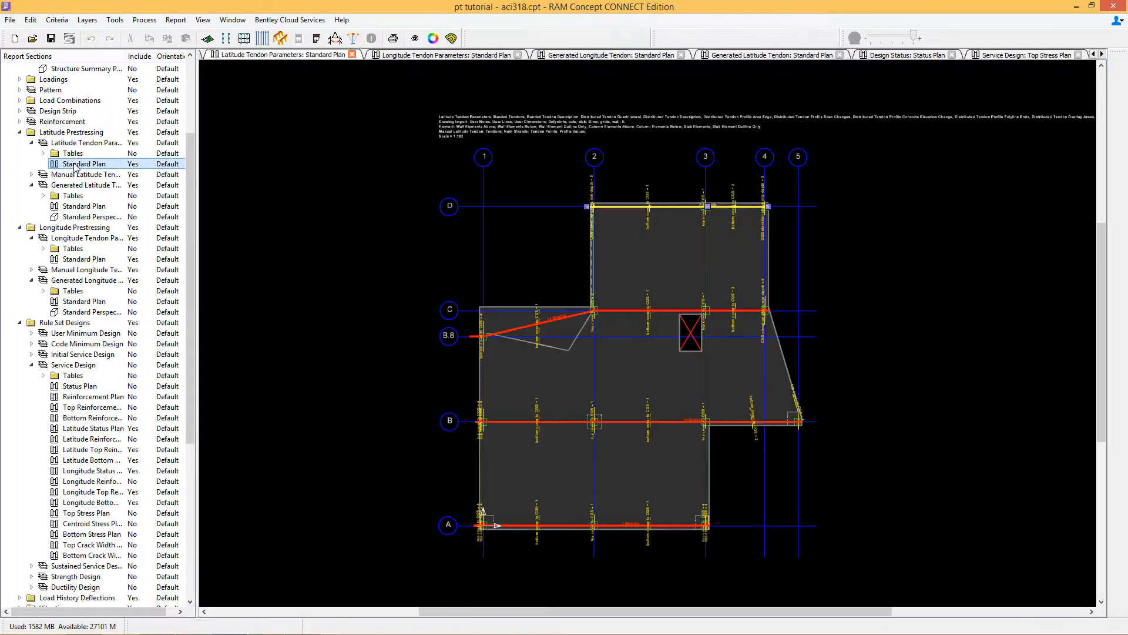
right_click(676, 221)
left_click(696, 227)
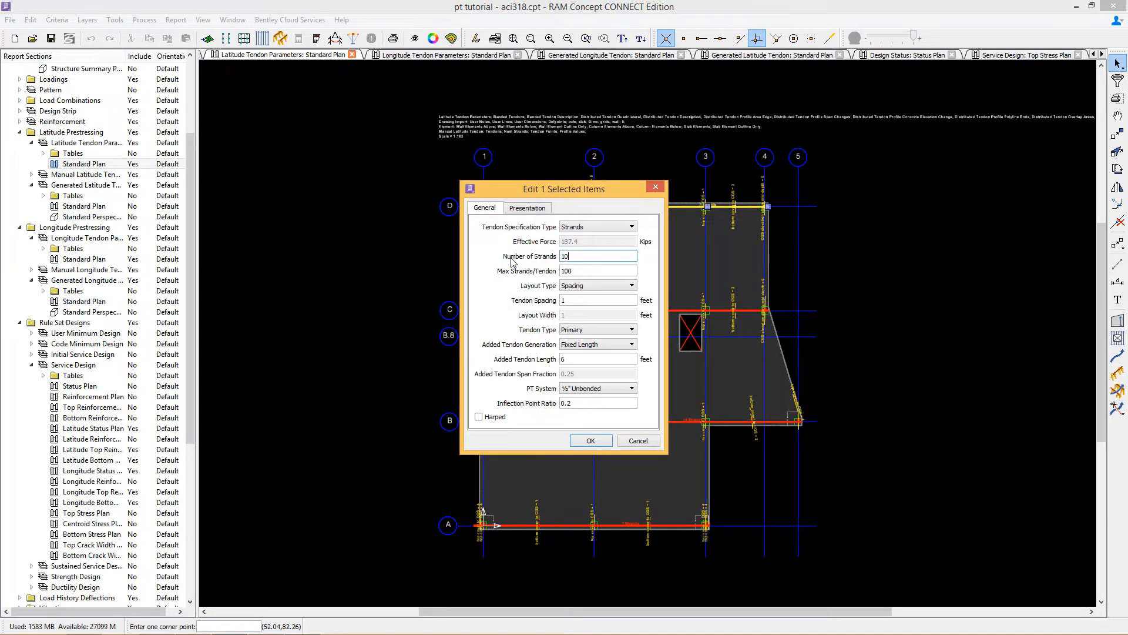
left_click(590, 441)
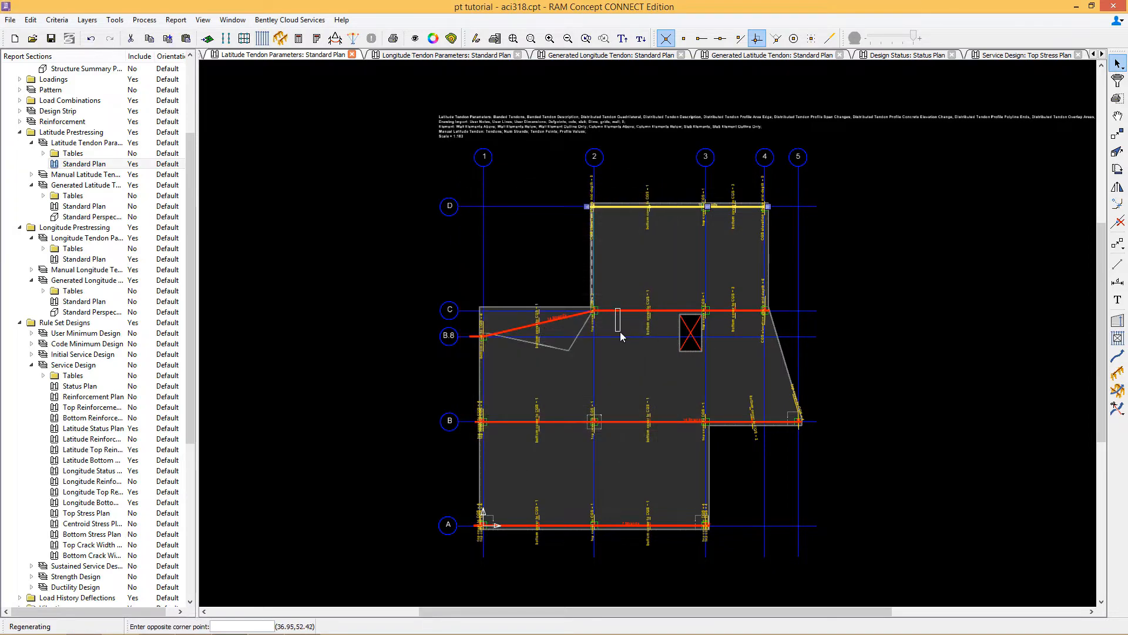
Step: Set the number of strands of the gridline C latitude tendon to 20
left_click(625, 335)
right_click(625, 335)
left_click(628, 338)
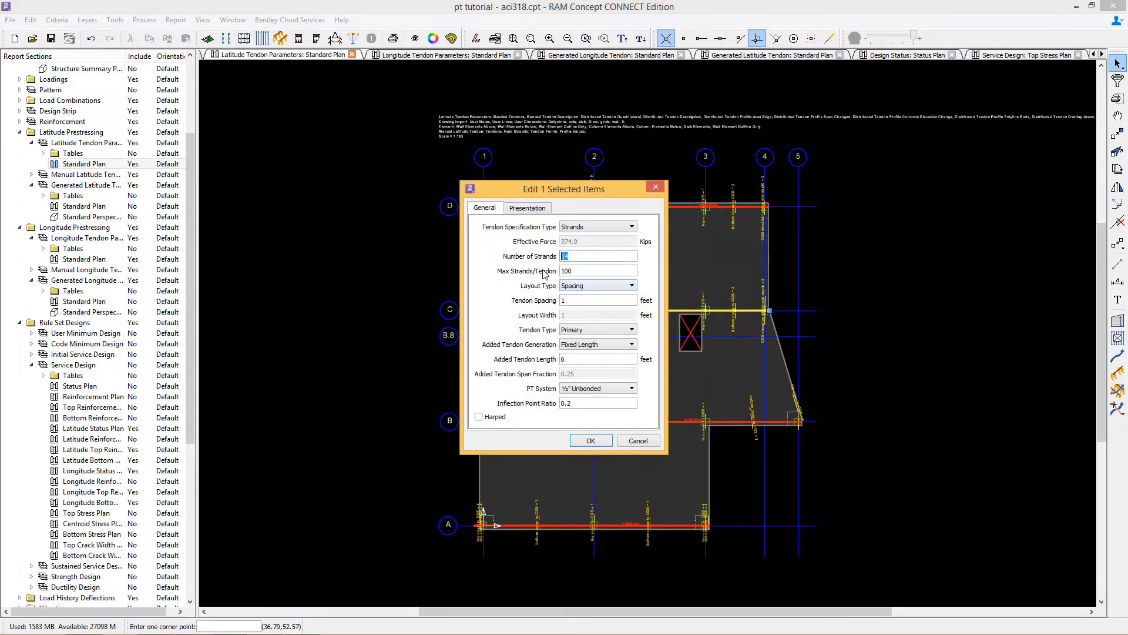
left_click(592, 441)
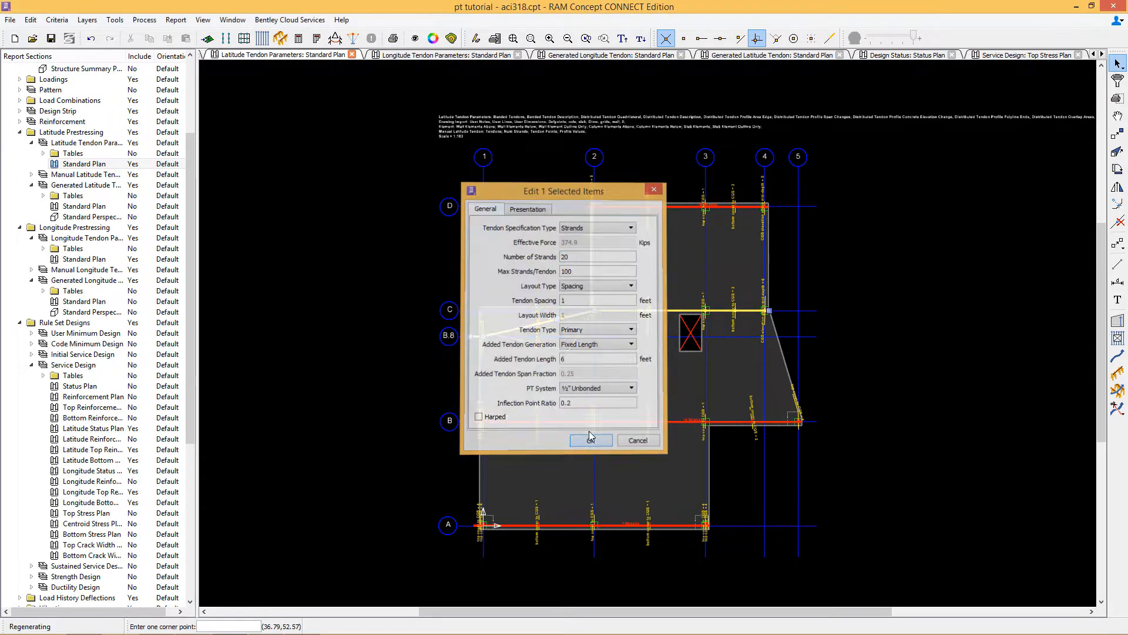
Step: Set the number of strands of the gridline B latitude tendon to 20
left_click(628, 416)
right_click(624, 386)
left_click(634, 393)
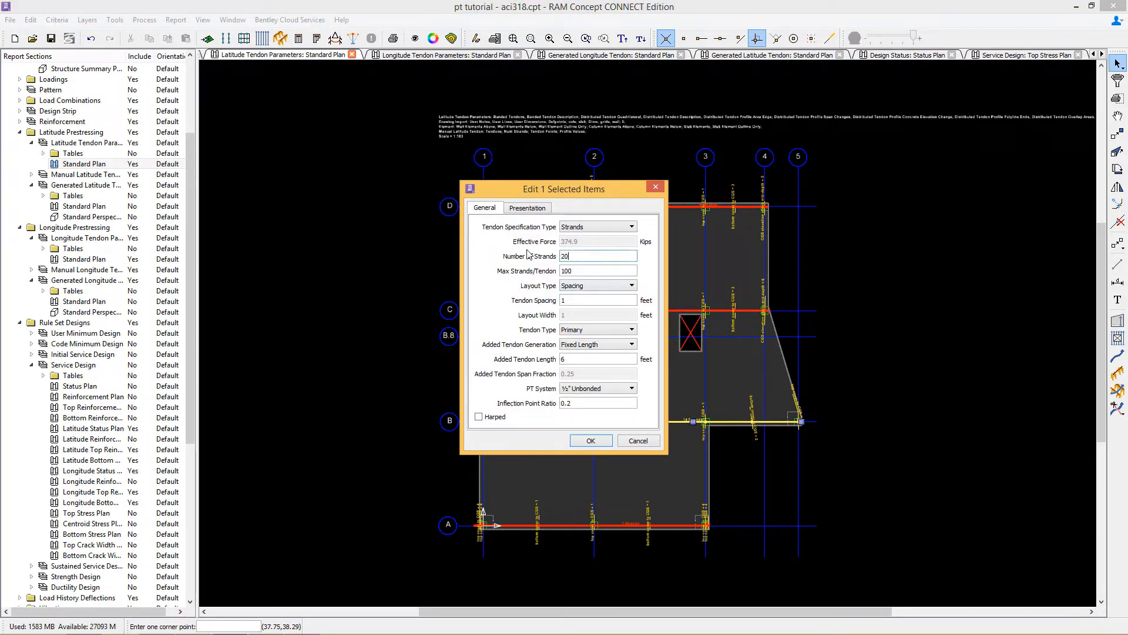
left_click(591, 441)
Step: Open the gridline A latitude tendon's properties and check its number of strands
left_click(563, 525)
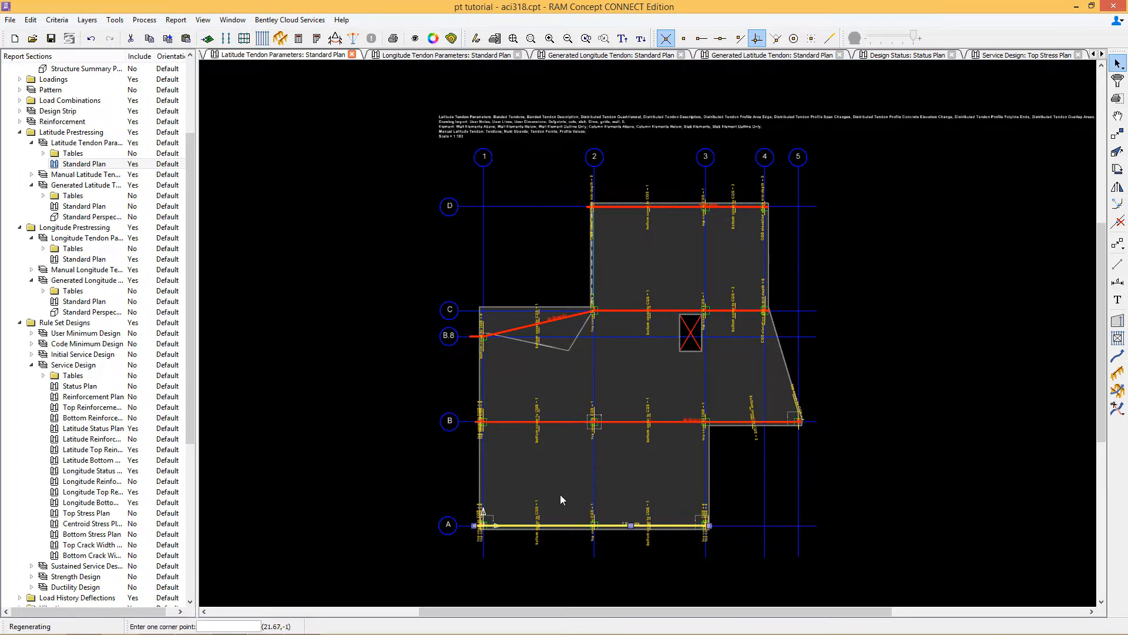
right_click(559, 489)
left_click(603, 302)
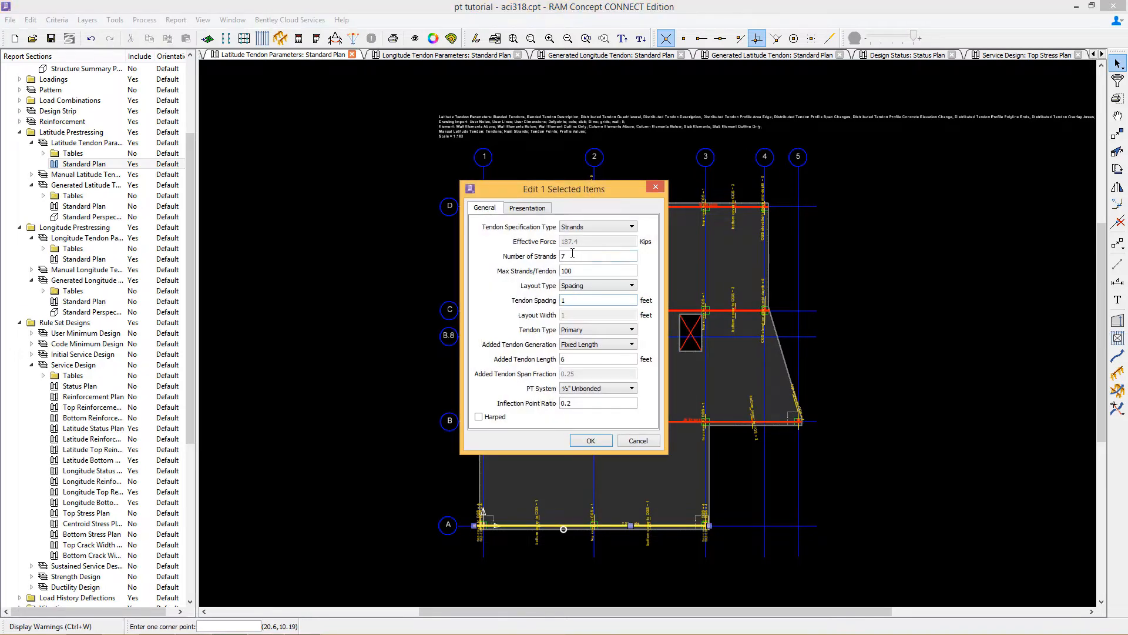
left_click(588, 441)
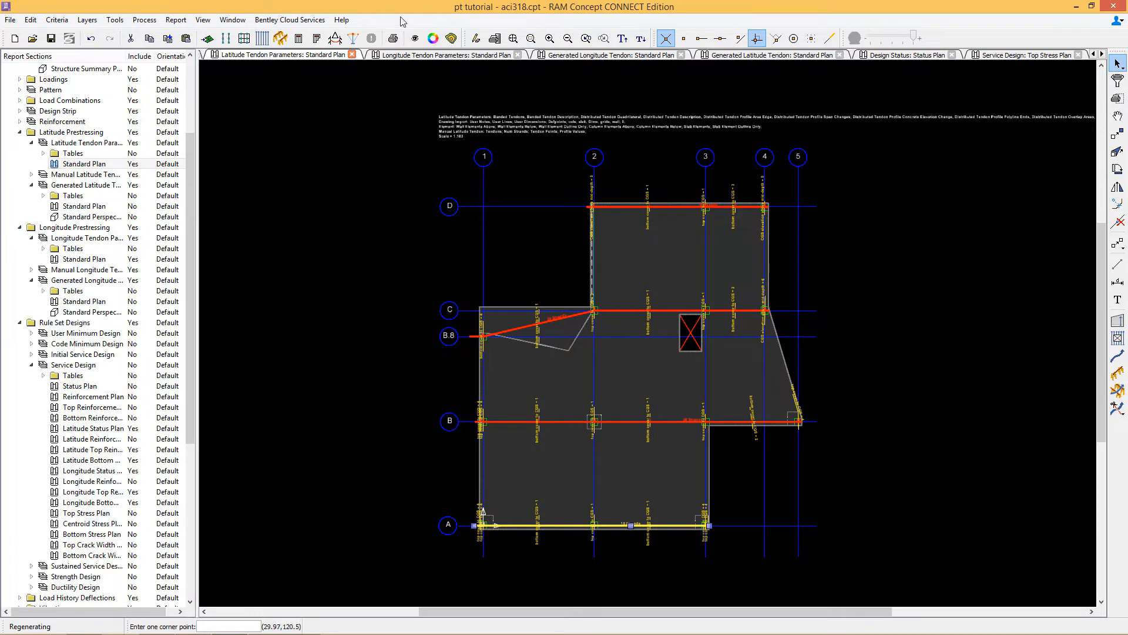
Step: Recalculate the model and examine the Service Design status, top stress and bottom stress plans
left_click(299, 38)
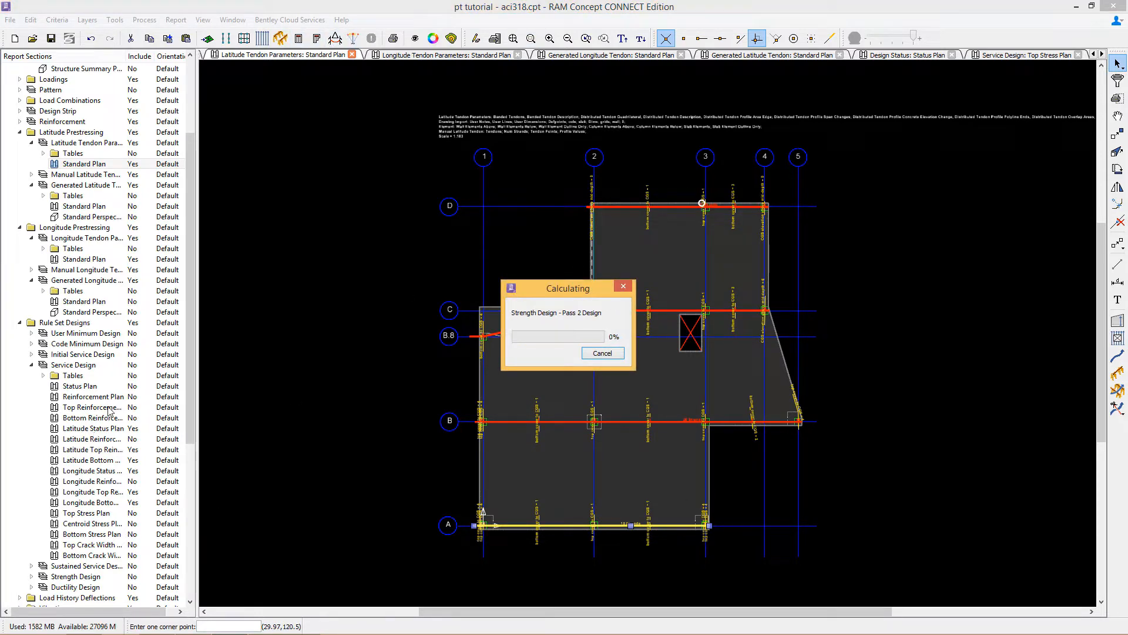
double_click(73, 386)
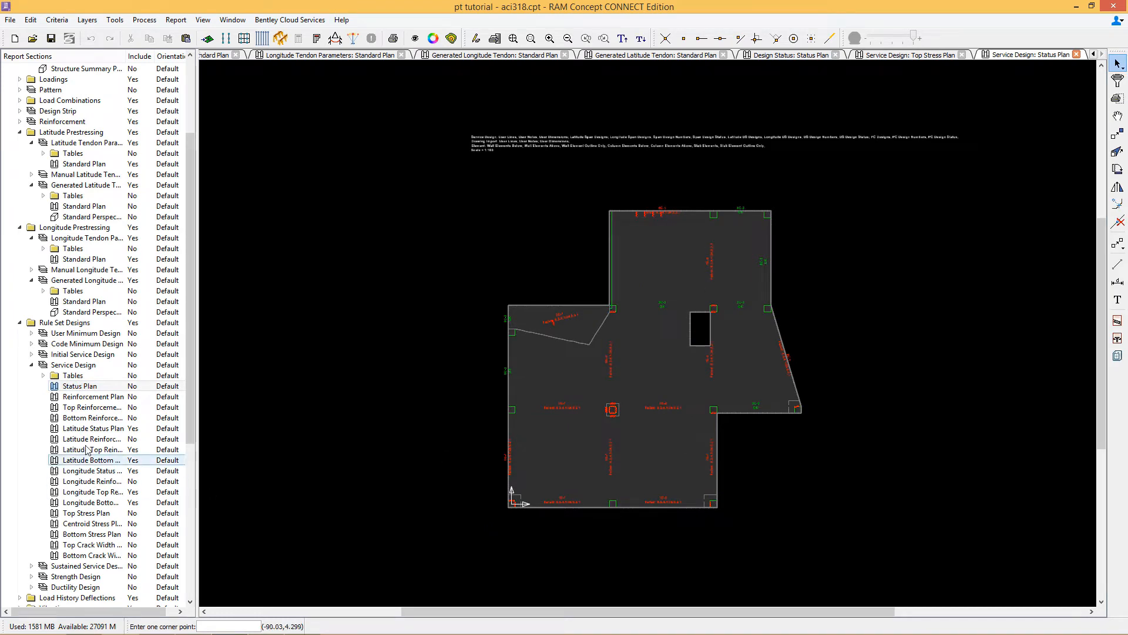
double_click(141, 513)
double_click(106, 534)
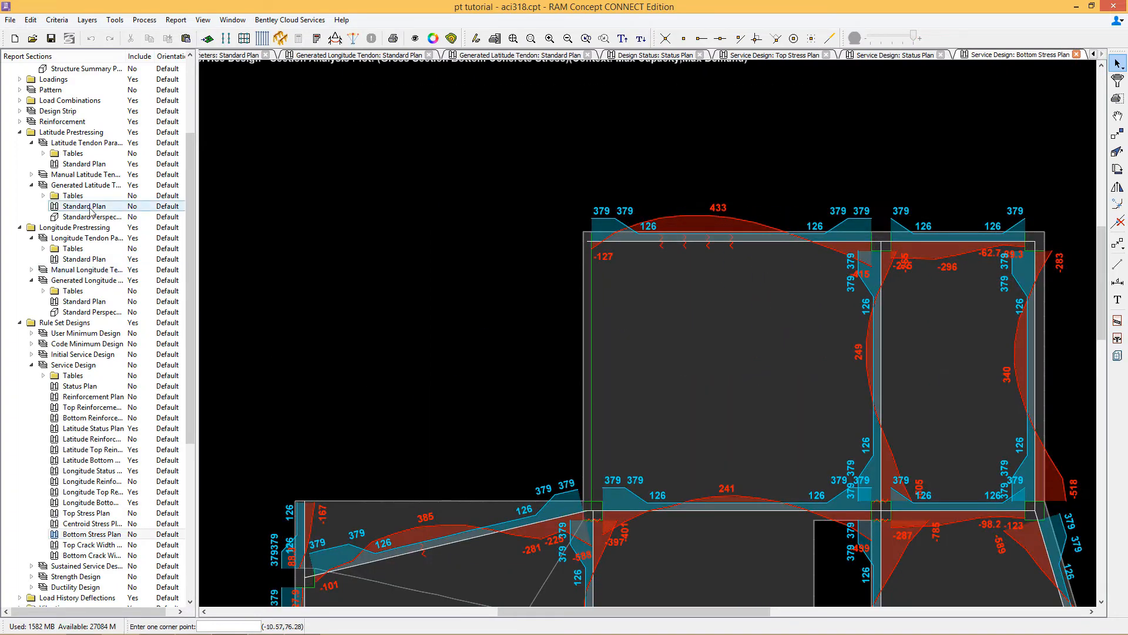
Step: Change the number of strands of the gridline D latitude tendon in the Latitude Tendon Parameters plan
double_click(81, 164)
double_click(615, 206)
left_click_drag(578, 257, 553, 261)
type("1")
key("Return")
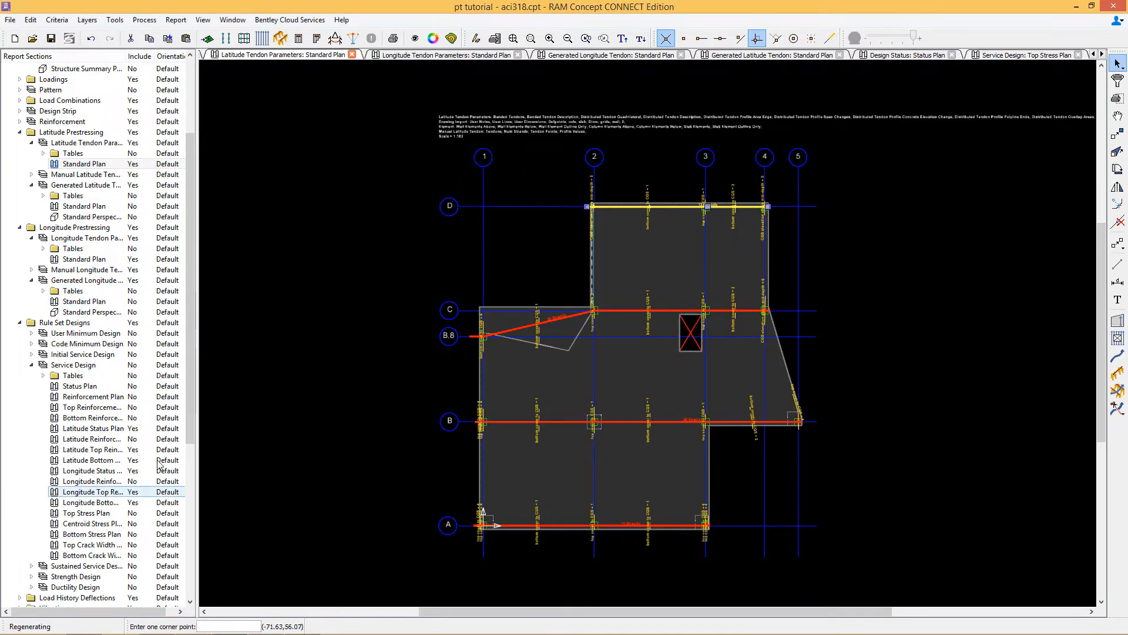
Step: Examine the top stresses around the column at gridlines B and 2 in the Top Stress Plan
double_click(117, 513)
middle_click_drag(411, 566, 502, 359)
middle_click_drag(489, 415, 474, 347)
scroll(506, 446, "up", 7)
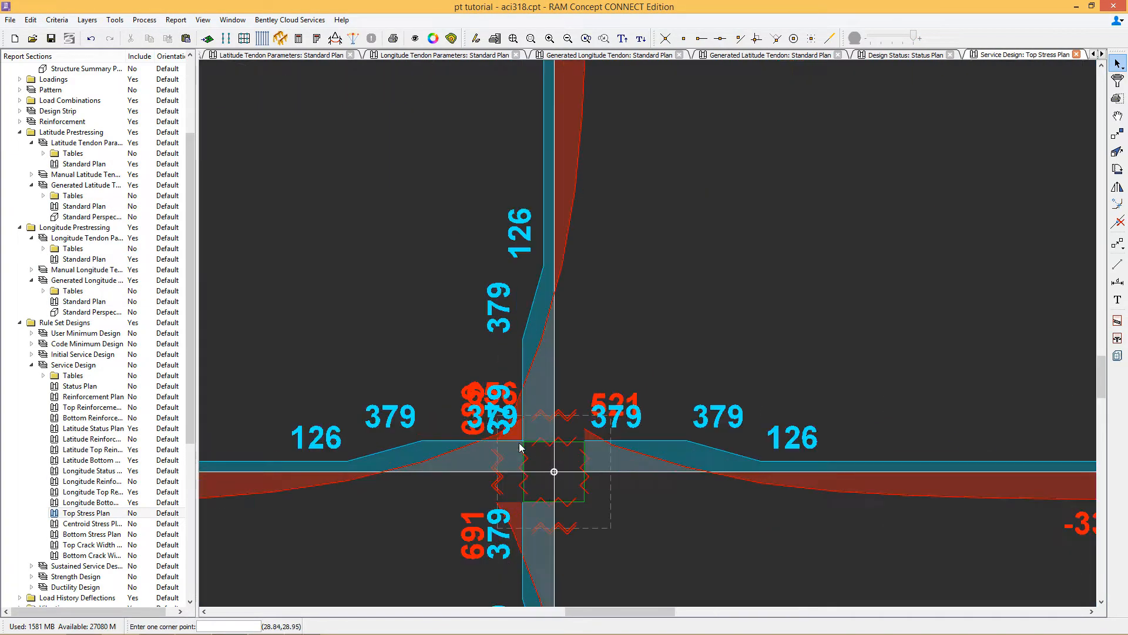
scroll(559, 463, "down", 7)
middle_click_drag(559, 464, 590, 257)
scroll(863, 502, "up", 11)
scroll(867, 495, "down", 11)
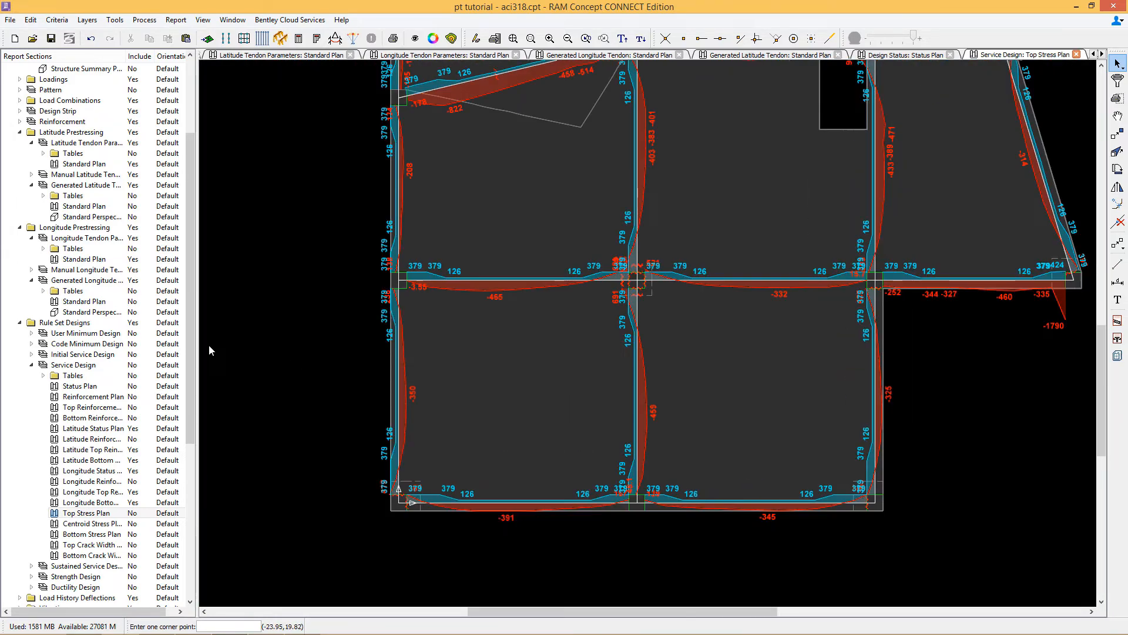
Step: Set the number of strands of the gridline B latitude tendon to 24
double_click(81, 164)
double_click(623, 422)
type("24")
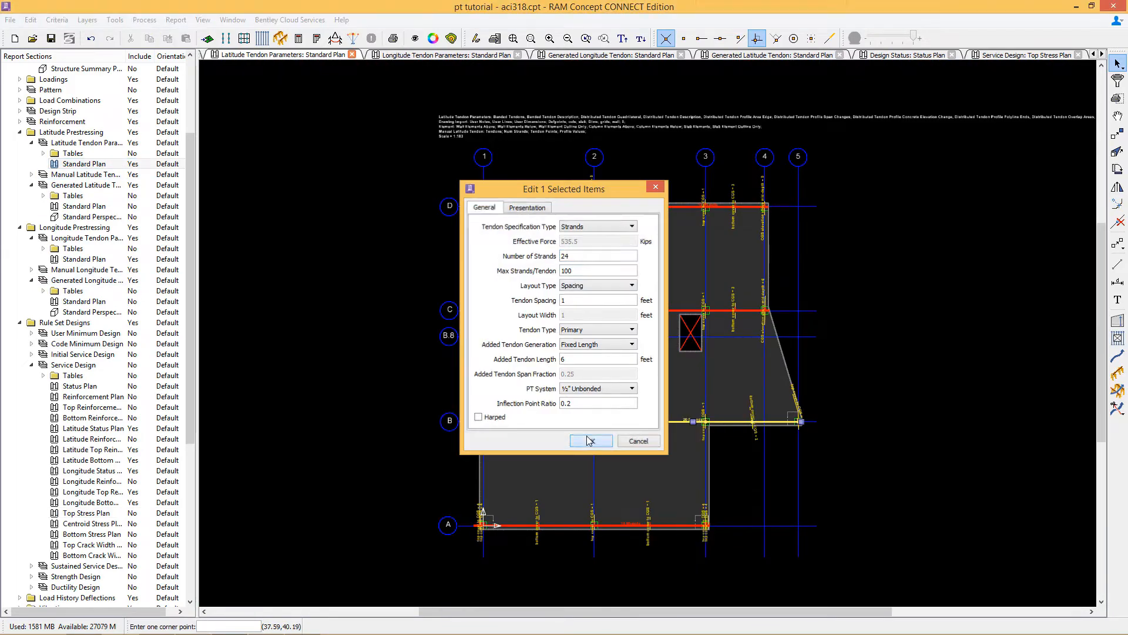
left_click(589, 441)
Step: Recalculate the model and examine the Service Design status plan
left_click(298, 38)
double_click(79, 388)
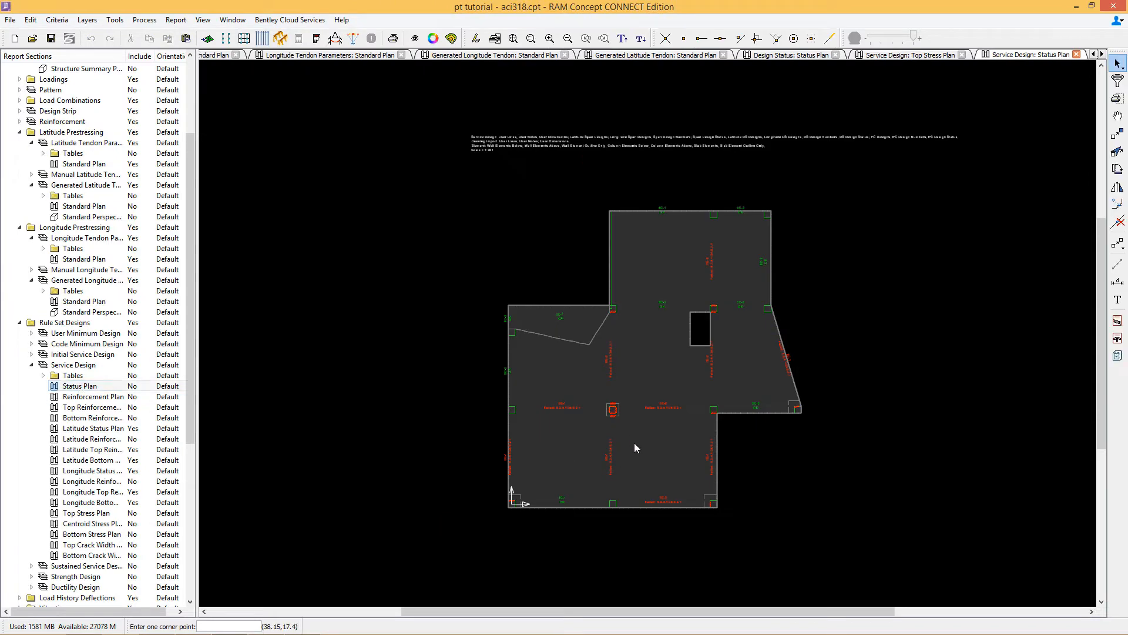
scroll(600, 394, "up", 3)
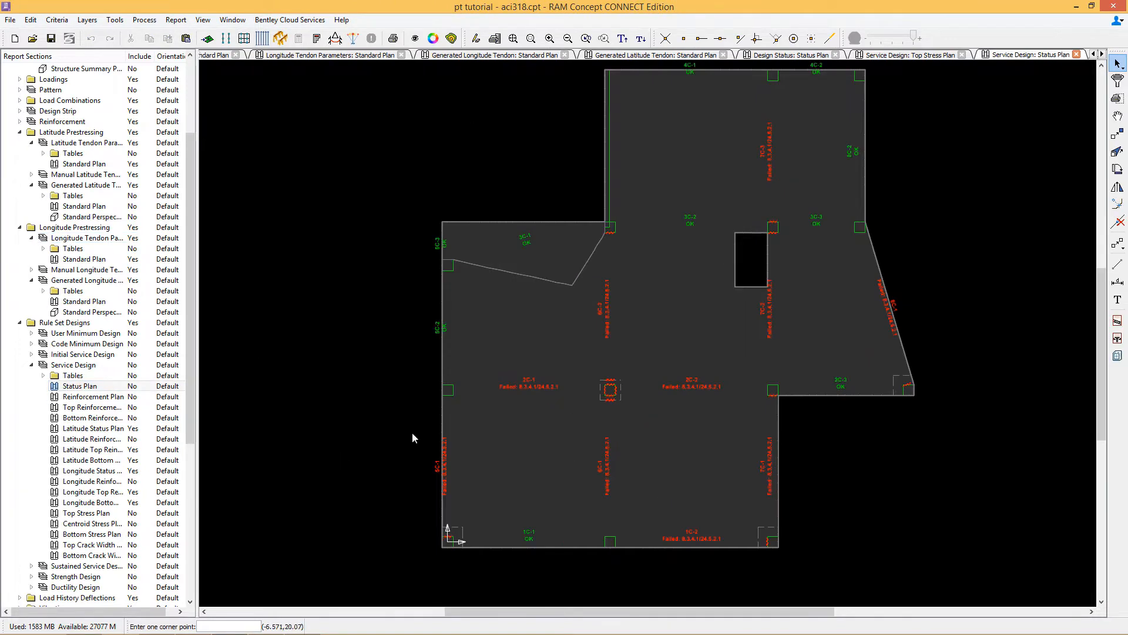
Step: Select the longitude tendon regions below gridline B in the Longitude Tendon Parameters plan and set their effective force to 9 kips/ft
double_click(84, 259)
left_click(1118, 321)
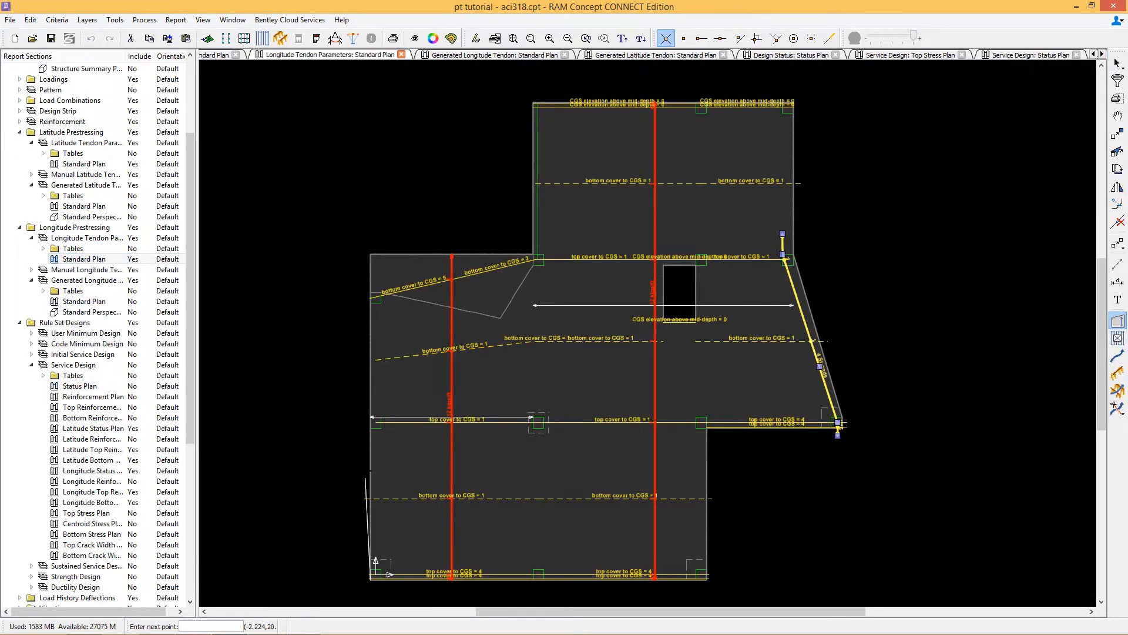
left_click(371, 394)
left_click(706, 395)
left_click(707, 579)
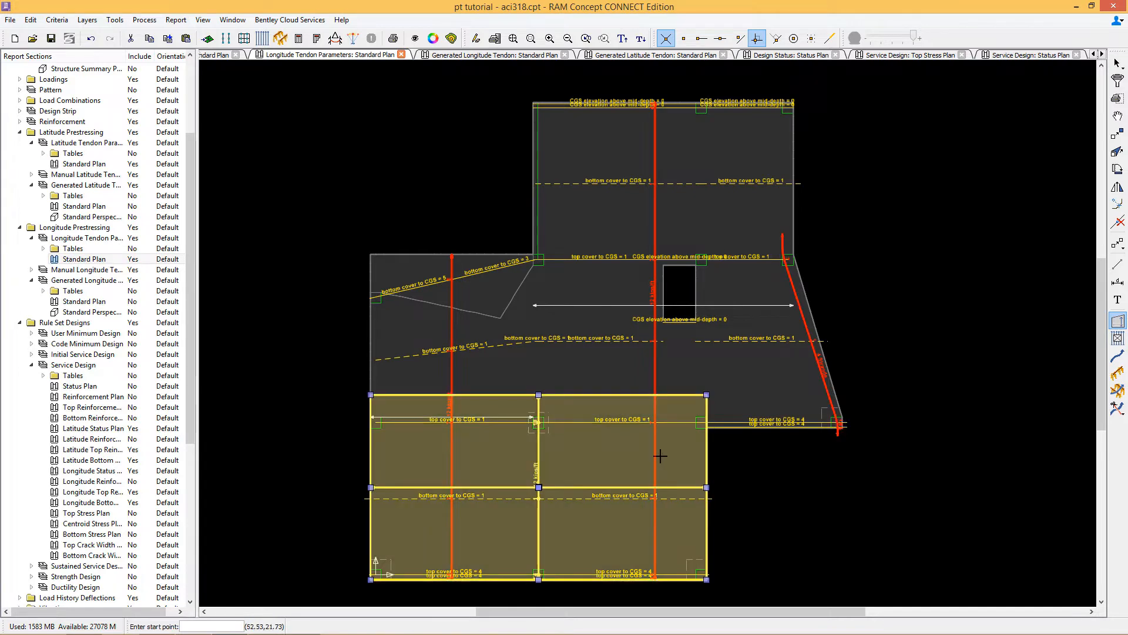
right_click(626, 455)
left_click(659, 270)
double_click(556, 300)
type("9")
left_click(592, 396)
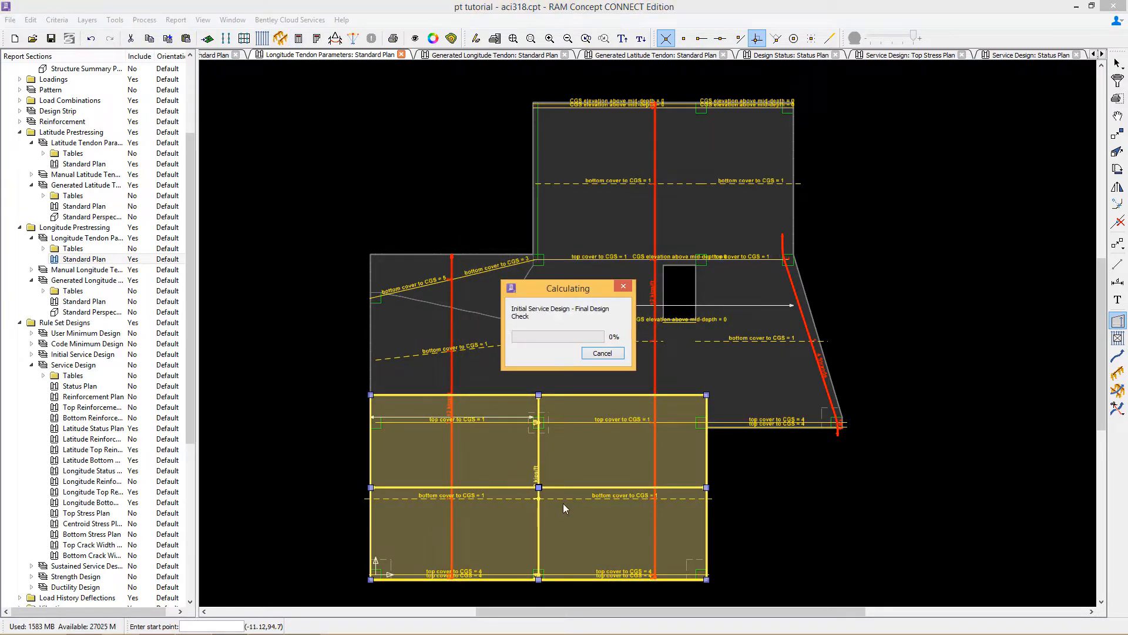
Step: Examine the slab stresses in the Service Design Top Stress Plan
double_click(49, 378)
left_click(43, 375)
double_click(86, 513)
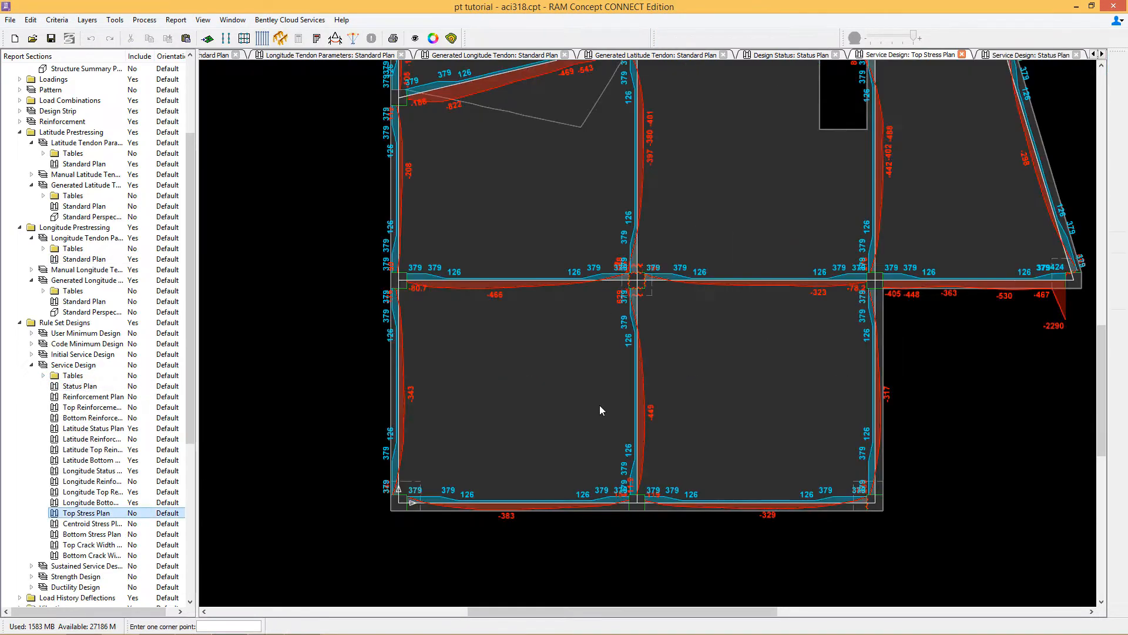
scroll(611, 388, "up", 3)
scroll(654, 322, "down", 3)
Step: Review the lower longitude tendon region's properties and recalculate the model
double_click(84, 259)
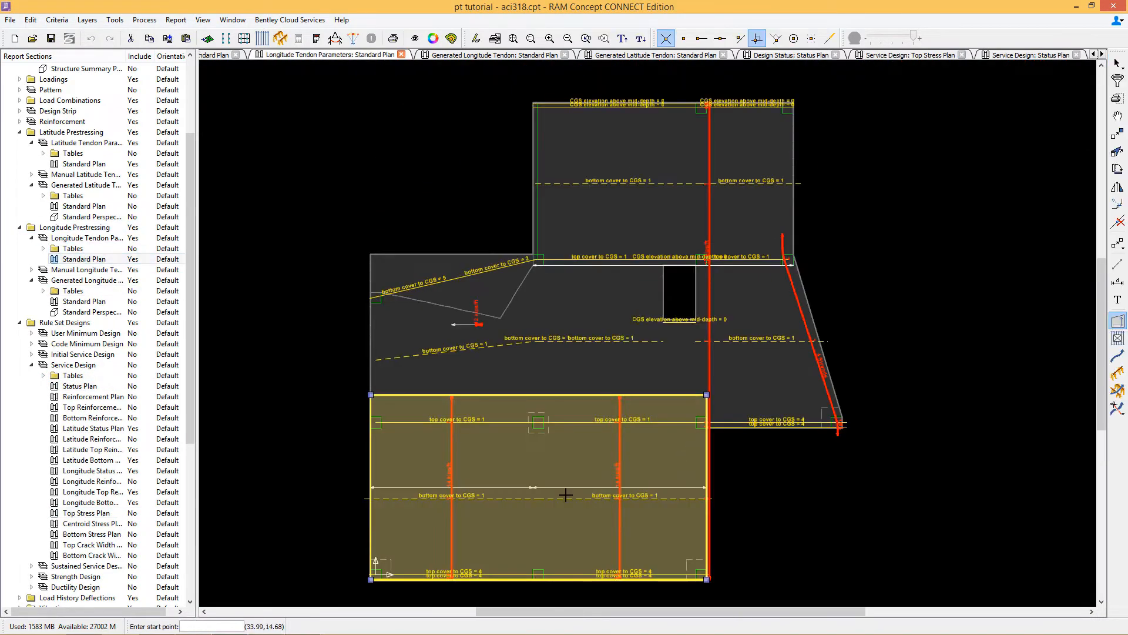
double_click(567, 496)
left_click(591, 382)
key("Return")
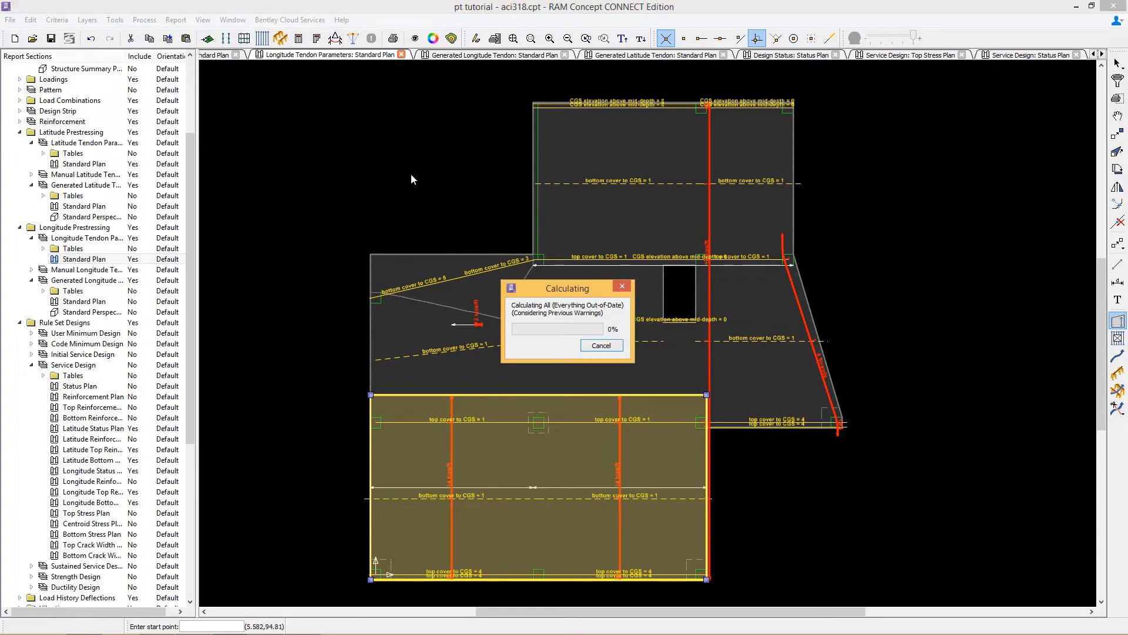
Step: Examine the Service Design status plan and the top stresses around the columns
double_click(79, 386)
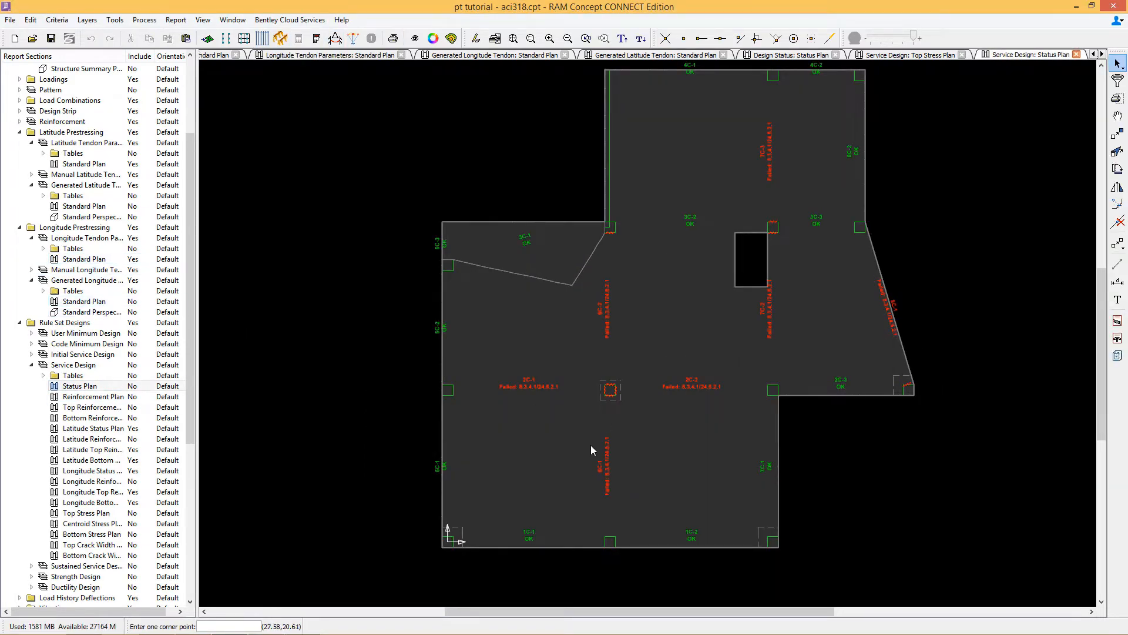
double_click(78, 514)
scroll(602, 405, "up", 5)
scroll(689, 332, "down", 5)
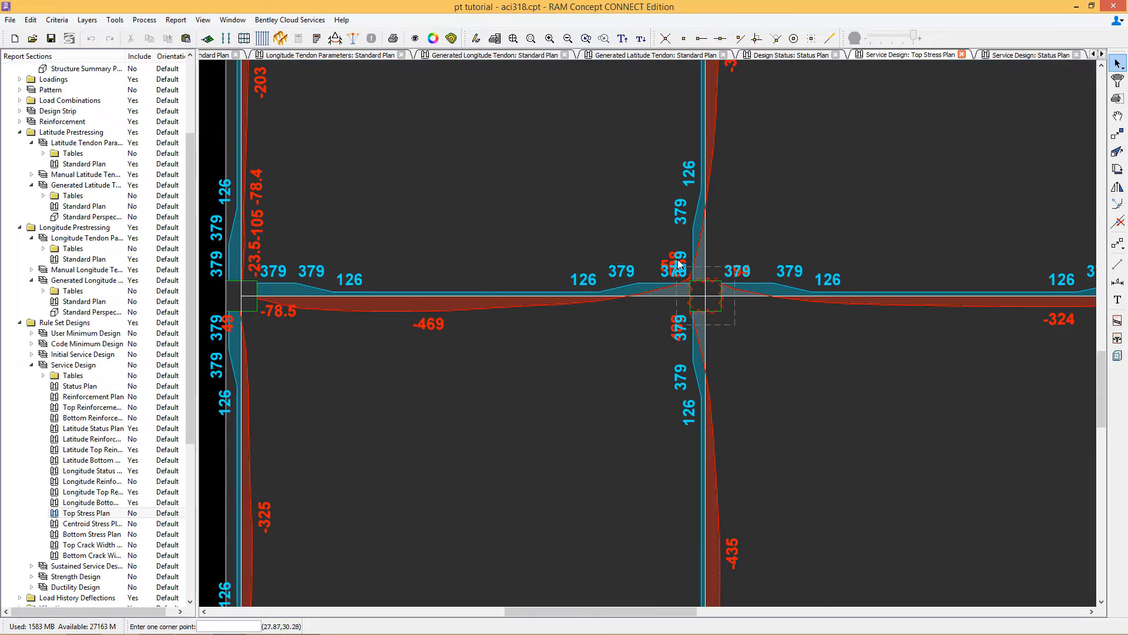
scroll(679, 264, "down", 3)
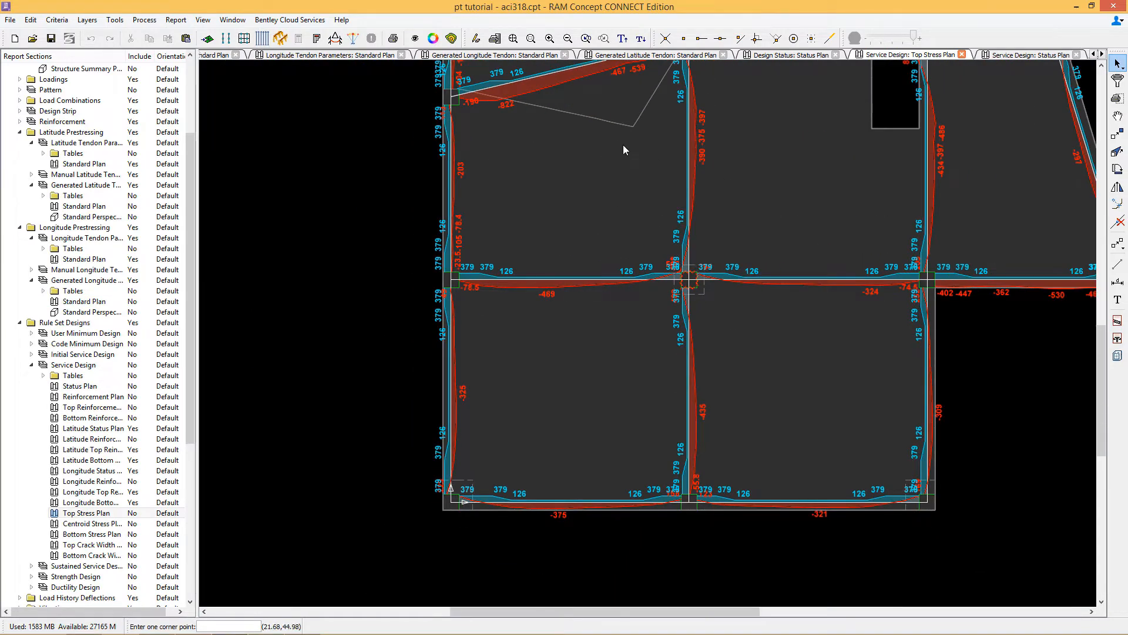
Step: Open the inclined longitude tendon's properties and check its number of strands
double_click(84, 259)
double_click(547, 260)
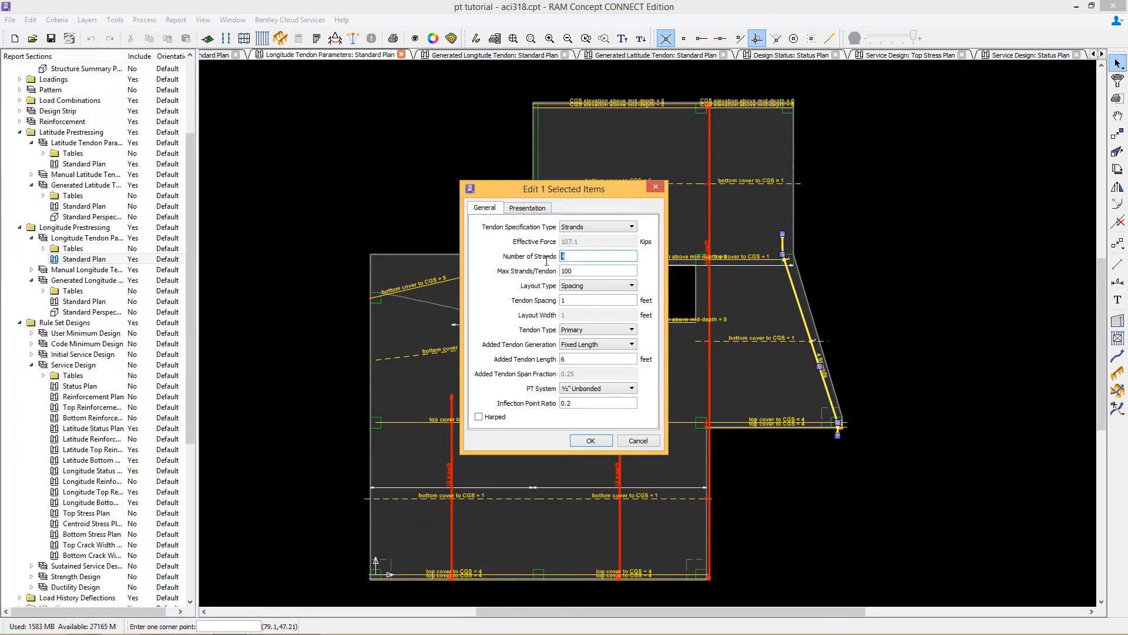
left_click(590, 440)
Step: Review the effective force of the upper and lower longitude tendon regions
left_click(501, 373)
double_click(561, 361, "shift")
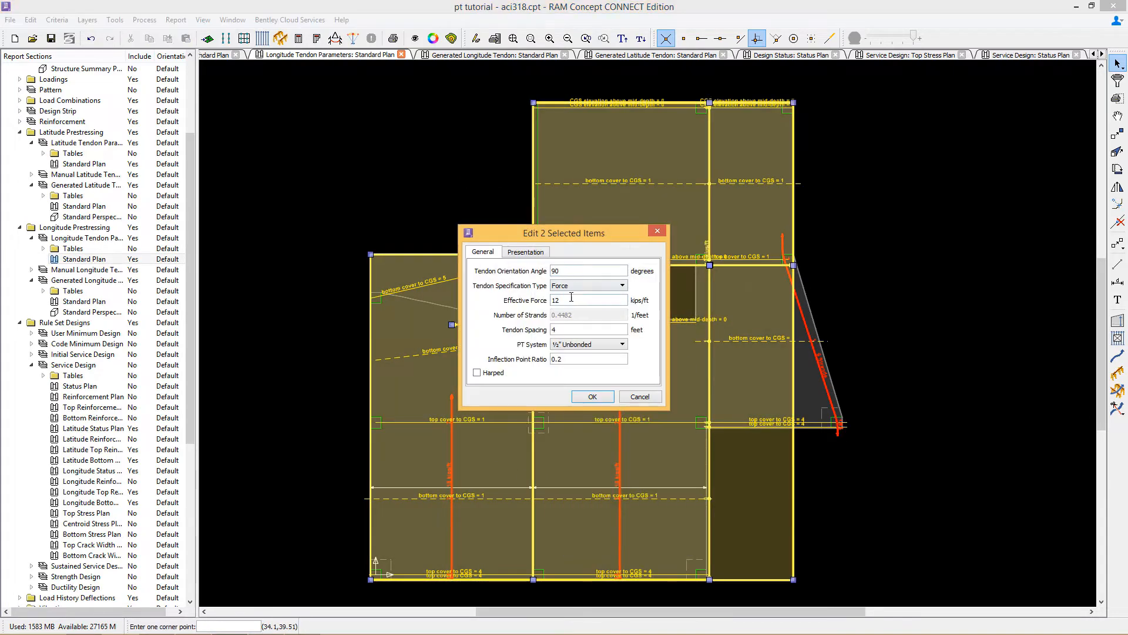
left_click(592, 396)
left_click(559, 528)
right_click(539, 247)
left_click(582, 257)
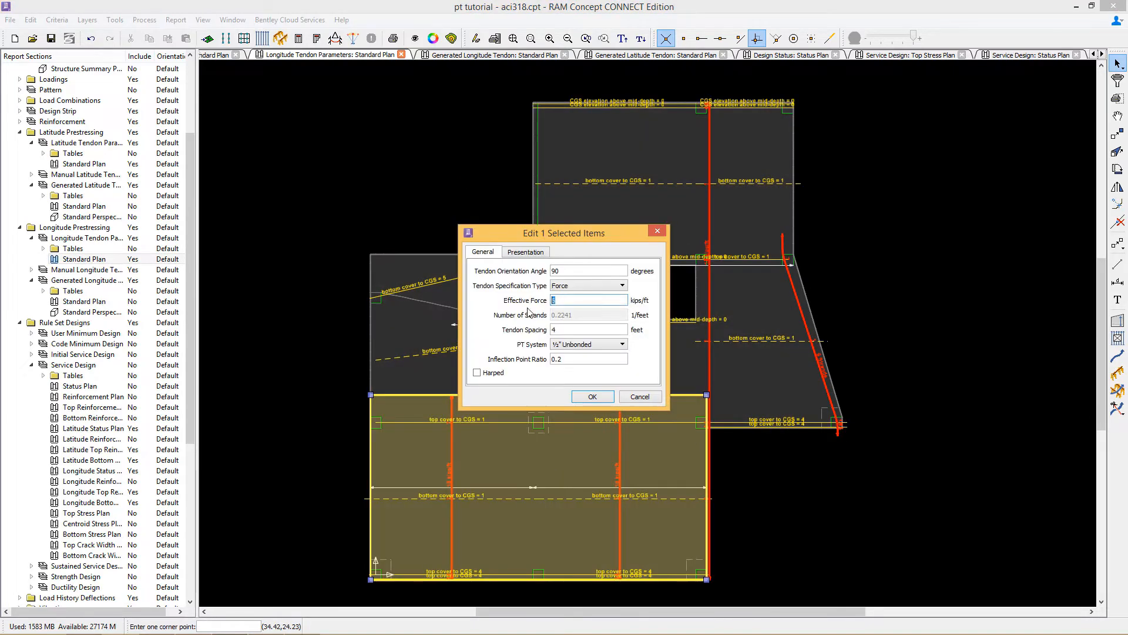
left_click(592, 398)
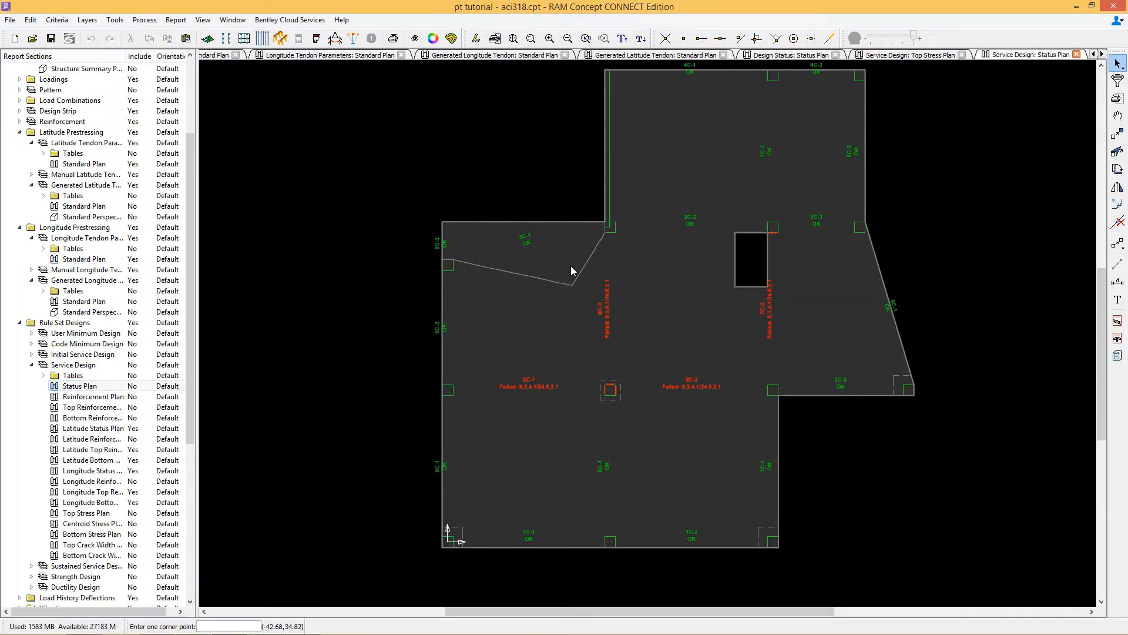
Step: Draw a longitude tendon between the two columns right of the slab opening and set its number of strands to 4
double_click(84, 259)
left_click(1118, 356)
left_click(705, 235)
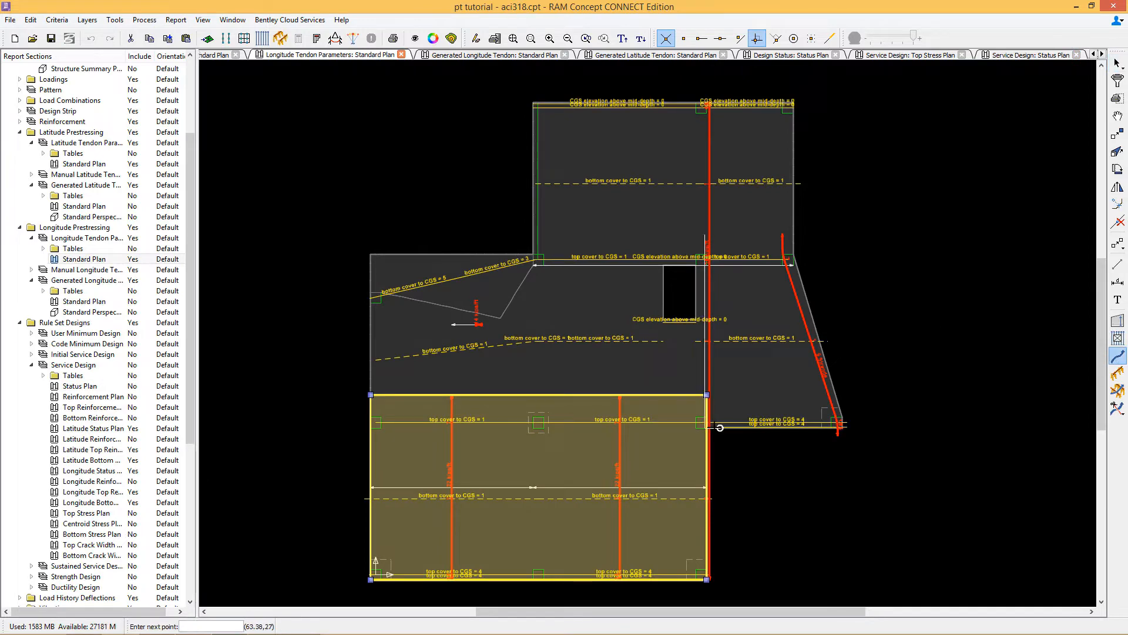
left_click(718, 428)
right_click(861, 284)
left_click(903, 293)
double_click(565, 255)
type("4")
left_click(593, 440)
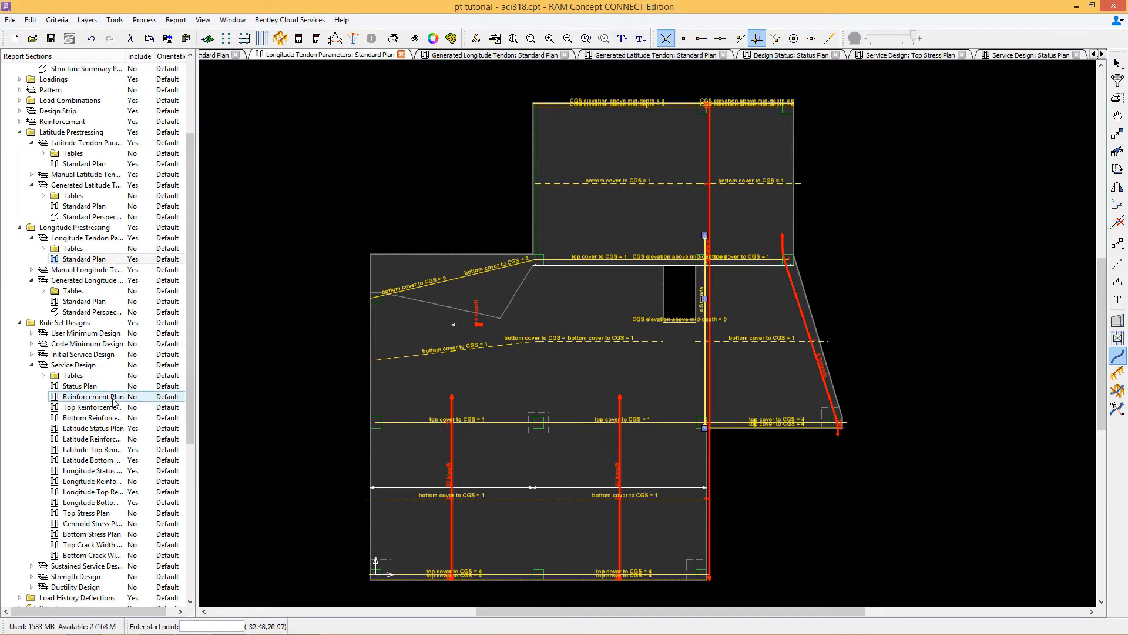
Step: Examine the top stresses at the column near the opening in the Top Stress Plan
double_click(89, 513)
scroll(670, 268, "up", 10)
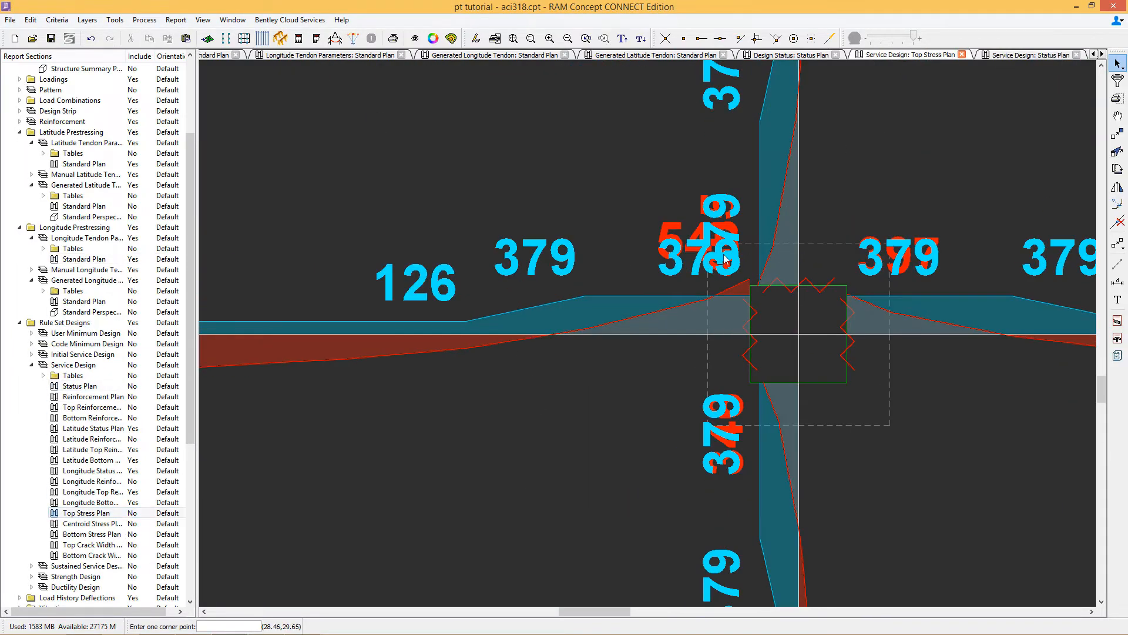
scroll(717, 235, "down", 11)
Step: Set the number of strands of the gridline B latitude tendon to 28 and check the Service Design status plan
double_click(81, 261)
double_click(71, 164)
right_click(567, 387)
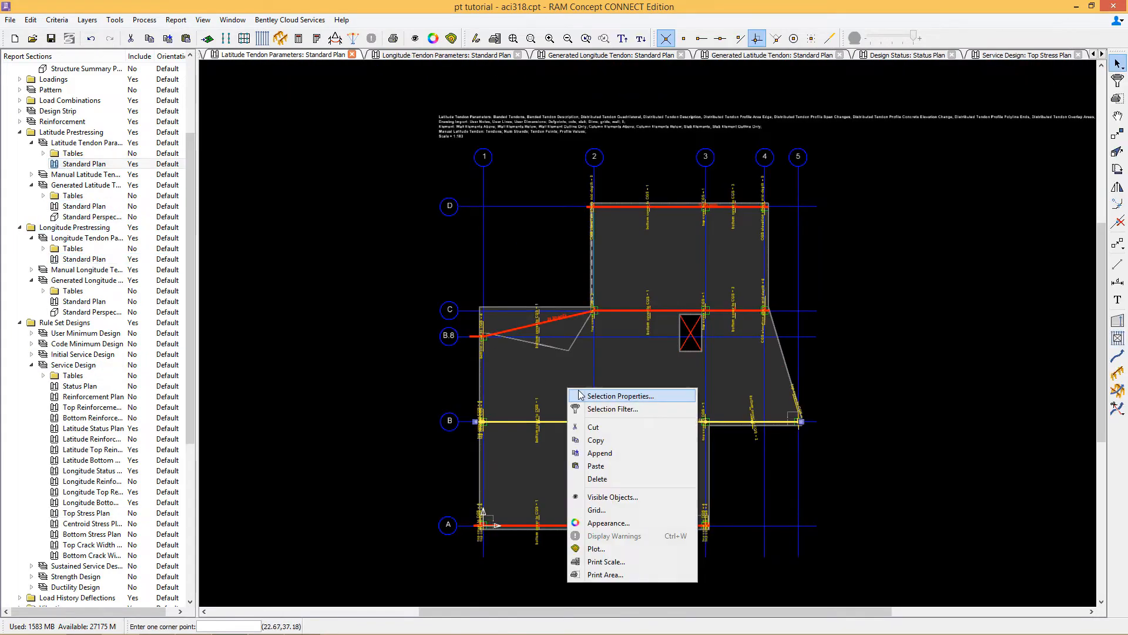
left_click(594, 395)
left_click_drag(570, 256, 531, 258)
type("28")
left_click(592, 440)
double_click(80, 386)
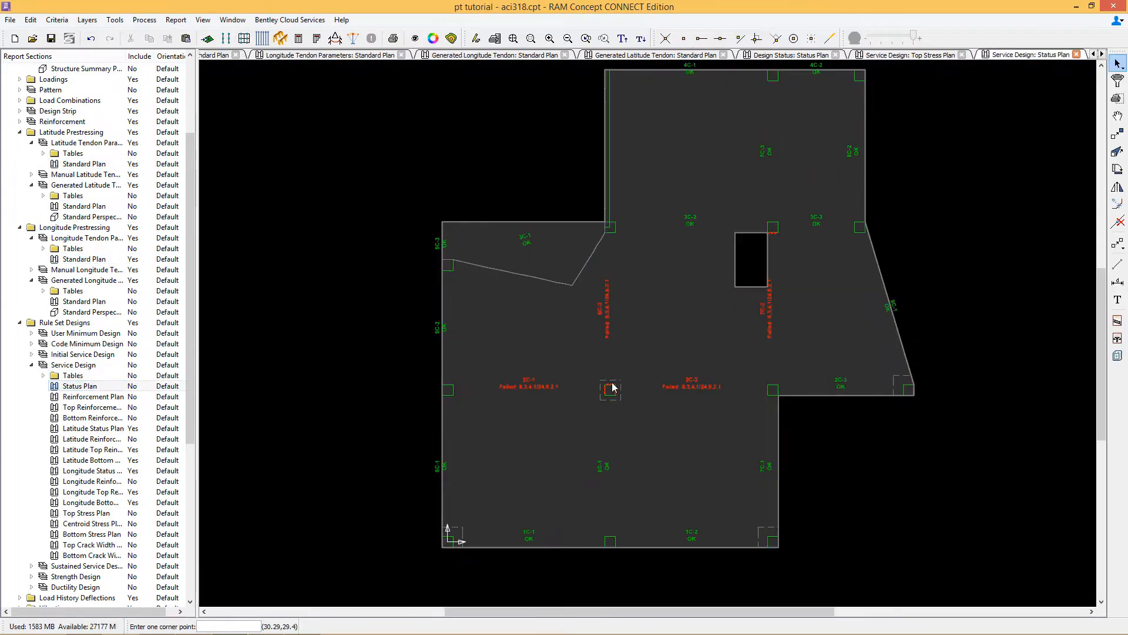
Step: Set the effective force of the lower-left longitude tendon region to 26 kips/ft
double_click(84, 259)
left_click(1118, 64)
left_click(493, 372)
right_click(494, 373)
left_click(521, 380)
left_click_drag(573, 299, 519, 307)
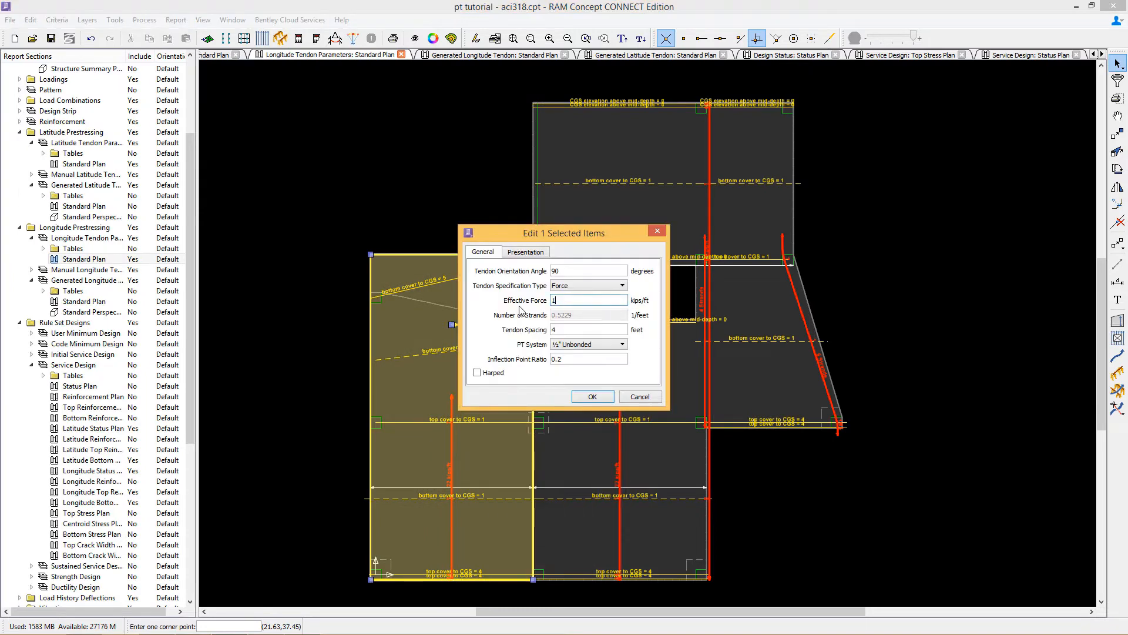
type("26")
left_click(593, 396)
Step: Reposition the end of the longitude tendon beside the slab opening onto its column and run the calculation
left_click(299, 38)
left_click(634, 332)
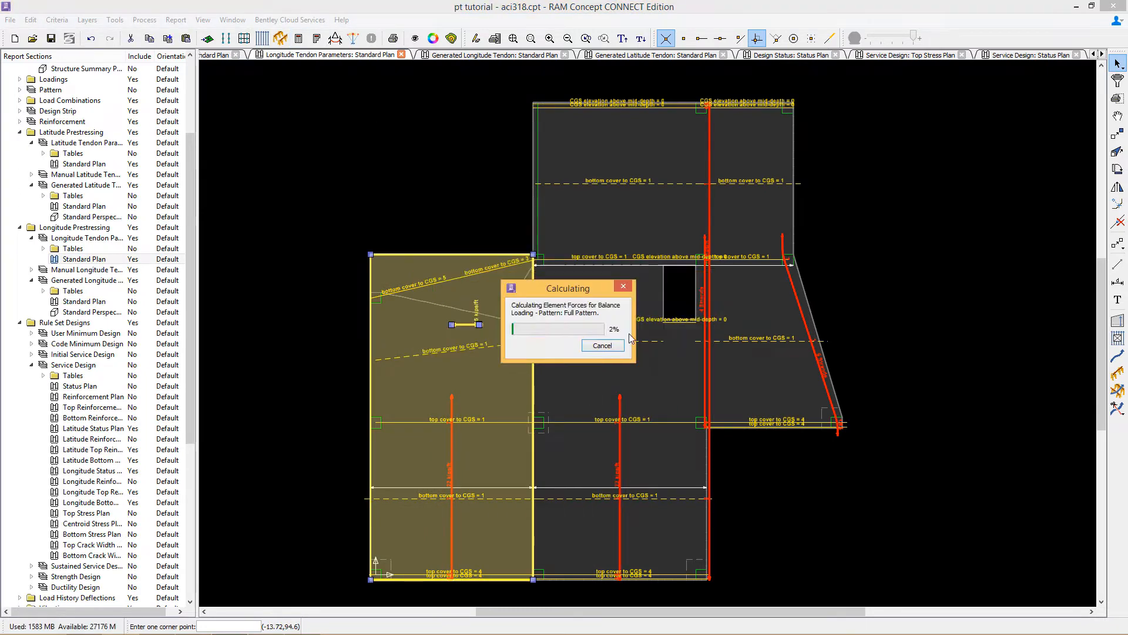
scroll(710, 429, "up", 7)
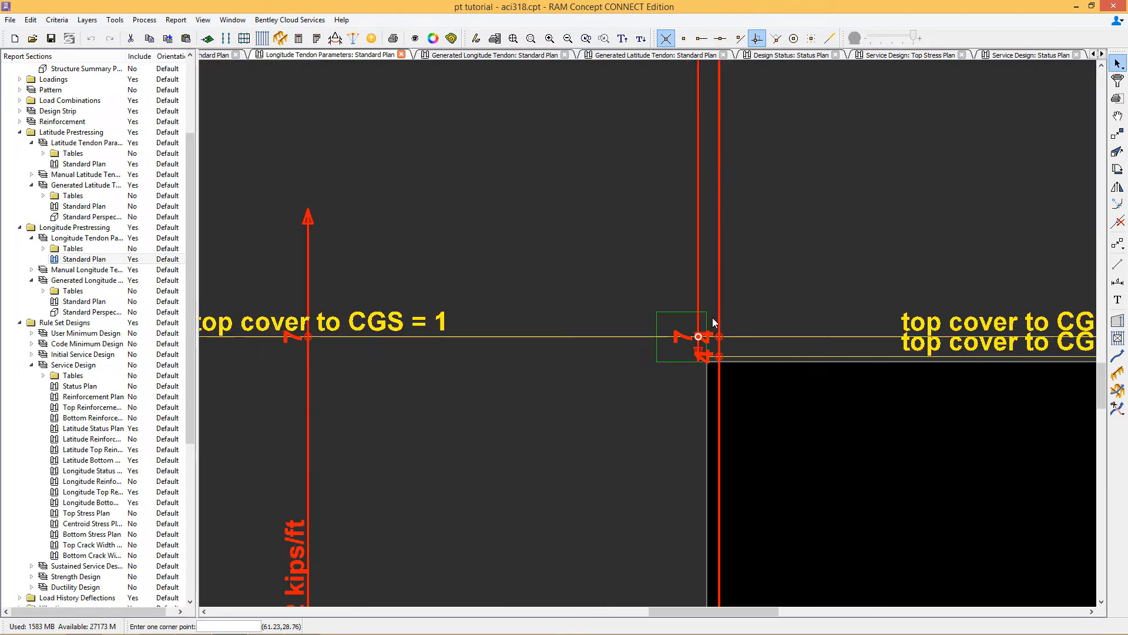
scroll(728, 282, "down", 7)
left_click(718, 239)
left_click(1118, 152)
left_click(722, 294)
left_click(731, 294)
left_click(299, 38)
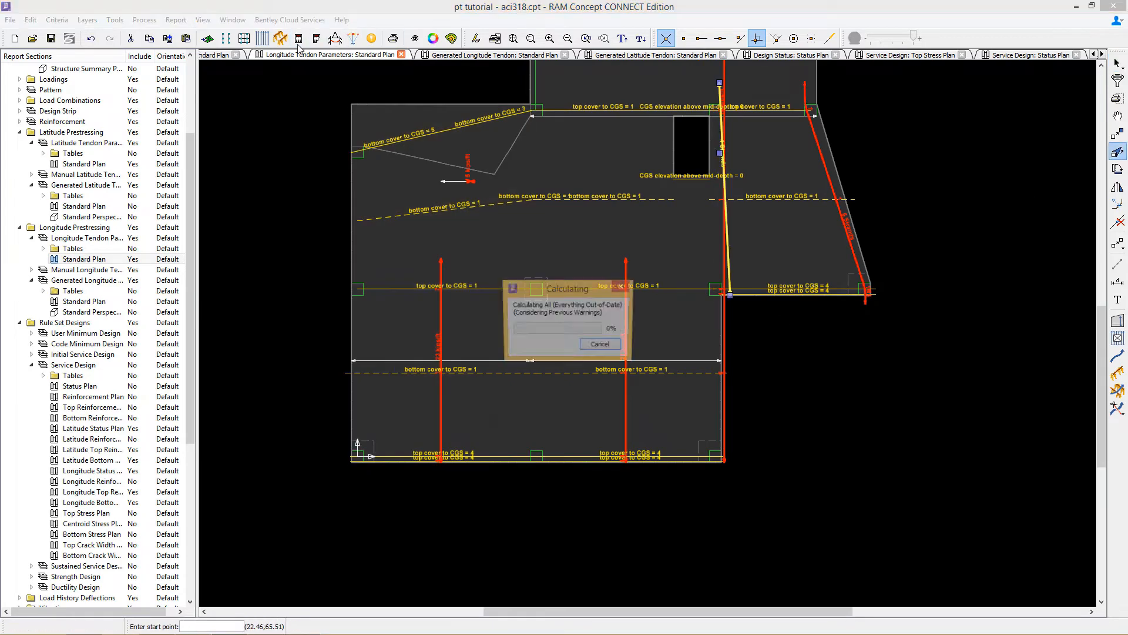
Step: Check the service design status plan and set the gridline B latitude tendon's number of strands to 30
double_click(83, 389)
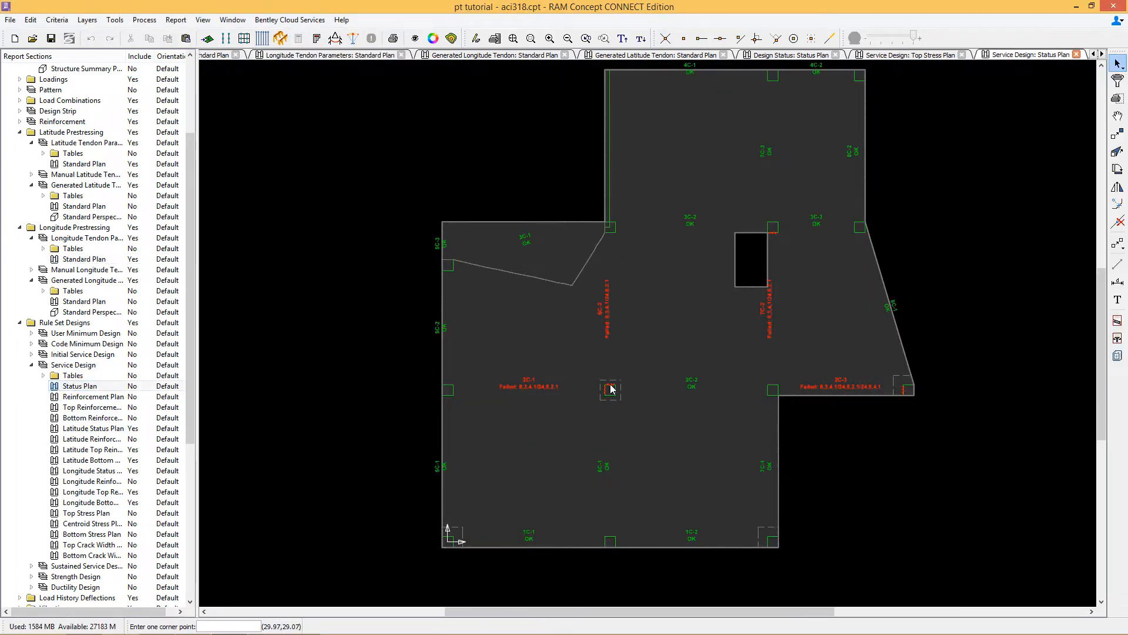
double_click(83, 163)
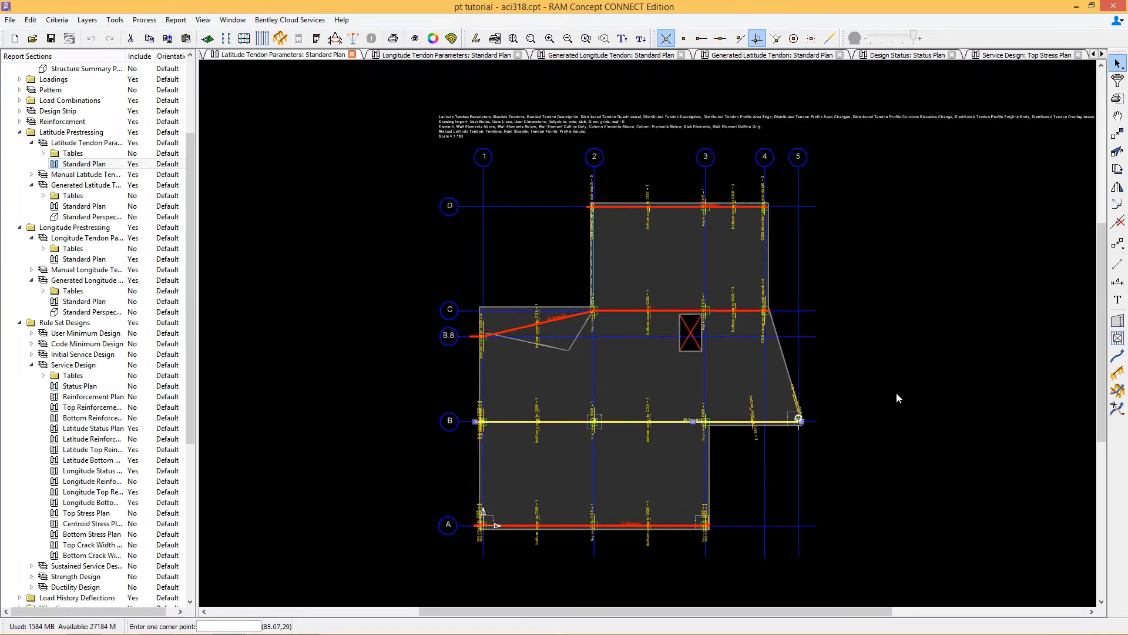
left_click(681, 394)
left_click(1118, 409)
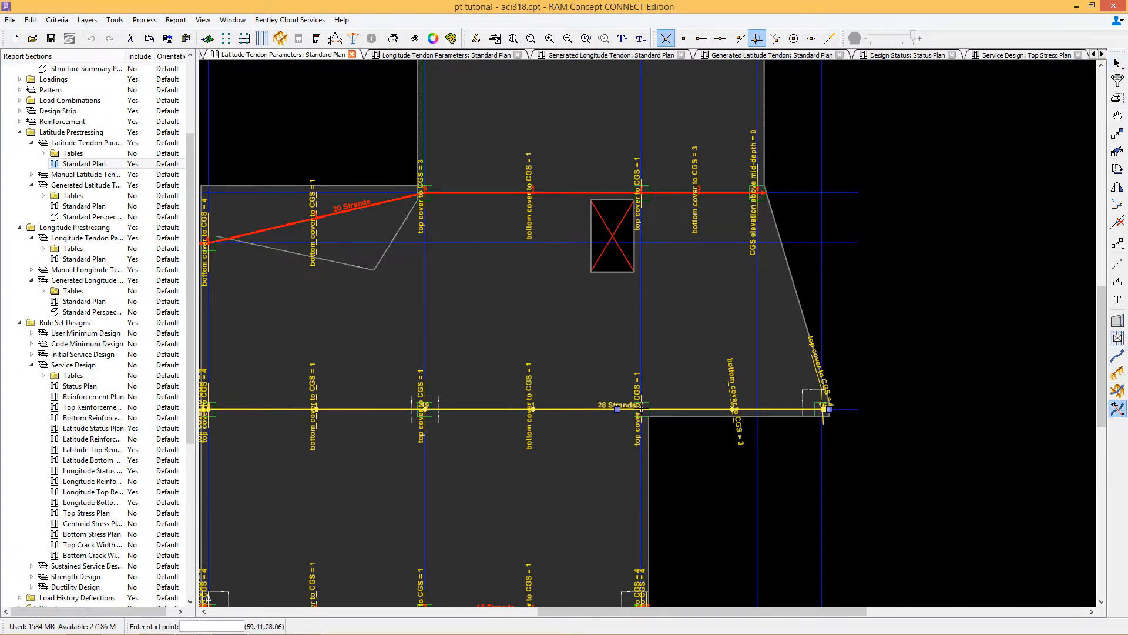
left_click(641, 409)
left_click(1117, 62)
left_click(677, 412)
right_click(786, 443)
left_click(818, 435)
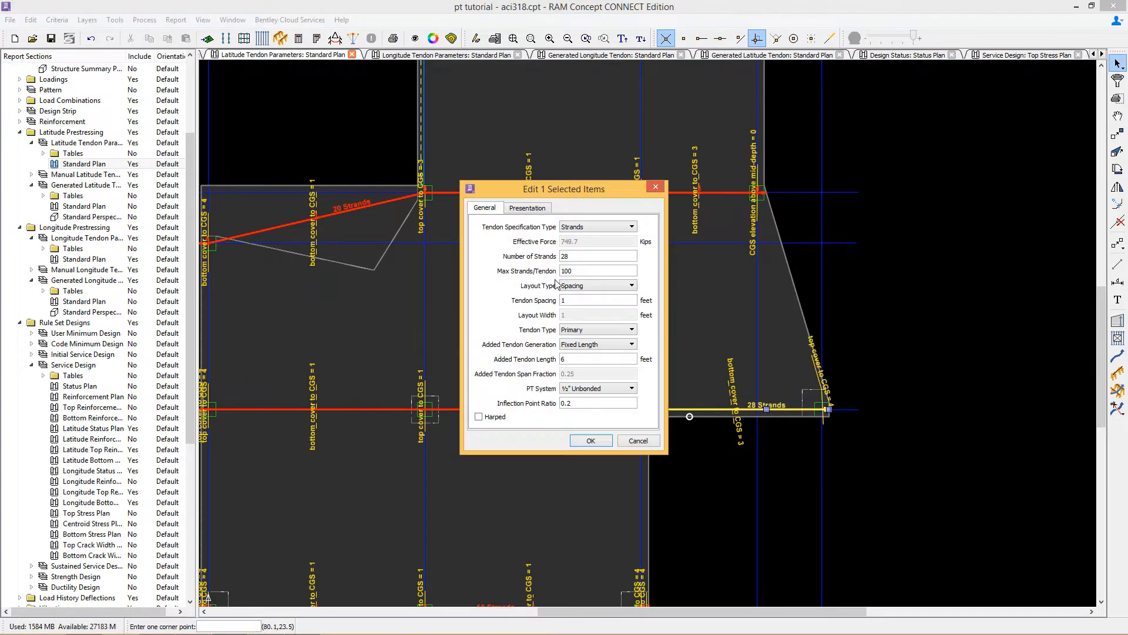
left_click_drag(575, 256, 541, 261)
type("7")
key("Return")
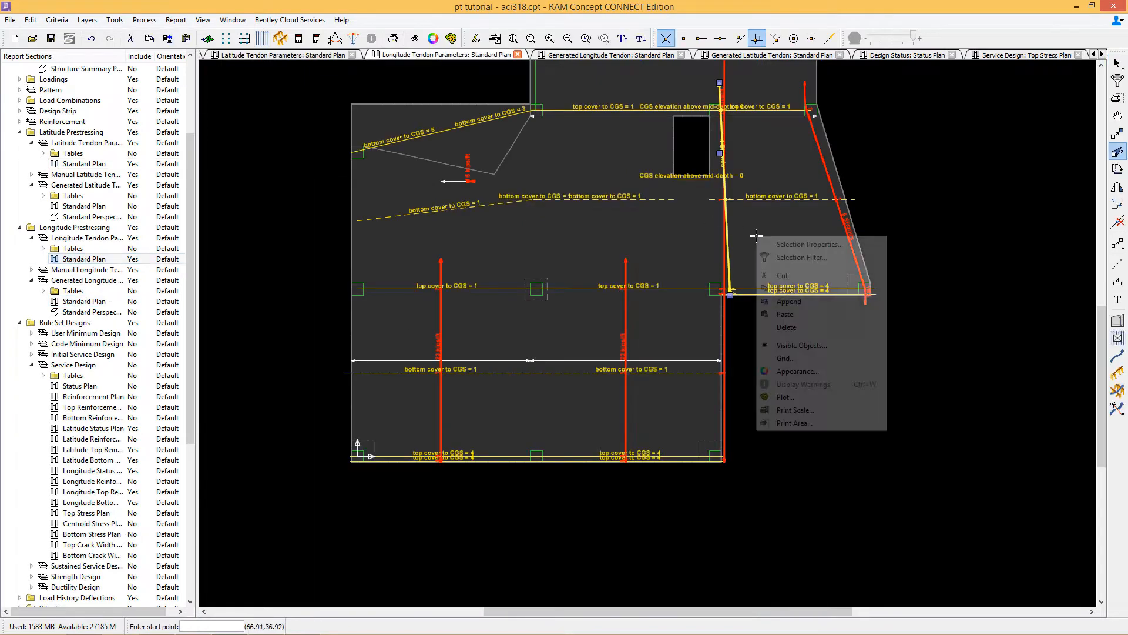
Step: Review the top stresses at the column beside the opening and confirm the latitude tendon strand change
left_click(764, 246)
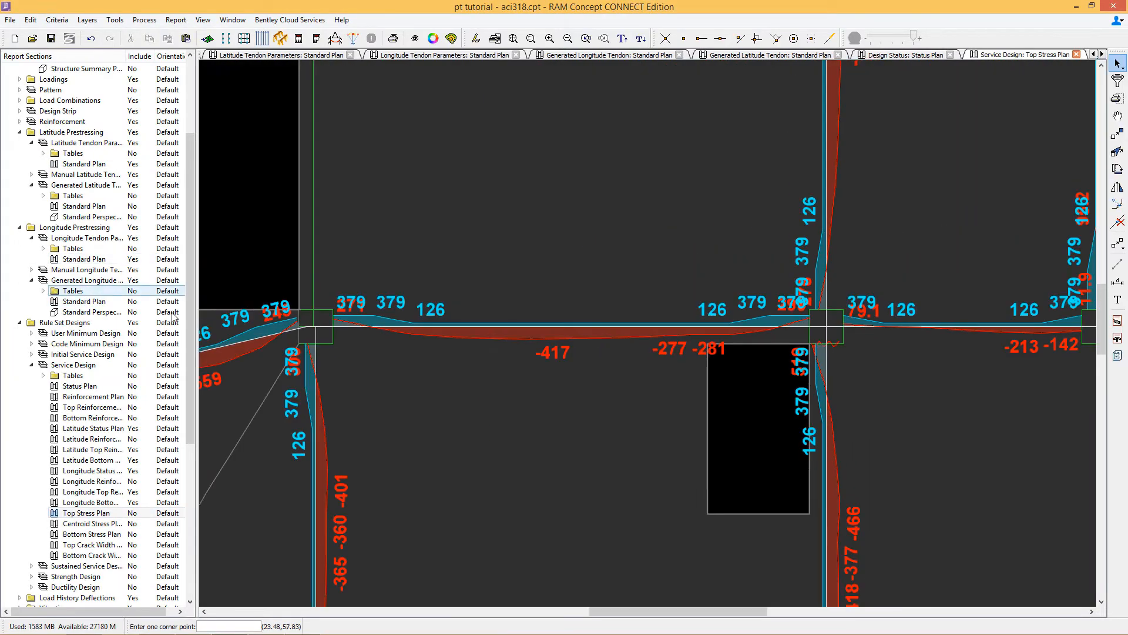
key("Return")
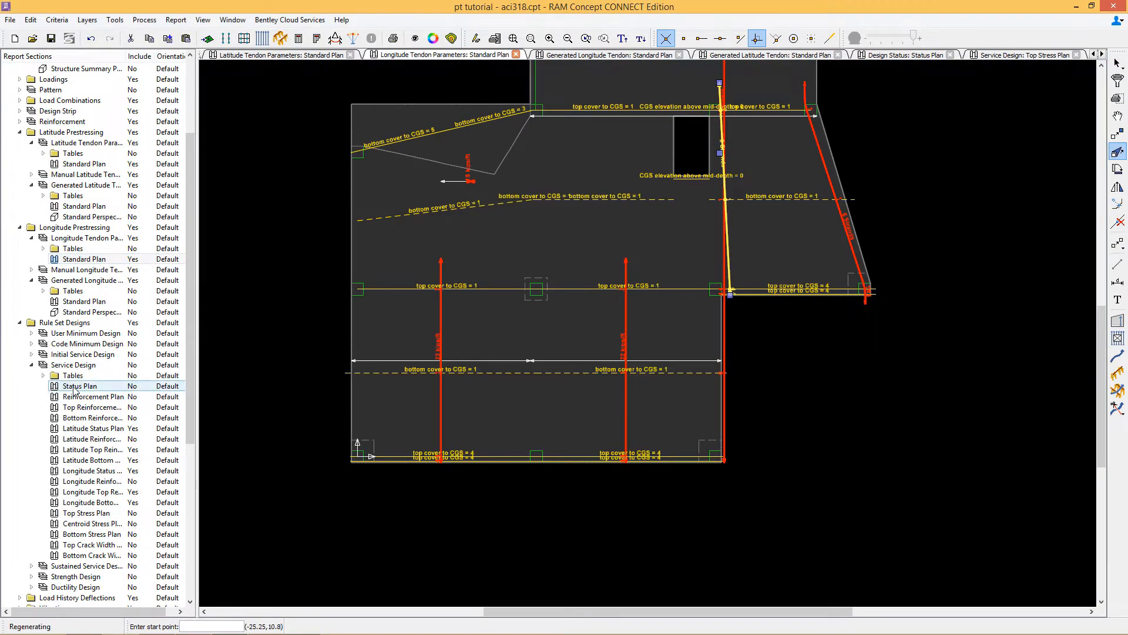
double_click(75, 386)
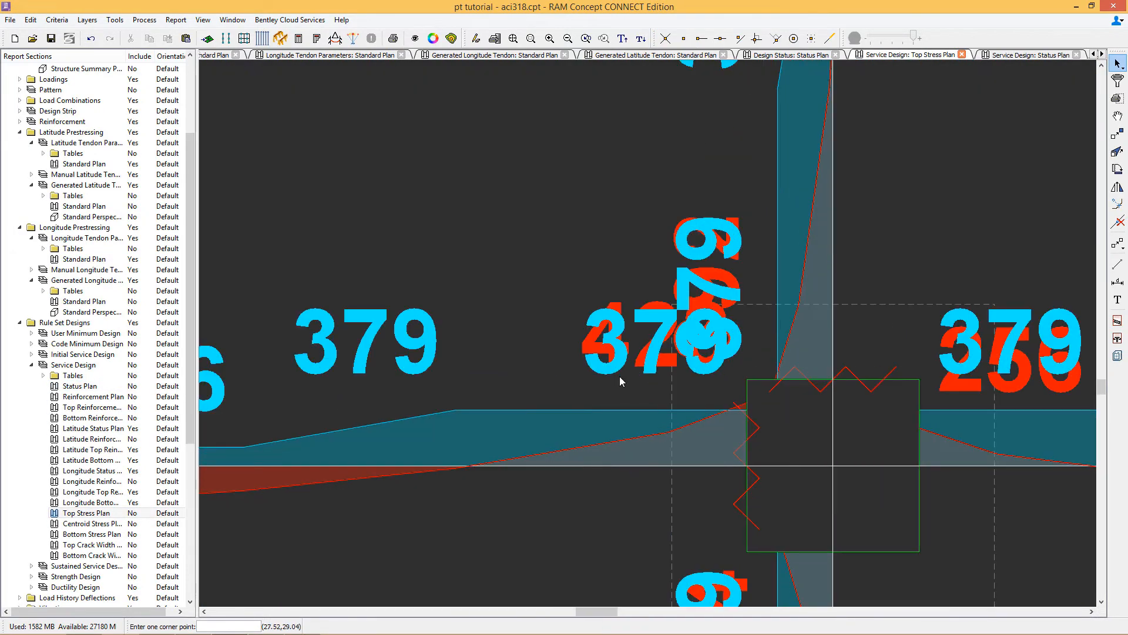
left_click(641, 40)
left_click(640, 40)
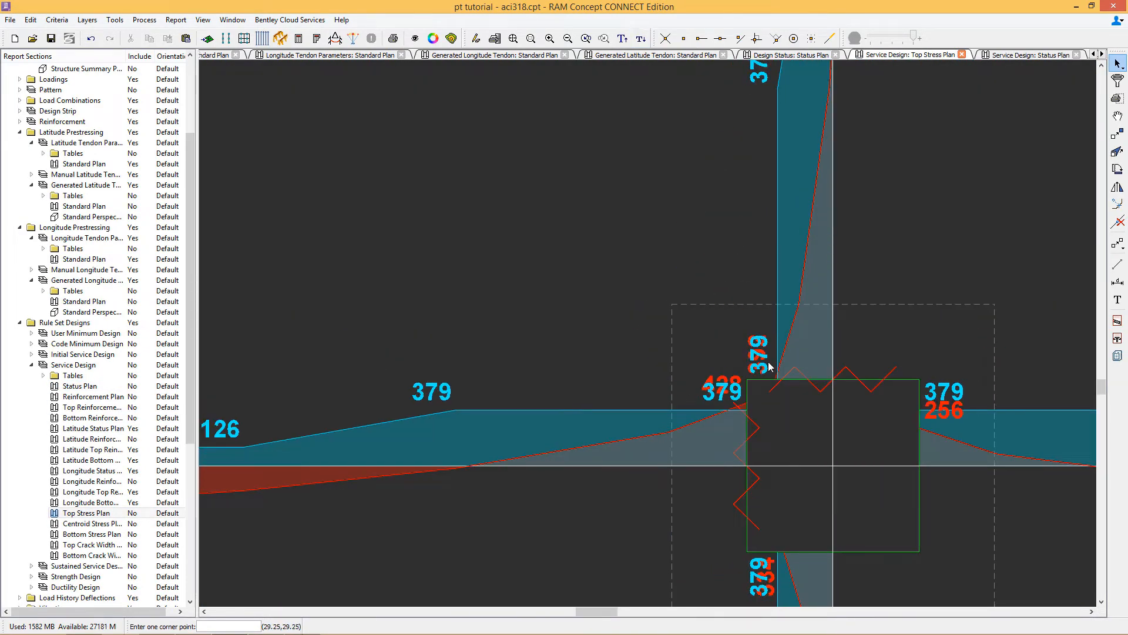
scroll(765, 320, "down", 8)
double_click(76, 259)
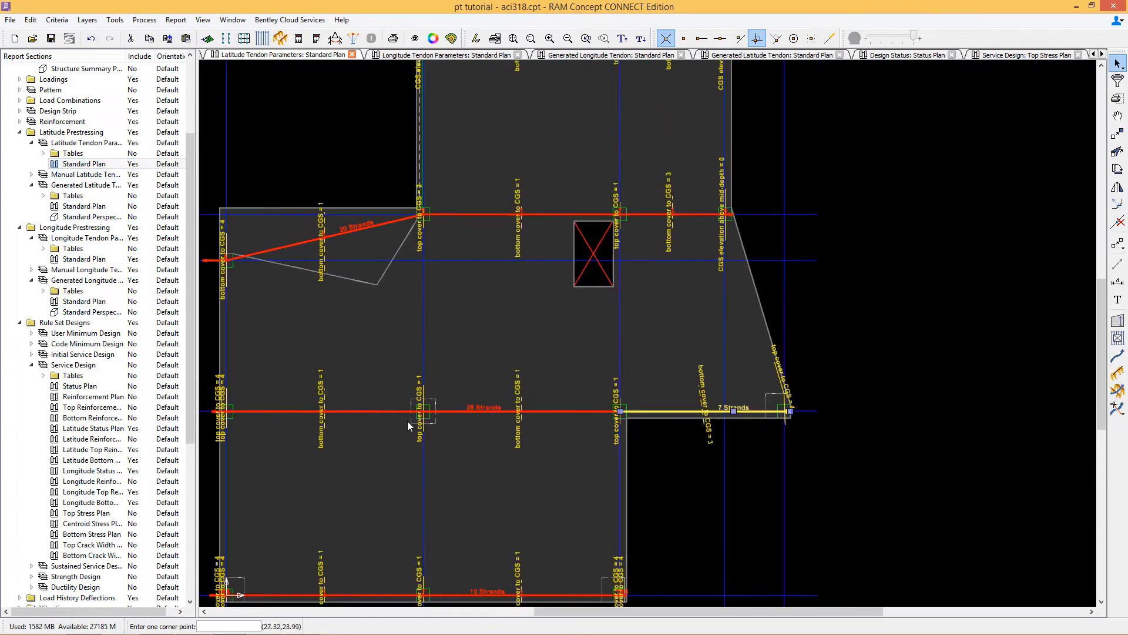
double_click(410, 421)
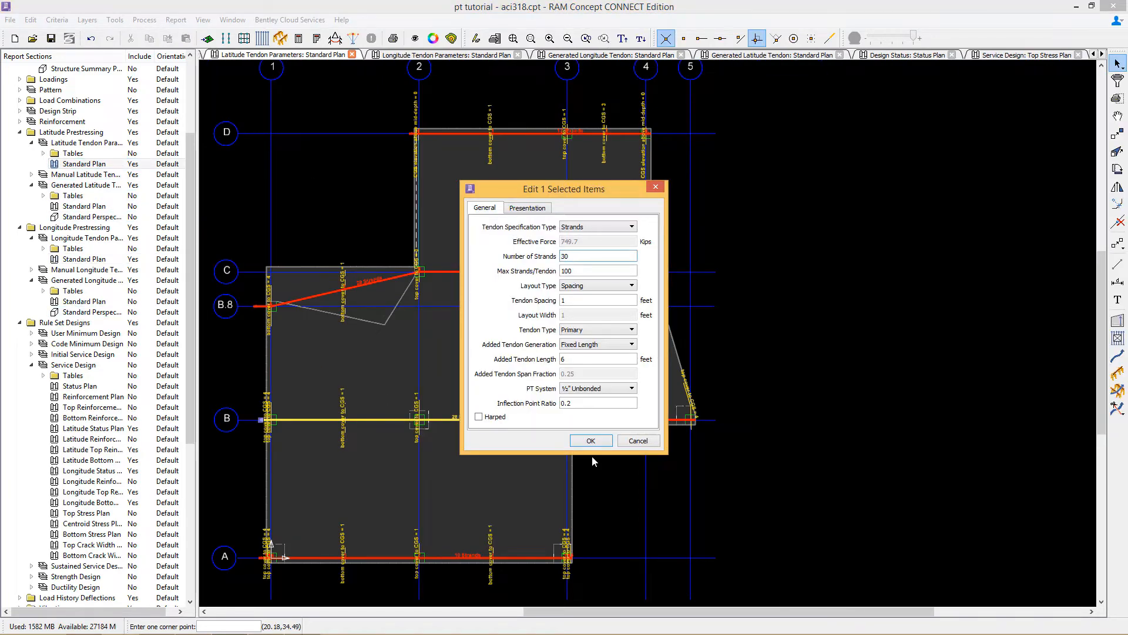
left_click(591, 441)
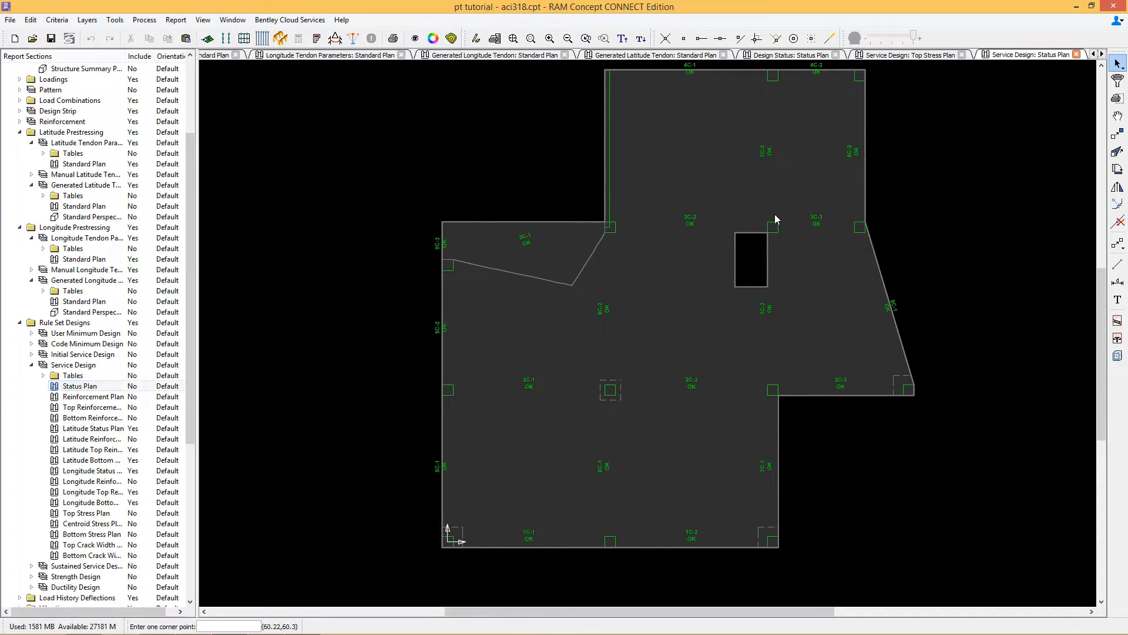
Step: Examine the service design top stress plan along the column strips of the slab
middle_click_drag(829, 226, 792, 261)
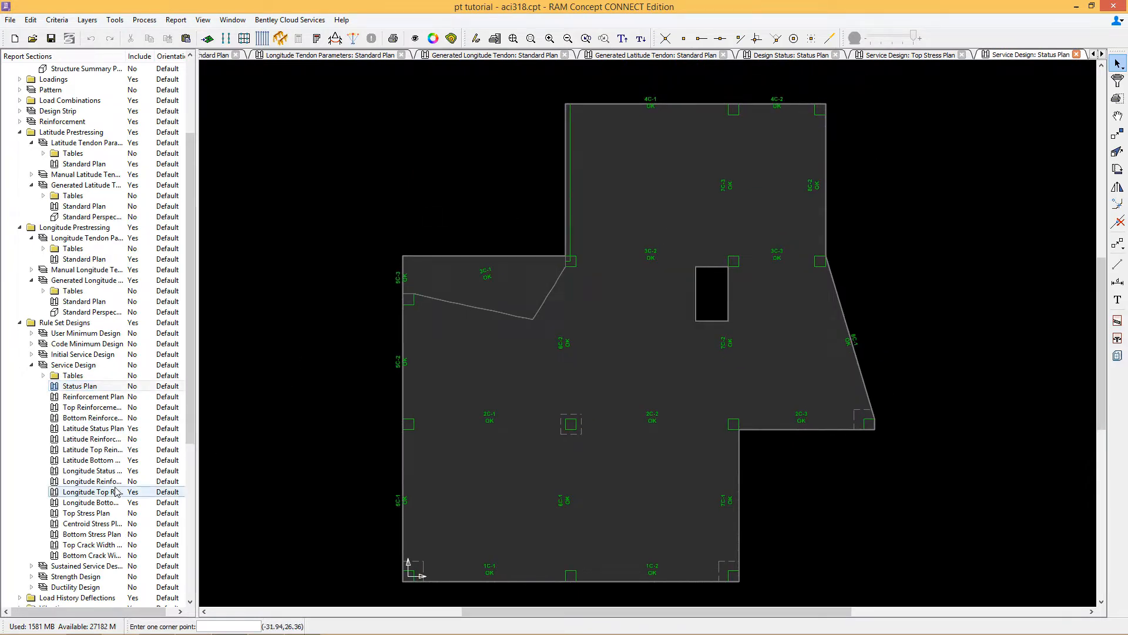
double_click(87, 513)
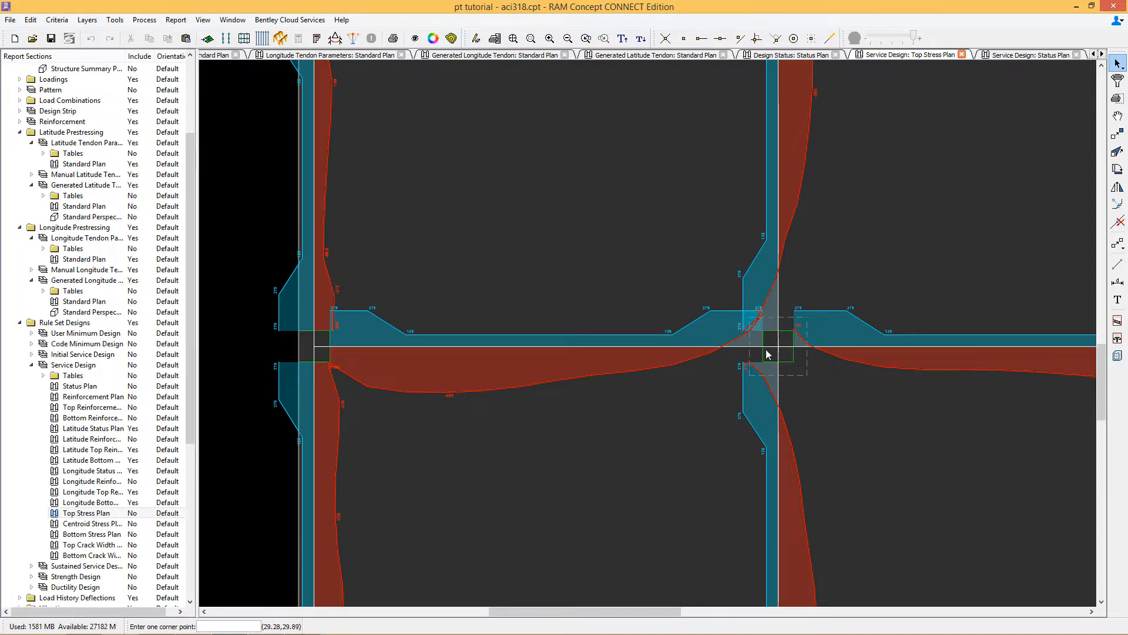
middle_click_drag(822, 231, 778, 194)
middle_click_drag(976, 369, 631, 273)
middle_click_drag(779, 341, 740, 209)
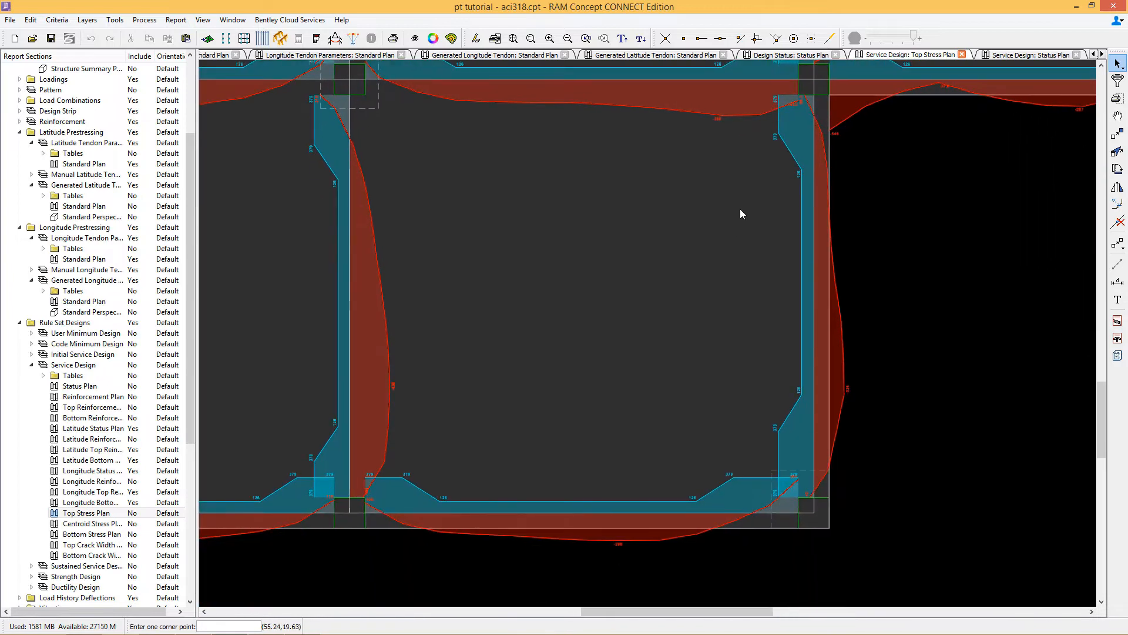
middle_click_drag(695, 243, 984, 197)
middle_click_drag(763, 230, 851, 235)
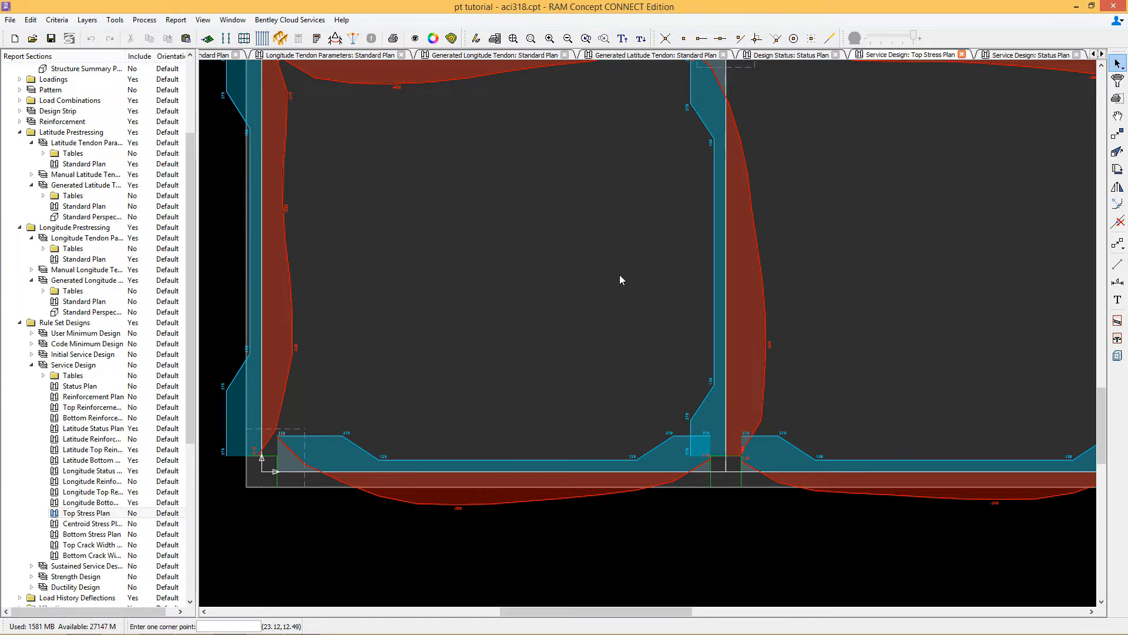
scroll(763, 272, "down", 5)
scroll(794, 320, "up", 3)
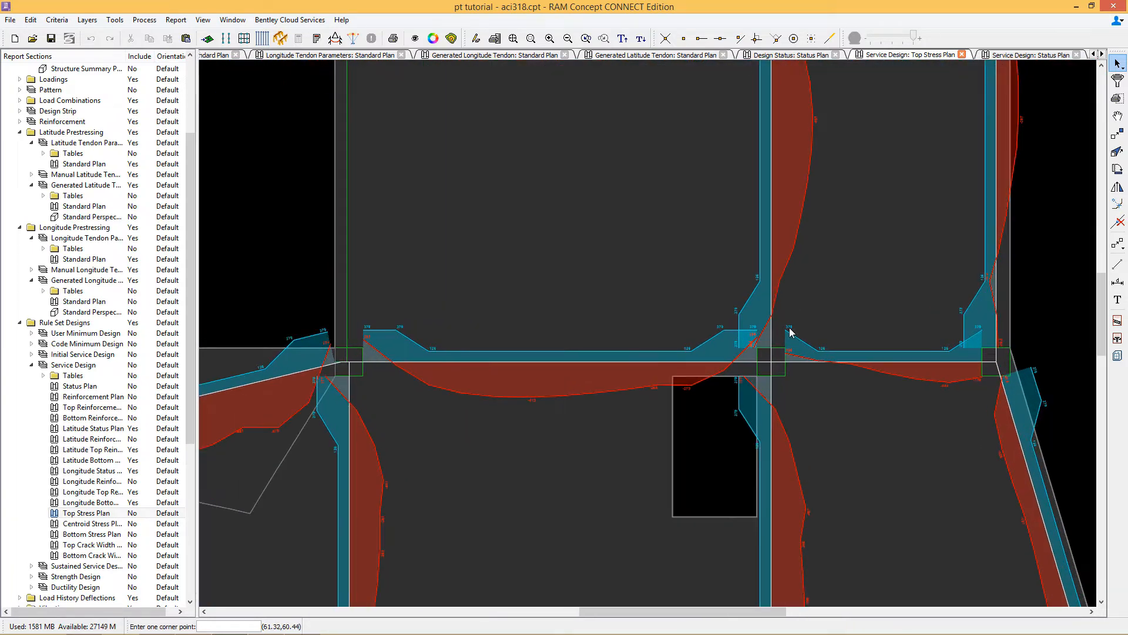
middle_click_drag(612, 272, 695, 373)
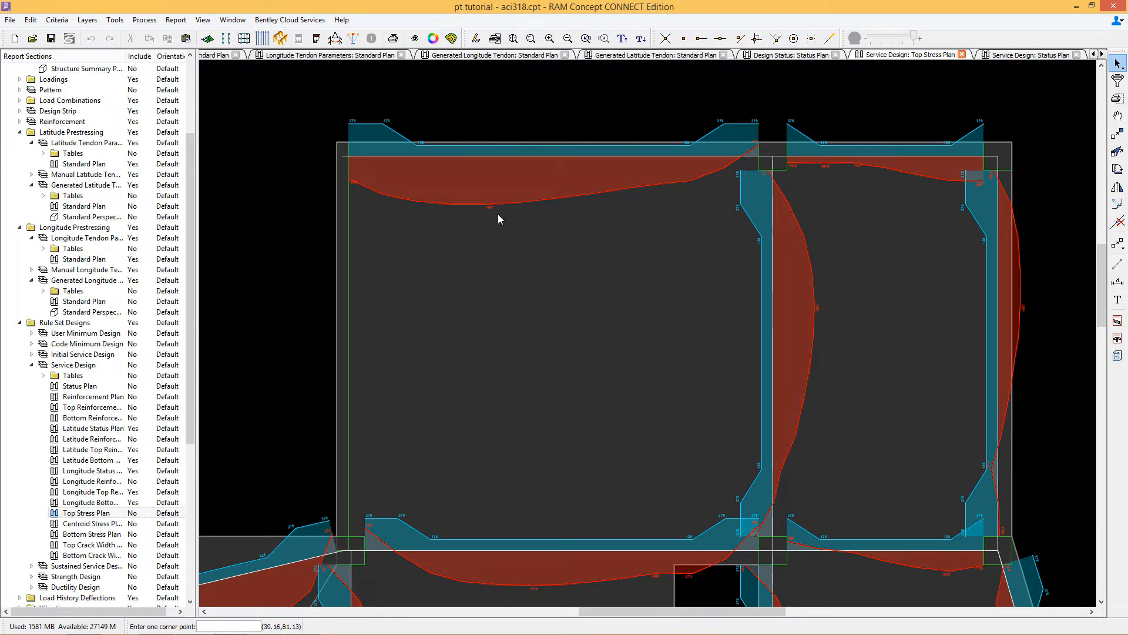
Step: Open and examine the service design bottom stress plan across the whole slab
left_click(86, 534)
double_click(86, 534)
scroll(726, 201, "up", 2)
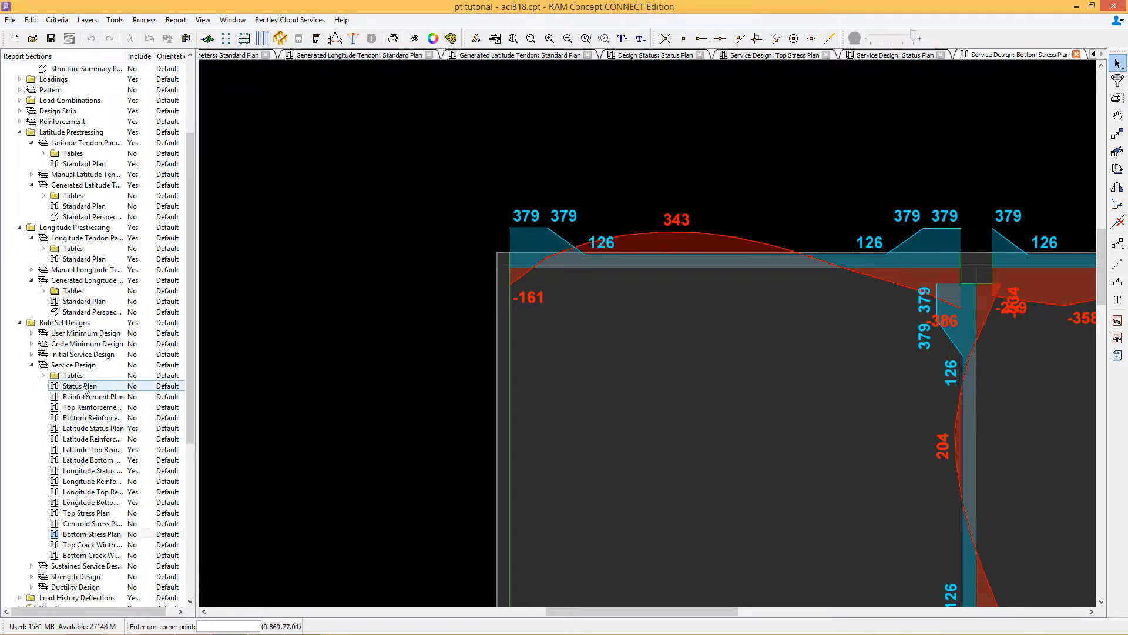
scroll(790, 347, "down", 4)
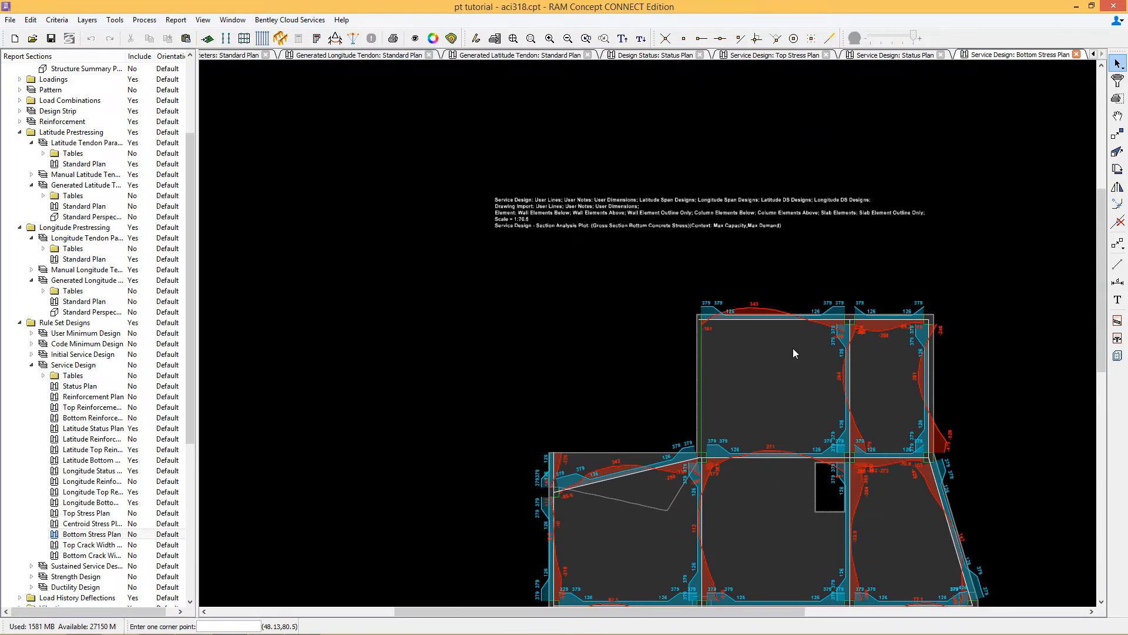
middle_click_drag(909, 542, 777, 390)
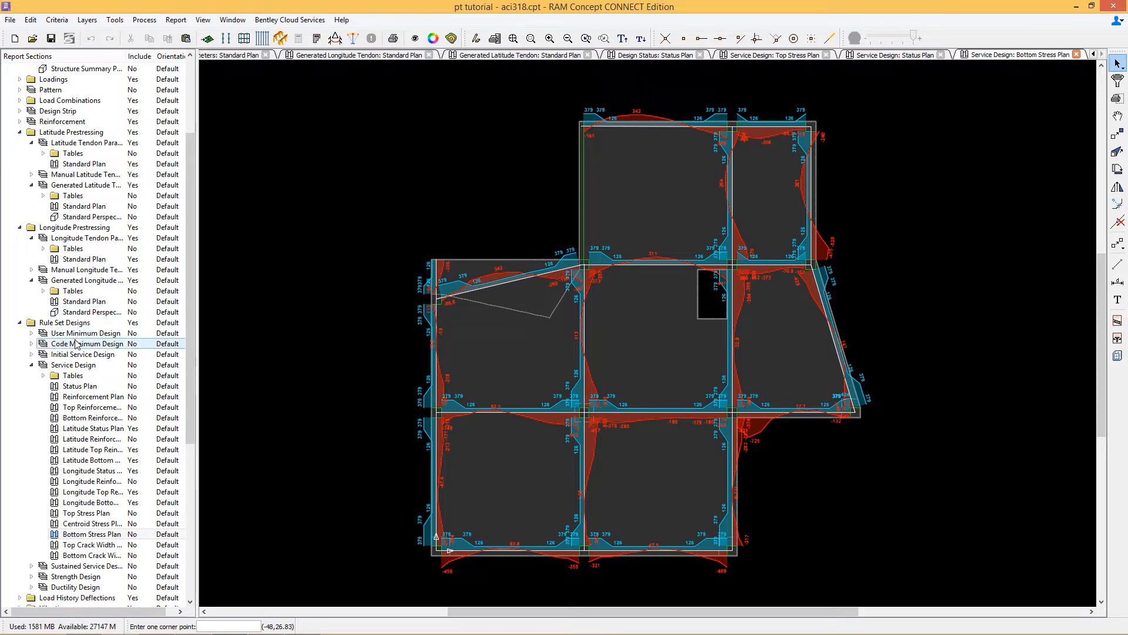
Step: Open and inspect the Initial Service LC maximum and minimum deflection plans
left_click(19, 100)
left_click(31, 132)
double_click(91, 154)
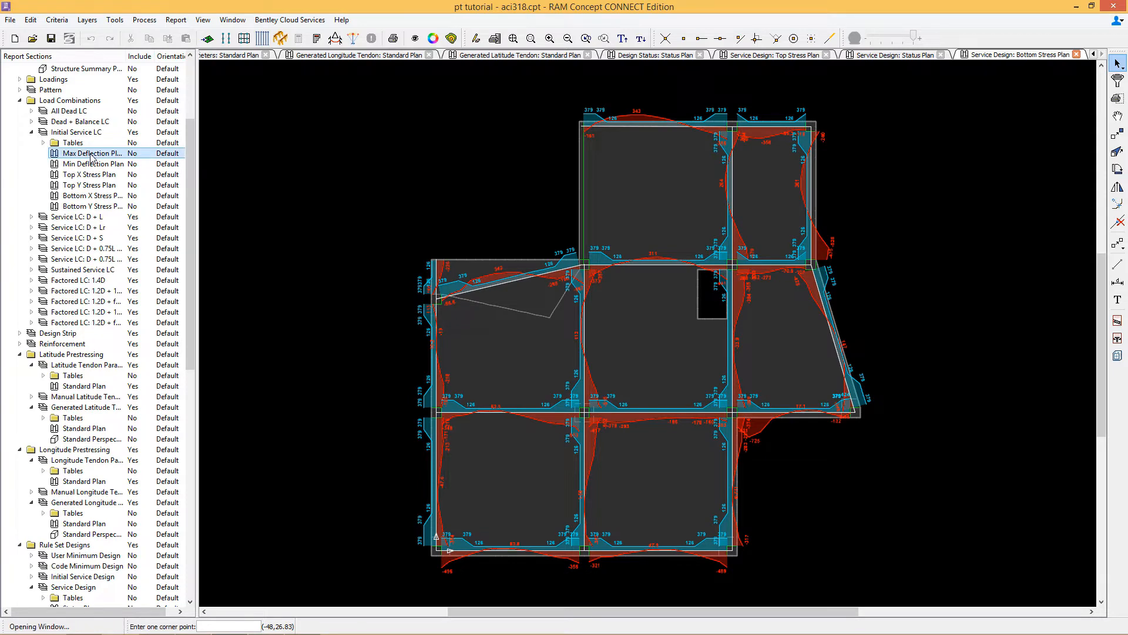
double_click(112, 164)
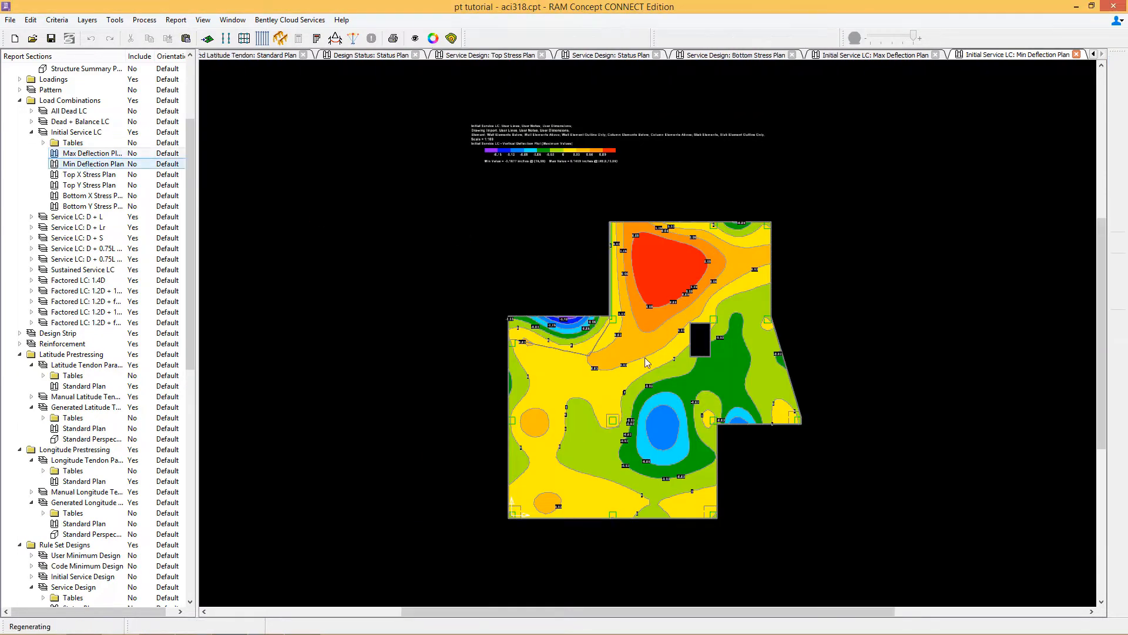
scroll(574, 326, "up", 2)
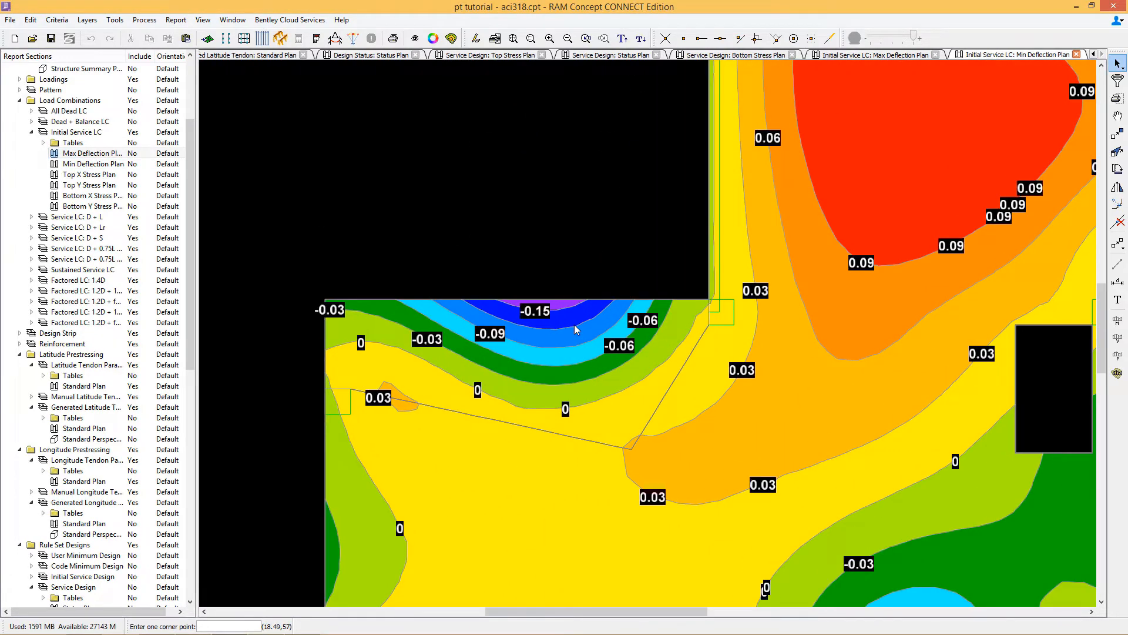
scroll(574, 324, "down", 3)
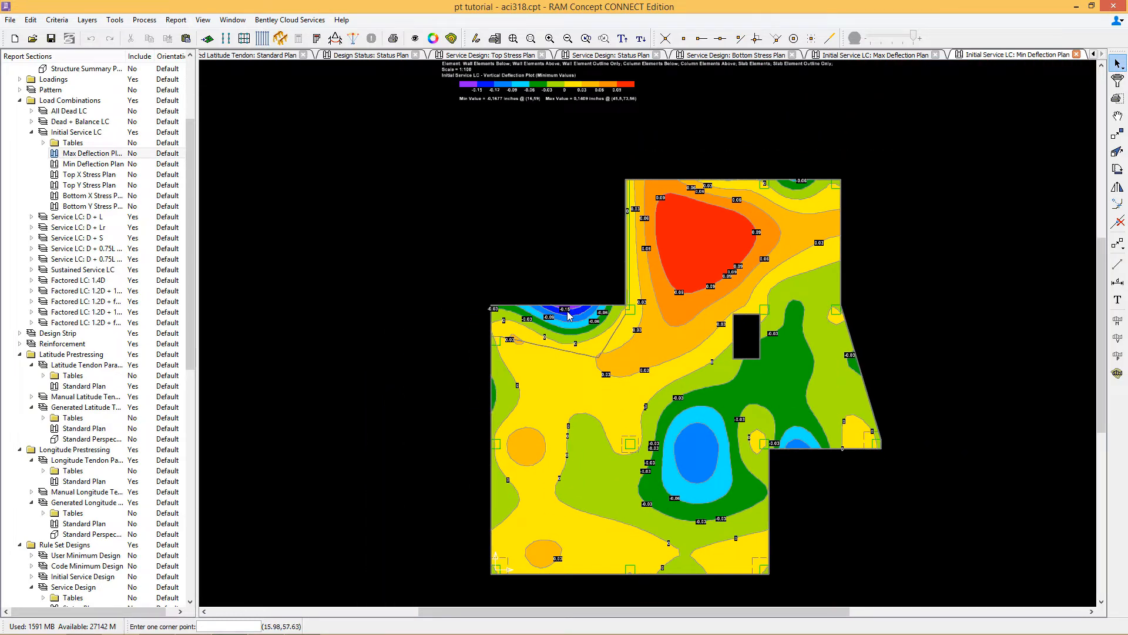
Step: Open and inspect the Service LC: D + L maximum deflection plan
left_click(32, 216)
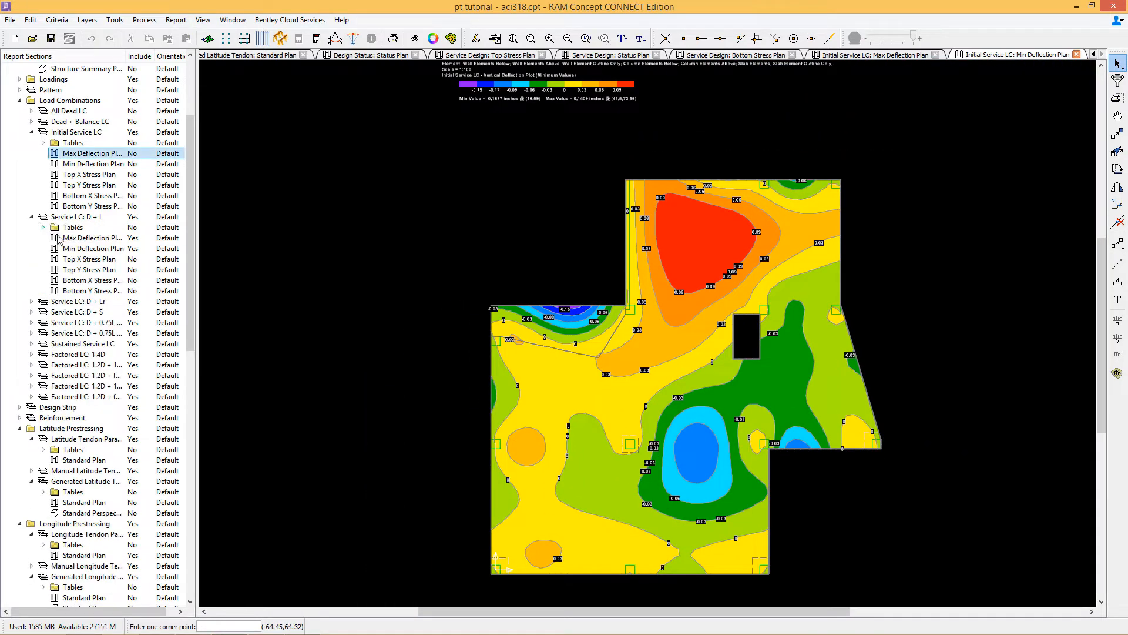
double_click(58, 238)
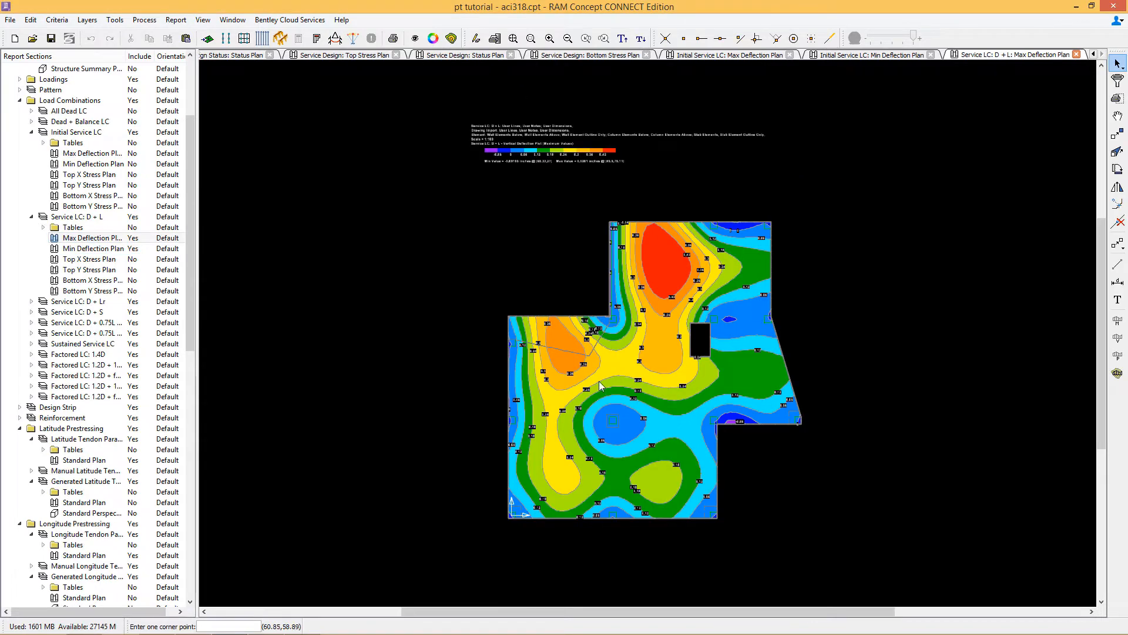
scroll(646, 362, "up", 4)
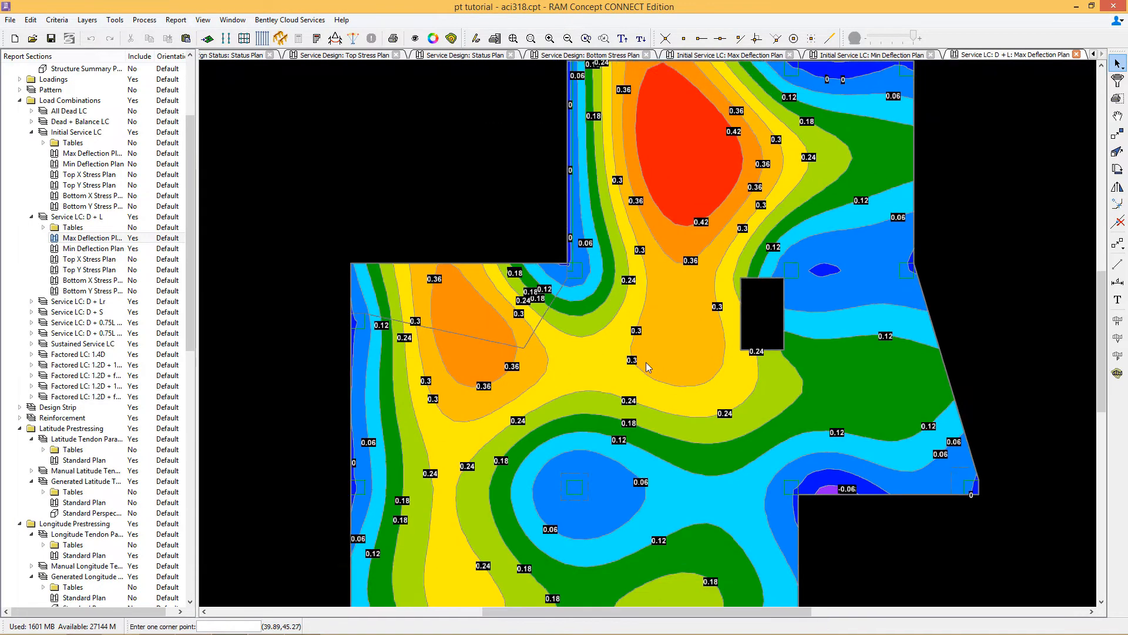
scroll(646, 362, "down", 1)
scroll(647, 367, "down", 3)
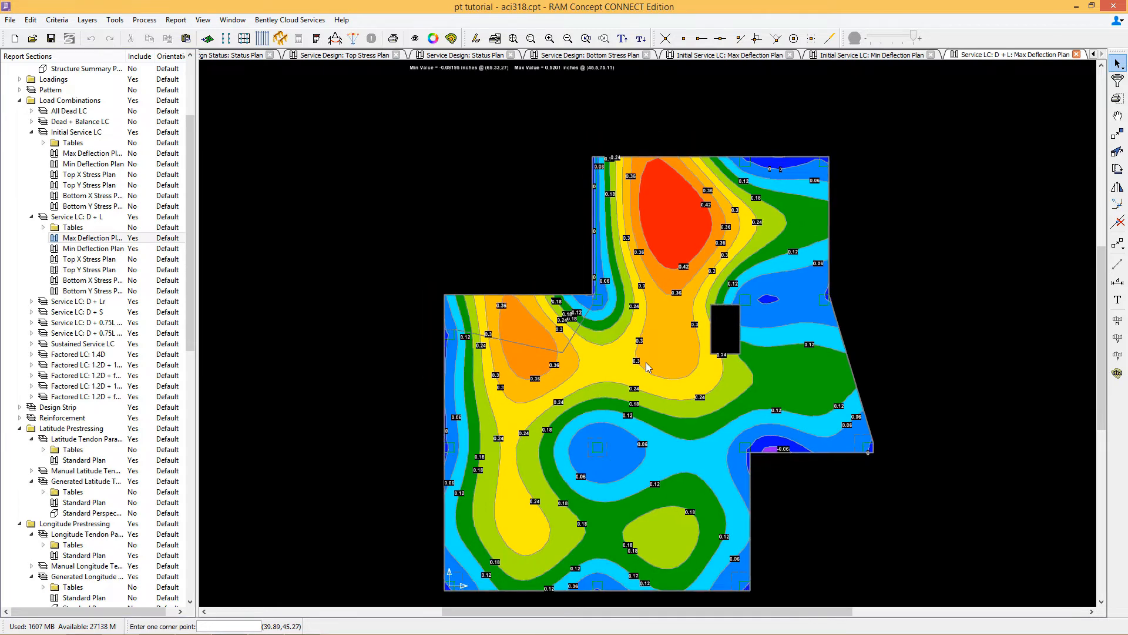
scroll(647, 366, "down", 1)
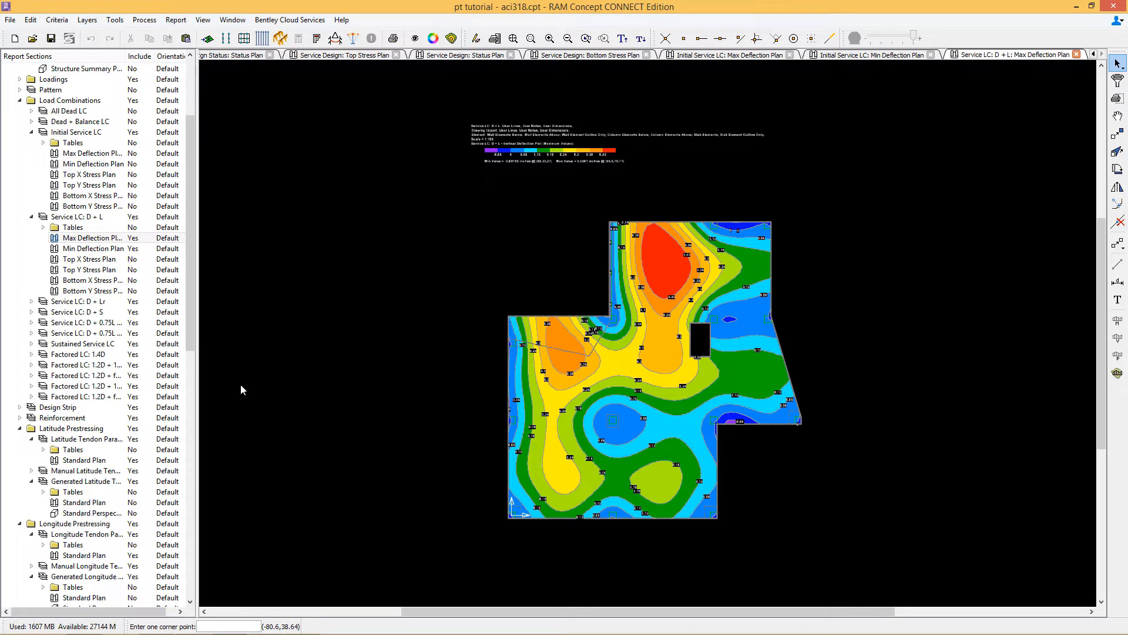
Step: Open the cost Estimate report and the Design Status SSR Plan for review
left_click_drag(193, 294, 199, 552)
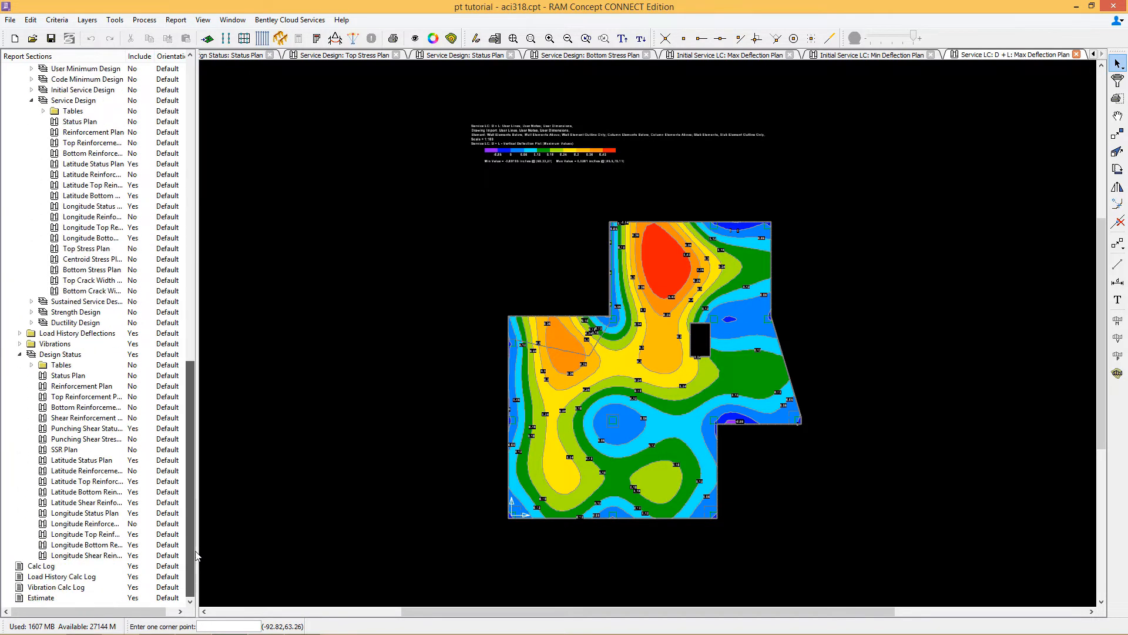
double_click(38, 597)
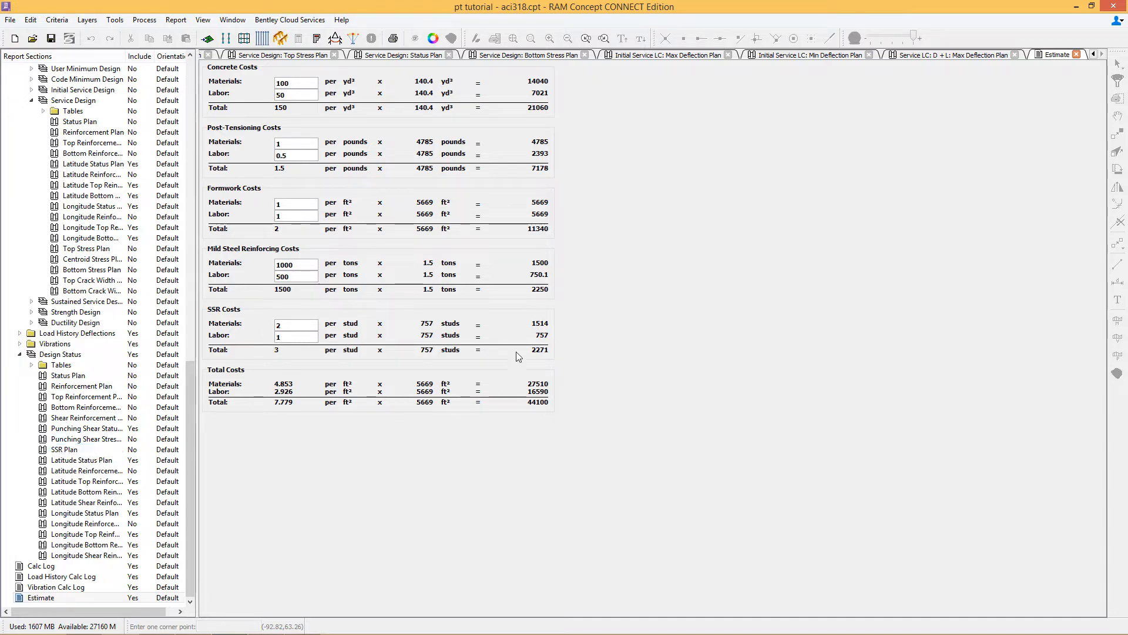
double_click(46, 451)
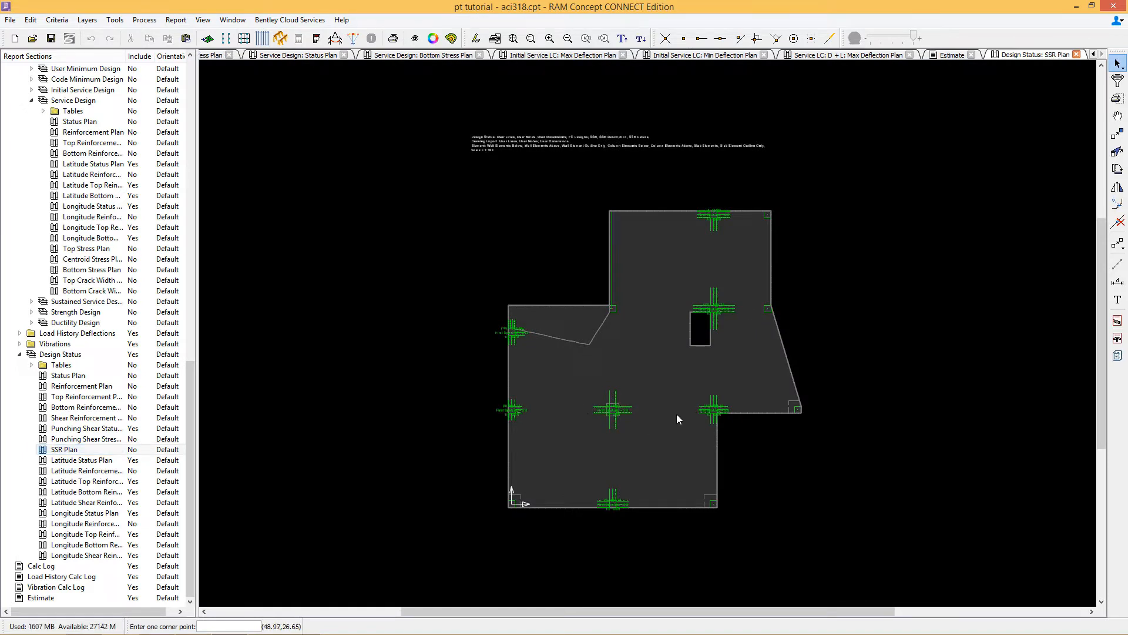
double_click(41, 597)
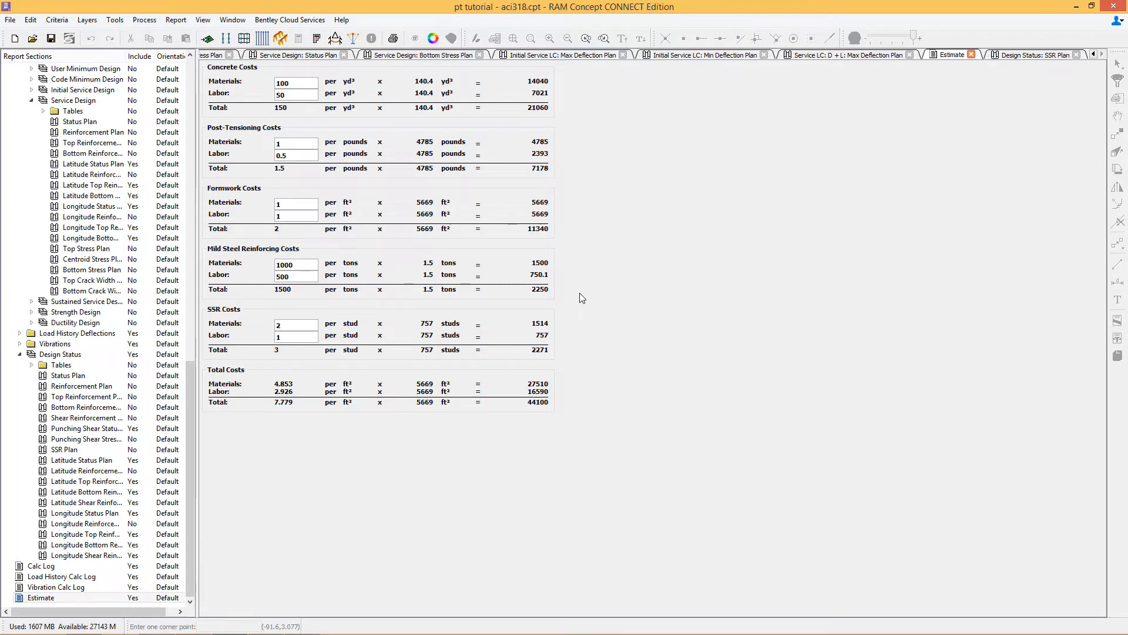
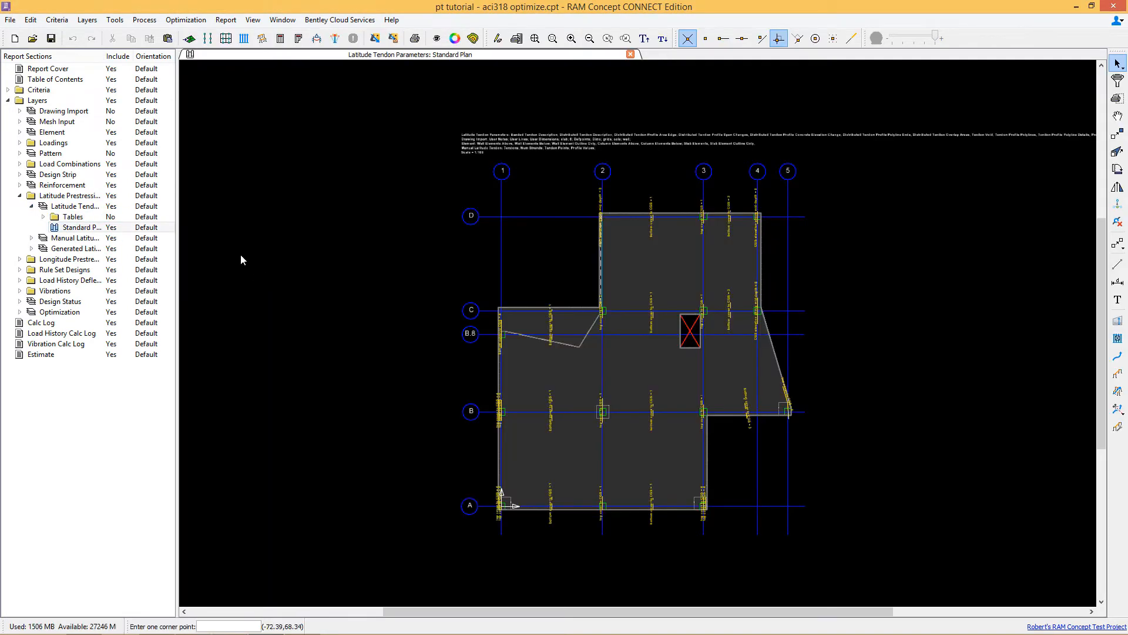
Step: Select the latitude tendon along grid line C and review its strand properties without changing them
left_click(436, 38)
left_click(533, 196)
left_click(603, 197)
left_click(727, 505)
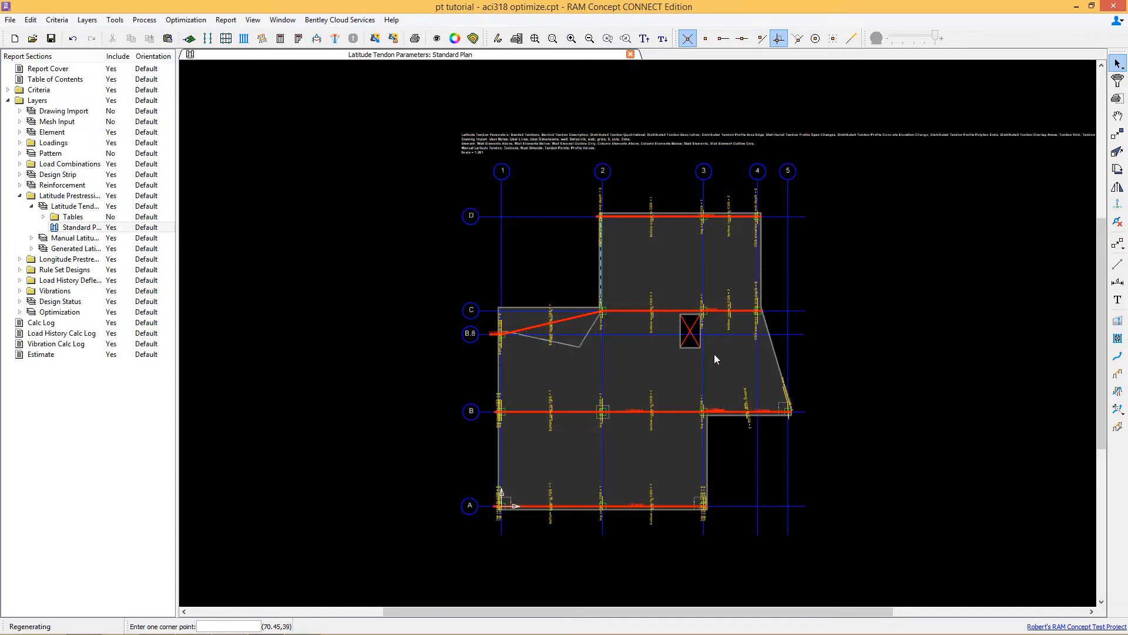
left_click(623, 313)
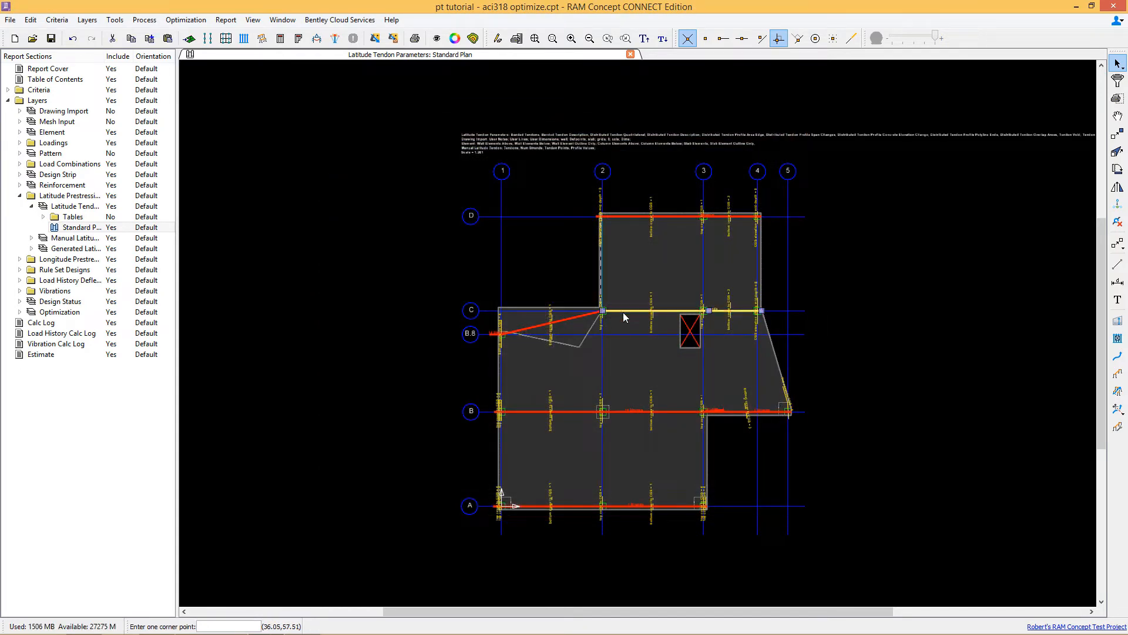
right_click(667, 270)
left_click(679, 277)
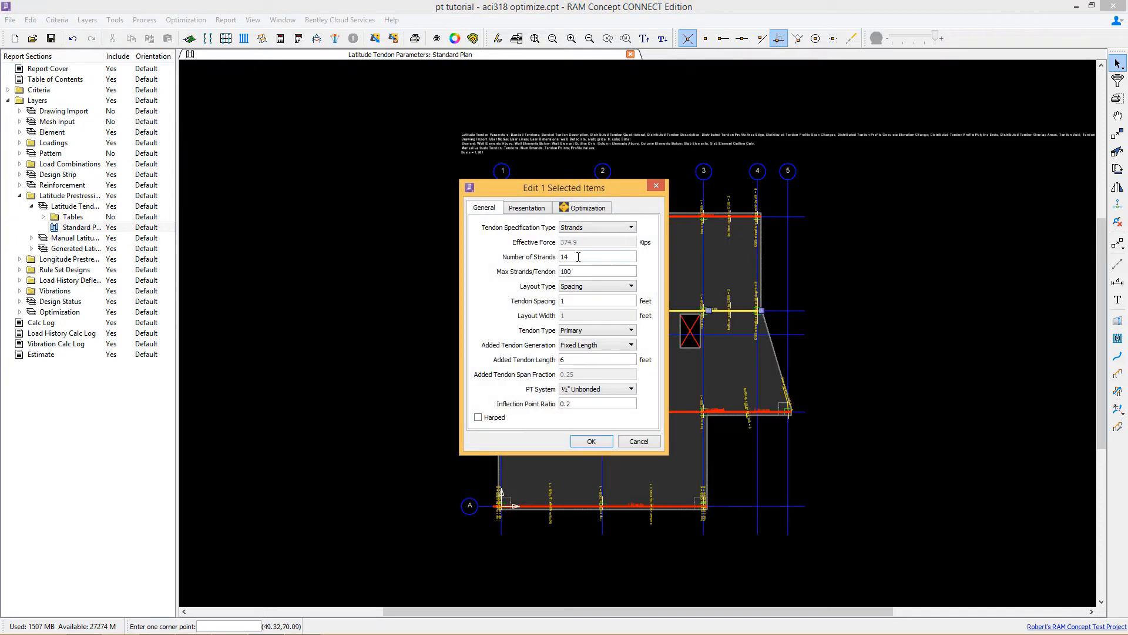
left_click(592, 441)
Step: Run the calculation for all out-of-date items
left_click(296, 39)
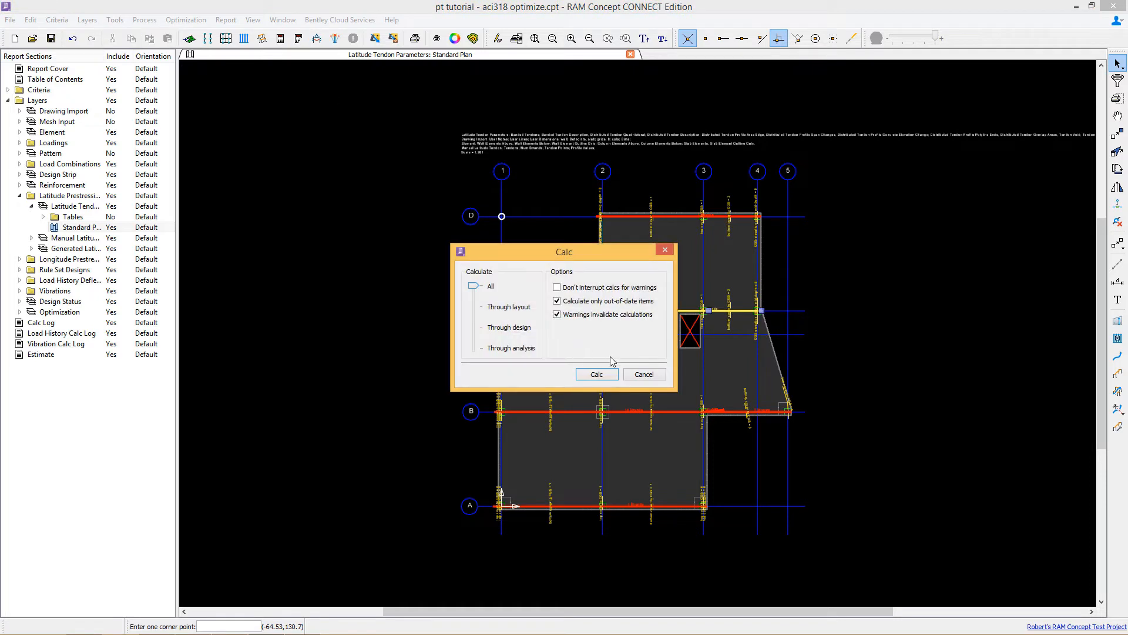
left_click(593, 372)
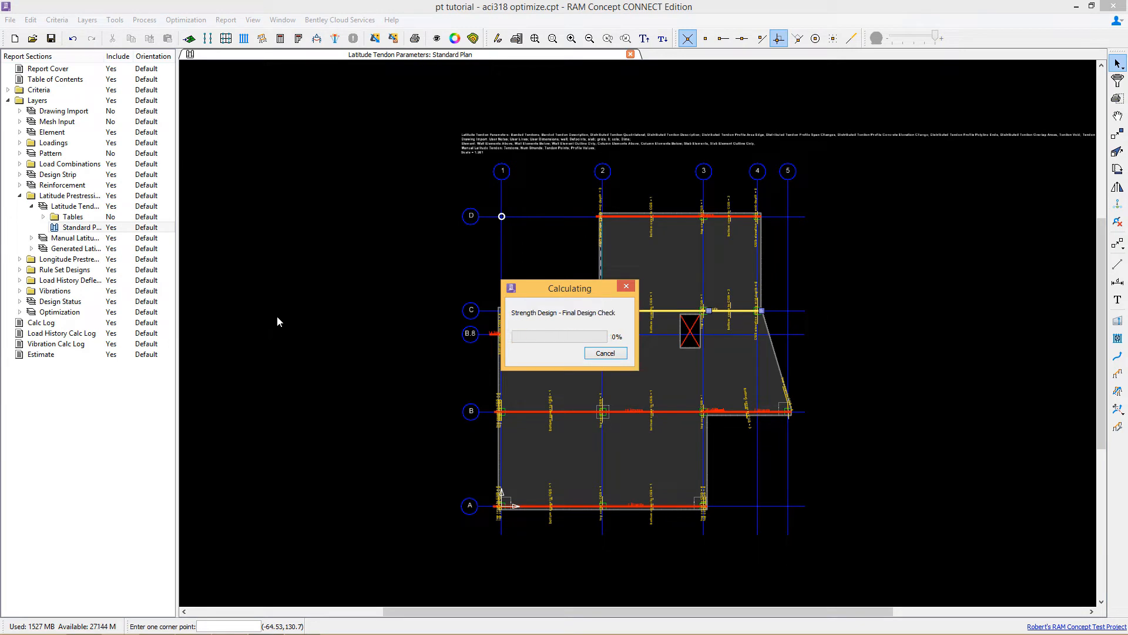
Step: Open the Design Status plan to check results, then return to the latitude tendon plan
left_click(20, 301)
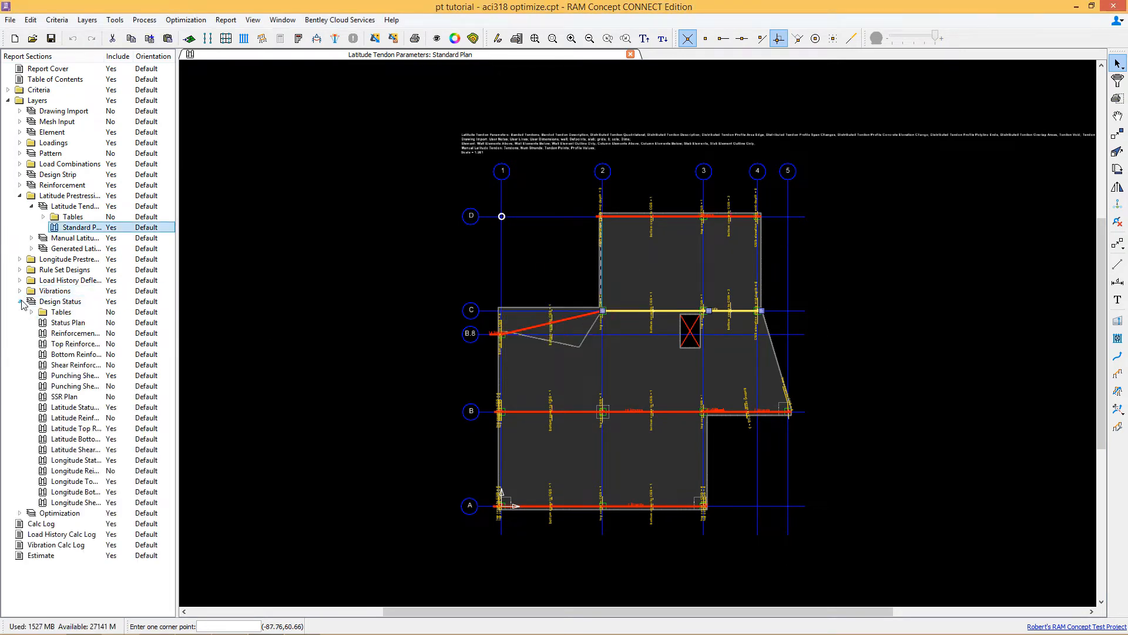
double_click(74, 323)
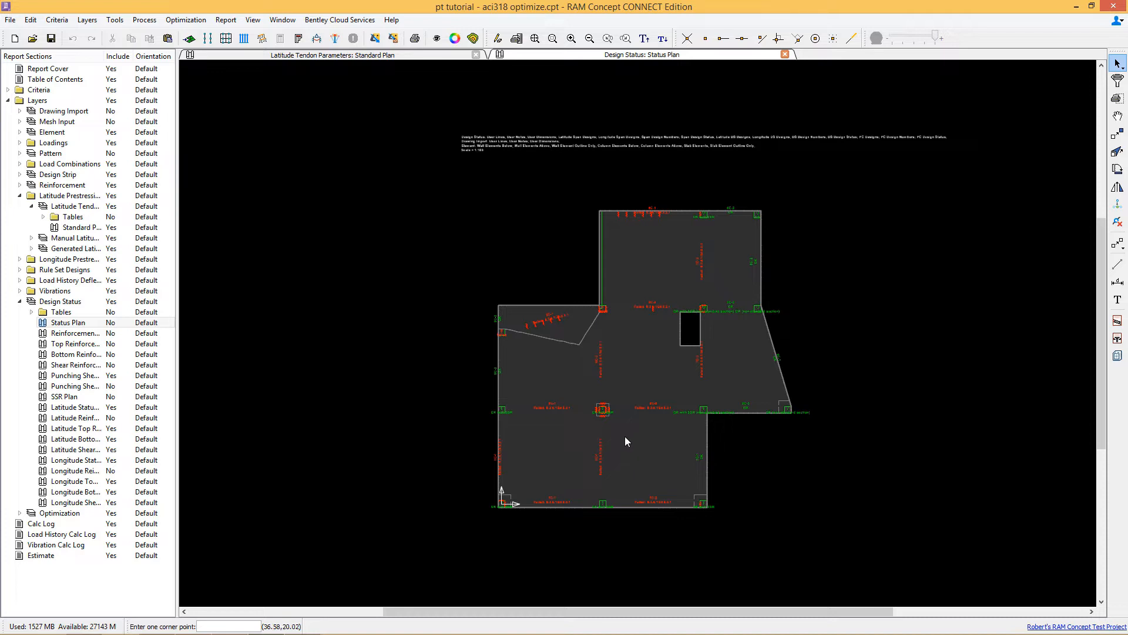
left_click(74, 228)
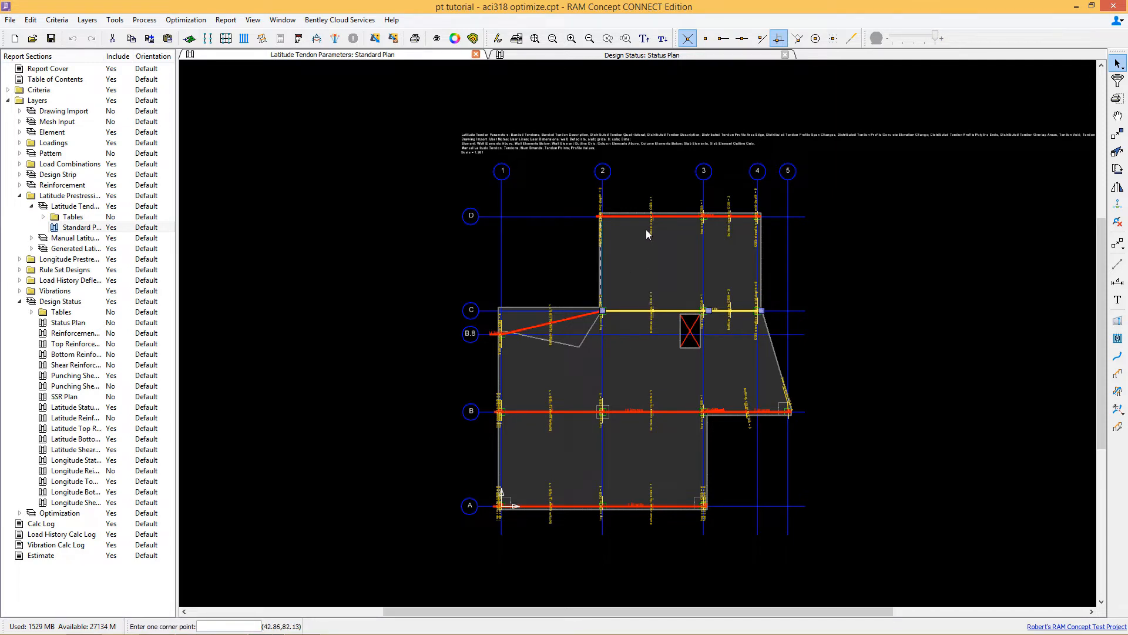
Step: Review the optimization settings of the grid C latitude tendon
right_click(640, 277)
left_click(651, 282)
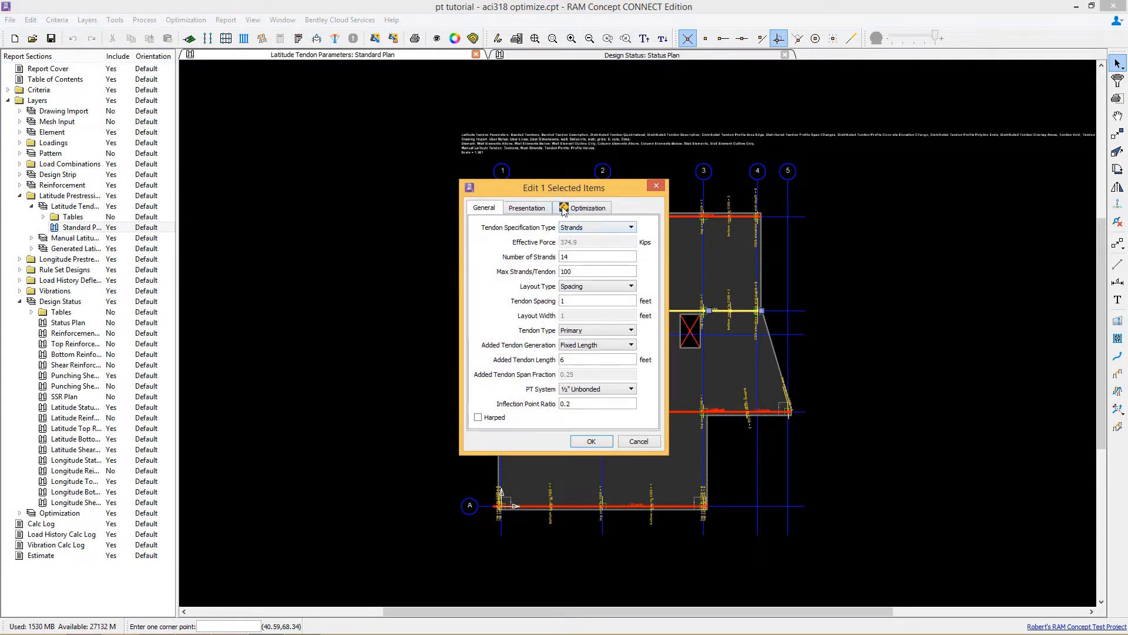
left_click(586, 210)
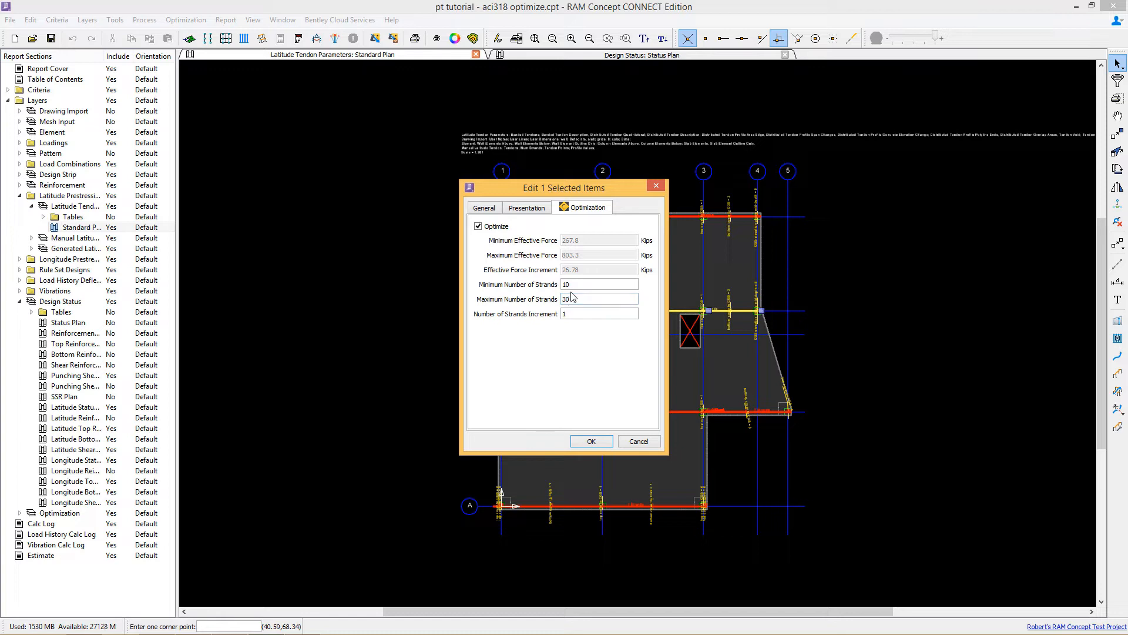
left_click(592, 442)
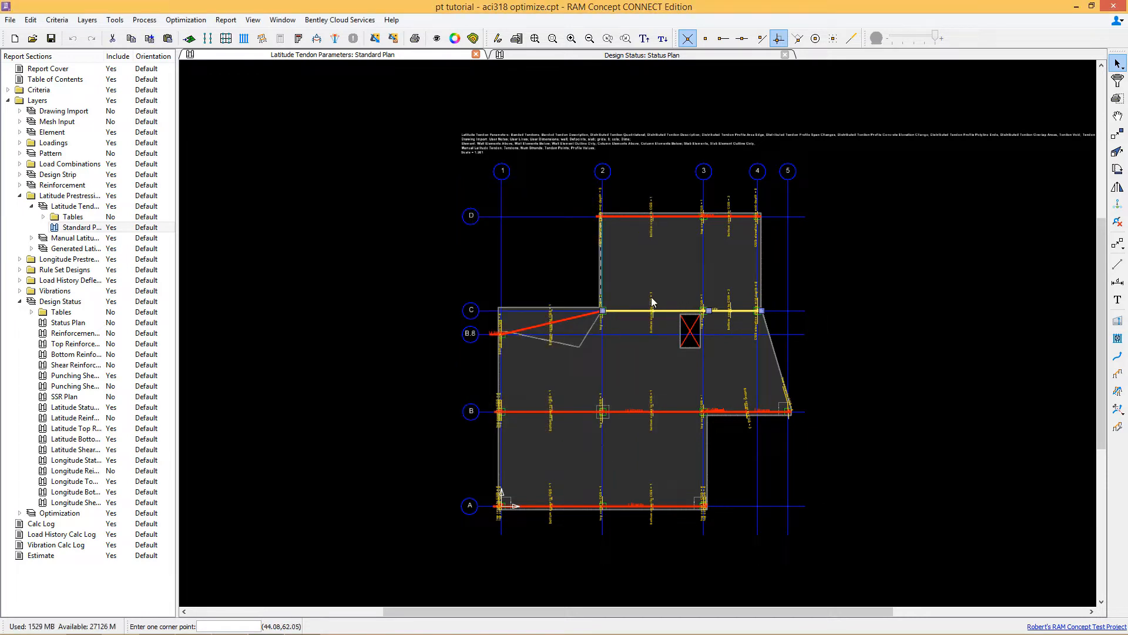
Step: Set the minimum number of strands for the grid D latitude tendon's optimization to 7
left_click(635, 207)
left_click(636, 236)
right_click(656, 241)
left_click(676, 245)
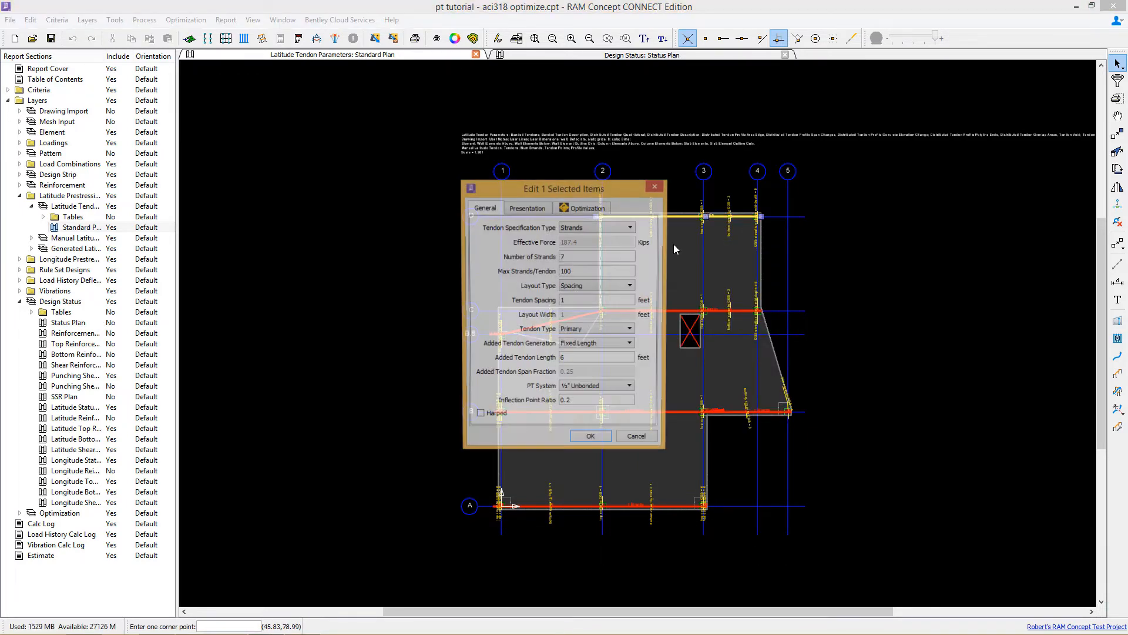
left_click(585, 207)
double_click(563, 285)
type("7")
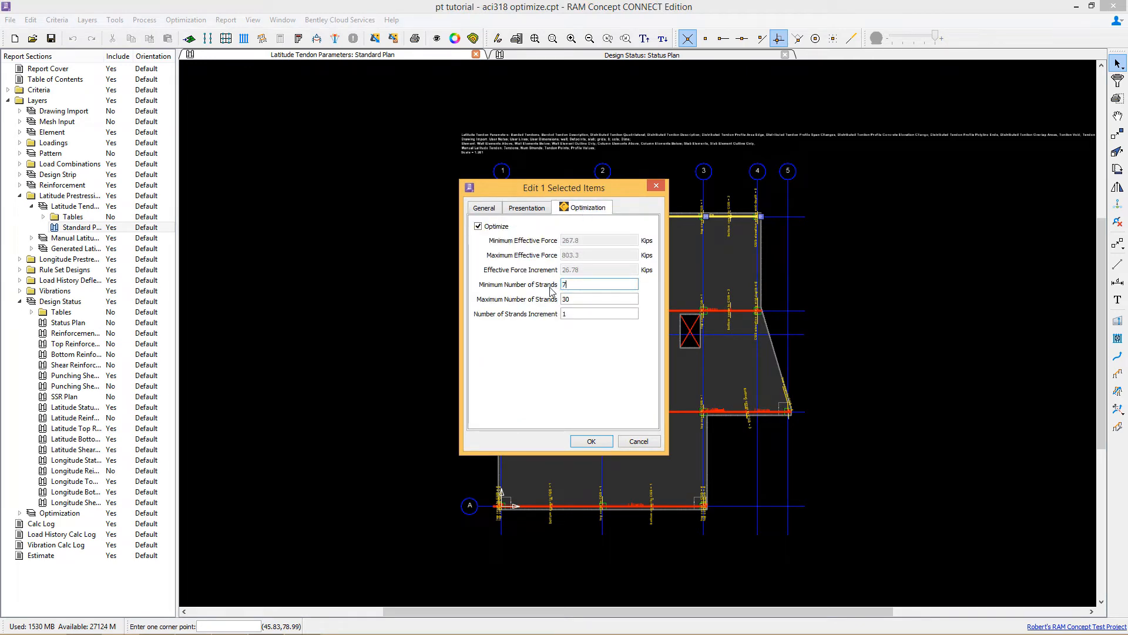
left_click(591, 441)
Step: Set the minimum number of strands for the grid A latitude tendon's optimization to 7
left_click(584, 518)
left_click(611, 467)
right_click(611, 467)
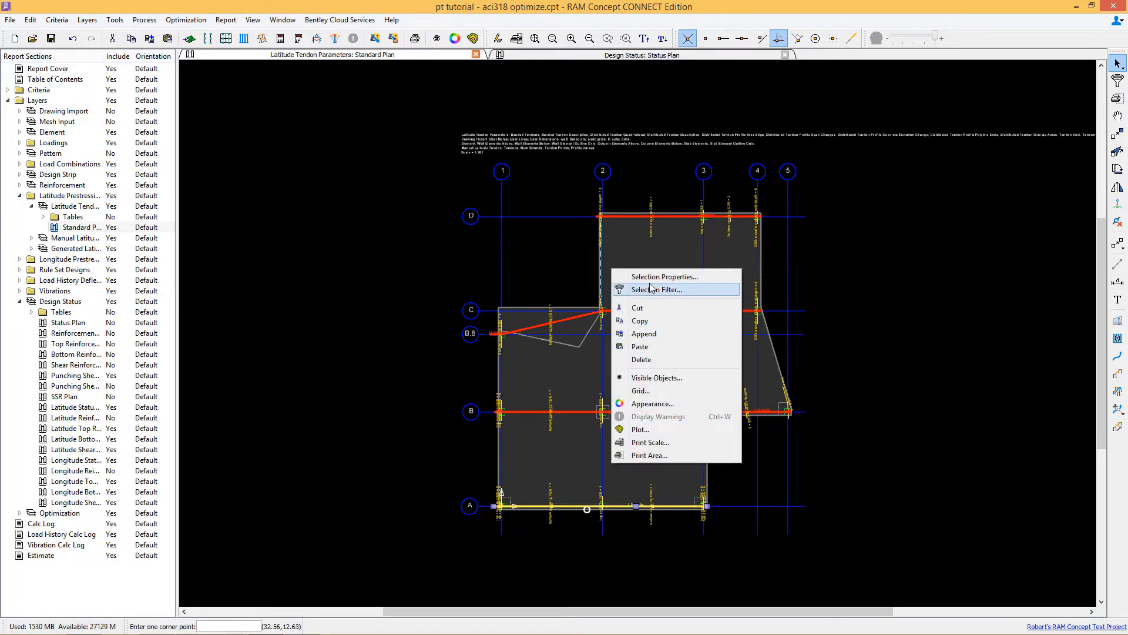
left_click(655, 289)
left_click(641, 382)
right_click(632, 428)
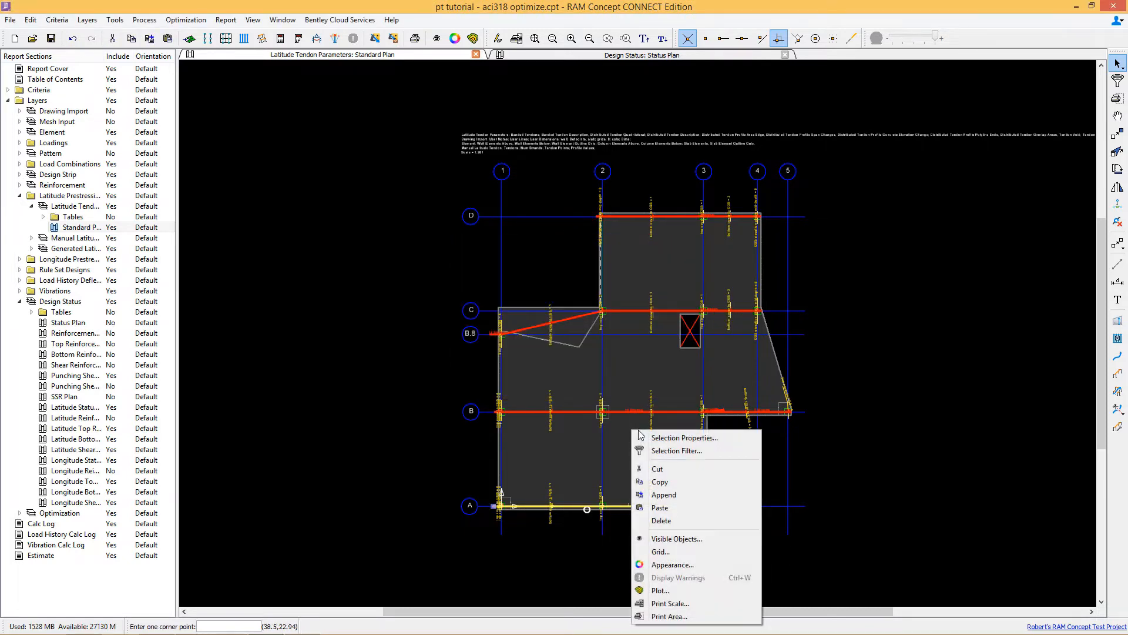
left_click(657, 439)
left_click(583, 207)
left_click(580, 286)
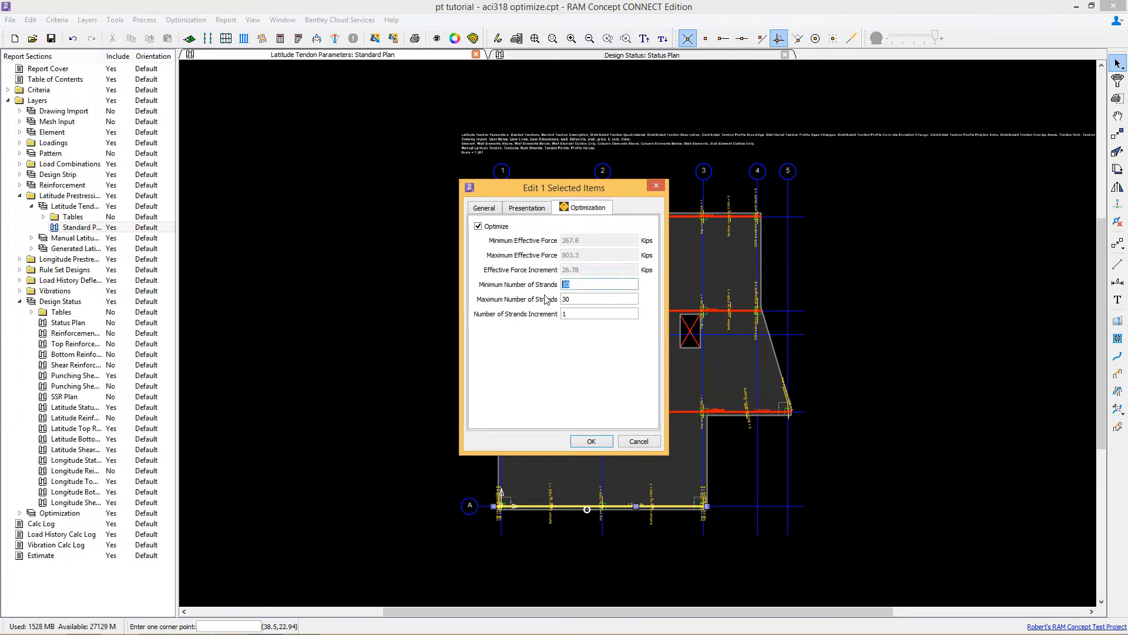
left_click(597, 440)
Step: Set the minimum number of strands to 14 for the sloped B.8 tendon and the grid C and B tendons
left_click(573, 320)
left_click(614, 304)
left_click(639, 337)
right_click(647, 337)
left_click(676, 370)
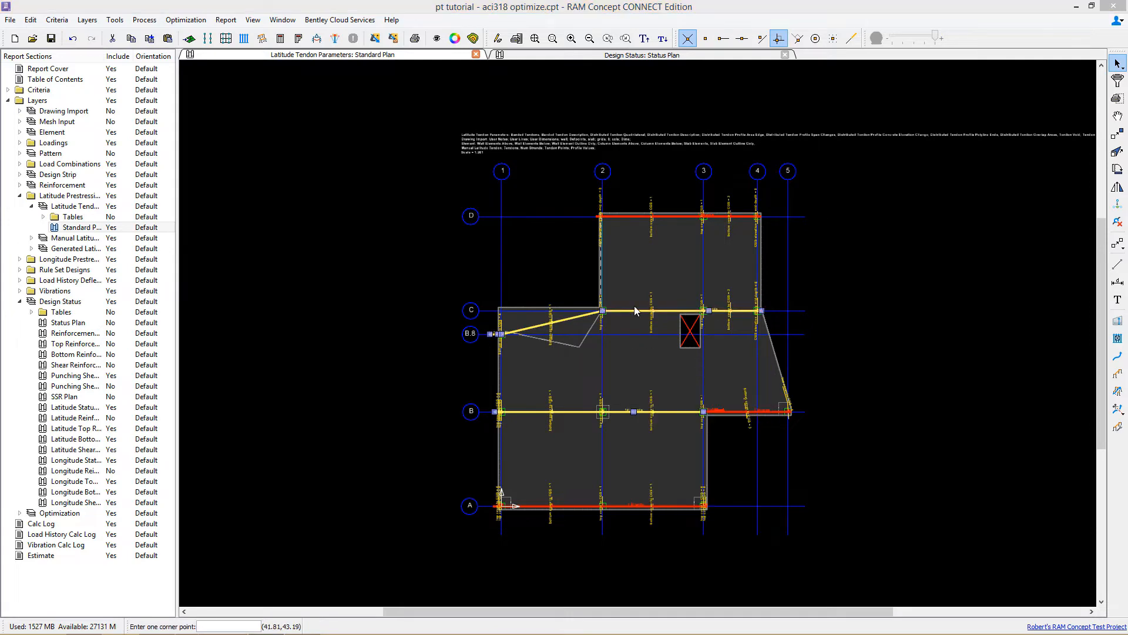
left_click(564, 208)
double_click(567, 284)
type("14")
left_click(590, 441)
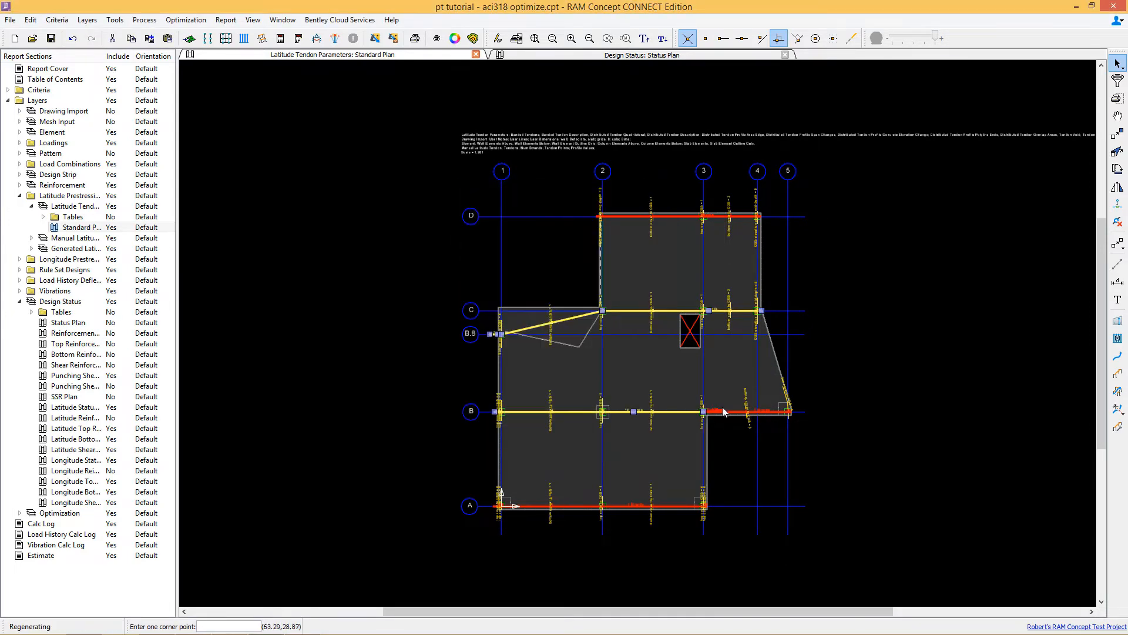
Step: Review the optimization settings of the short grid B tendon between grids 4 and 5
left_click(739, 415)
right_click(738, 415)
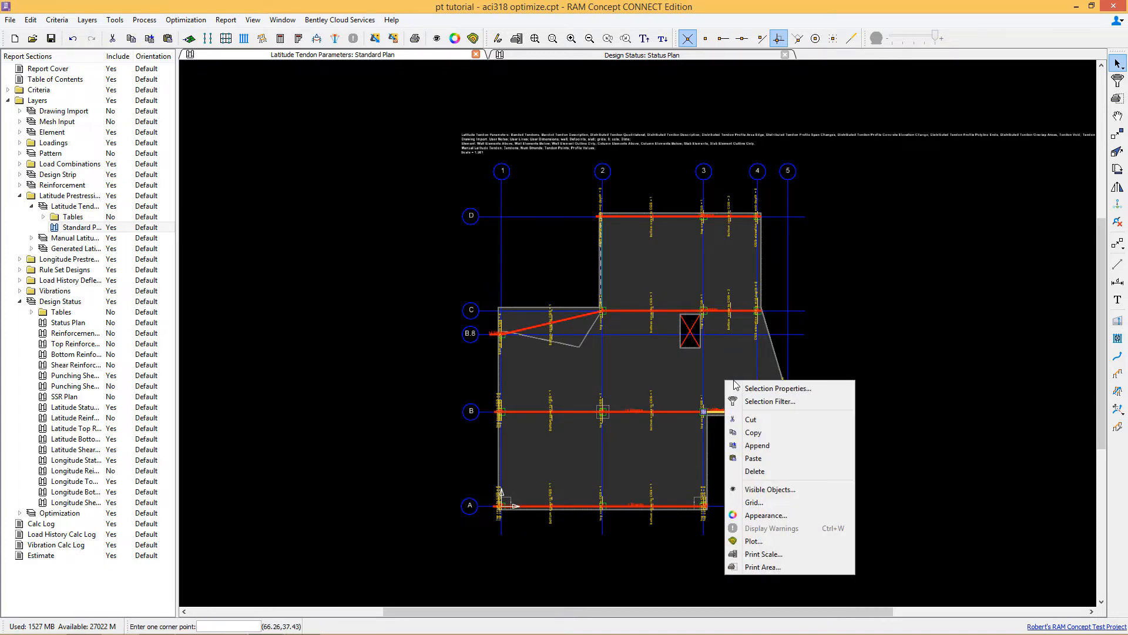
left_click(739, 388)
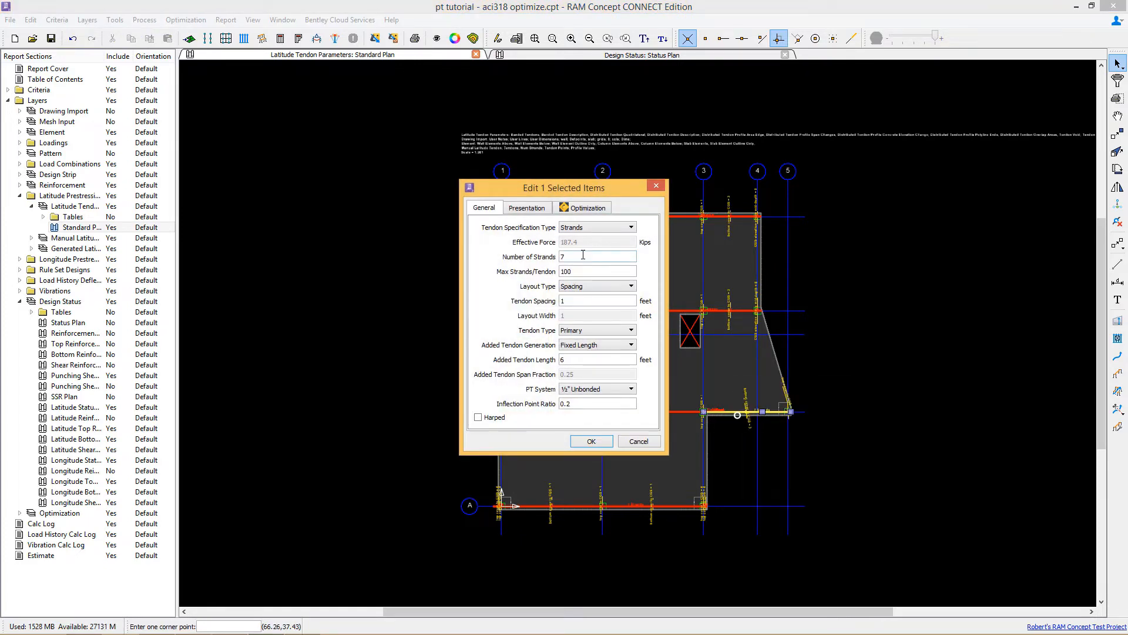
left_click(590, 208)
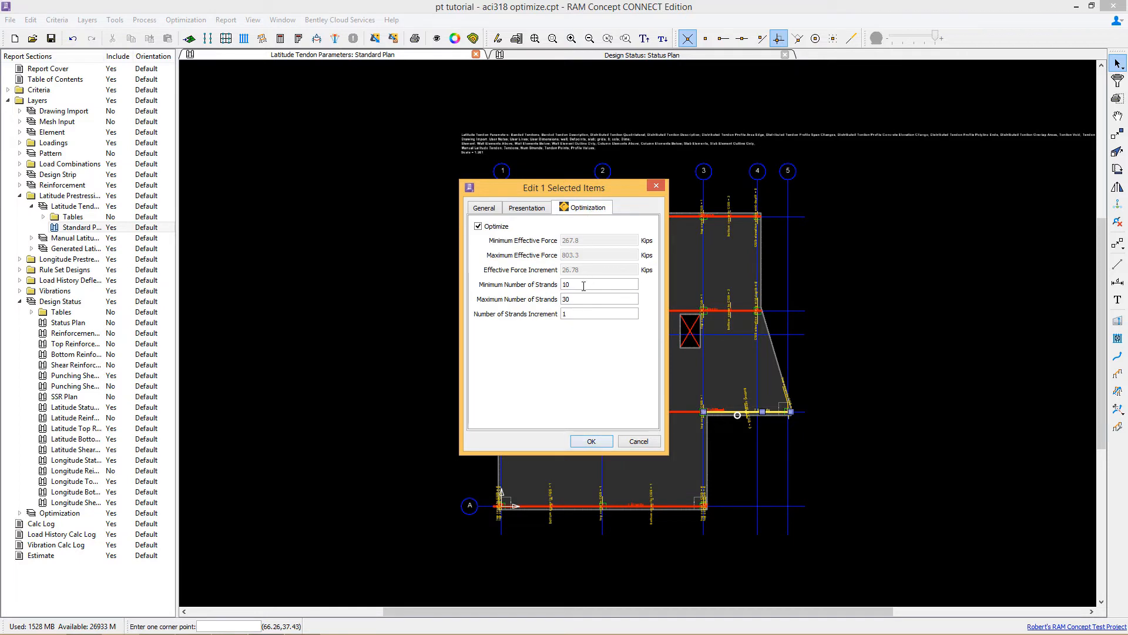
left_click(600, 441)
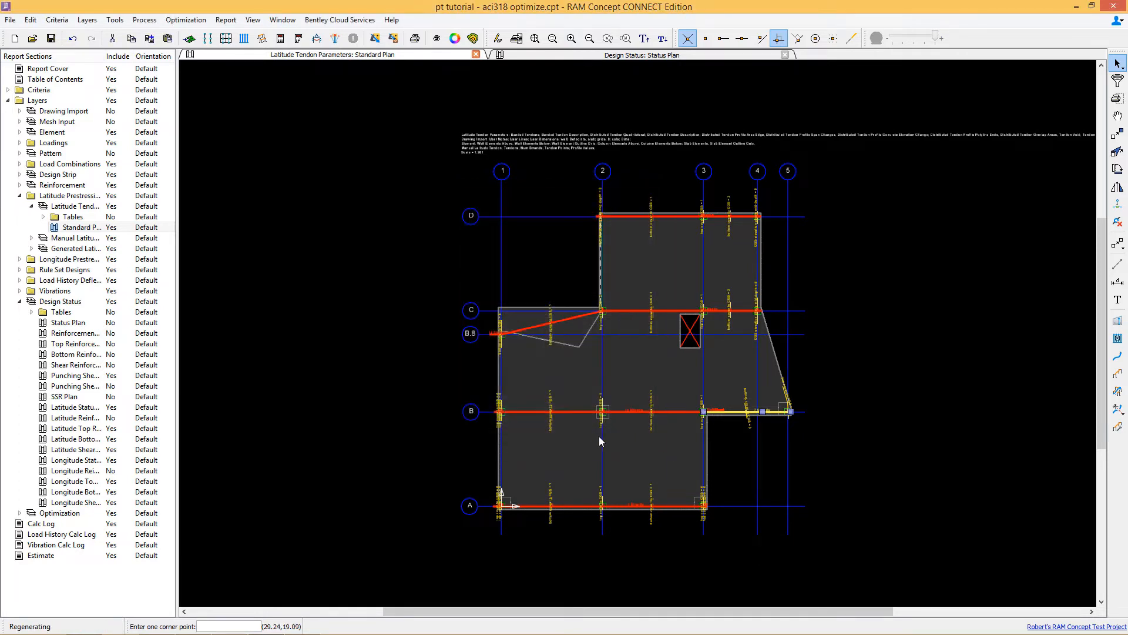
Step: Reopen the optimization settings of the three grid B, C and B.8 tendons and edit the maximum number of strands
left_click(620, 410)
left_click(626, 312, "shift")
left_click(572, 319, "shift")
right_click(575, 335)
left_click(588, 342)
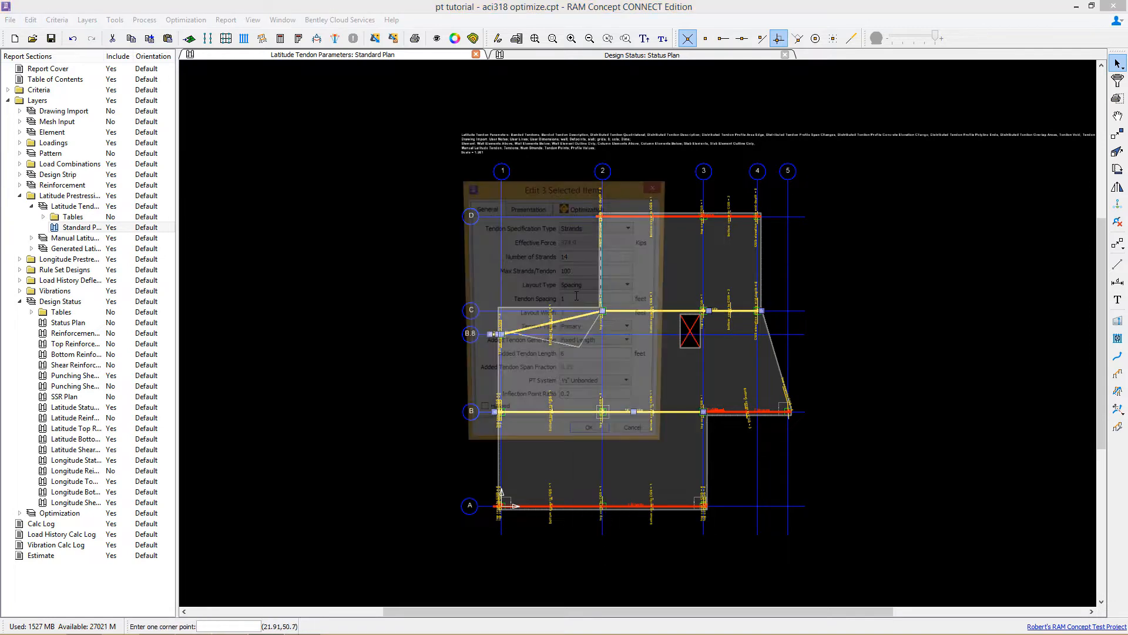
left_click(568, 208)
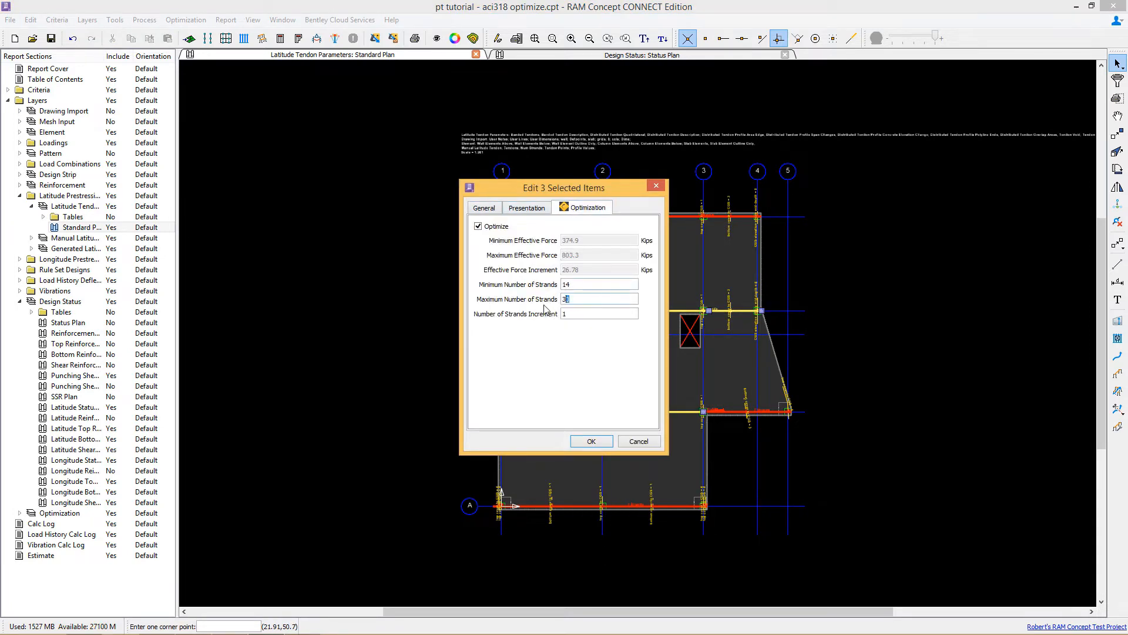
key("BackSpace")
left_click(584, 440)
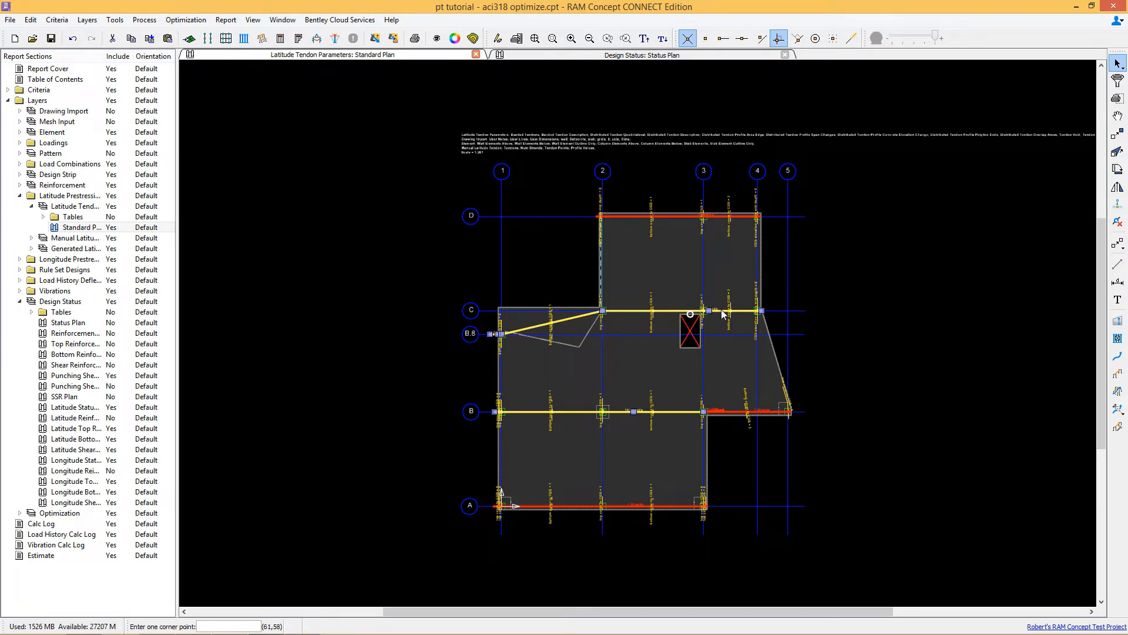
Step: Enable Optimize Profile Elevation for the tendon profile point at grid 3 on grid C
scroll(715, 312, "up", 5)
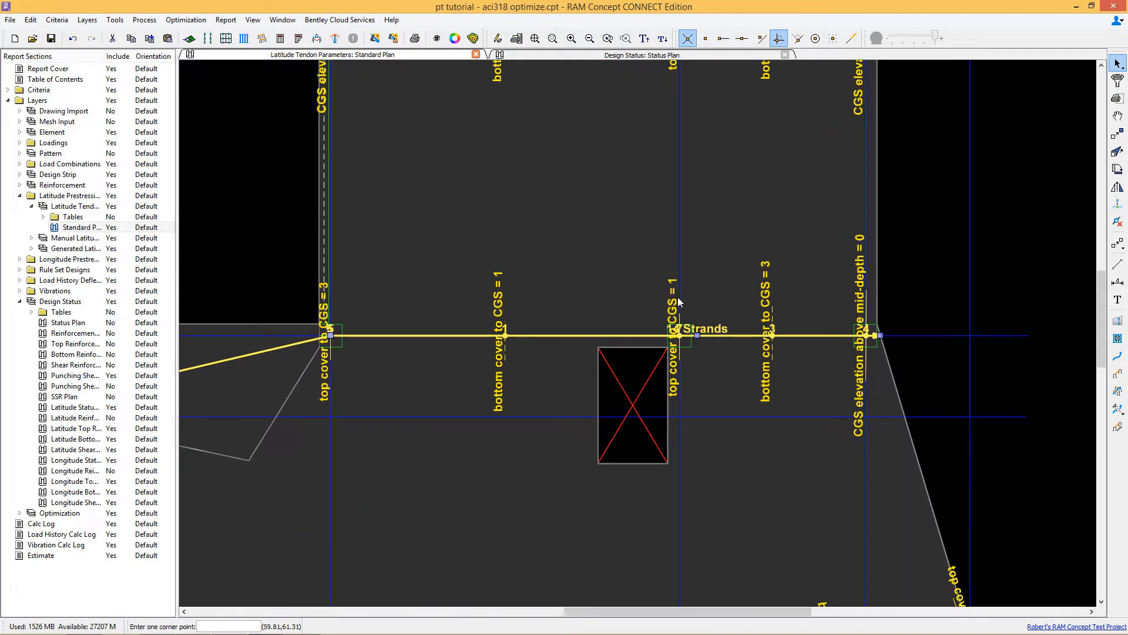
left_click_drag(645, 298, 694, 316)
right_click(706, 283)
left_click(718, 296)
left_click(544, 280)
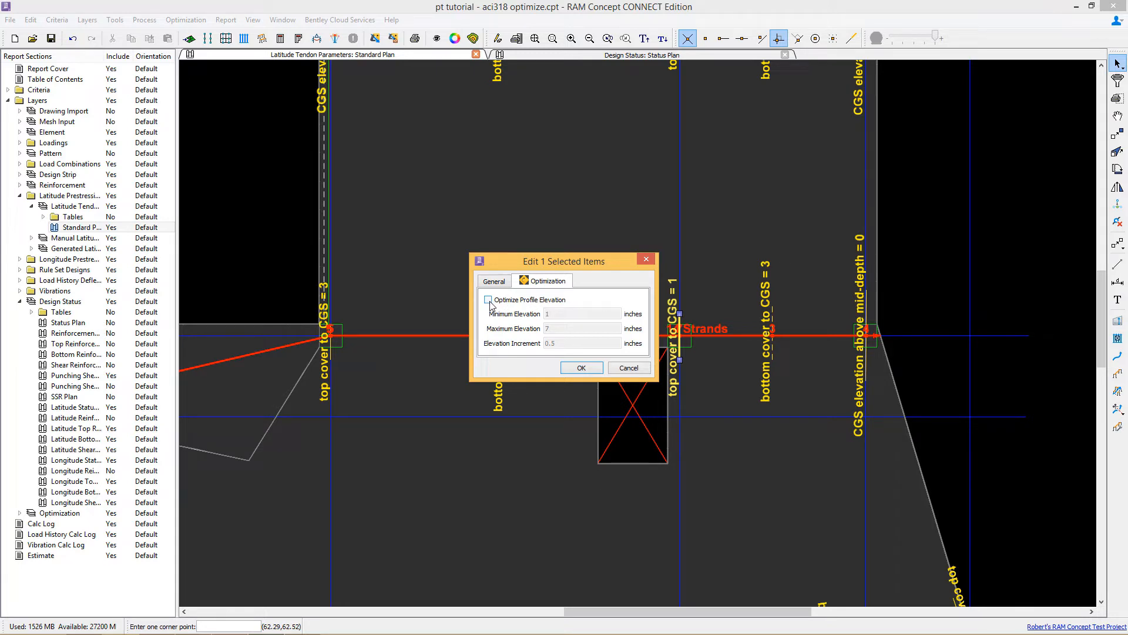
left_click(580, 368)
Step: Inspect the elevation settings of the span profile point between grids 3 and 4 on grid C
left_click(757, 299)
left_click(791, 312)
right_click(791, 312)
left_click(796, 313)
right_click(795, 313)
left_click(812, 322)
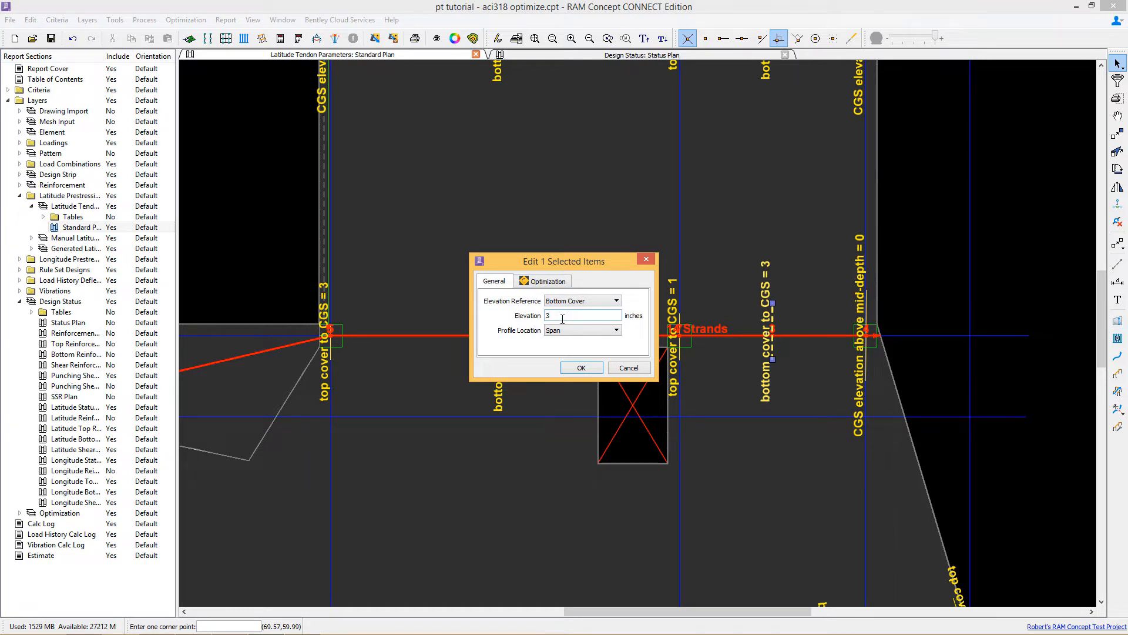
left_click(581, 367)
Step: Select ten span profile points across the slab and enable Optimize Profile Elevation for them
scroll(589, 134, "down", 2)
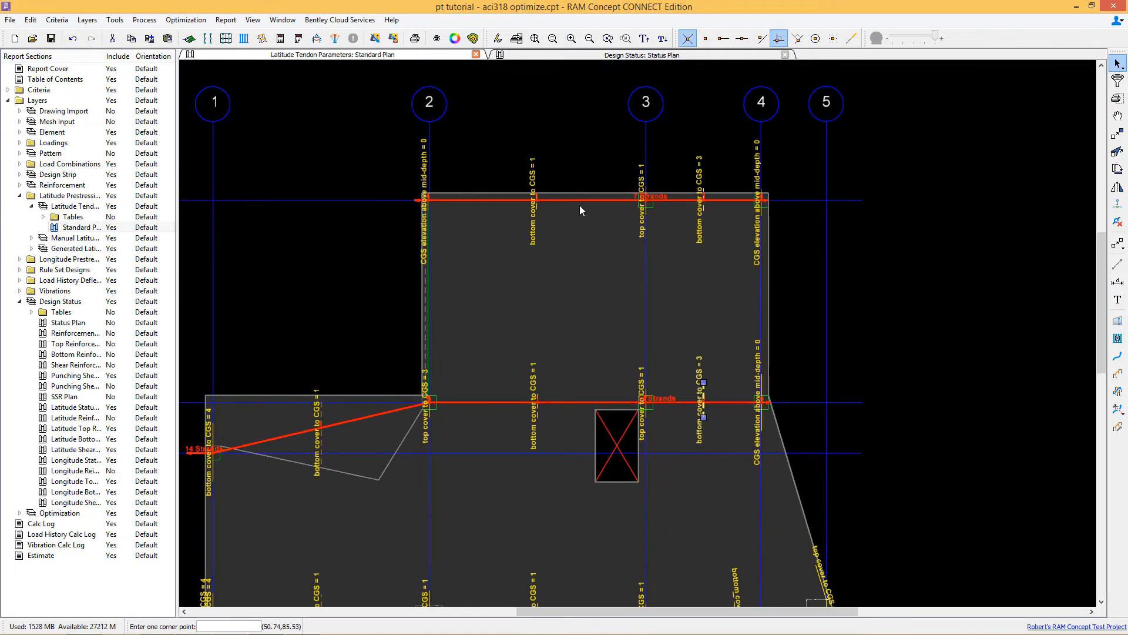
left_click(538, 198)
left_click(700, 190, "shift")
left_click(700, 382, "shift")
left_click_drag(515, 377, 552, 402, "shift")
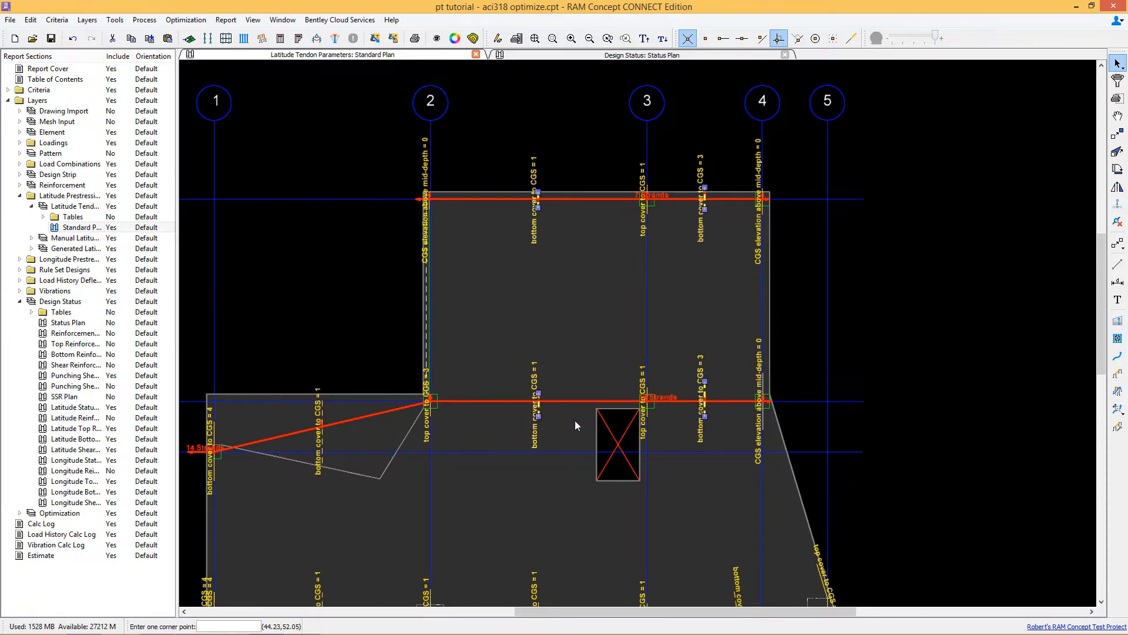
middle_click_drag(547, 435, 657, 366)
left_click_drag(419, 363, 451, 382, "shift")
middle_click_drag(512, 388, 528, 244)
left_click_drag(436, 370, 463, 389, "shift")
left_click(673, 400)
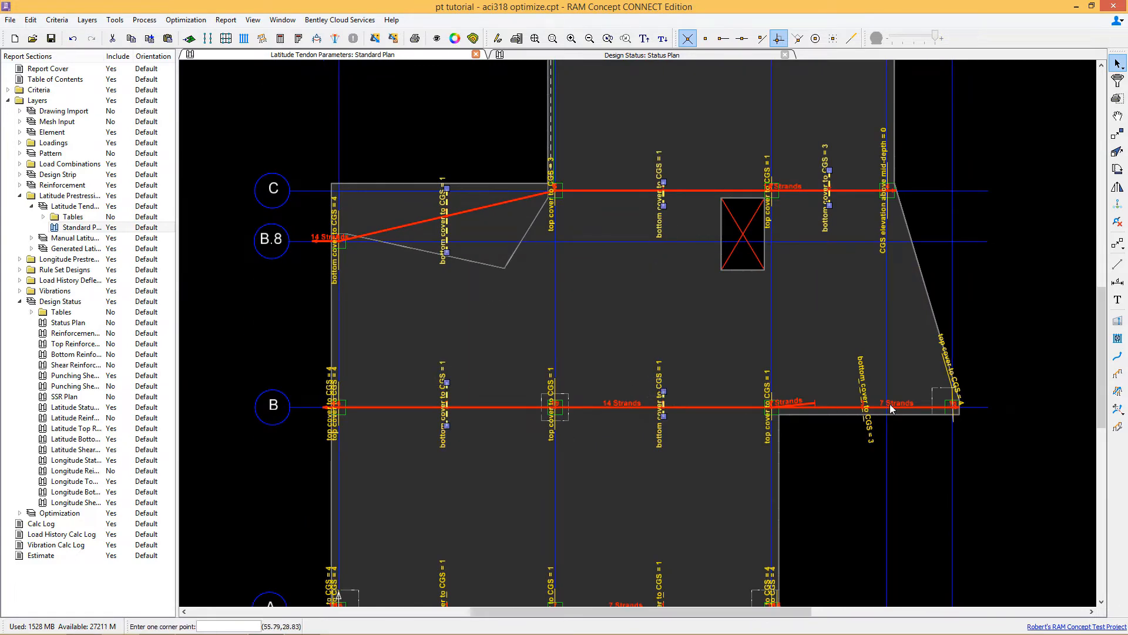
scroll(848, 453, "down", 2)
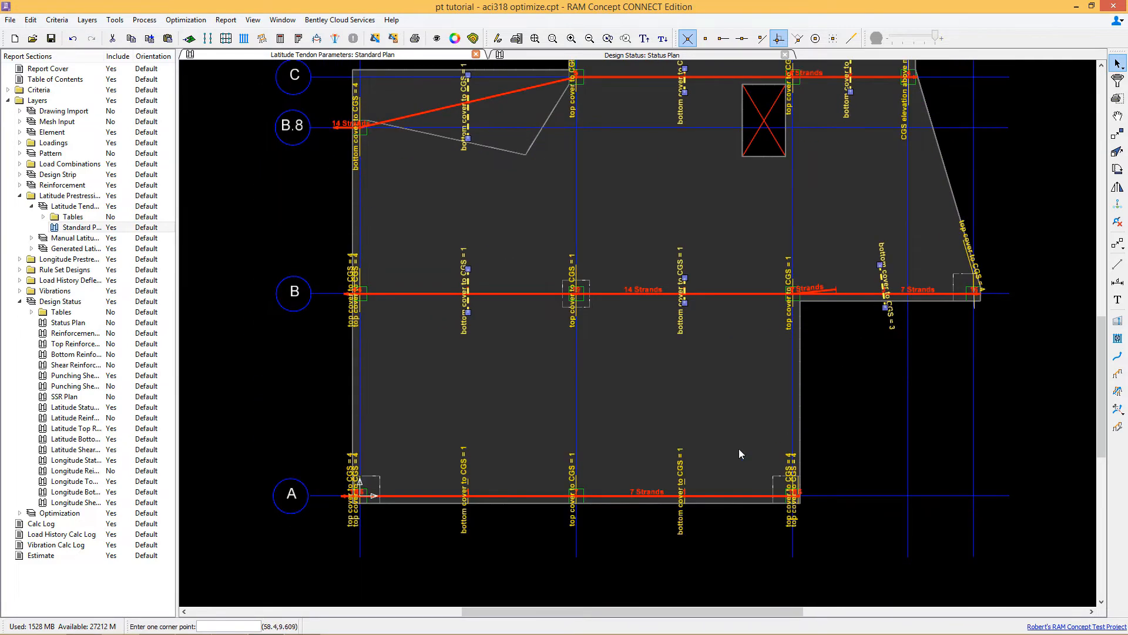
left_click_drag(673, 454, 704, 492, "shift")
left_click_drag(452, 467, 487, 487, "shift")
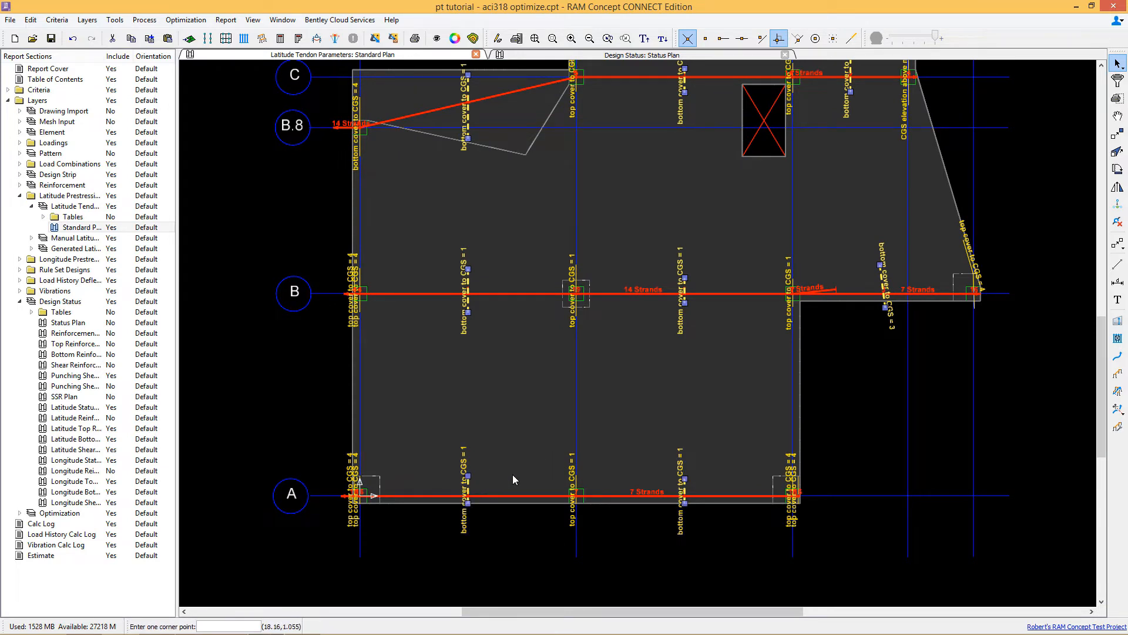
right_click(639, 157)
left_click(652, 166)
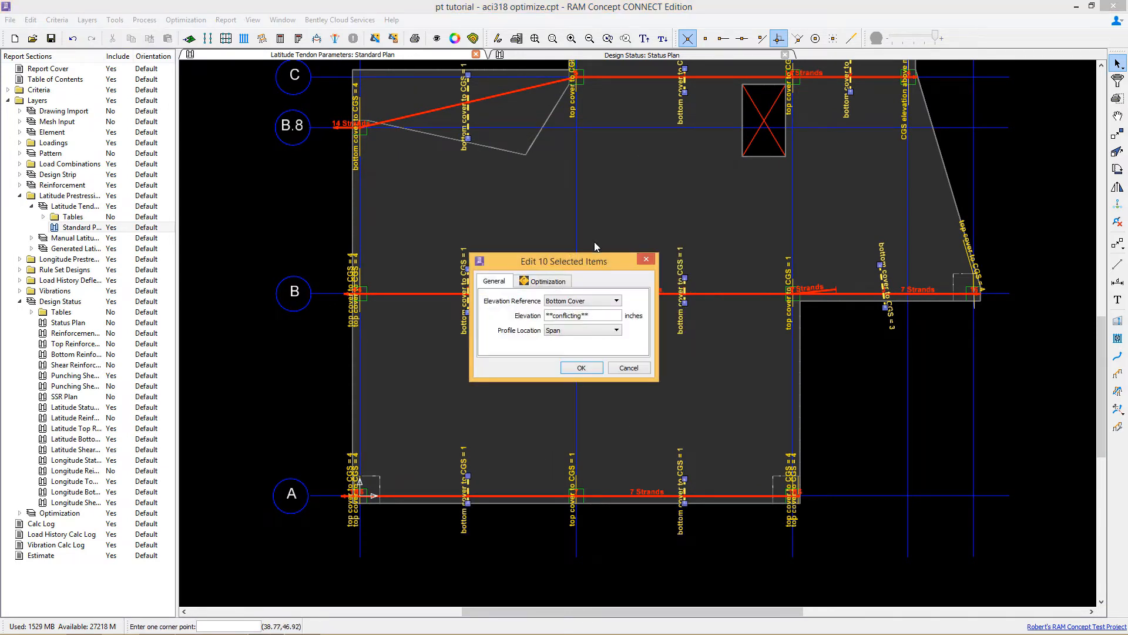
left_click(551, 283)
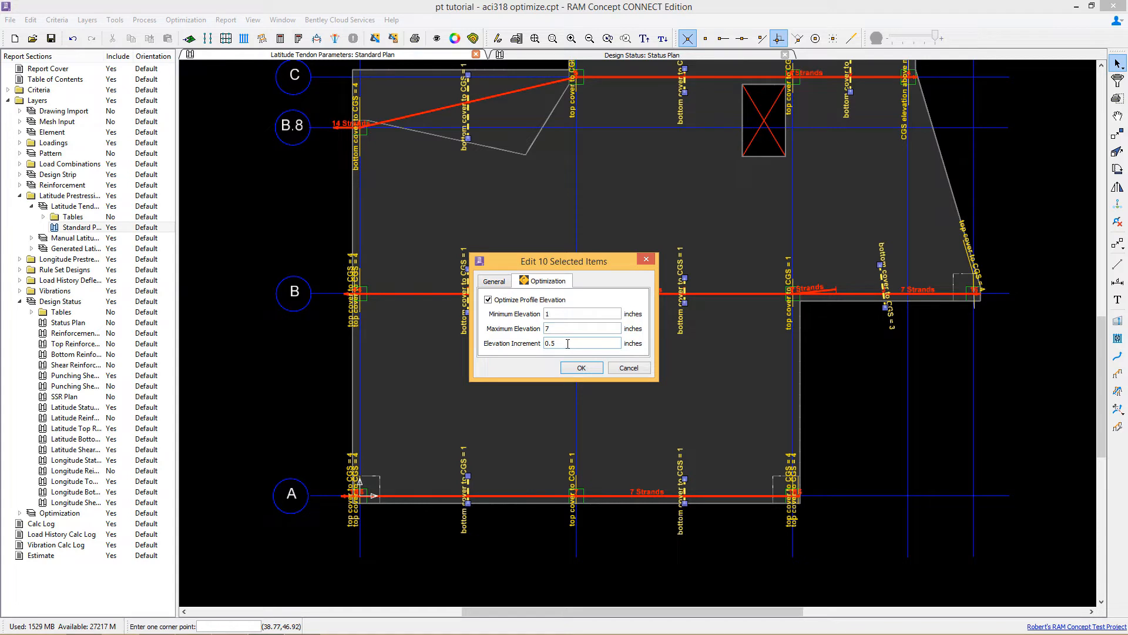
left_click(581, 367)
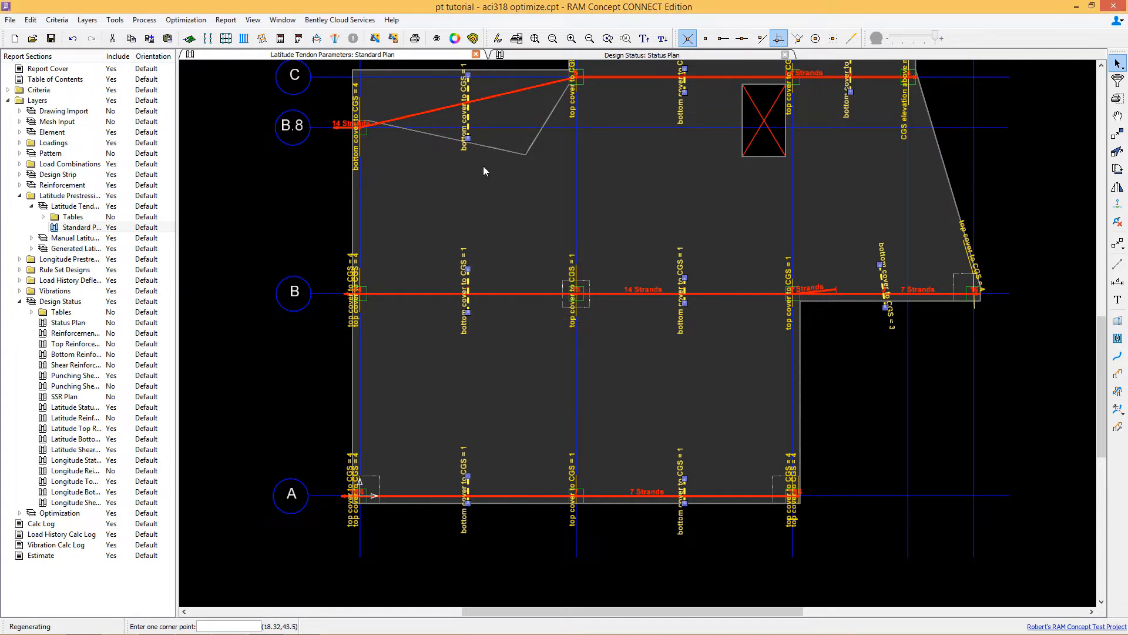
Step: Review the profile elevation optimization limits of the profile point on the grid B.8 tendon
right_click(470, 127)
left_click(512, 127)
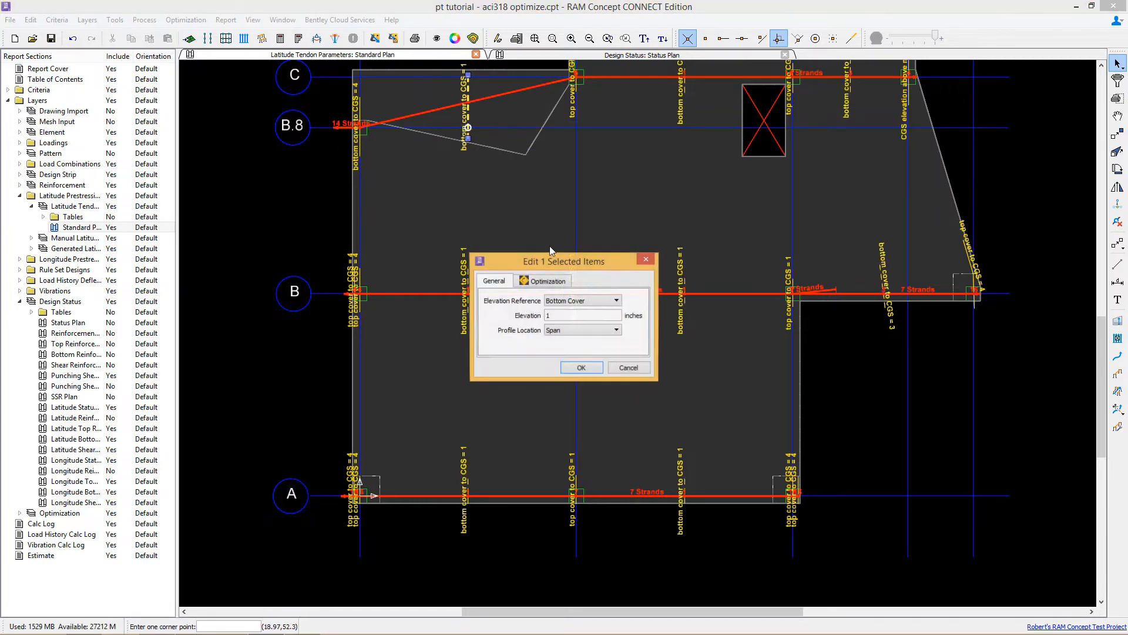
left_click(549, 282)
left_click_drag(554, 329, 520, 328)
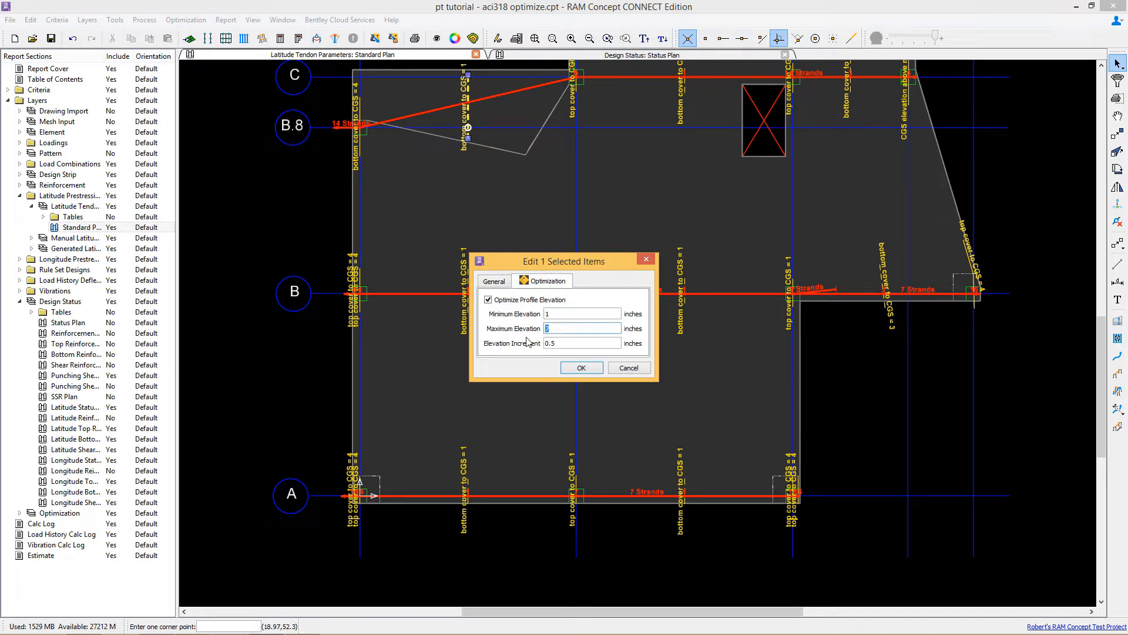
left_click(581, 367)
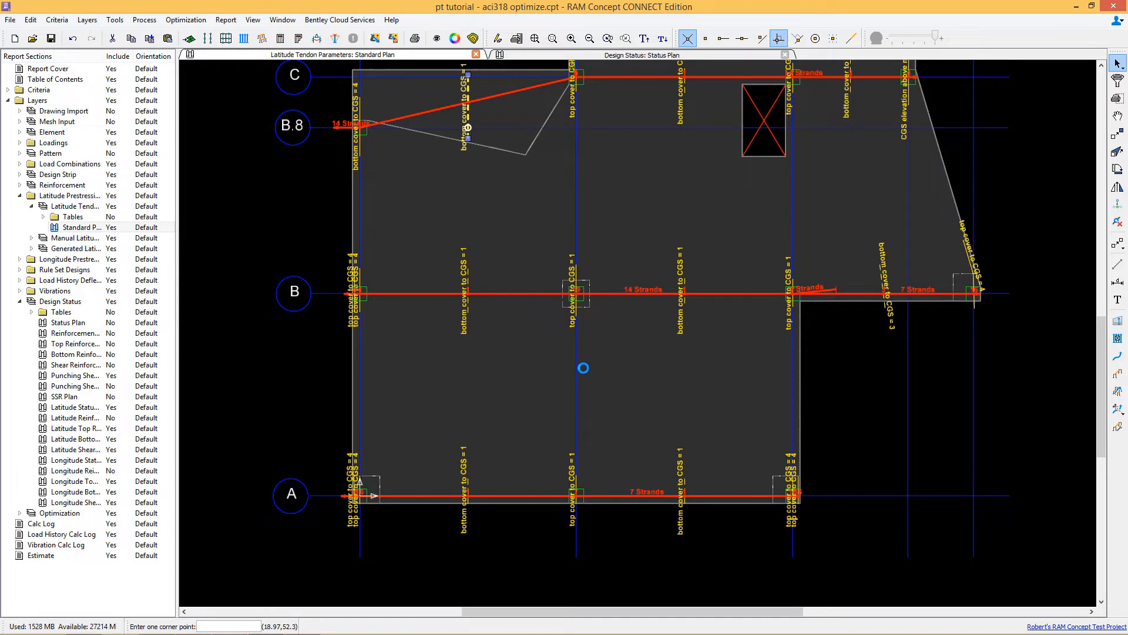
Step: Open the Longitude Tendon Parameters standard plan
scroll(693, 245, "down", 1)
scroll(725, 253, "down", 1)
middle_click_drag(725, 256, 707, 360)
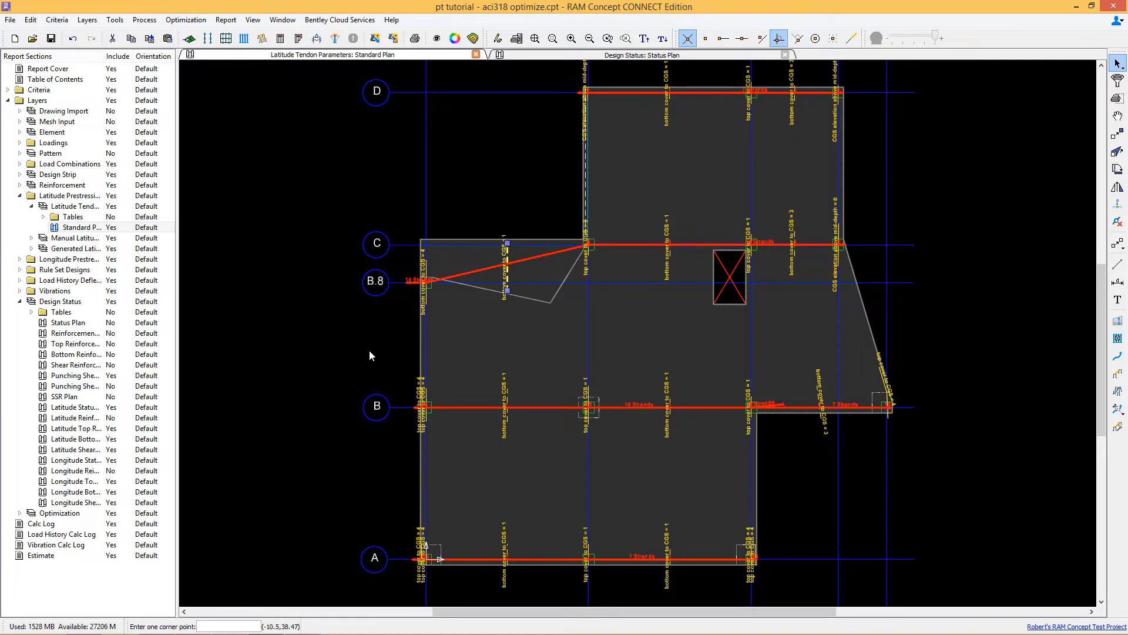
left_click(20, 259)
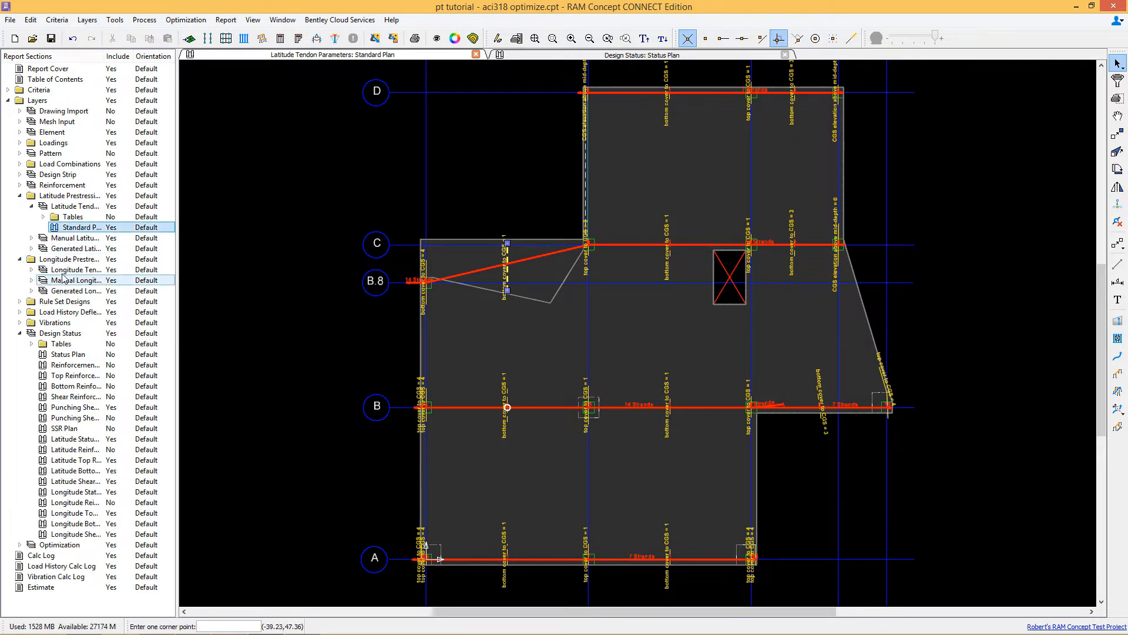
left_click(31, 269)
double_click(82, 291)
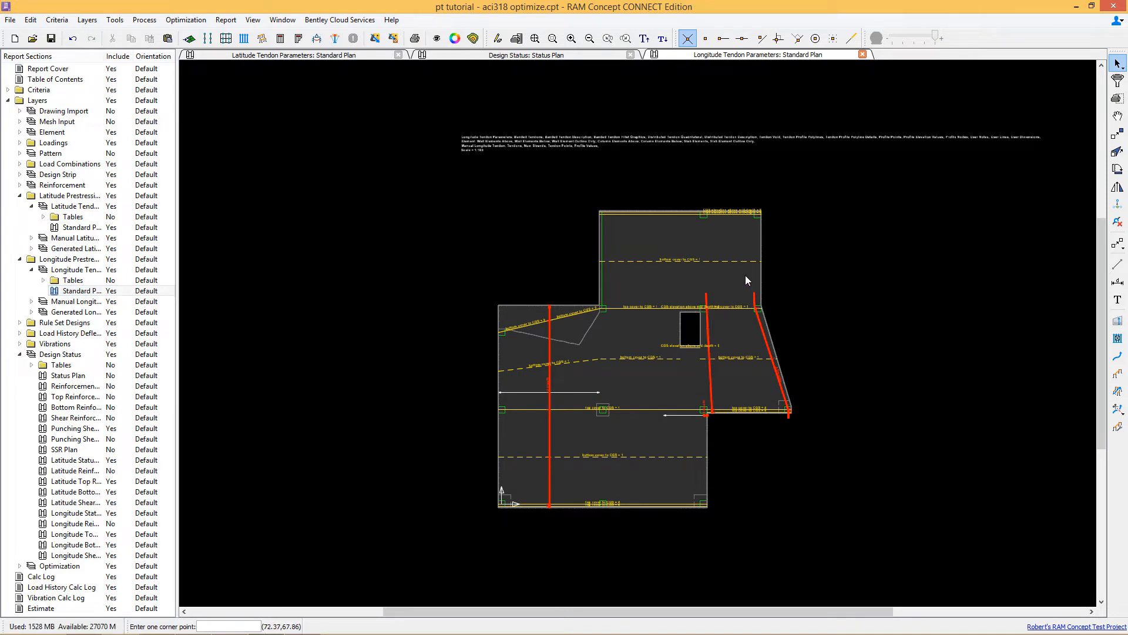
Step: Inspect the visible objects and the profile elevation optimization settings of the longitude tendon profile points
left_click(652, 214)
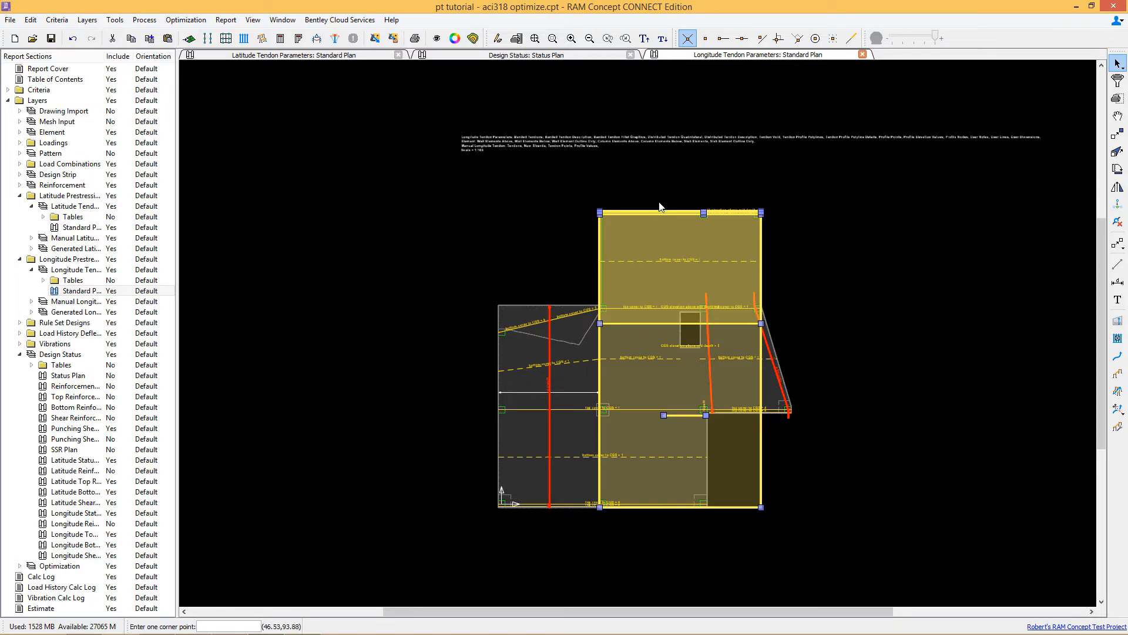
left_click(437, 37)
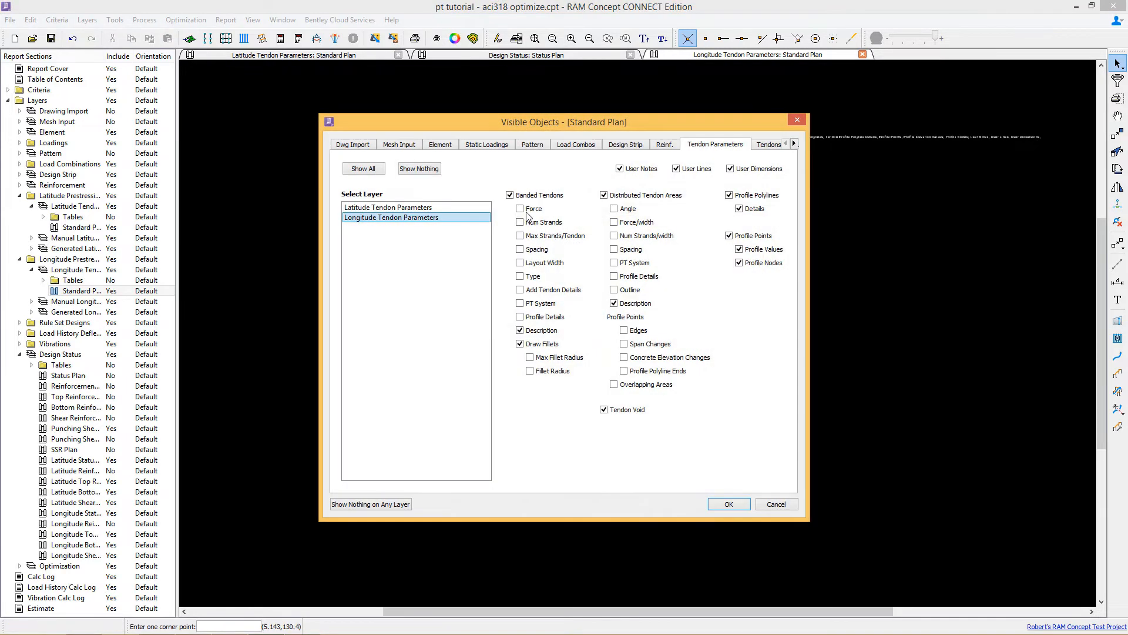
left_click(729, 504)
left_click(631, 284)
right_click(674, 226)
left_click(681, 250)
left_click(559, 281)
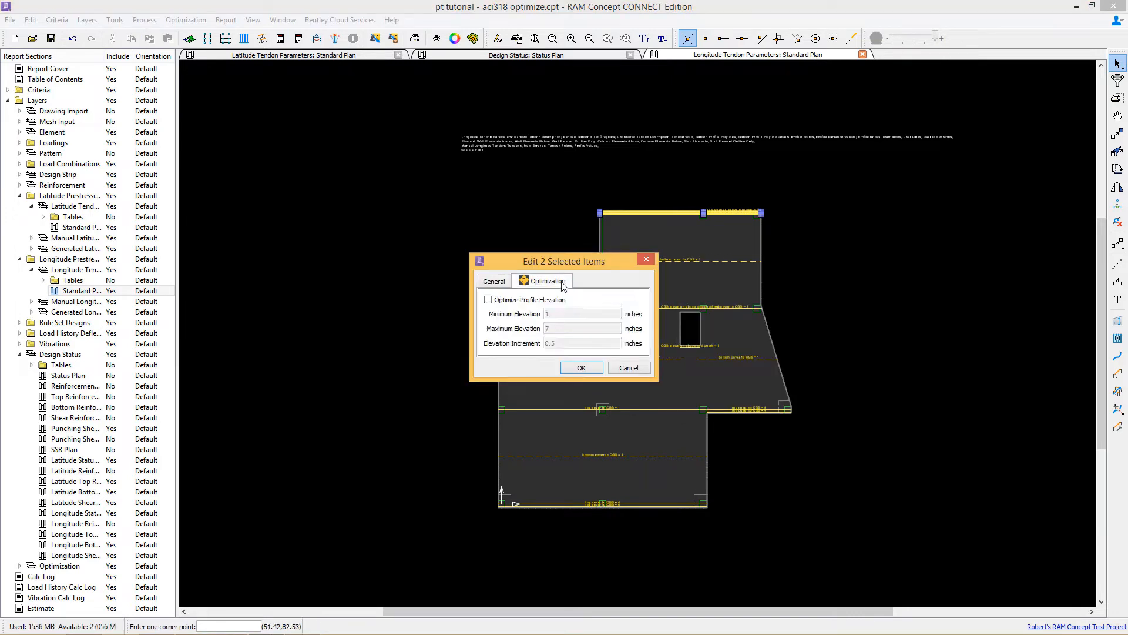
left_click(624, 365)
right_click(654, 315)
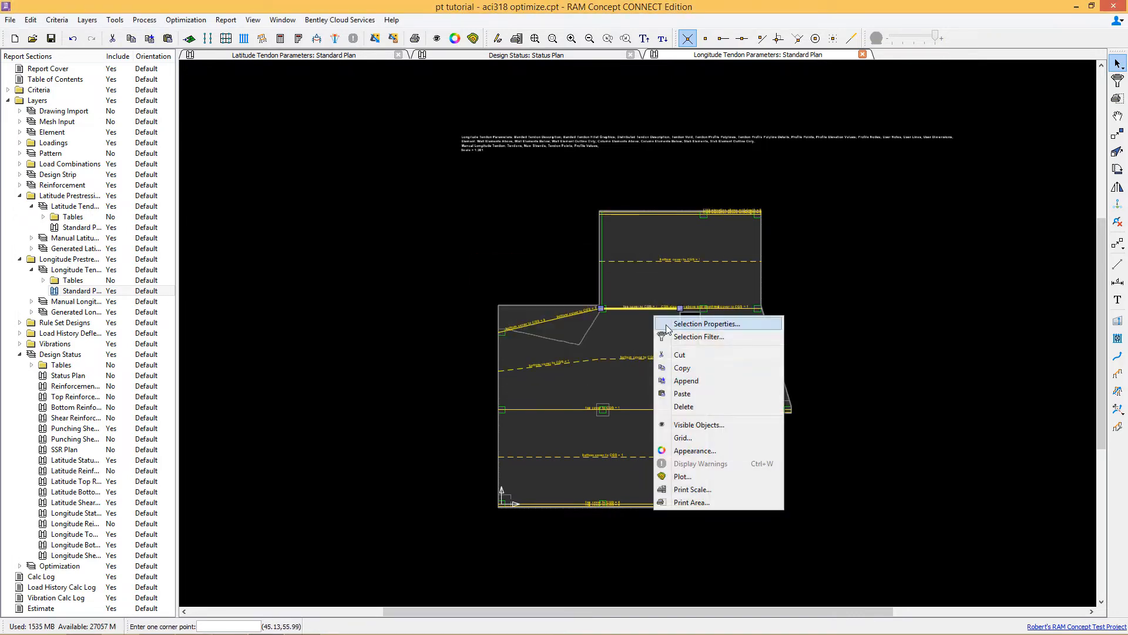
left_click(688, 322)
left_click(545, 282)
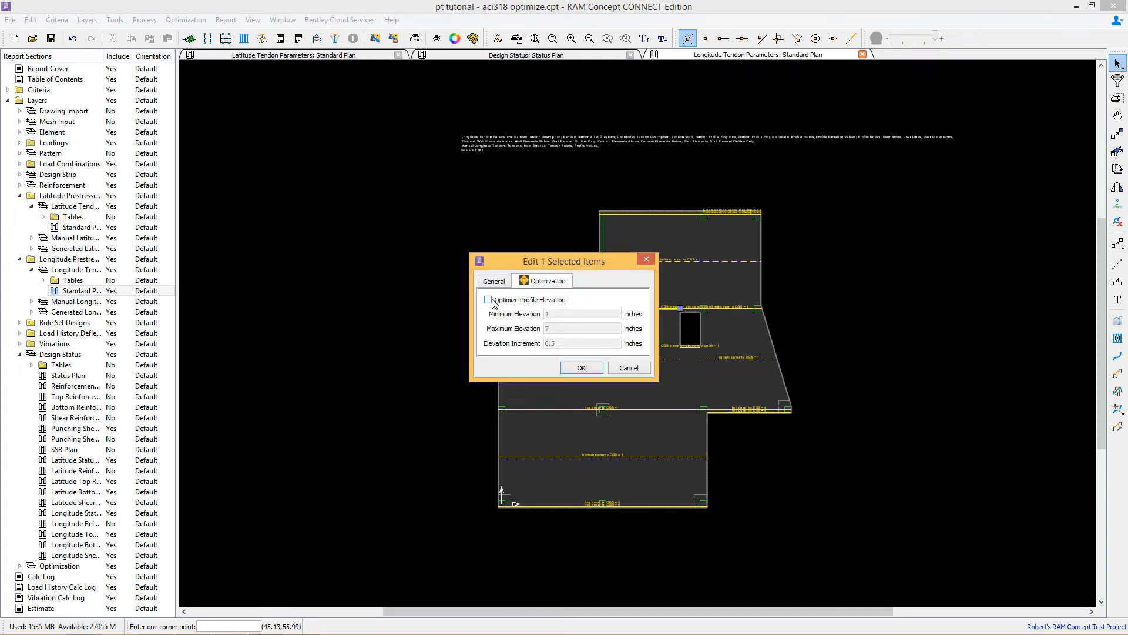
left_click(620, 369)
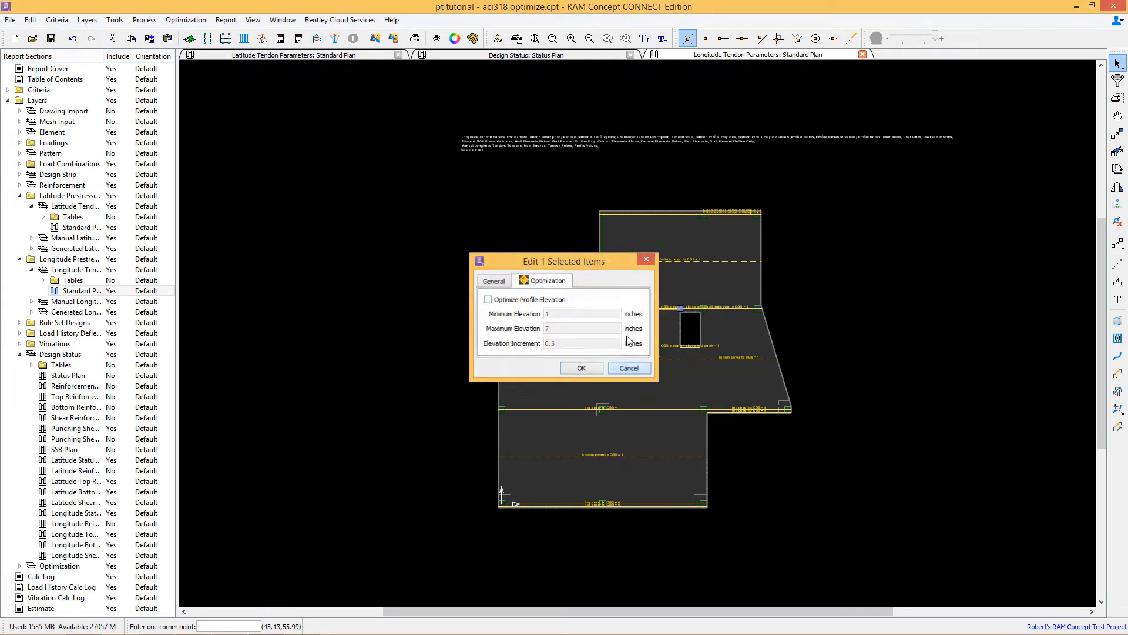
Step: Select five longitude profile points across the slab and enable Optimize Profile Elevation for them, 1 to 7 inches in 0.5 steps
left_click(675, 262)
left_click(564, 363, "shift")
left_click(658, 360, "shift")
left_click(723, 360, "shift")
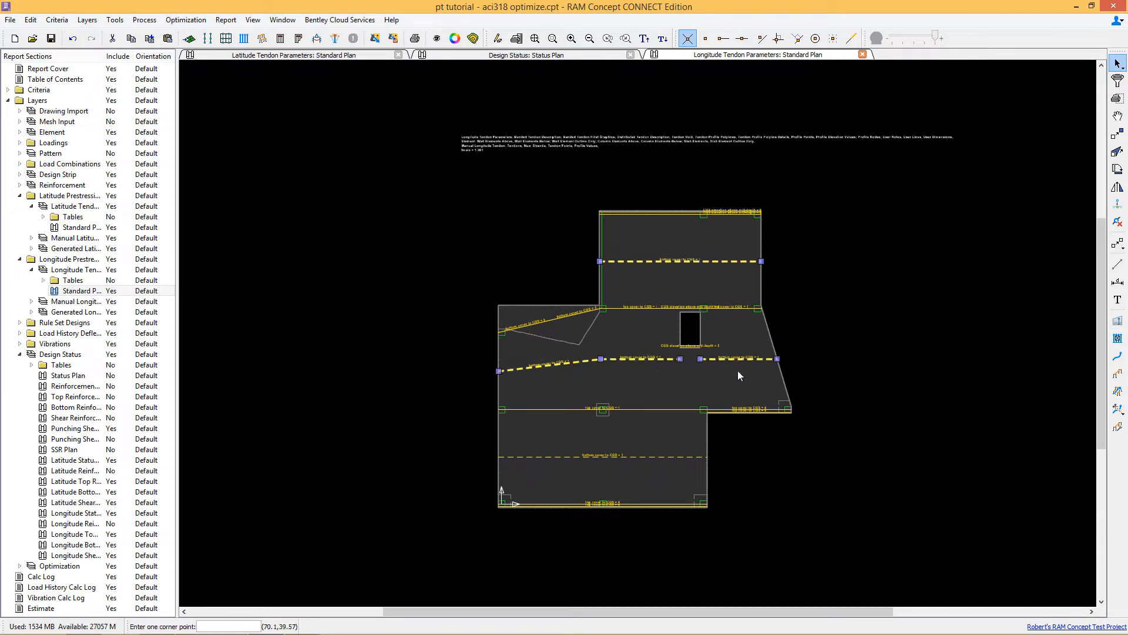
left_click(676, 457, "shift")
right_click(618, 326)
left_click(650, 333)
left_click(554, 282)
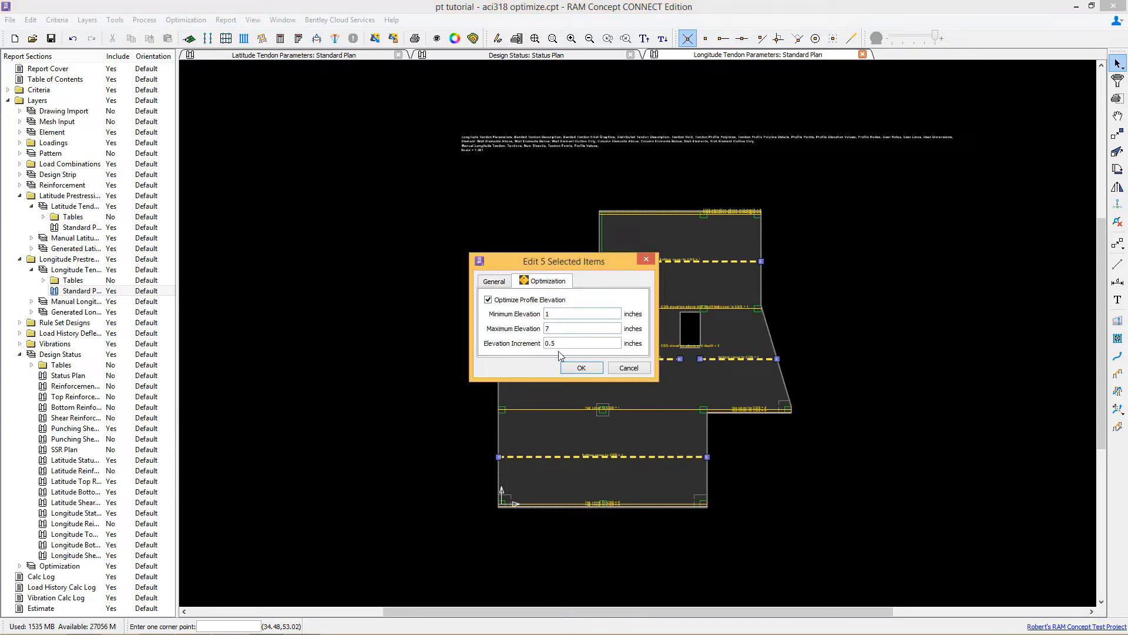
left_click(580, 368)
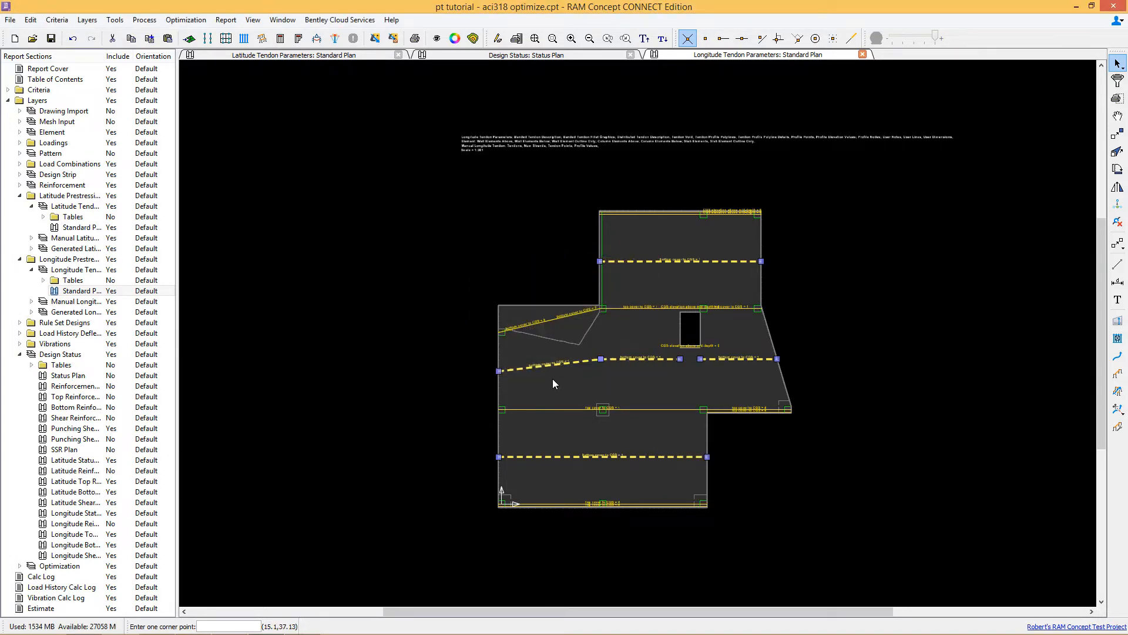
Step: Review the optimization settings of the support profile point at the slab's left edge
scroll(531, 322, "up", 5)
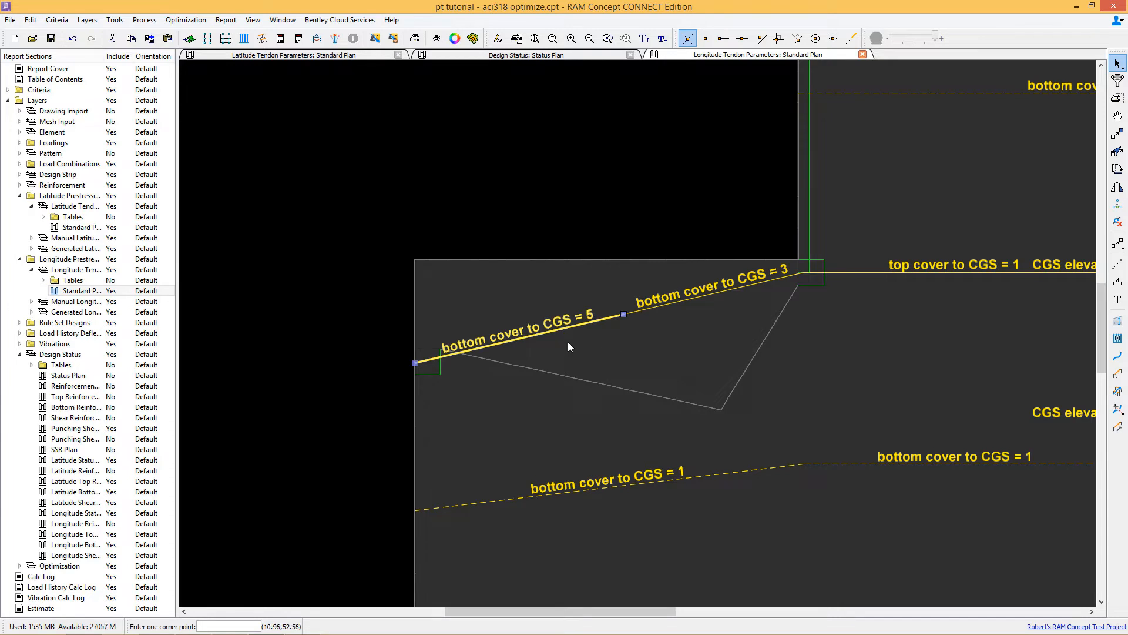
right_click(532, 298)
left_click(546, 304)
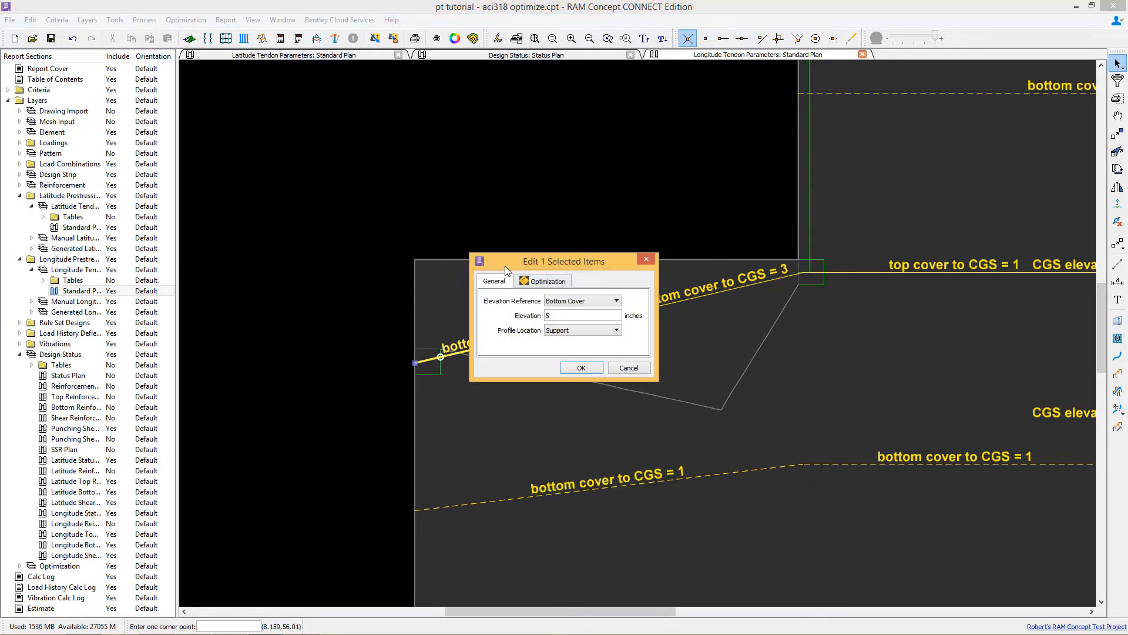
left_click(548, 282)
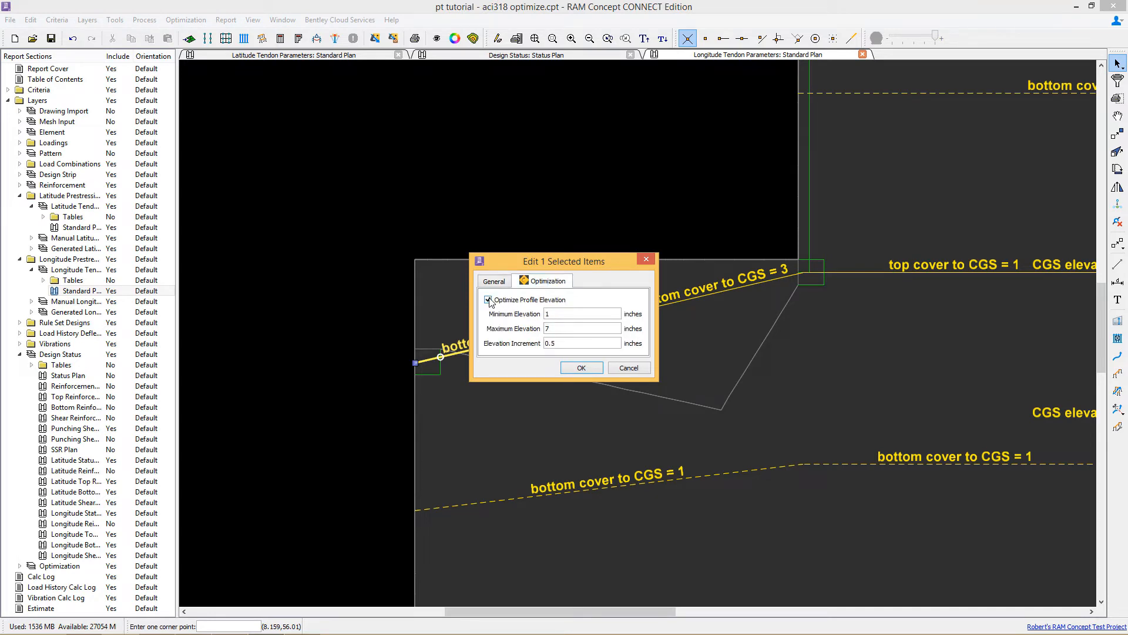
left_click_drag(555, 264, 400, 182)
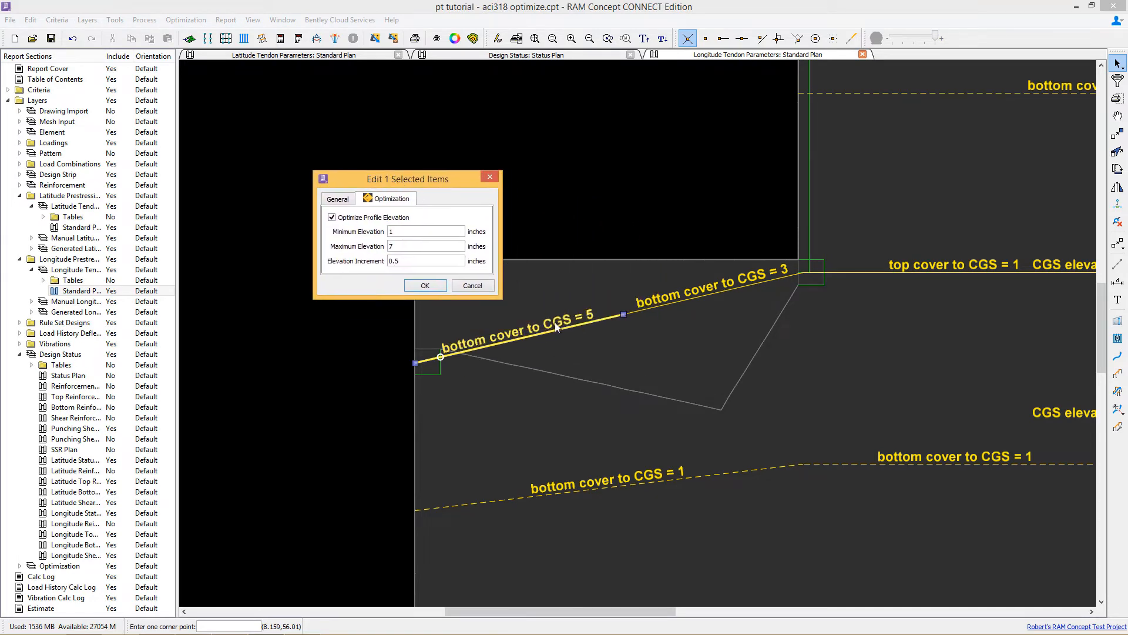
left_click_drag(403, 247, 374, 249)
double_click(398, 233)
left_click(426, 286)
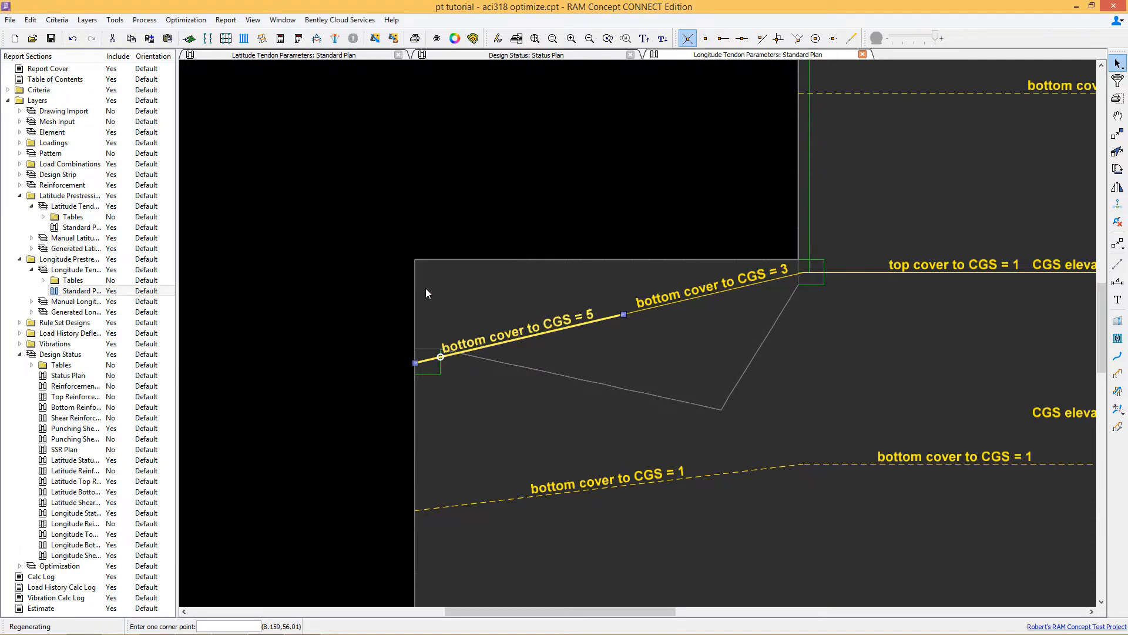
Step: Show the longitude distributed tendon areas in the plan's visible objects
scroll(479, 250, "down", 4)
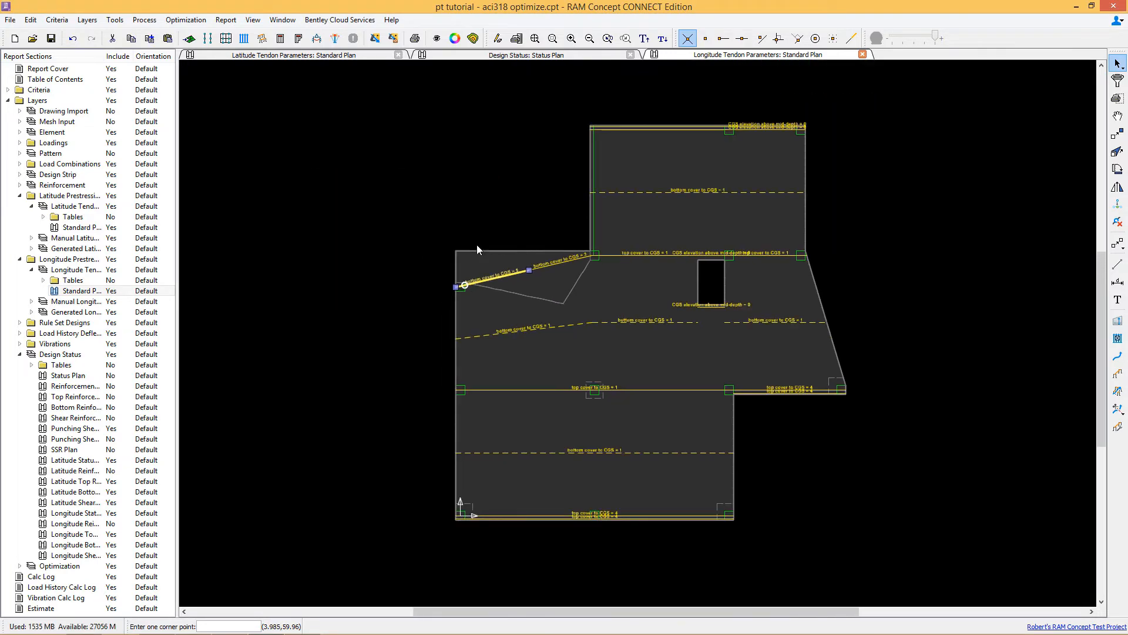
left_click(436, 40)
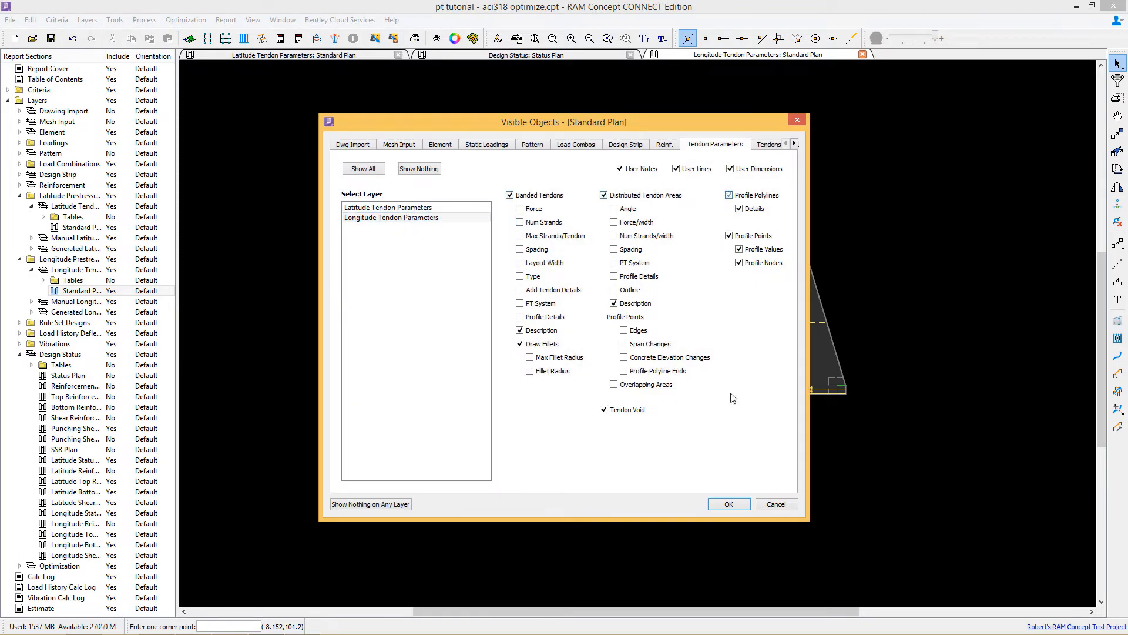
left_click(709, 500)
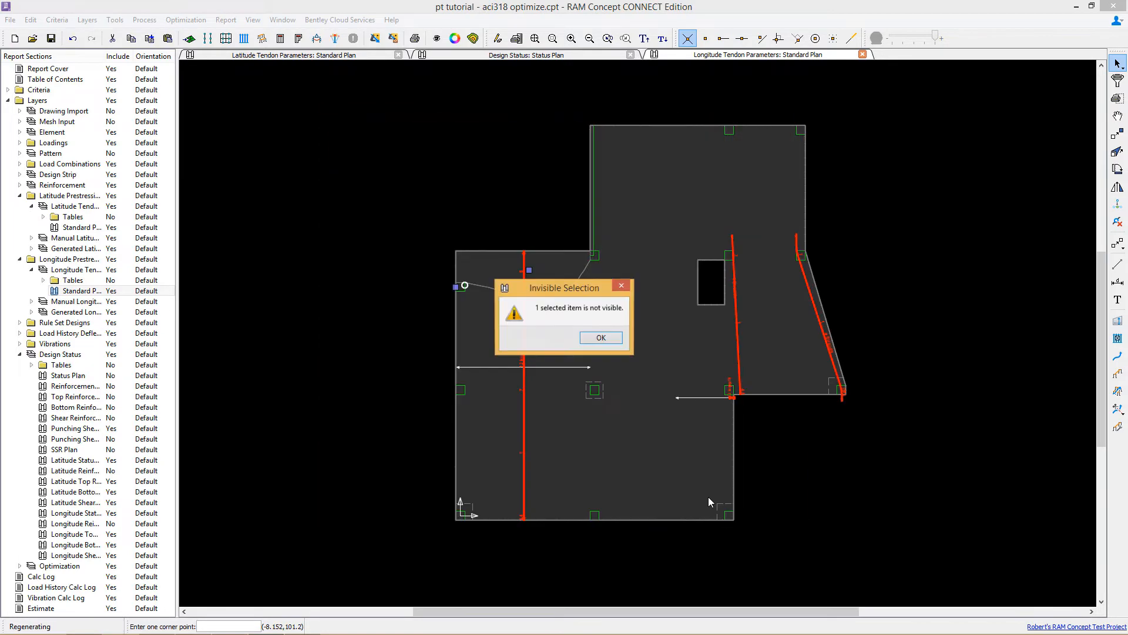
key("Return")
Step: Select the lower distributed tendon area and set its optimization force increment to 0.5 kips/ft
left_click(601, 483, "shift")
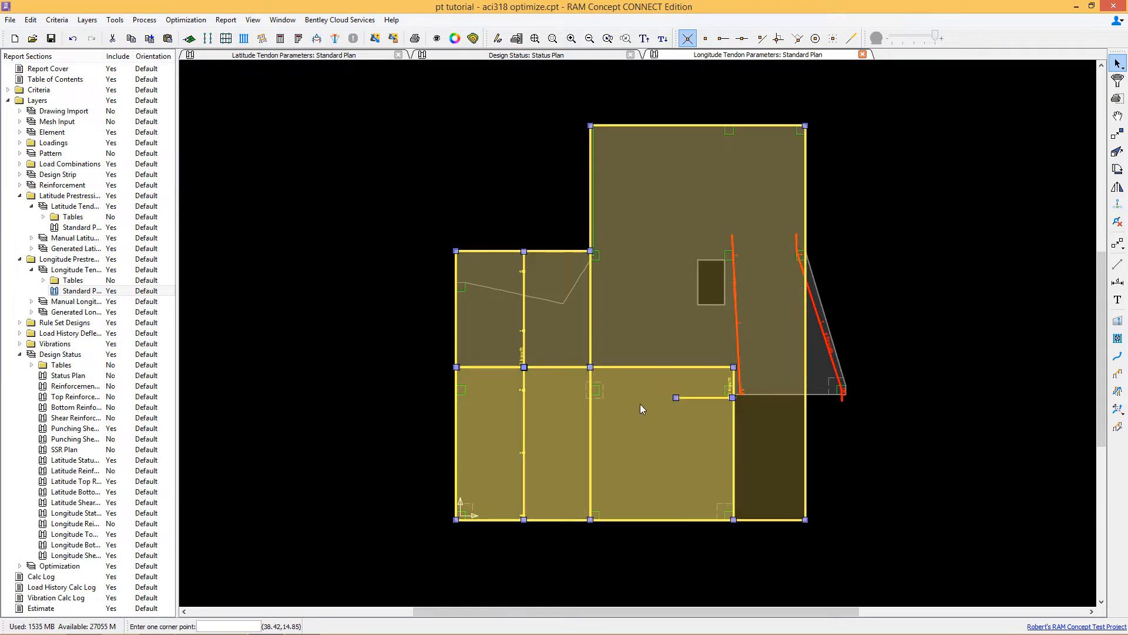
left_click(565, 340, "ctrl")
left_click(609, 340, "ctrl")
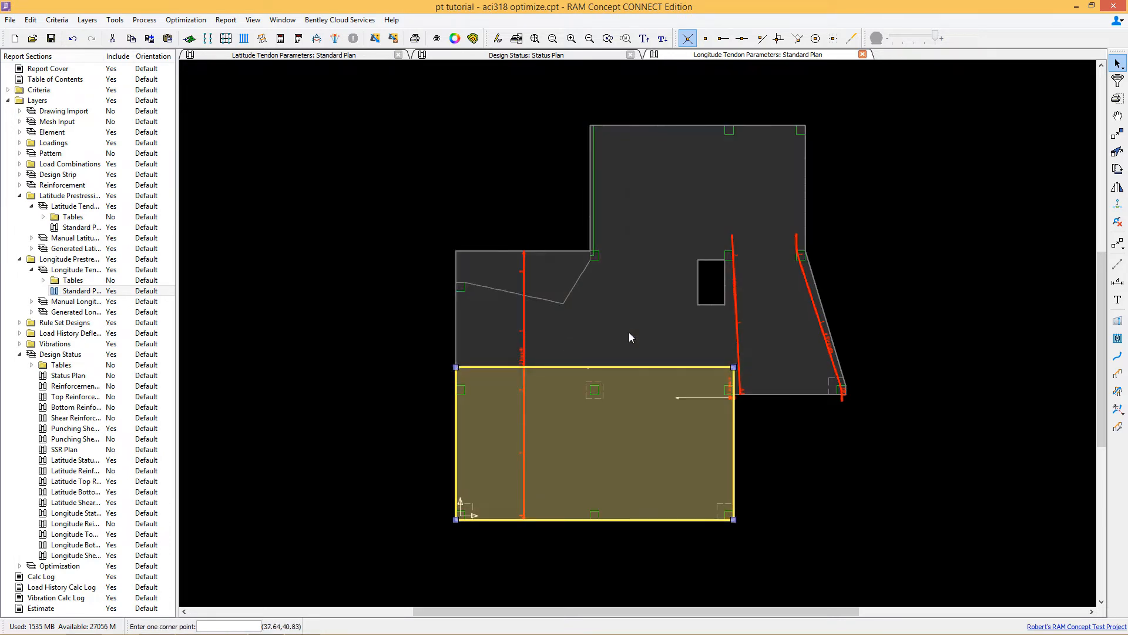
right_click(638, 415)
left_click(682, 423)
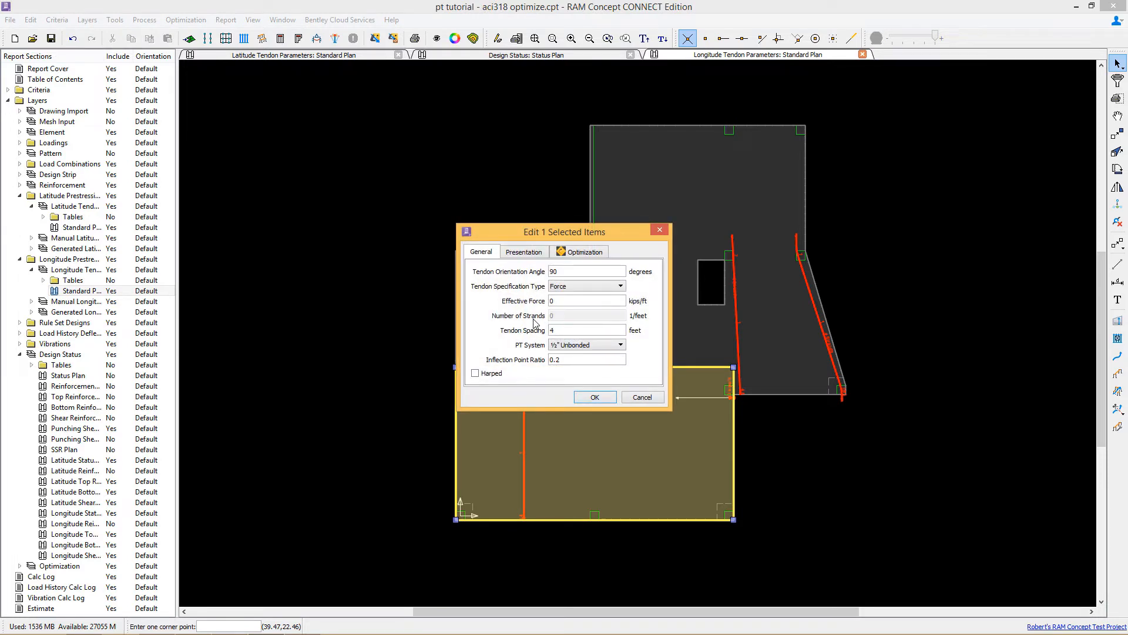
left_click(573, 253)
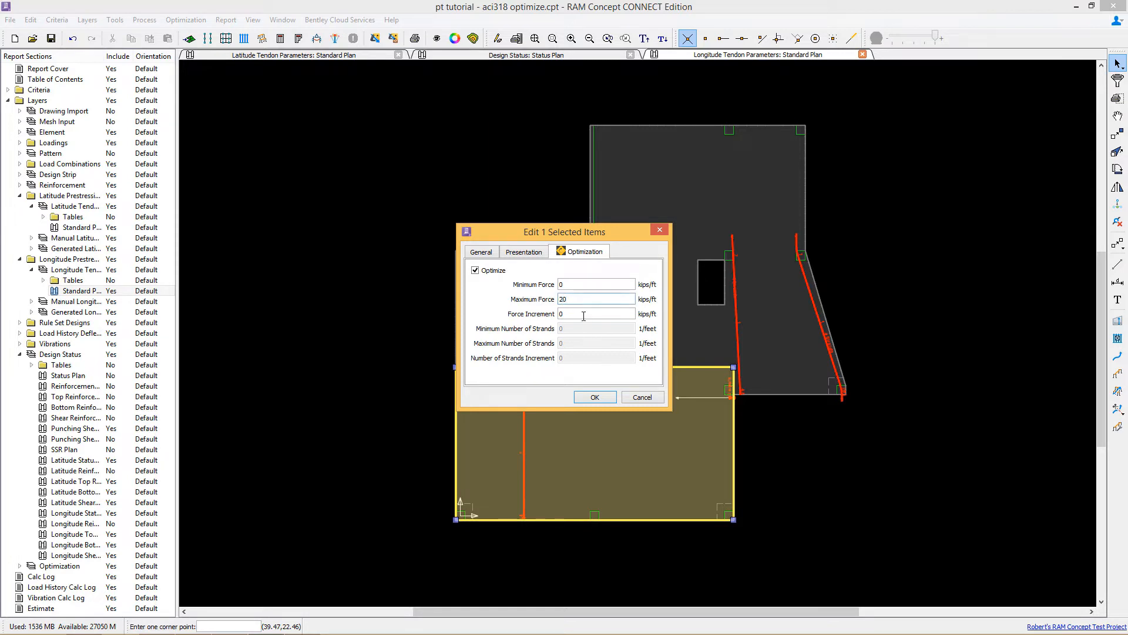
key("Tab")
type(".1")
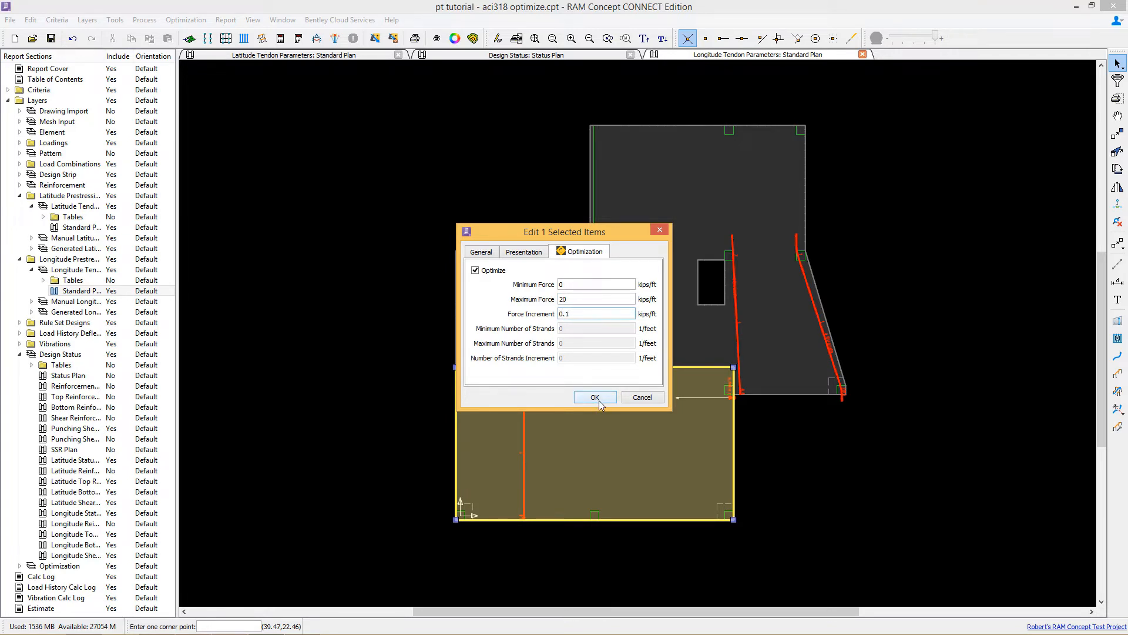
key("BackSpace")
type("5")
left_click(591, 403)
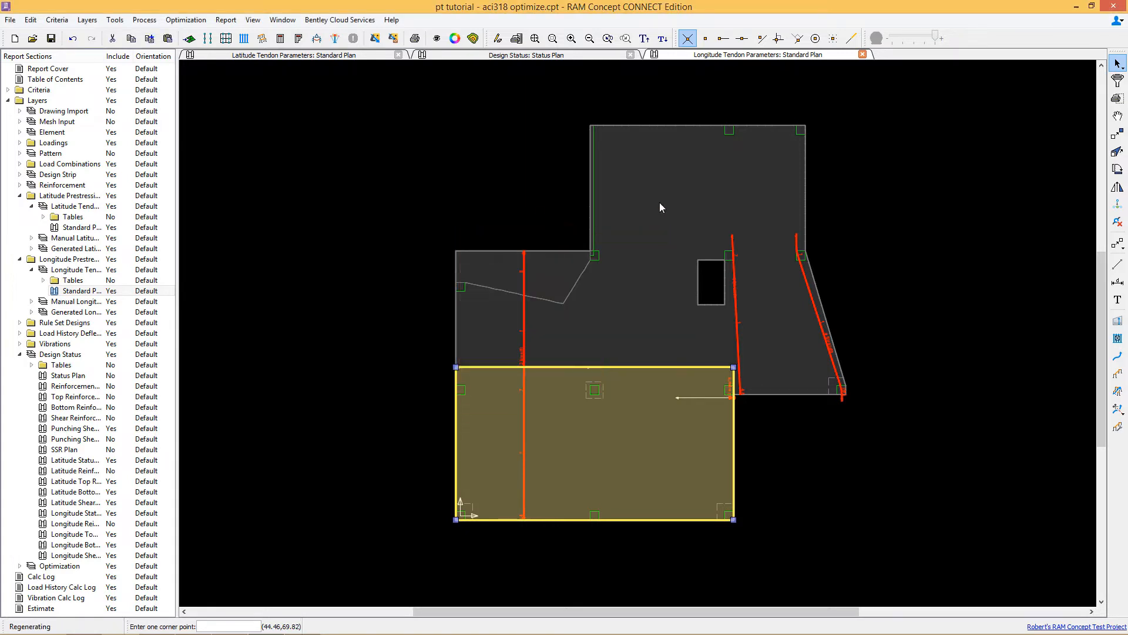
Step: Set the upper distributed tendon area's optimization maximum force to 20 kips/ft
left_click(659, 202)
right_click(660, 200)
left_click(677, 202)
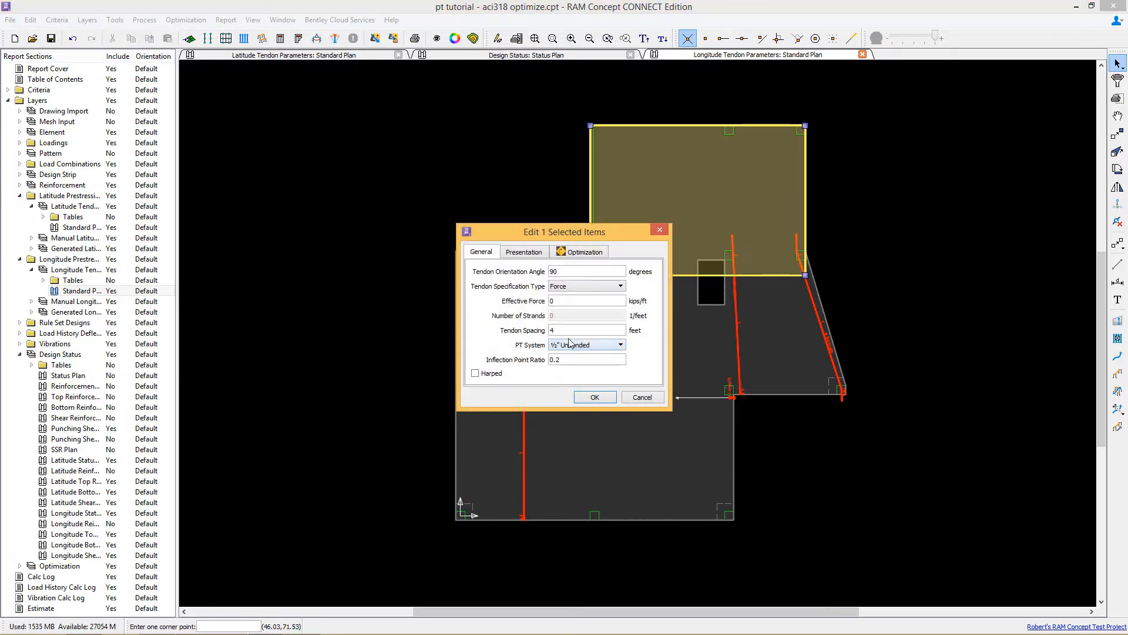
left_click(570, 253)
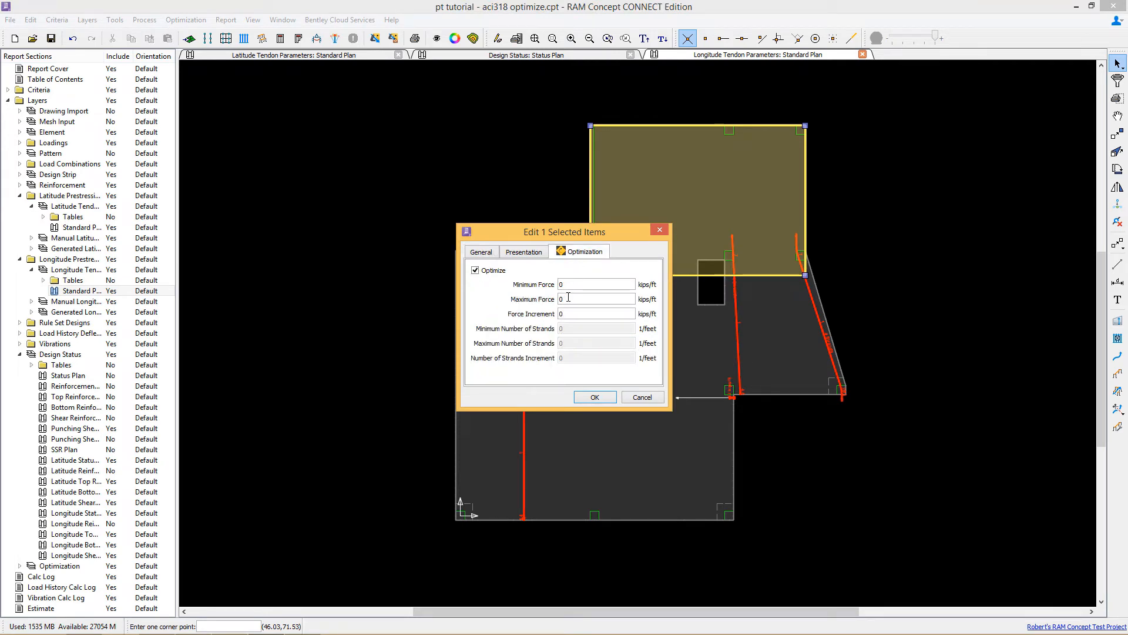
double_click(571, 299)
type("20")
key("Tab")
left_click(579, 398)
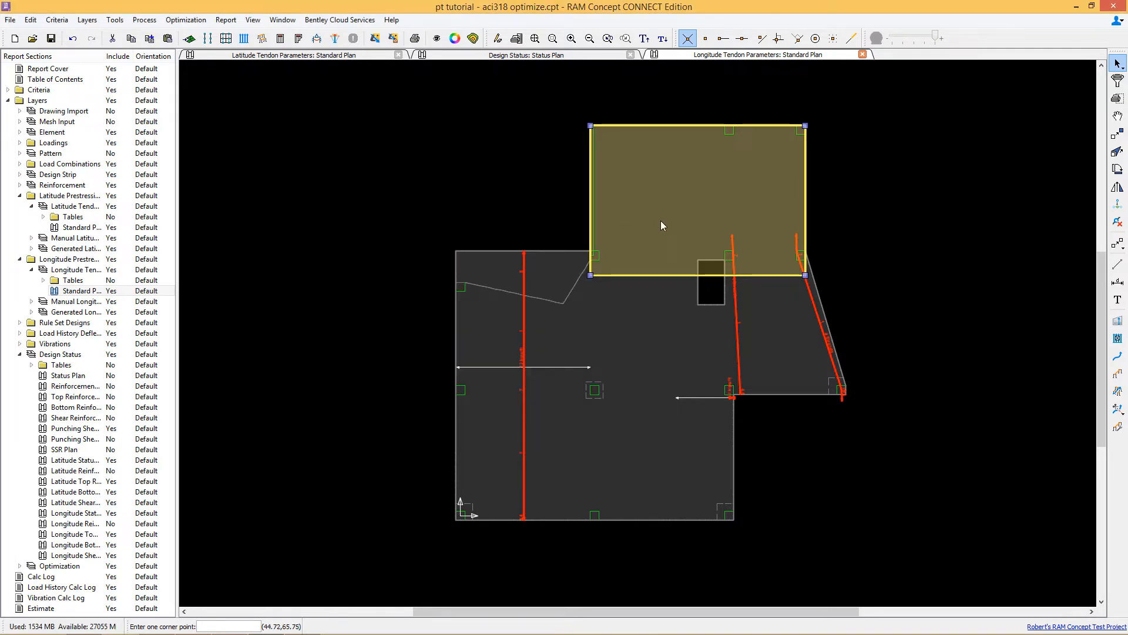
Step: Select the remaining left and right distributed tendon areas and set their optimization force range to 12–24 kips/ft with 0.5 increment
left_click(510, 353)
left_click_drag(621, 343, 647, 360)
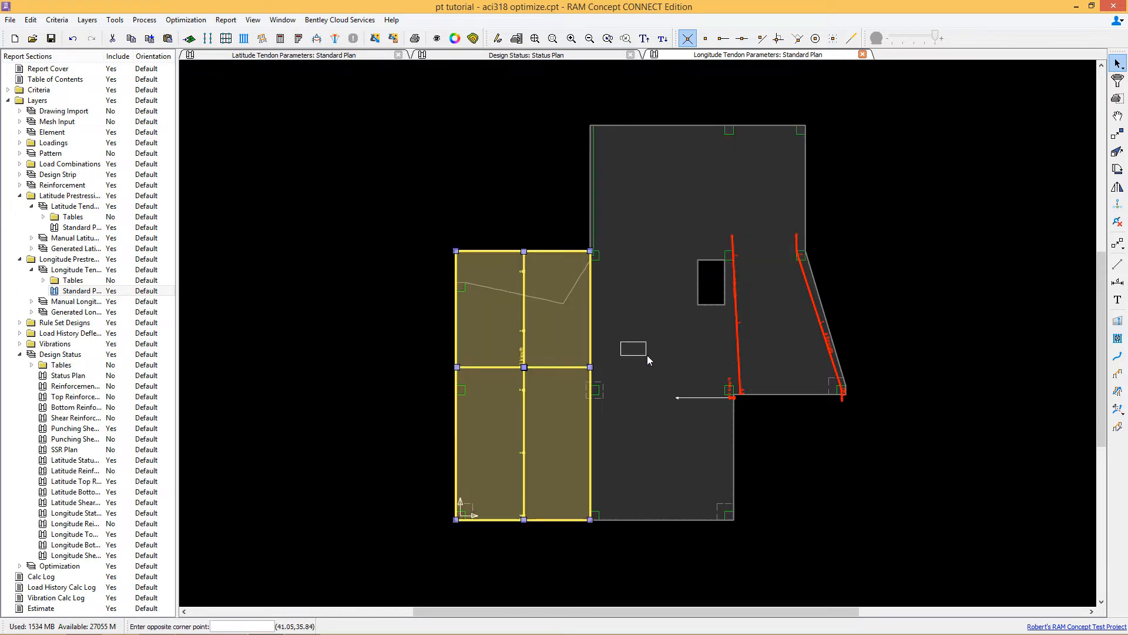
left_click(653, 355, "shift")
right_click(647, 338)
left_click(670, 345)
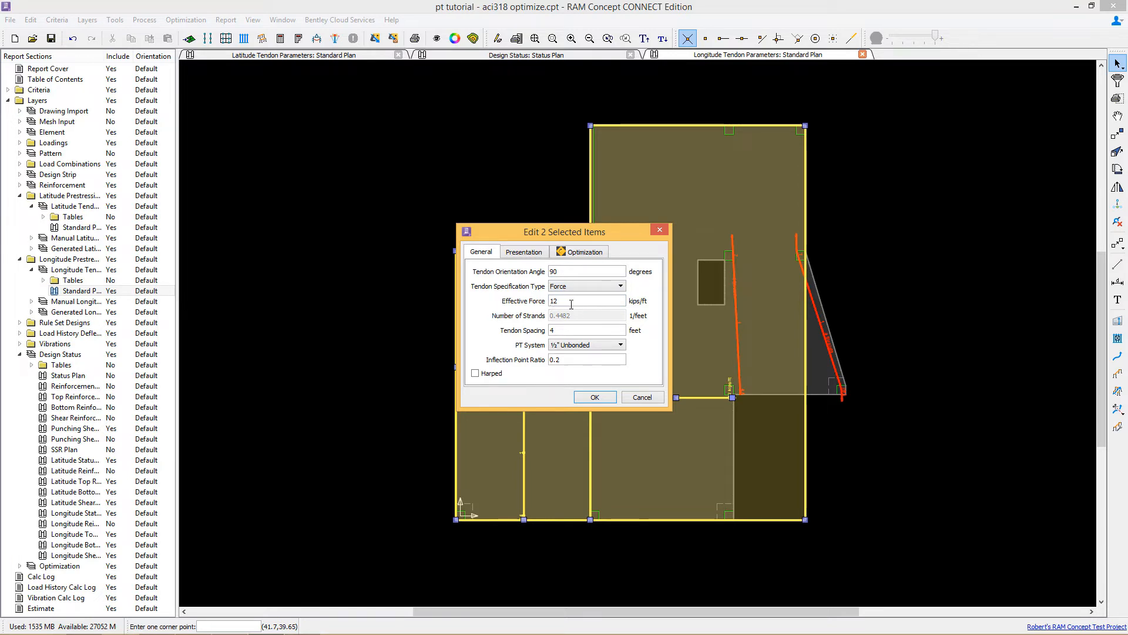
left_click(581, 252)
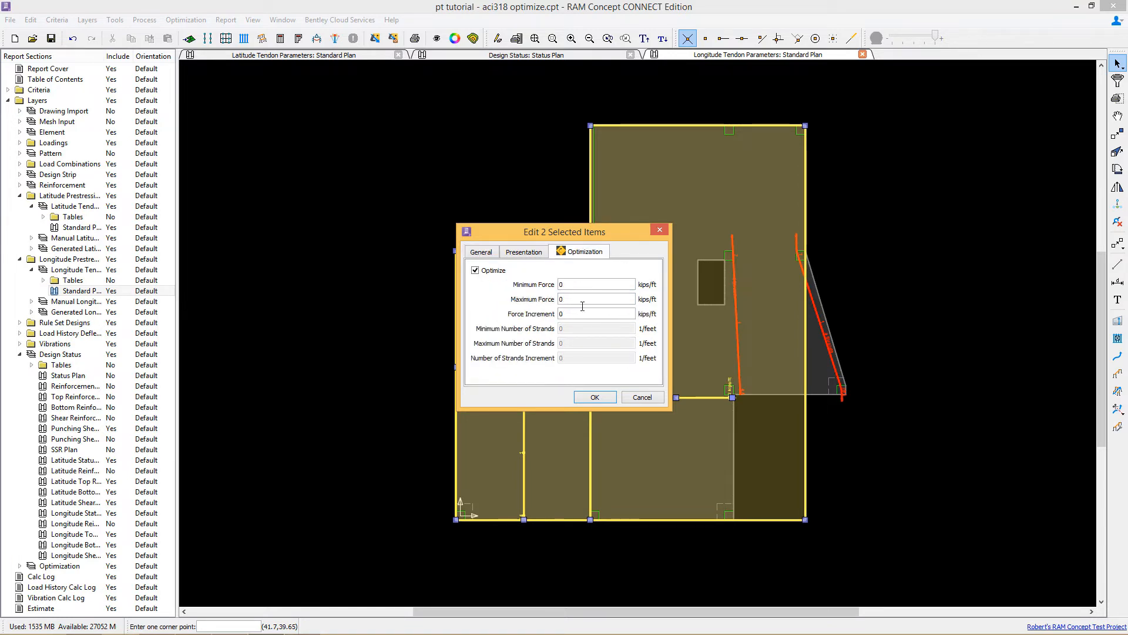
double_click(577, 286)
type("12")
double_click(571, 300)
double_click(573, 313)
type("0.5")
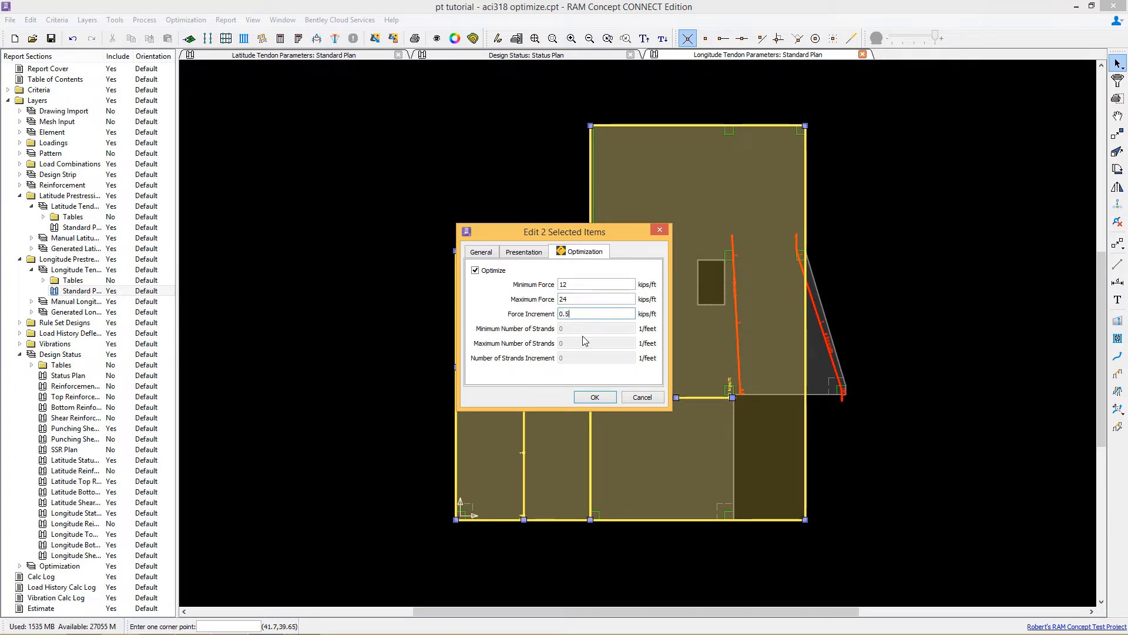
left_click(605, 397)
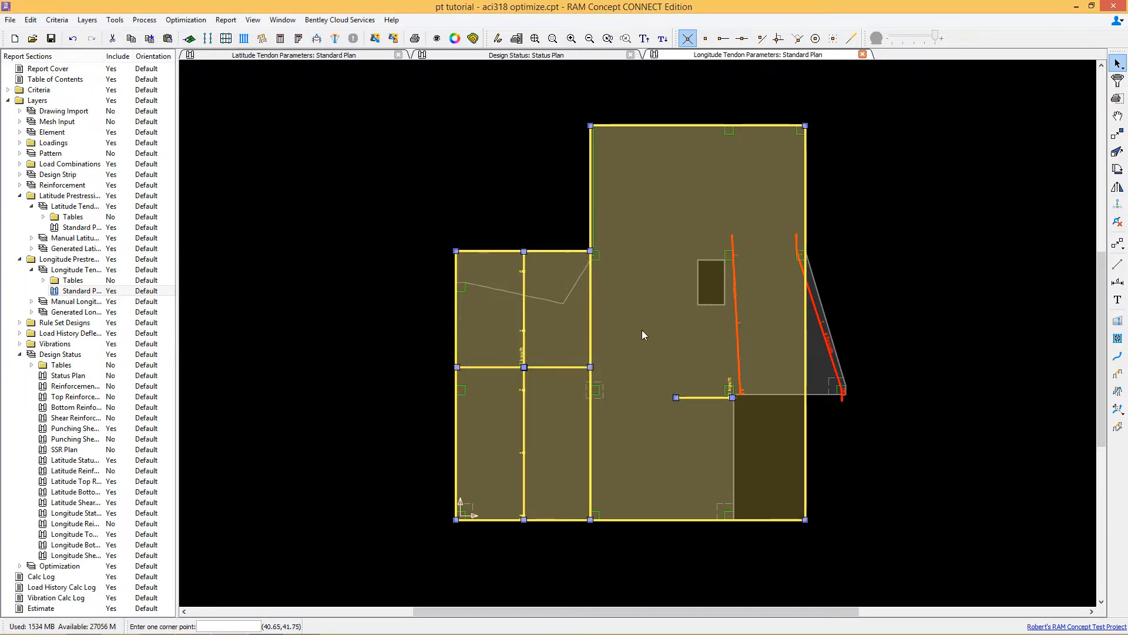
Step: Select the interior banded tendon and set its strand optimization with a minimum of 4 strands and its maximum strand count
left_click(737, 336)
right_click(774, 335)
left_click(783, 341)
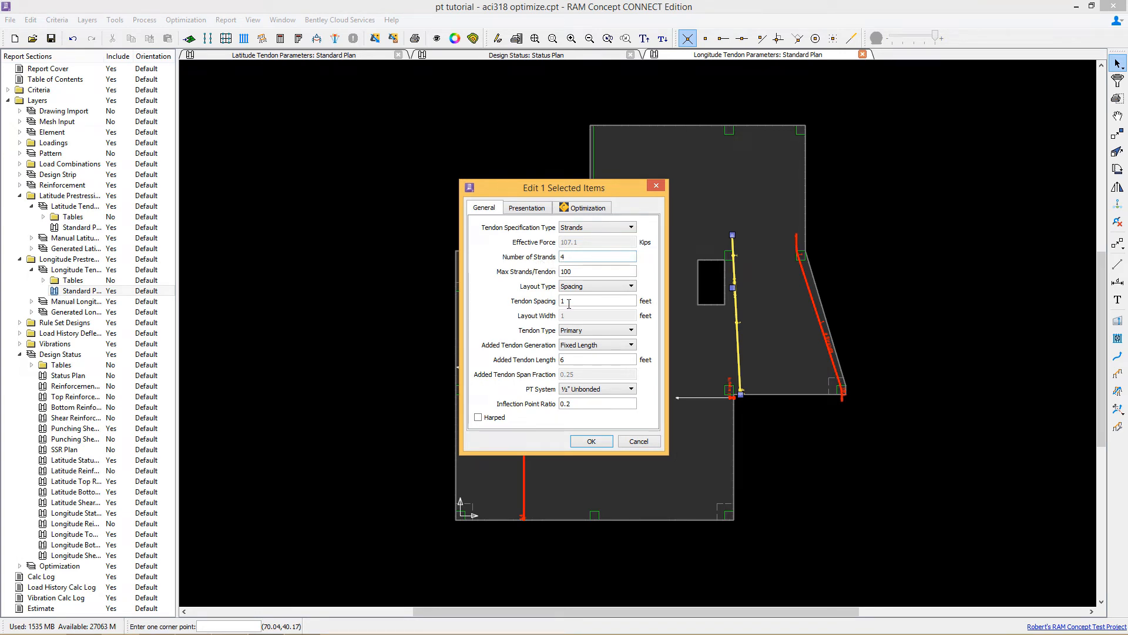
left_click(584, 208)
double_click(568, 285)
type("4")
double_click(574, 300)
type("12")
left_click(591, 441)
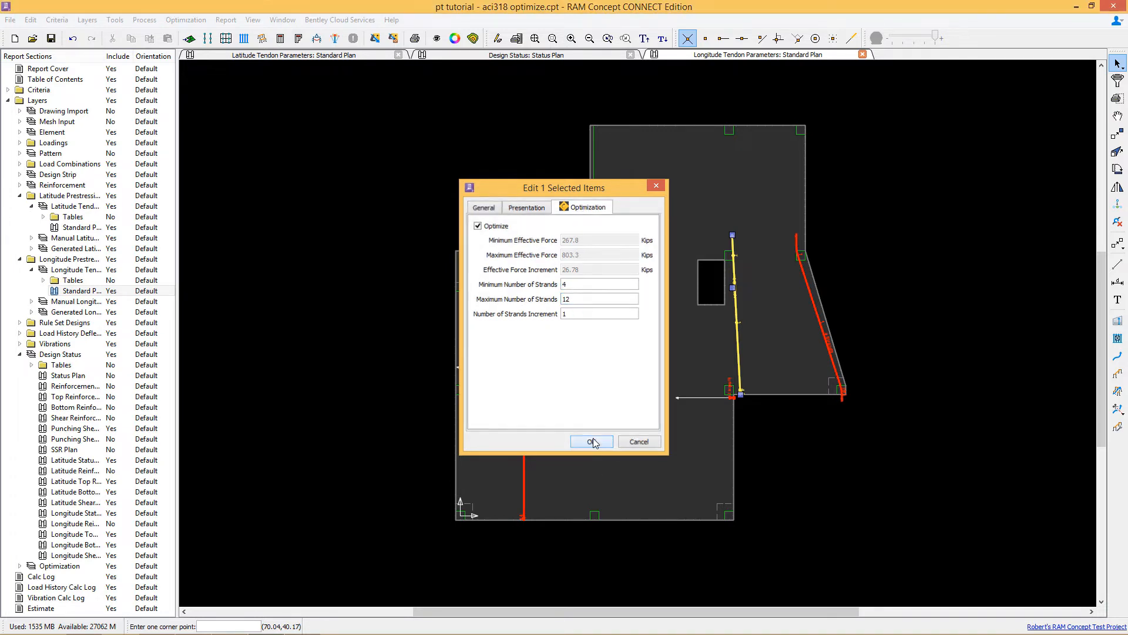
Step: Set the slanted edge banded tendon's strand optimization to a minimum of 4 and maximum of 8 strands
left_click(825, 347)
double_click(823, 349)
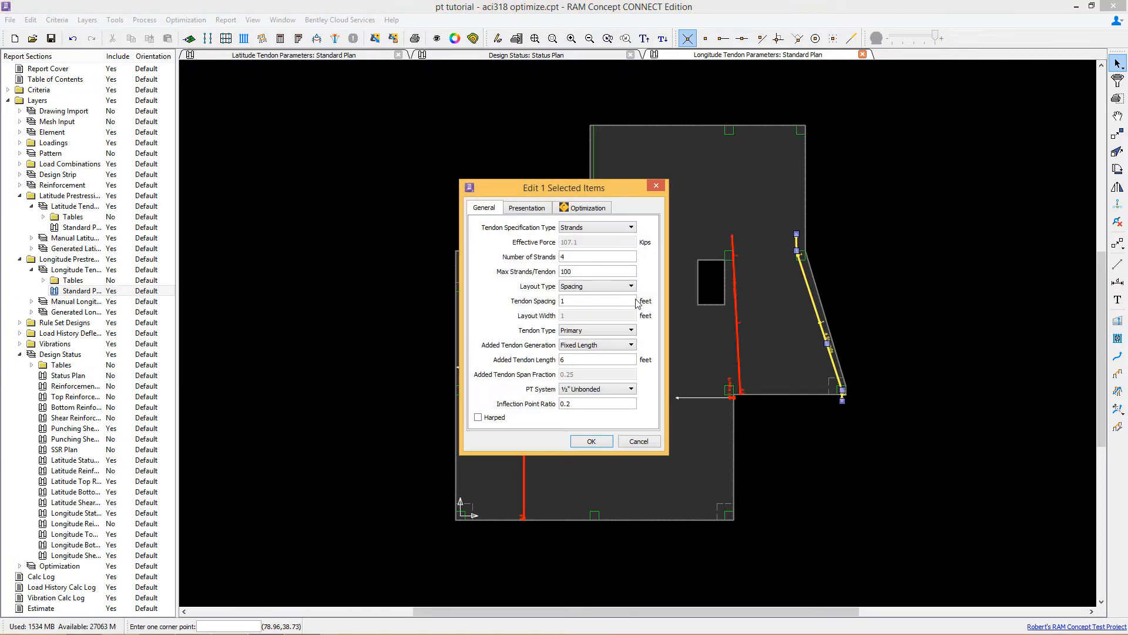
left_click(580, 209)
double_click(570, 284)
type("4")
key("Tab")
type("8")
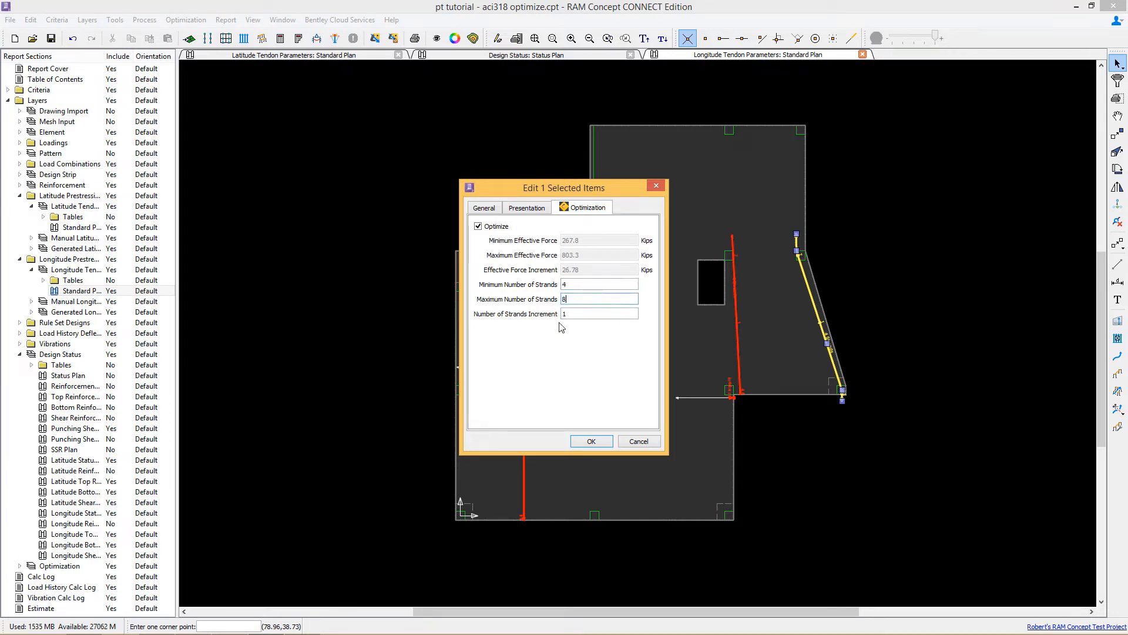
left_click(590, 441)
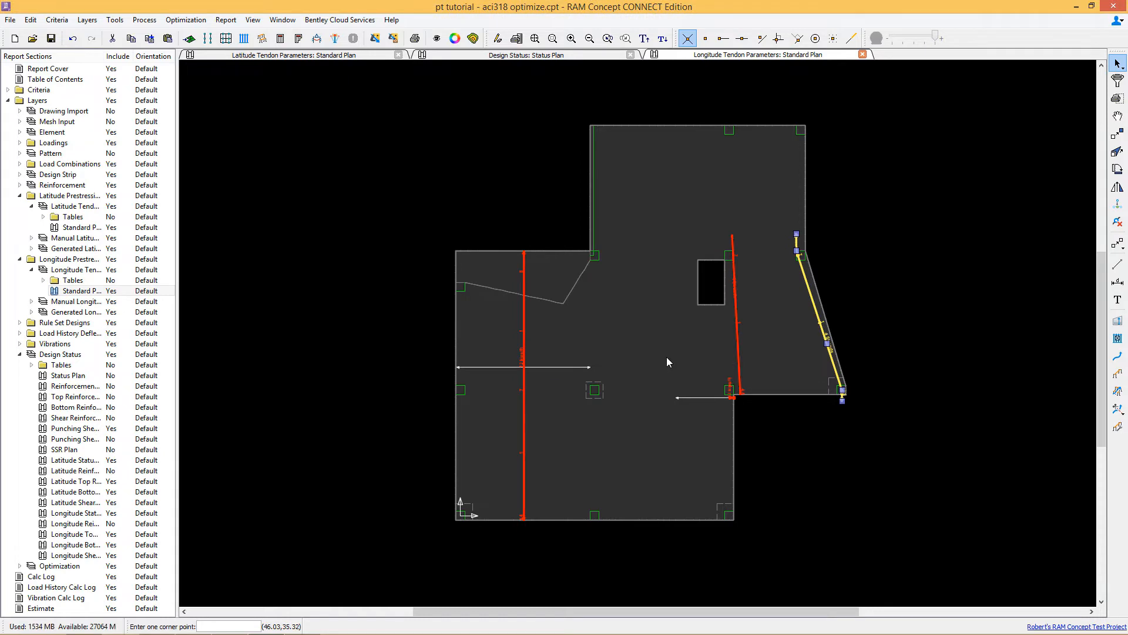
Step: Adjust the longitude tendon plan's visible objects to show the tendon profiles
scroll(667, 358, "down", 2)
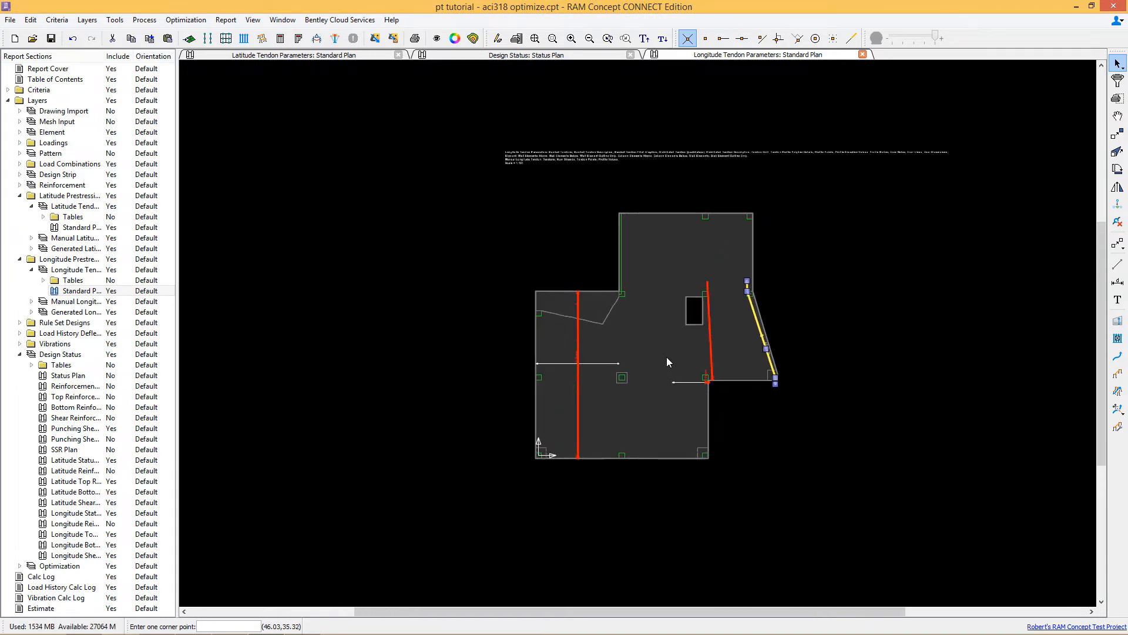
left_click(437, 40)
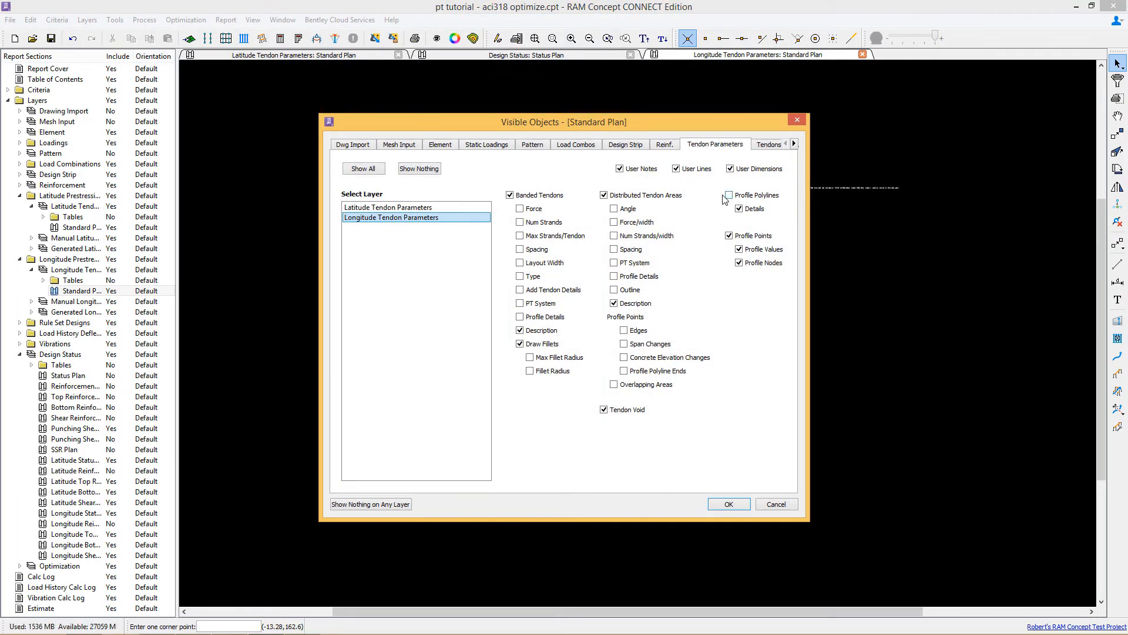
left_click(729, 504)
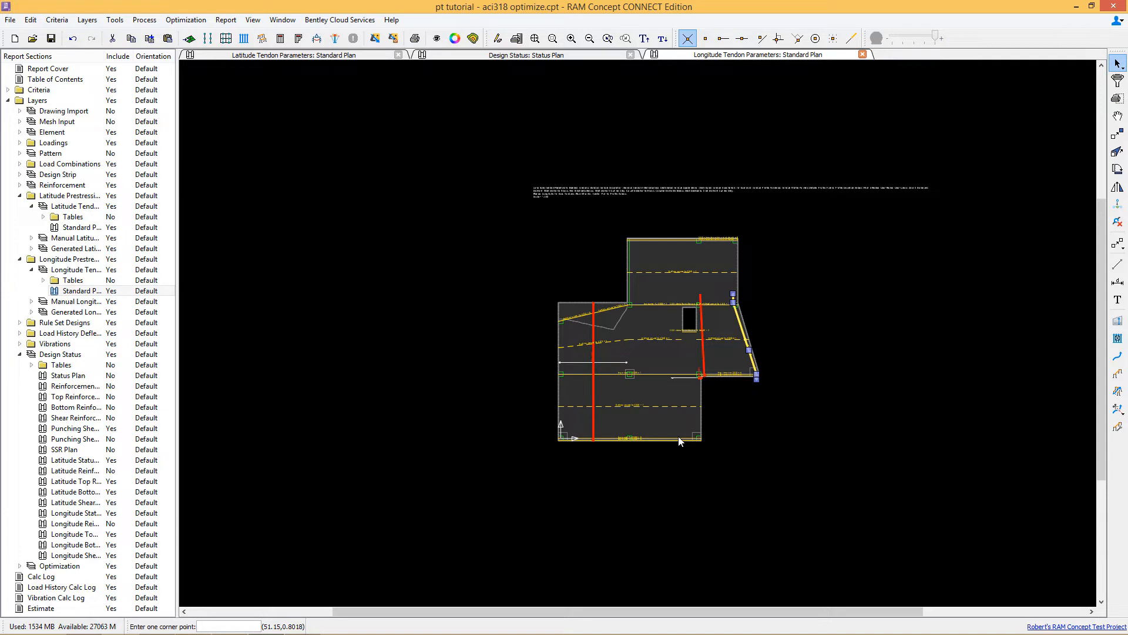
Step: Switch to the design status plan and save the model
left_click(67, 375)
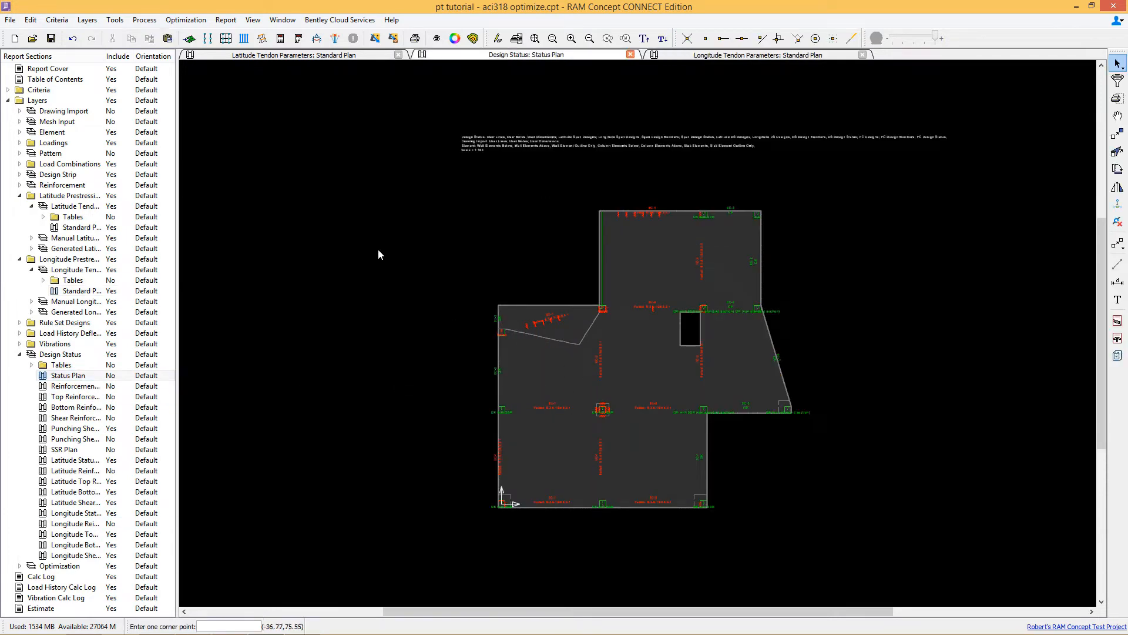
left_click(52, 39)
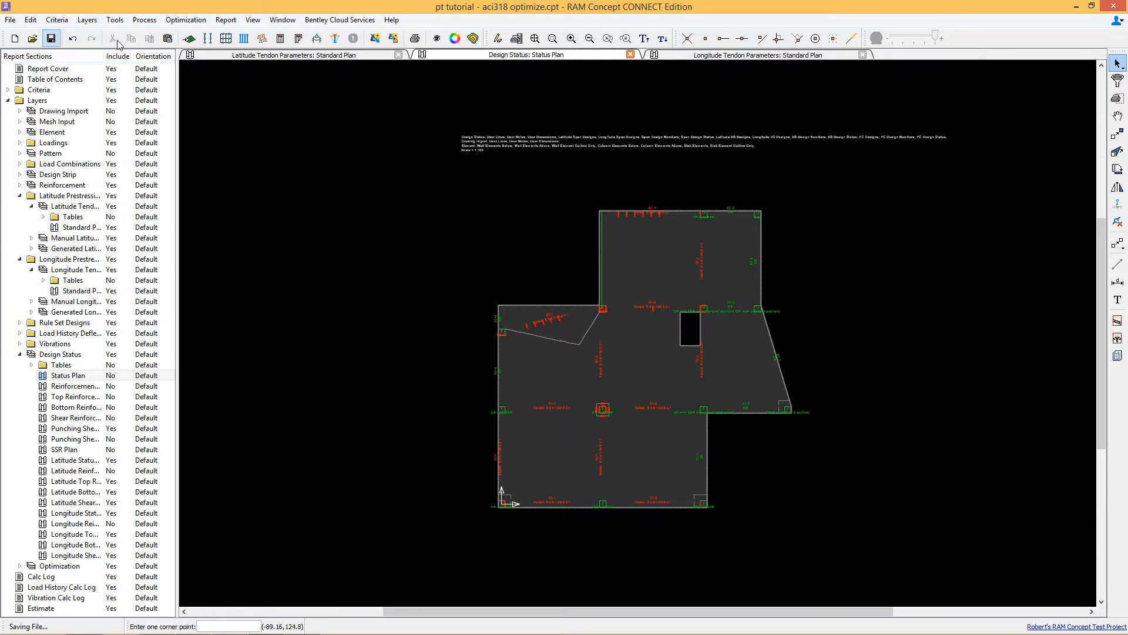
Step: Start tendon optimization with a scenario named tutorial and an improvement tolerance of 1%
left_click(375, 37)
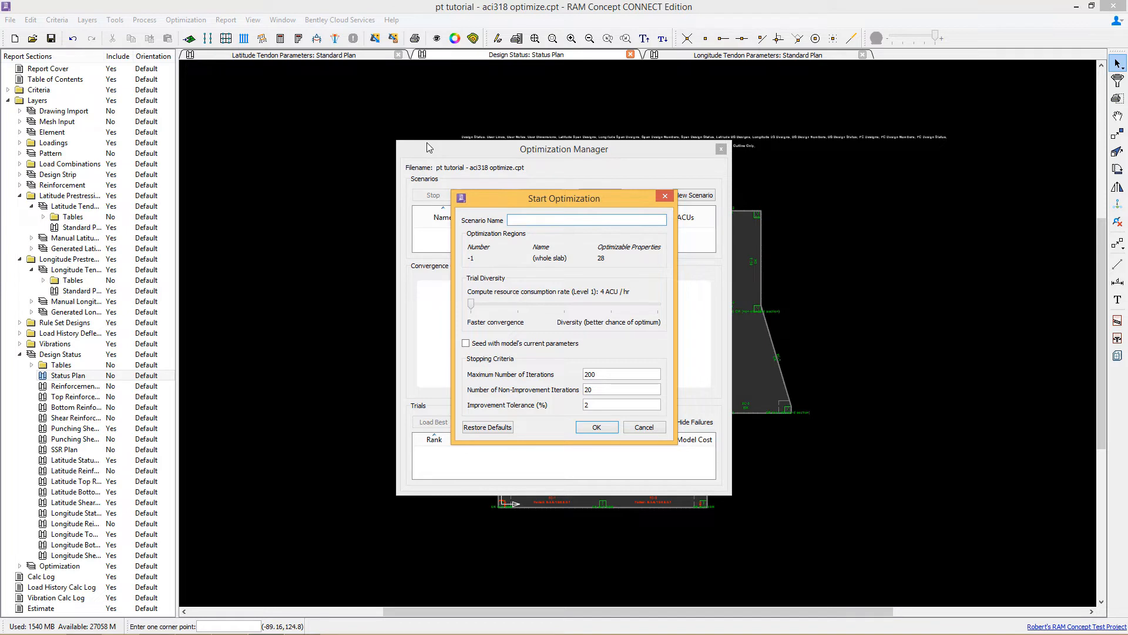
type("tutorial")
double_click(590, 406)
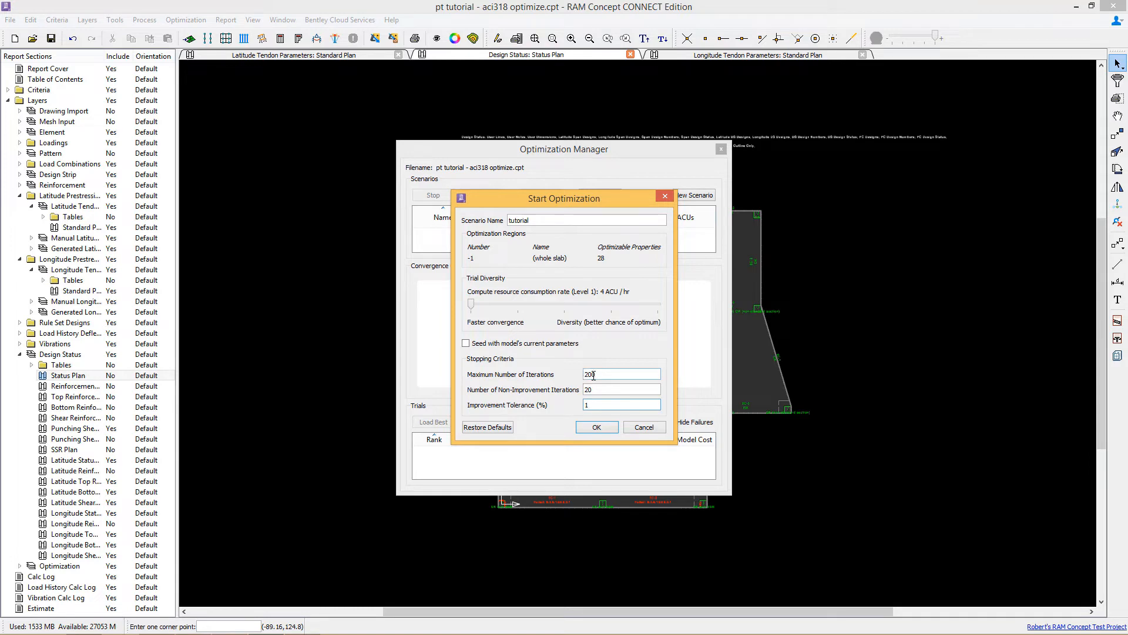
left_click(598, 428)
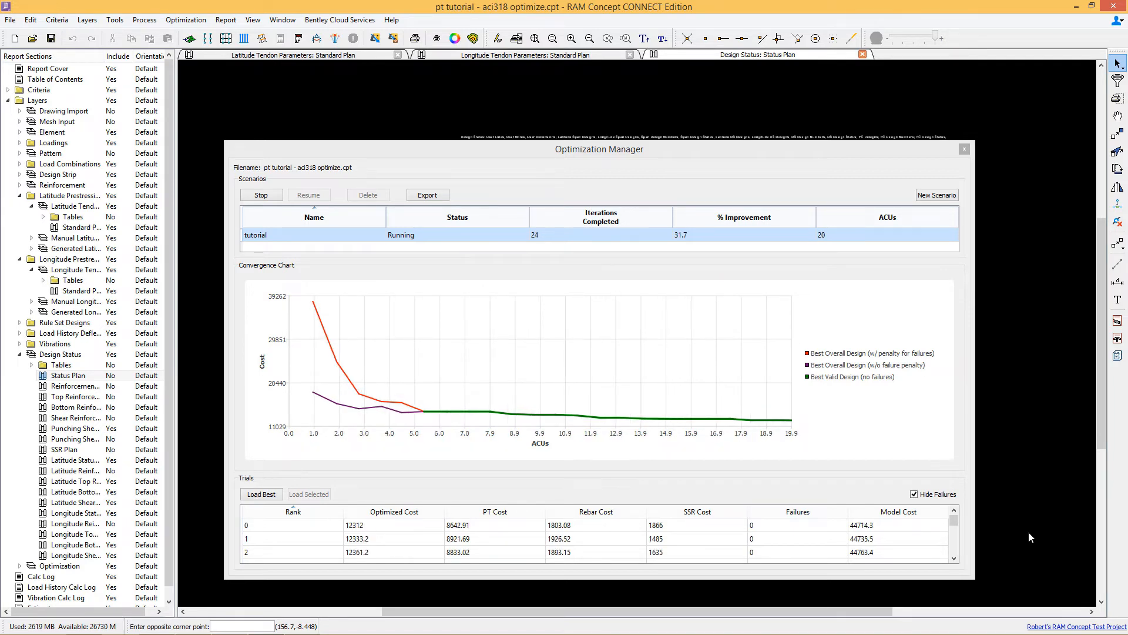
Step: Reopen the Optimization Manager and select the tutorial scenario
left_click(965, 148)
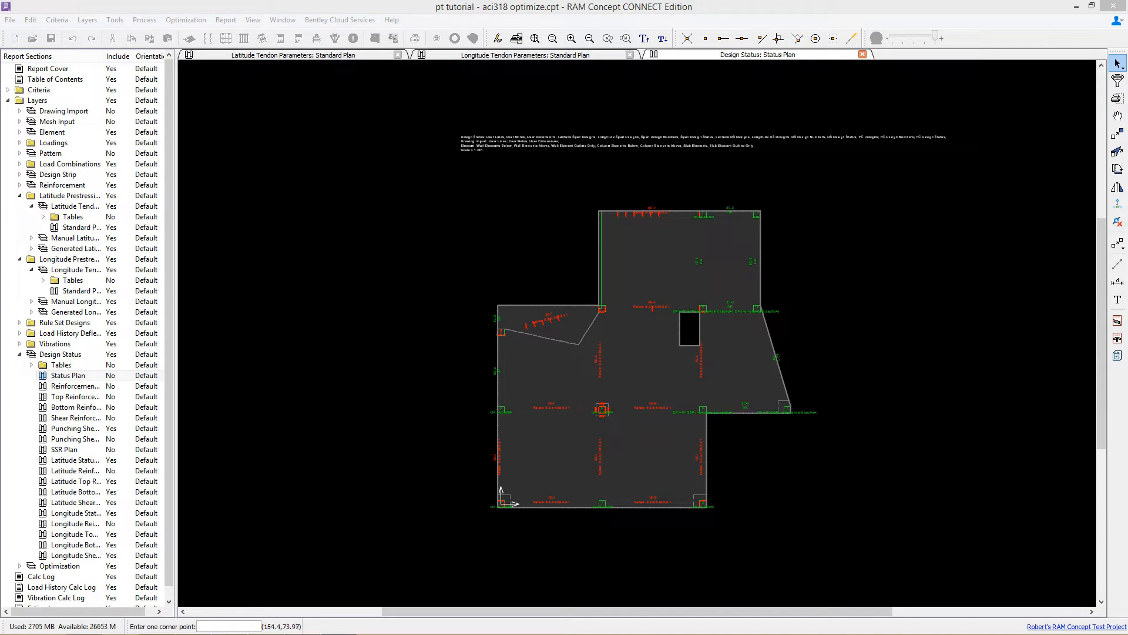
left_click(422, 4)
left_click(394, 40)
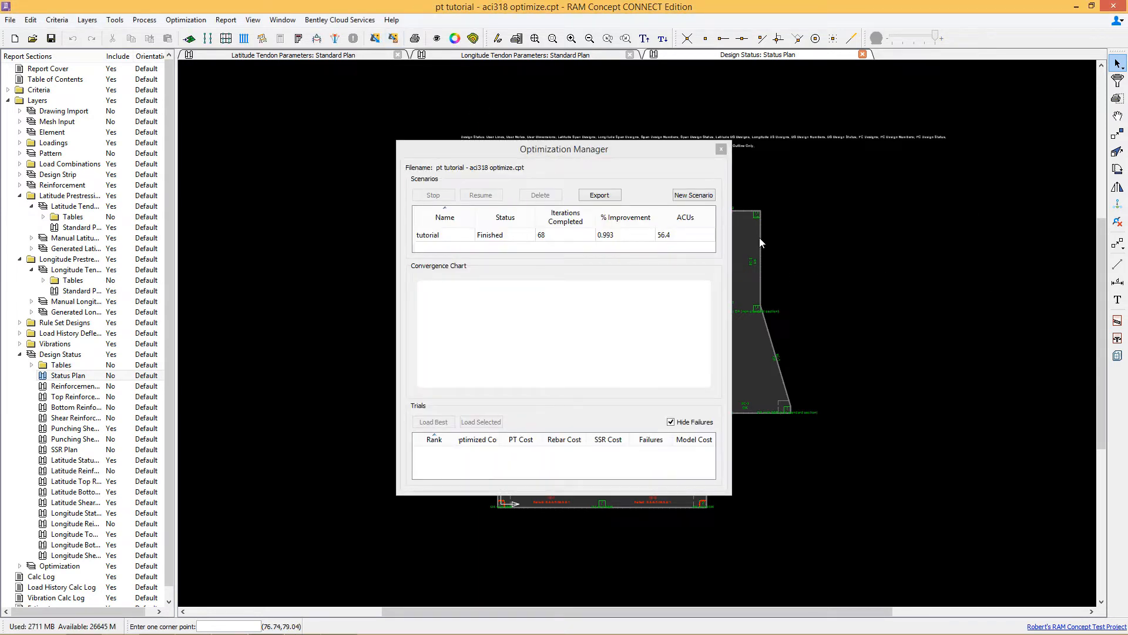
left_click(446, 234)
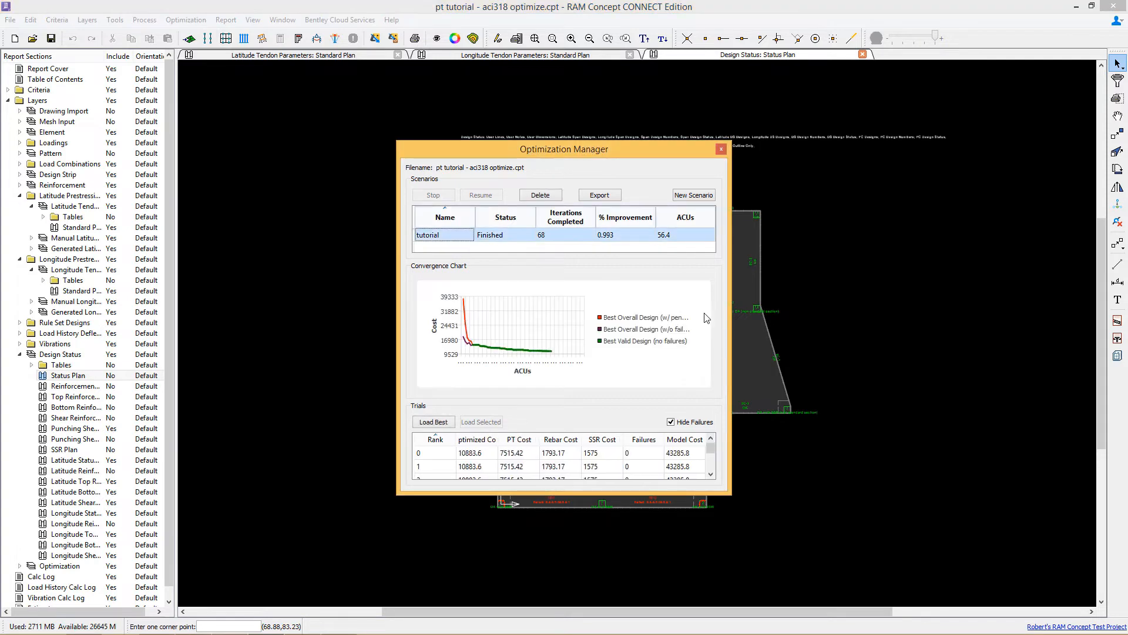
Step: Load the rank 0 trial of the tutorial scenario into the model
left_click_drag(731, 314, 821, 313)
left_click_drag(588, 149, 519, 108)
left_click_drag(810, 459, 865, 515)
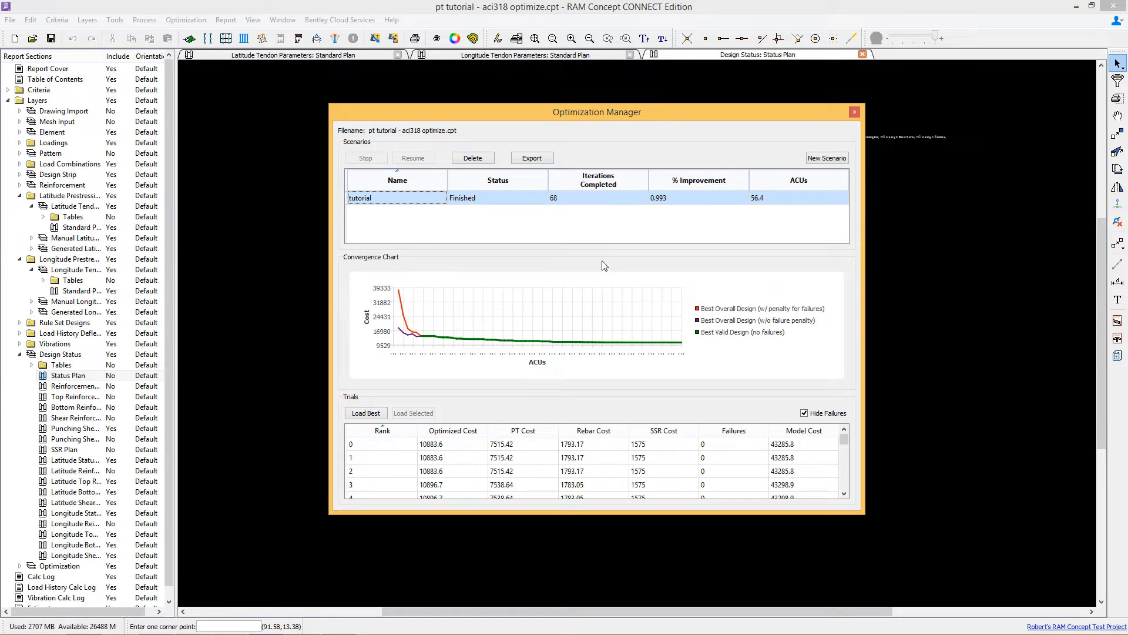
left_click(365, 446)
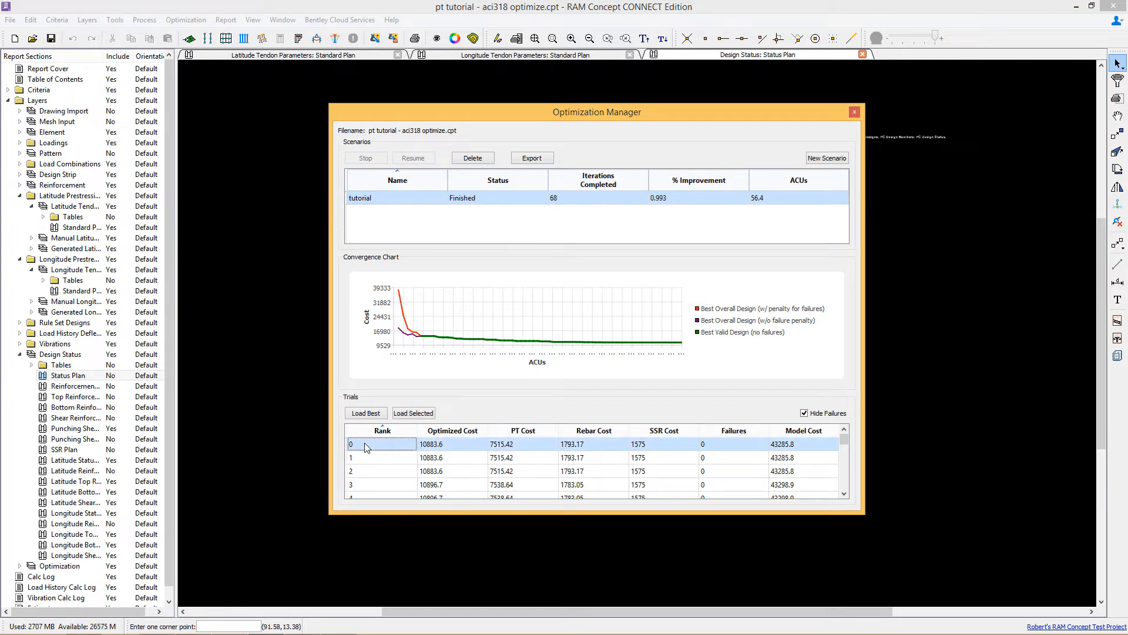
left_click(412, 414)
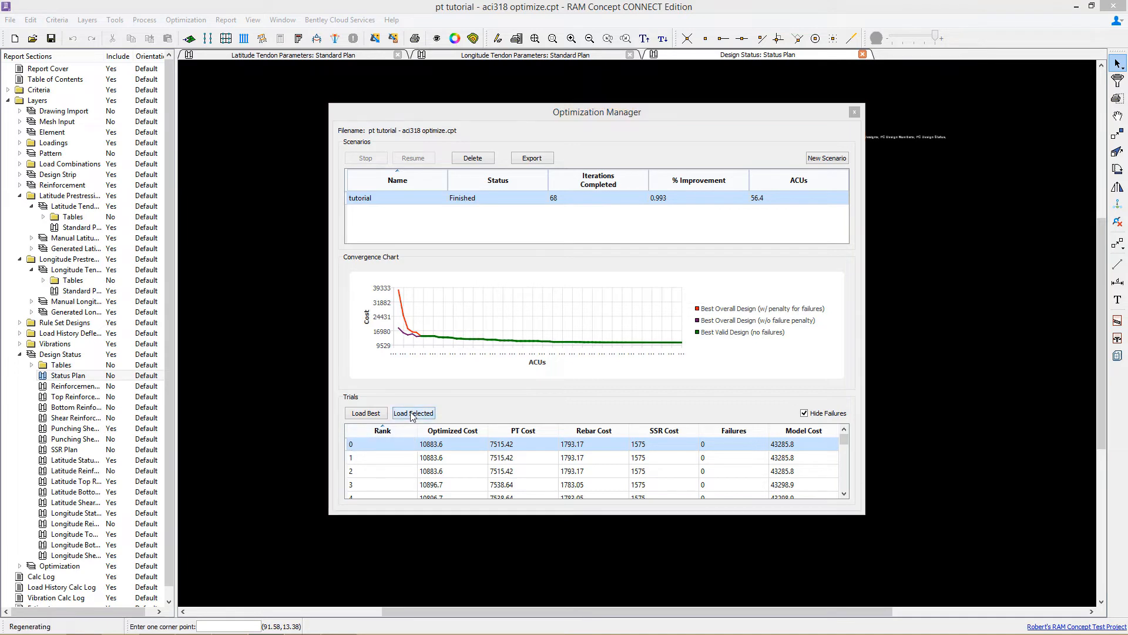
left_click(299, 38)
left_click(592, 375)
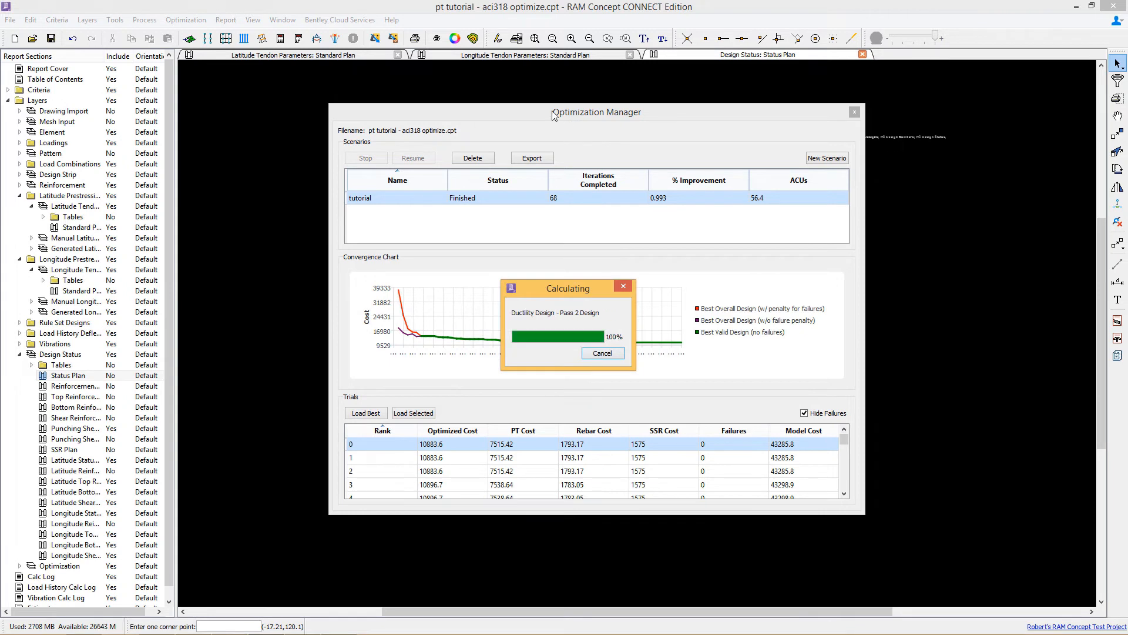
mouse_move(573, 118)
left_mouse_down()
mouse_move(645, 132)
mouse_move(1059, 143)
left_mouse_up()
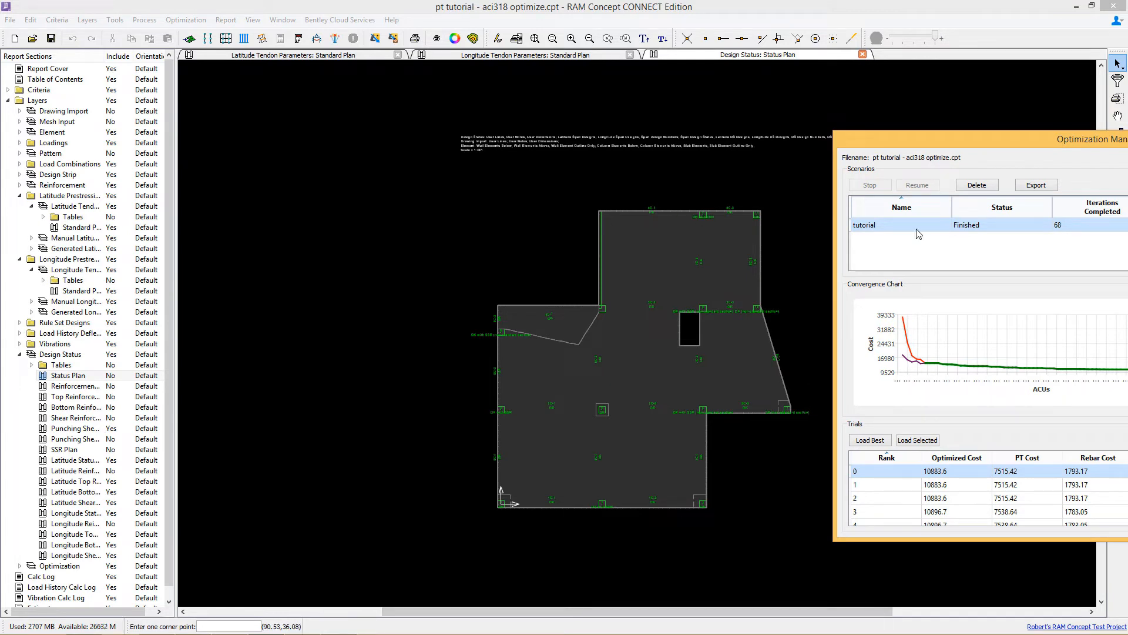
left_click_drag(1003, 139, 597, 95)
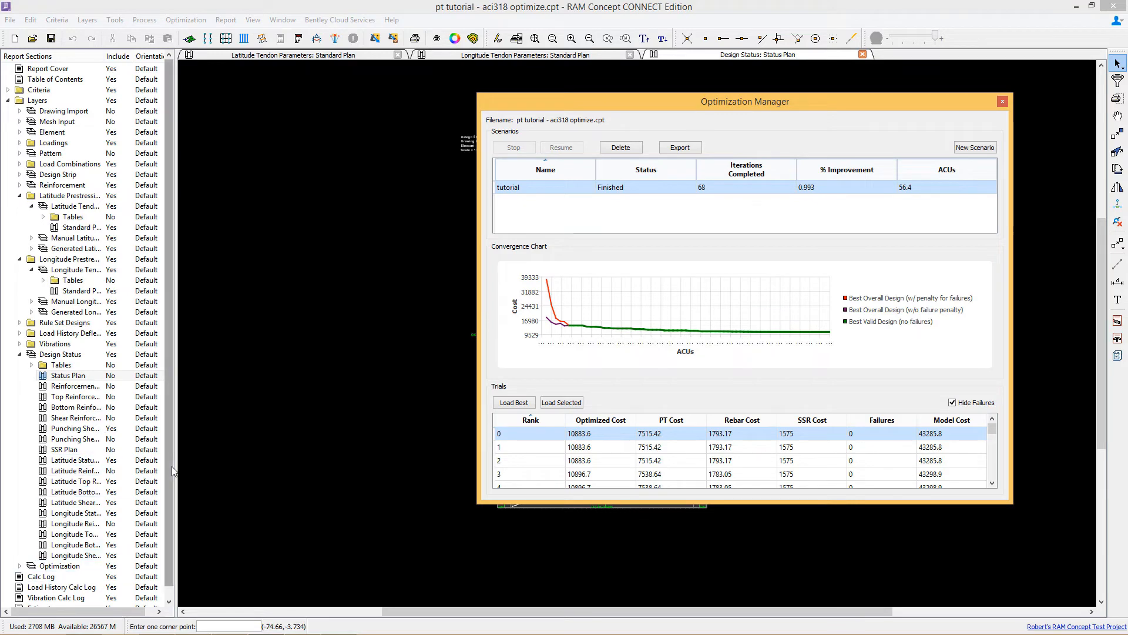
Step: Open the Estimate report section to review the cost breakdown
scroll(47, 594, "down", 1)
left_click(47, 599)
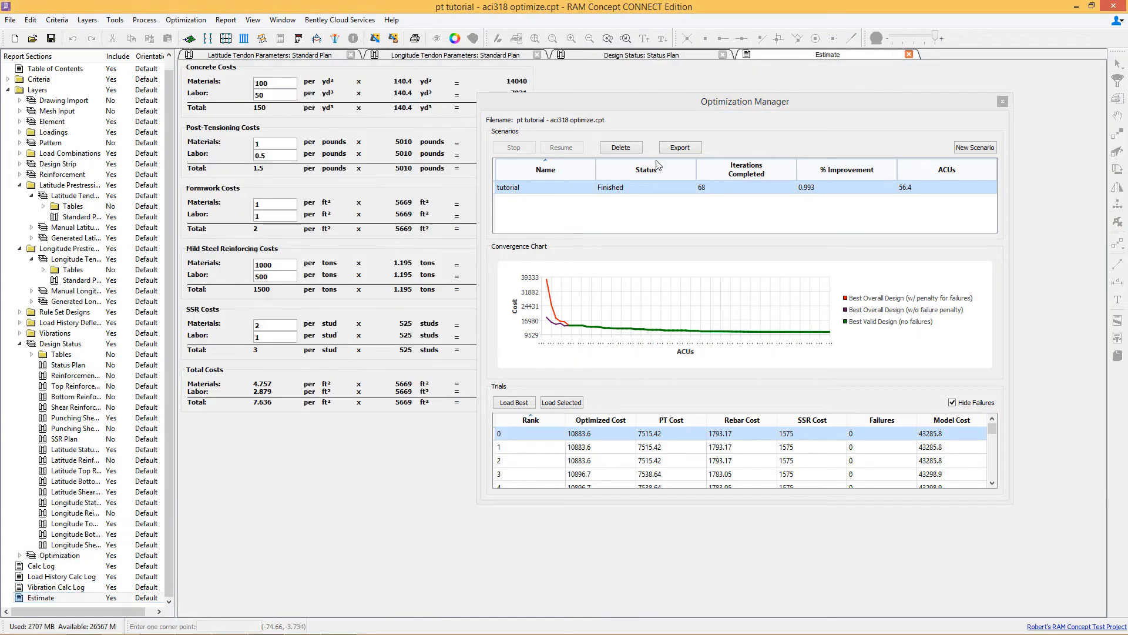
left_click_drag(704, 109, 766, 137)
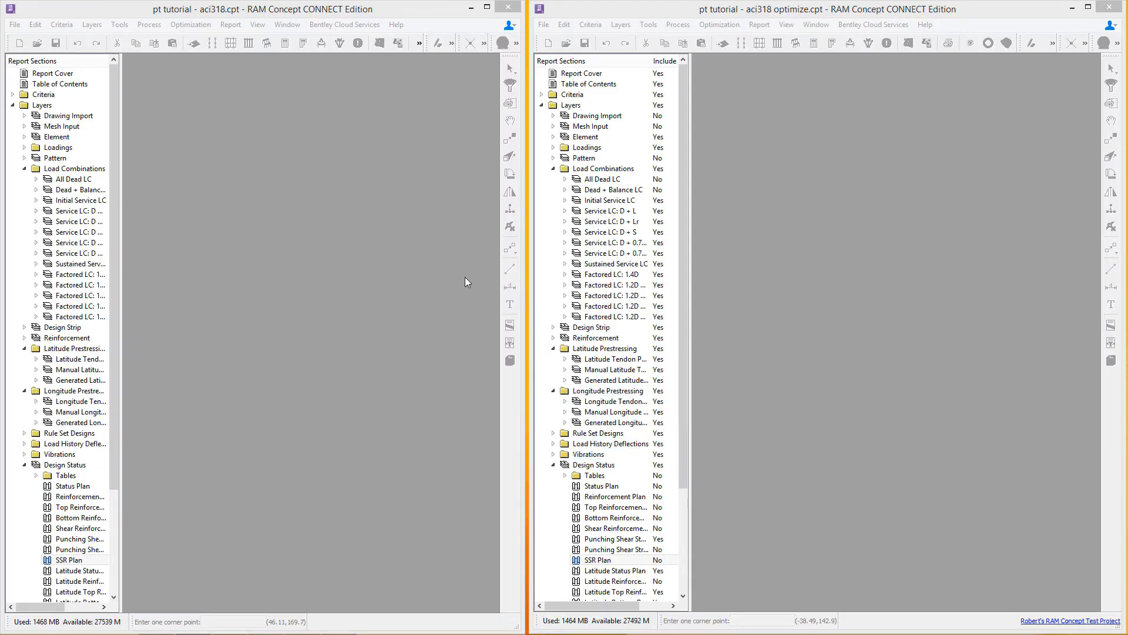
Step: Reopen the Optimization Manager in the optimize file's window and select the tutorial scenario
left_click(925, 24)
left_click(958, 18)
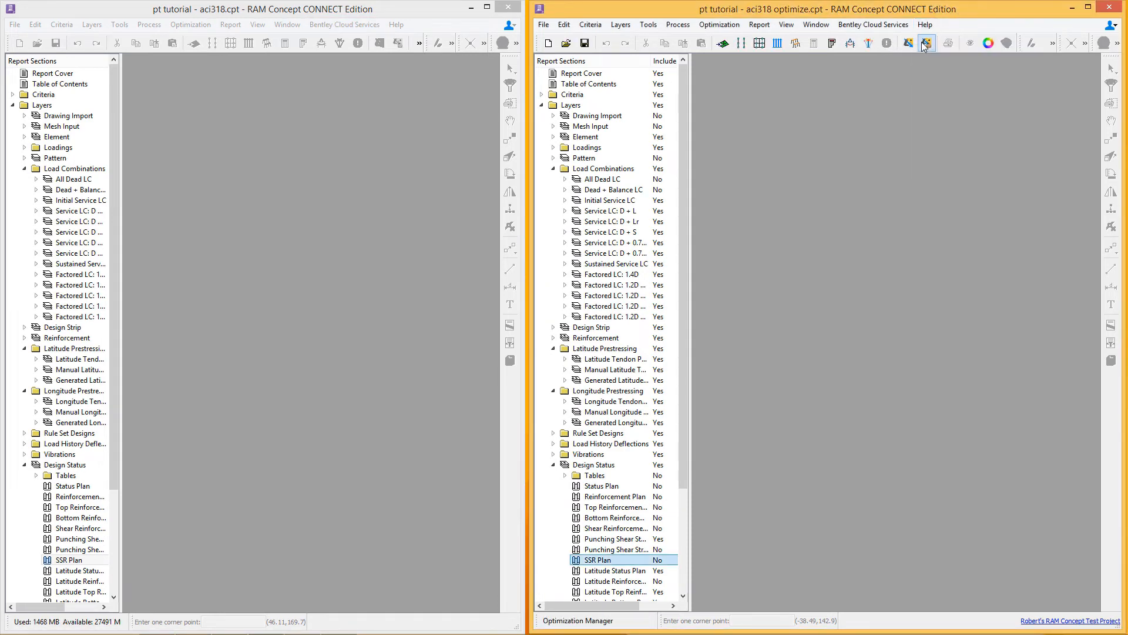
left_click(926, 44)
left_click(692, 235)
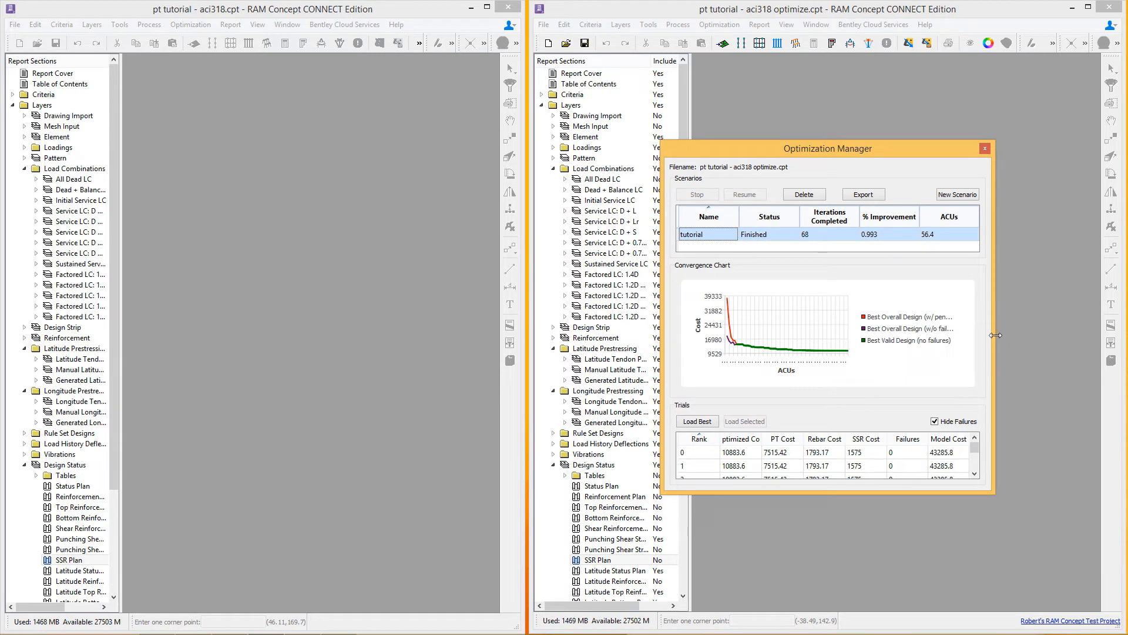
left_click_drag(996, 340, 1093, 341)
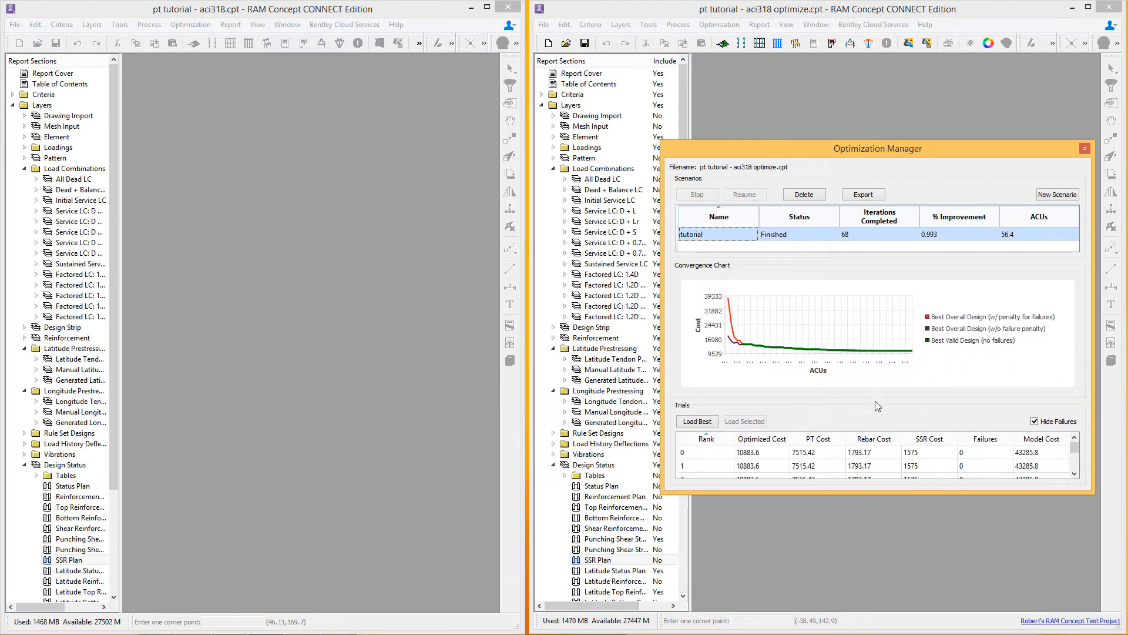
mouse_move(875, 399)
left_mouse_down()
mouse_move(878, 385)
mouse_move(886, 410)
left_mouse_up()
left_click_drag(894, 493, 896, 540)
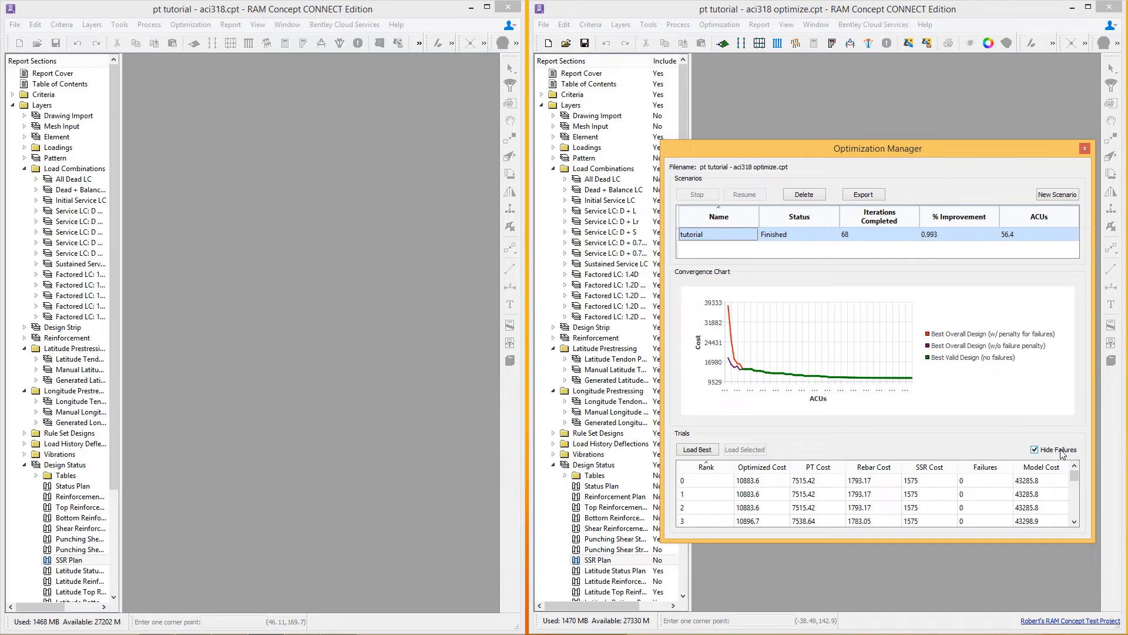
Step: Load the rank 0 trial into the optimize model
left_click(1076, 484)
mouse_move(1076, 484)
left_mouse_down()
mouse_move(1076, 511)
mouse_move(1074, 475)
left_mouse_up()
left_click(709, 482)
left_click(744, 449)
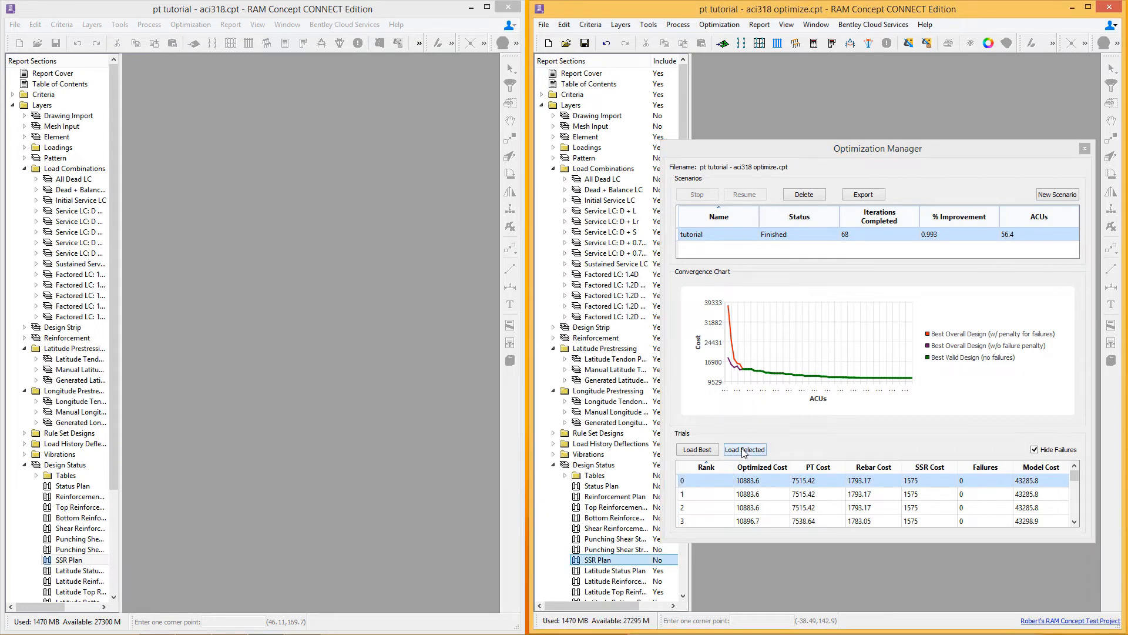
Step: Close the Optimization Manager and recalculate the optimize model
left_click(1085, 148)
left_click(832, 43)
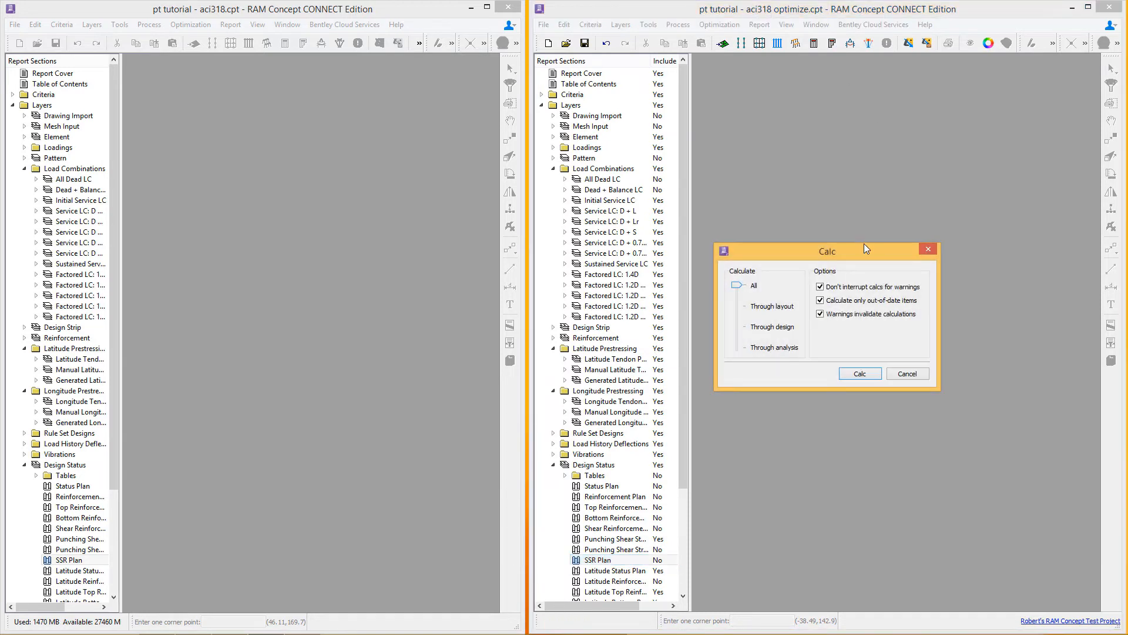
left_click(857, 374)
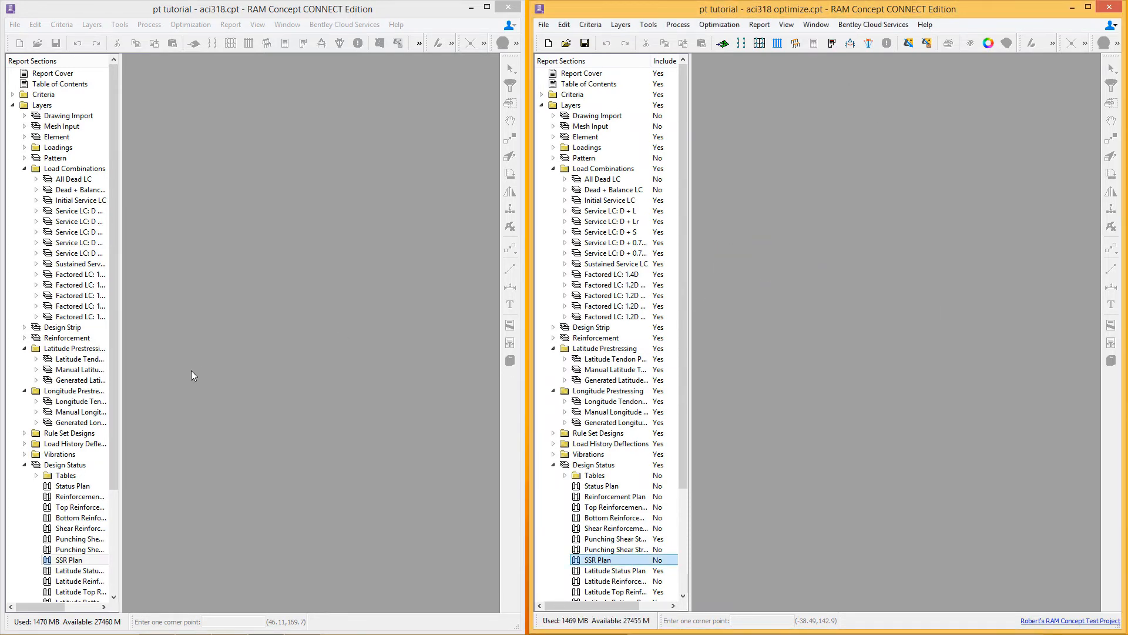
Step: Open the latitude tendon parameters Standard Plan in both the original and the optimize model
left_click(36, 359)
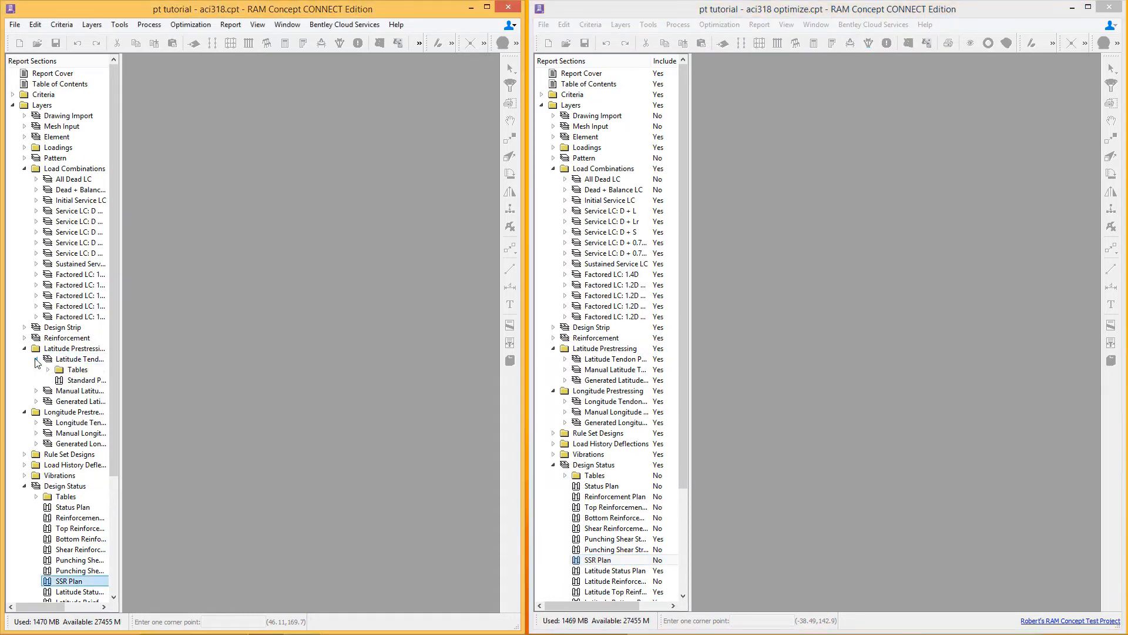
double_click(71, 380)
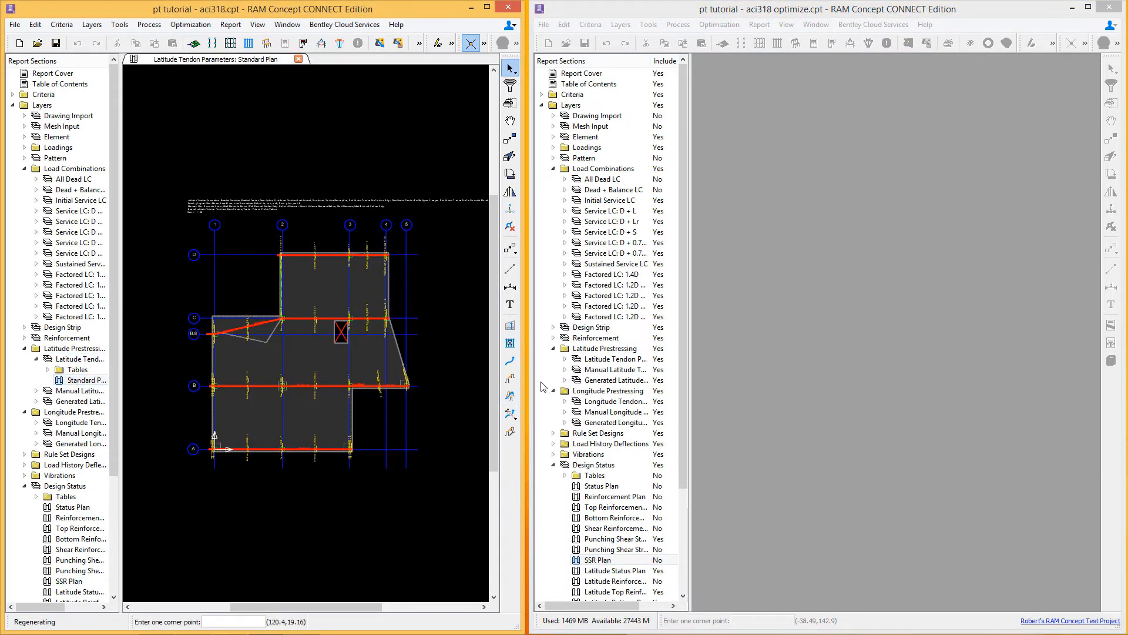
left_click(565, 359)
double_click(615, 380)
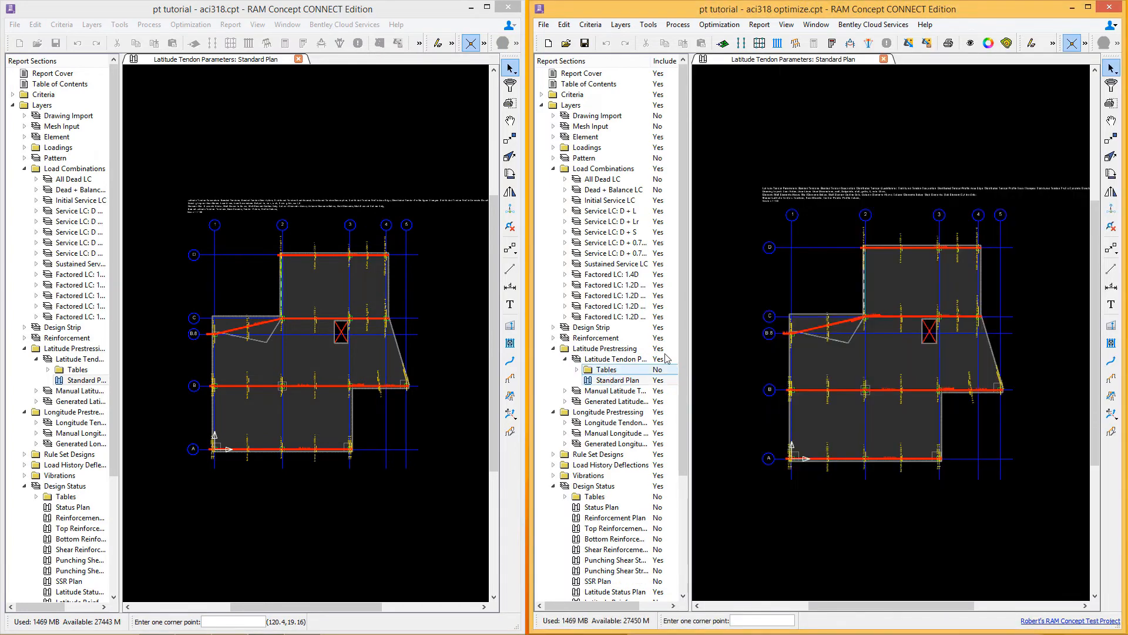
Step: Compare the latitude tendon strand counts and profile covers between the two models across the slab
left_click(332, 254)
left_click(349, 285)
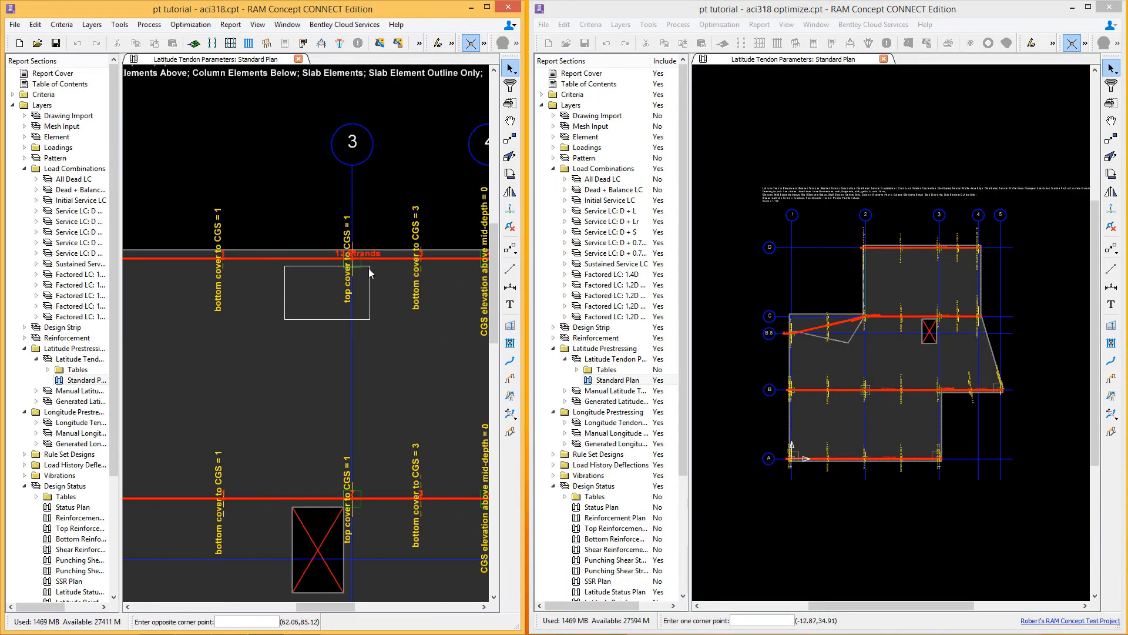
right_click(921, 274)
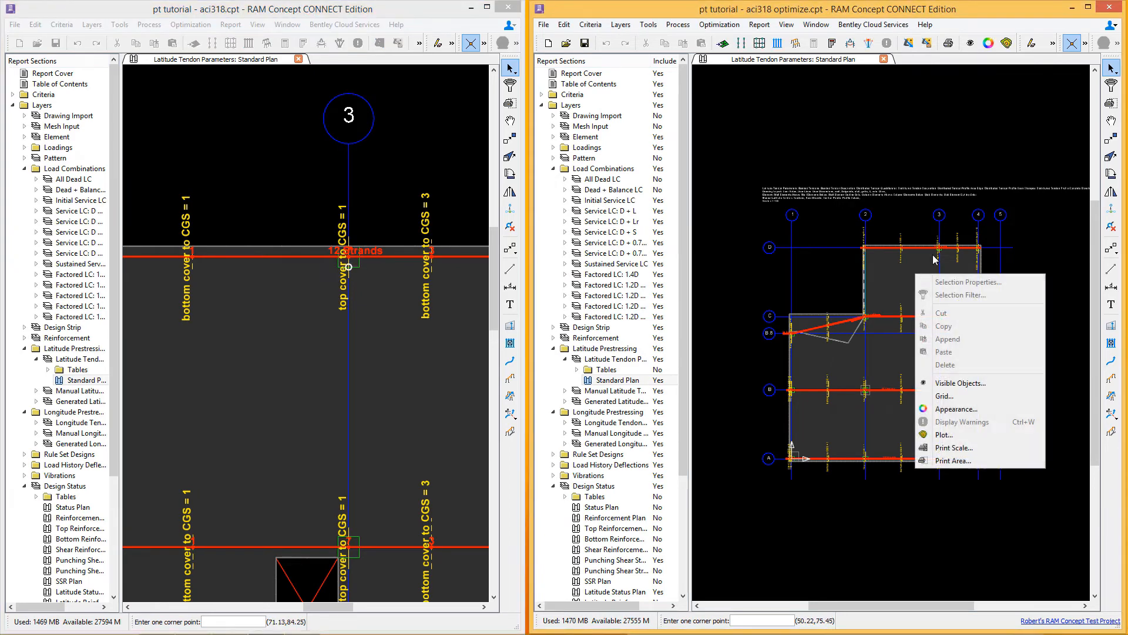
key("Escape")
scroll(932, 281, "up", 5)
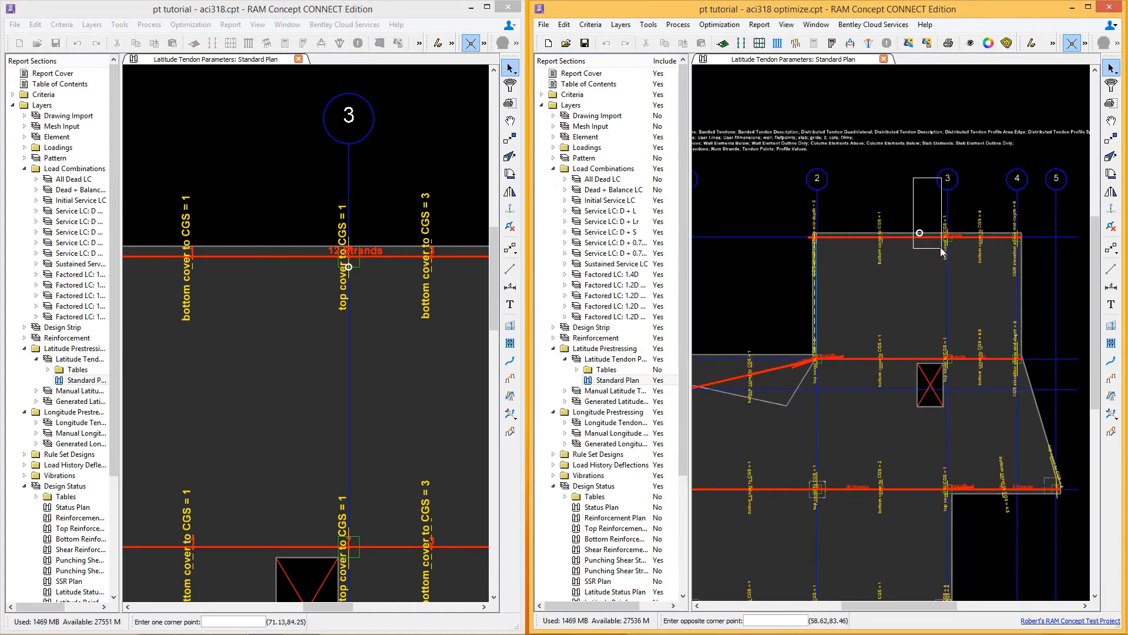
scroll(943, 262, "down", 2)
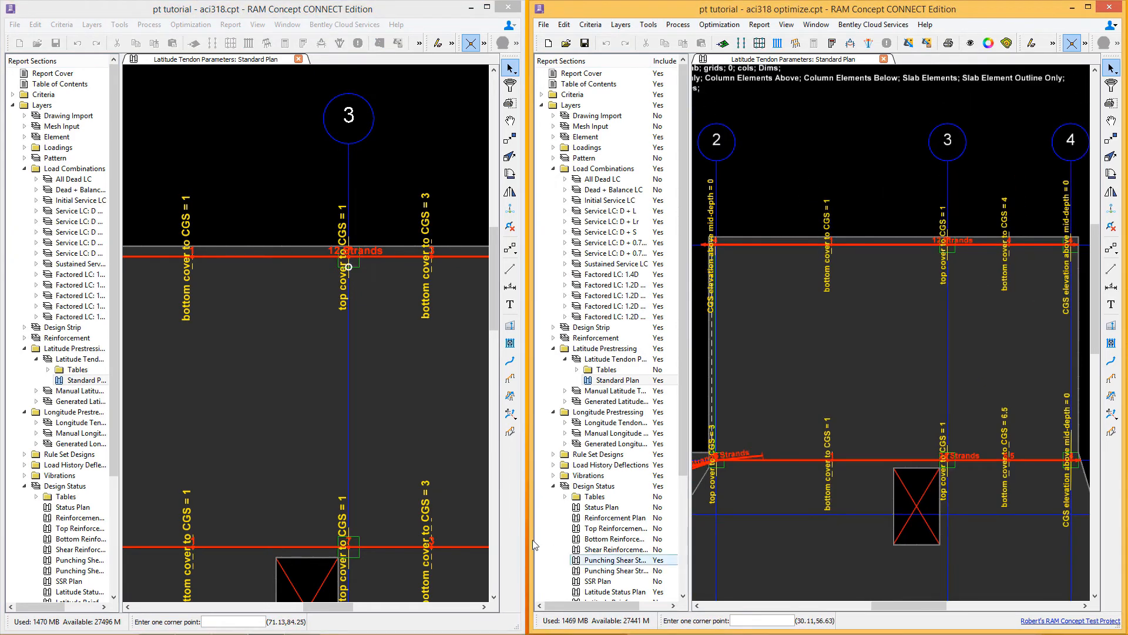
middle_click_drag(418, 471, 340, 320)
scroll(345, 358, "down", 2)
middle_click_drag(283, 354, 432, 351)
middle_click_drag(157, 428, 268, 422)
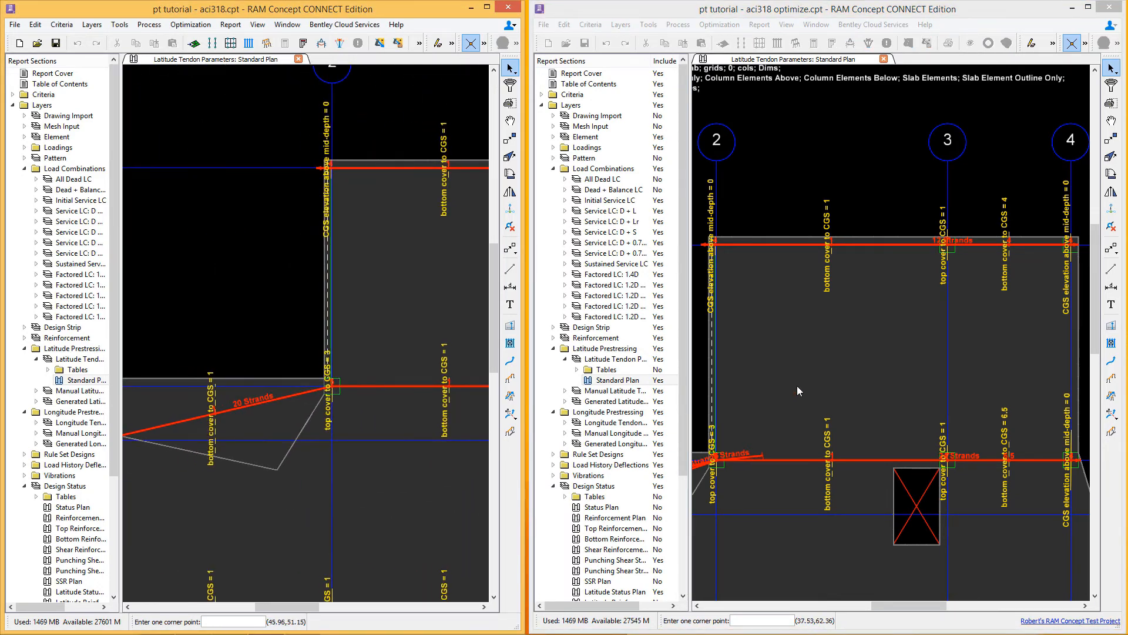
middle_click_drag(763, 410, 923, 366)
middle_click_drag(752, 385, 858, 346)
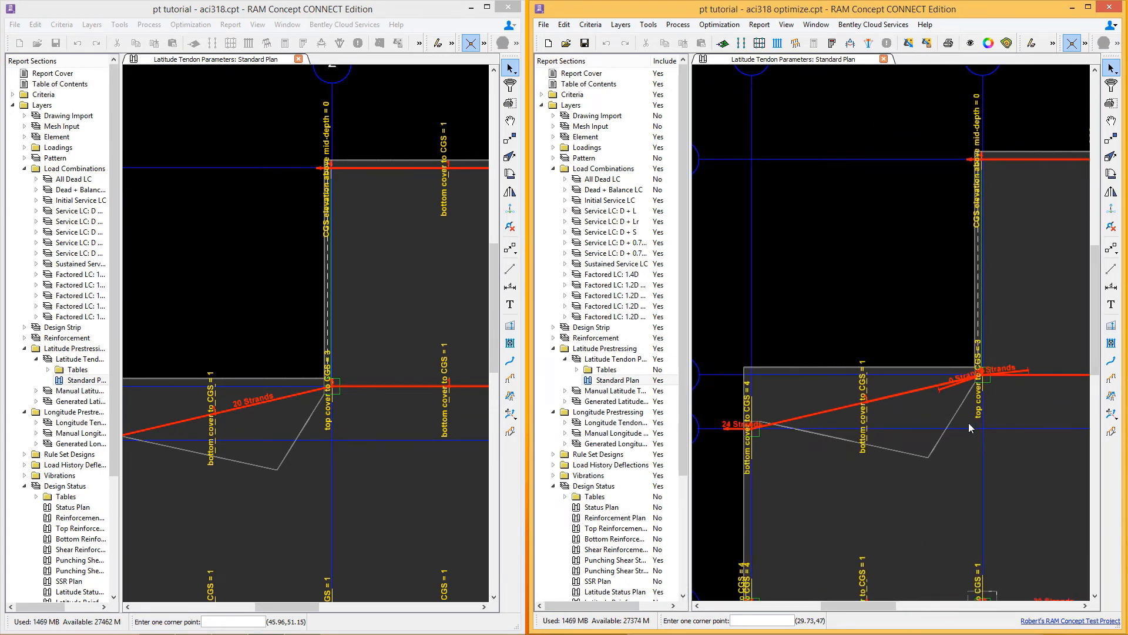
middle_click_drag(982, 446, 914, 337)
middle_click_drag(1027, 469, 718, 382)
middle_click_drag(442, 477, 405, 288)
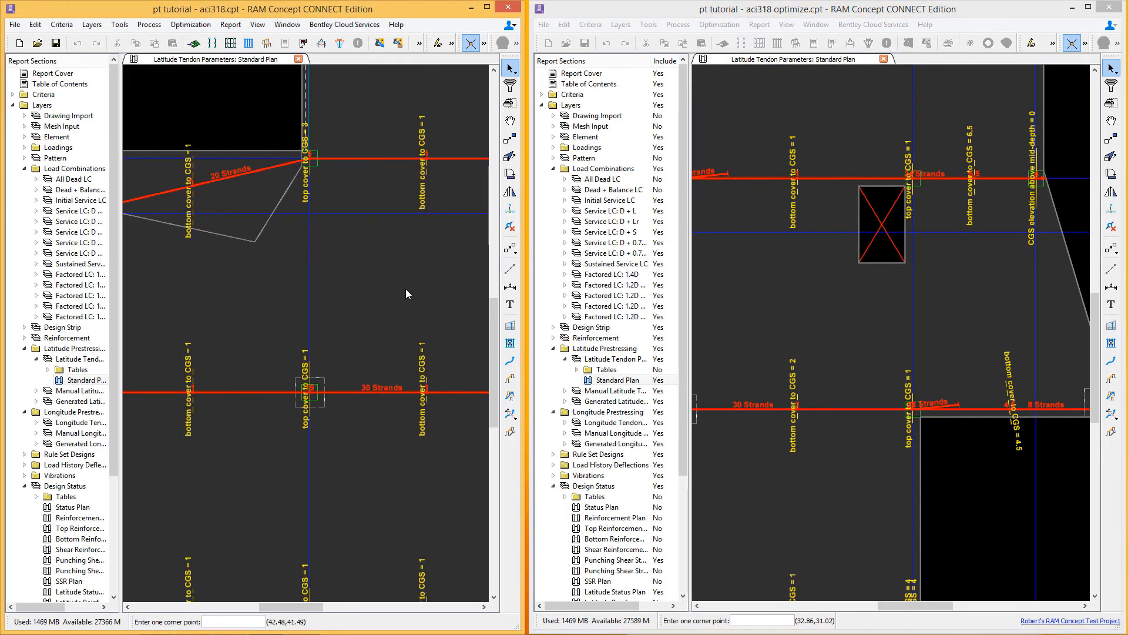
middle_click_drag(809, 348, 867, 312)
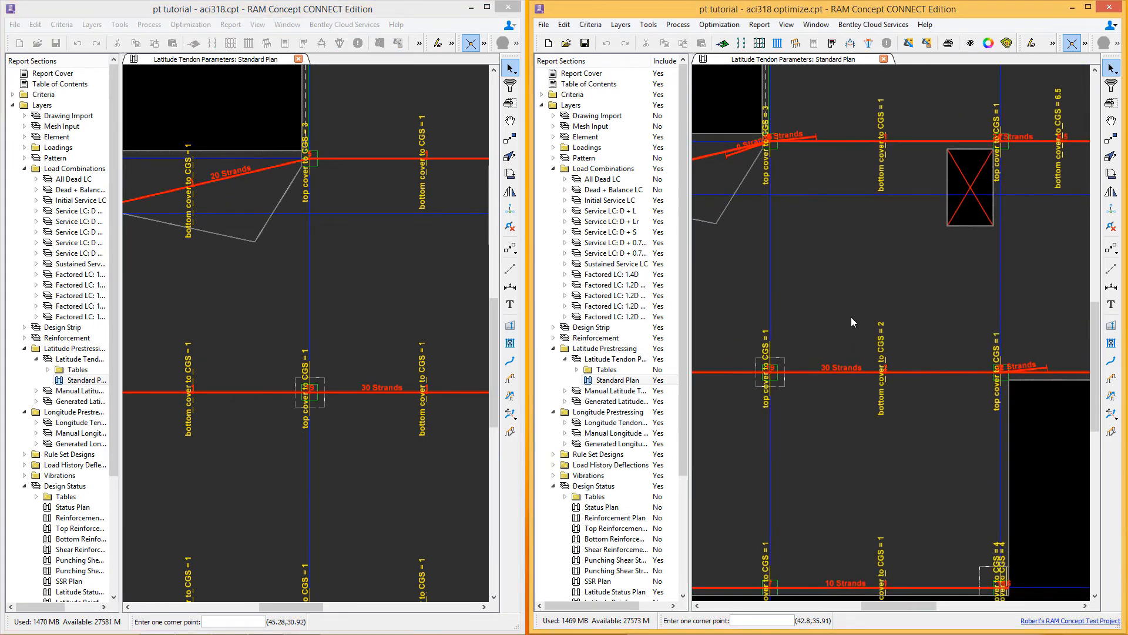
middle_click_drag(436, 477, 442, 304)
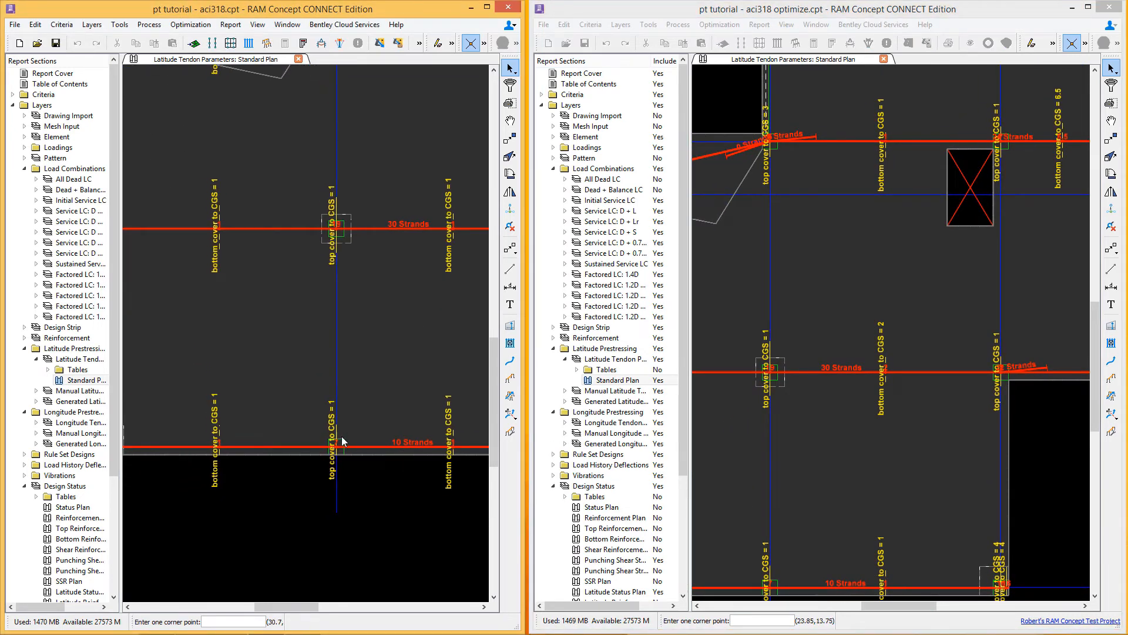
scroll(344, 442, "down", 2)
middle_click_drag(768, 513, 905, 446)
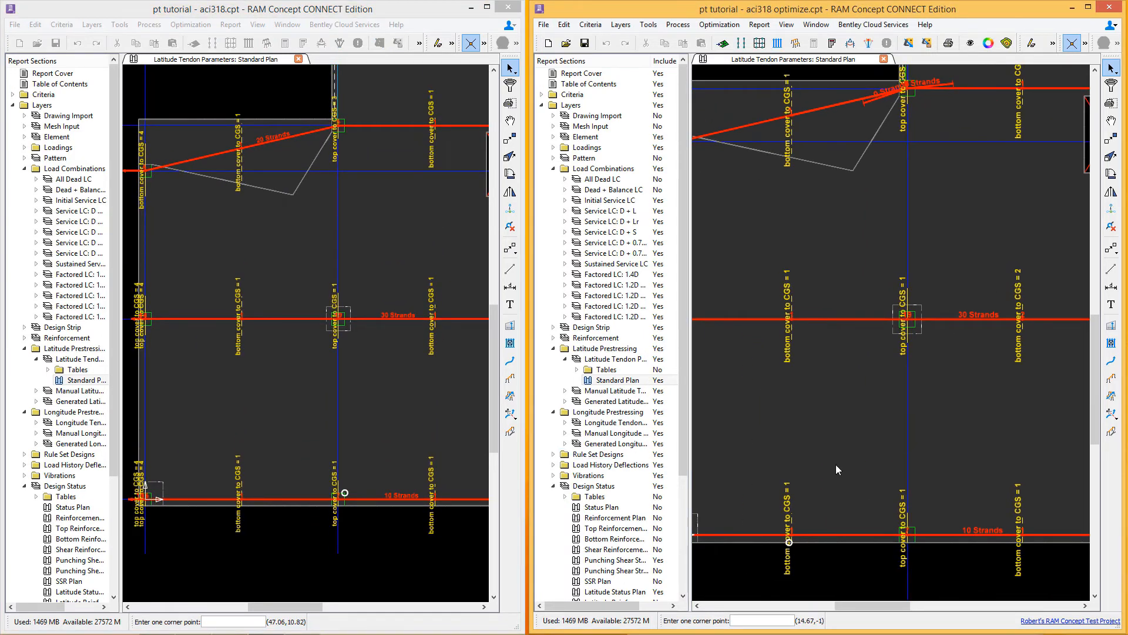
middle_click_drag(865, 218, 871, 300)
middle_click_drag(313, 193, 228, 330)
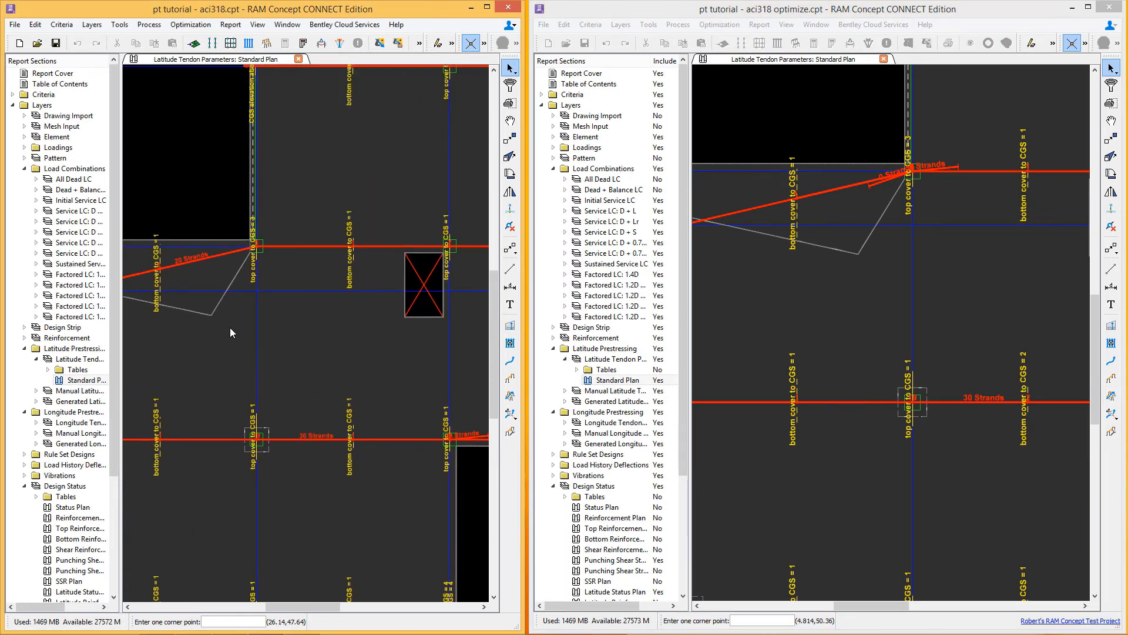
middle_click_drag(968, 267, 909, 277)
middle_click_drag(1025, 251, 1003, 242)
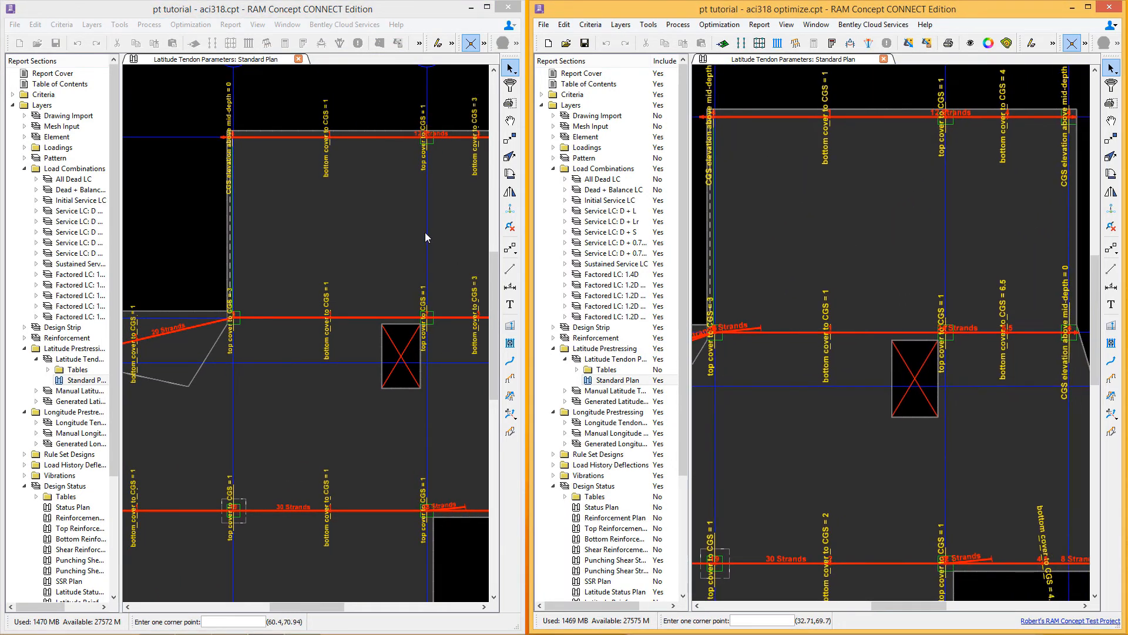
middle_click_drag(429, 233, 325, 239)
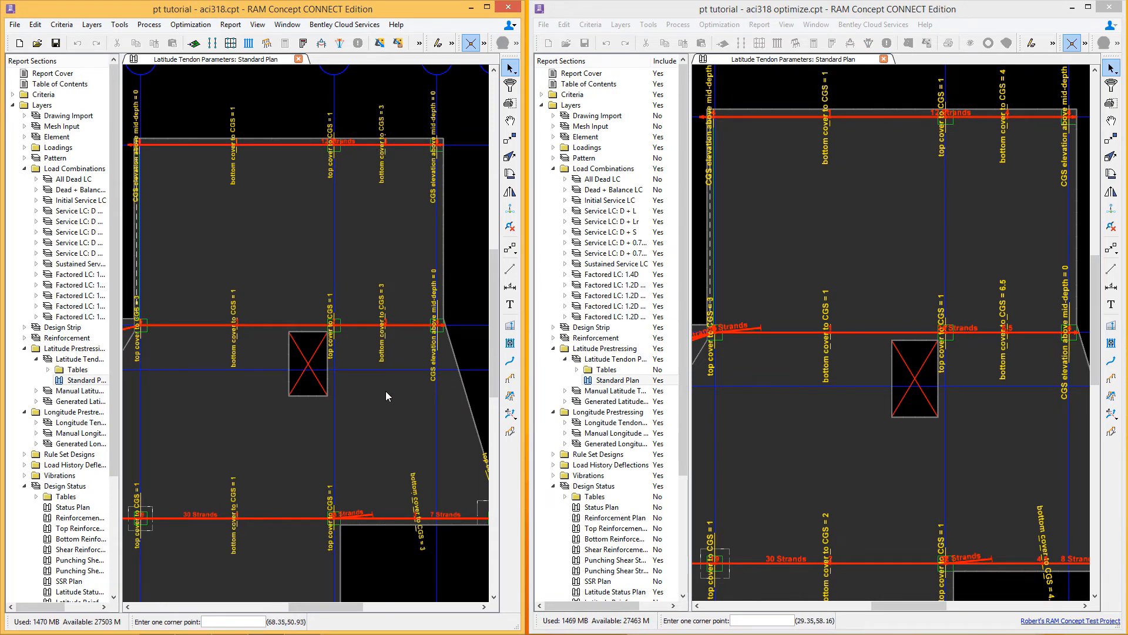
middle_click_drag(373, 400, 368, 388)
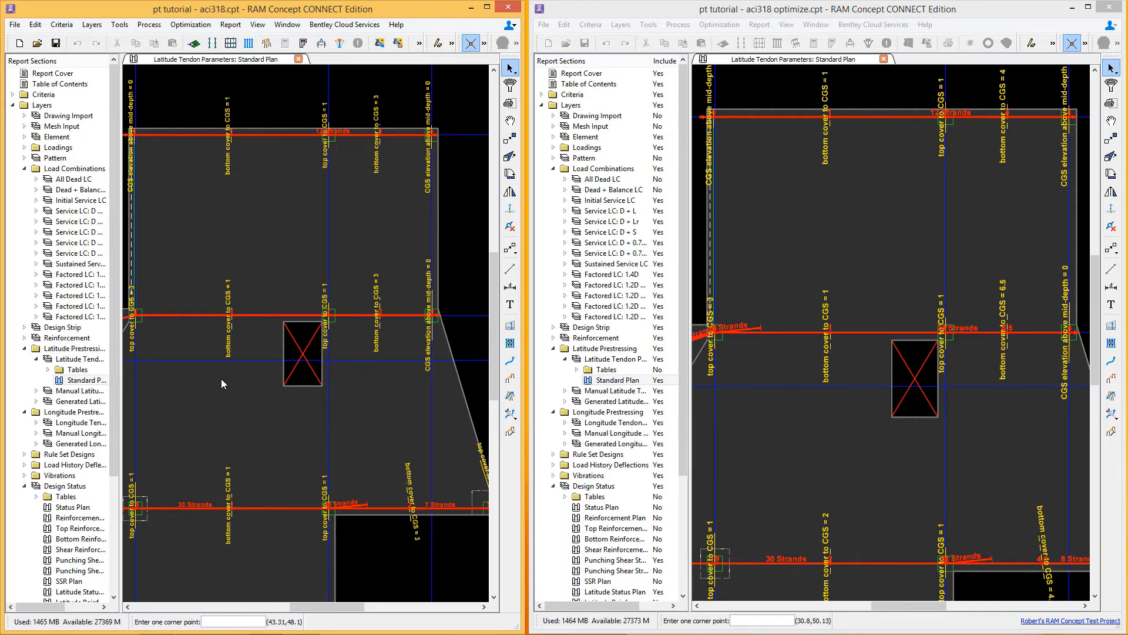
Step: Open the longitude tendon parameters Standard Plan in both the original and the optimize model
left_click(36, 422)
double_click(80, 443)
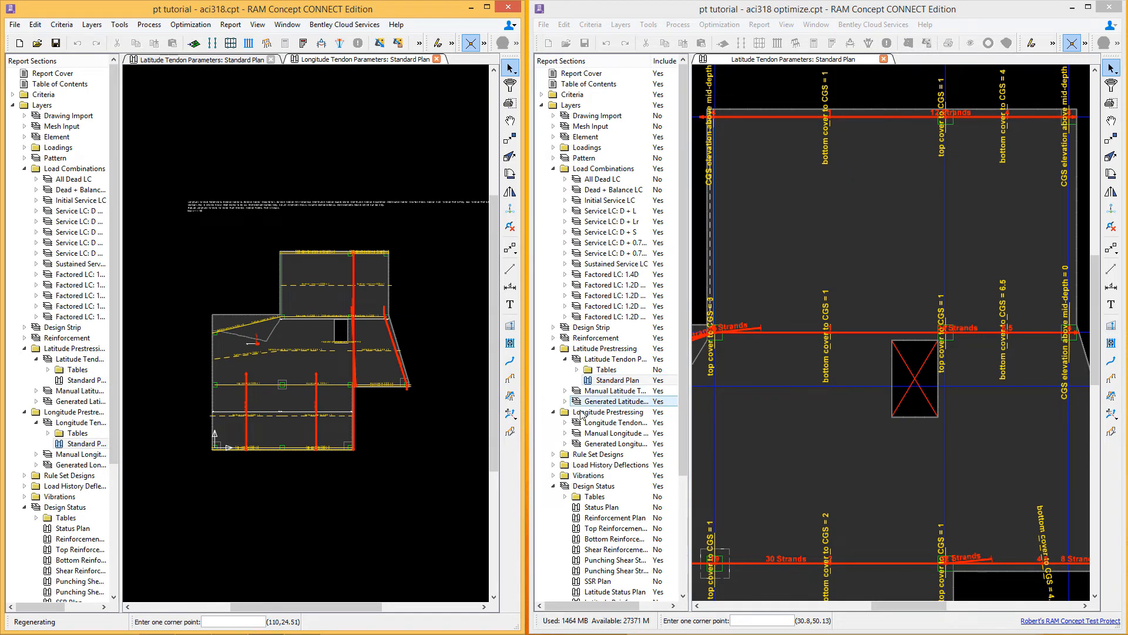
left_click(564, 423)
left_click(602, 443)
double_click(602, 445)
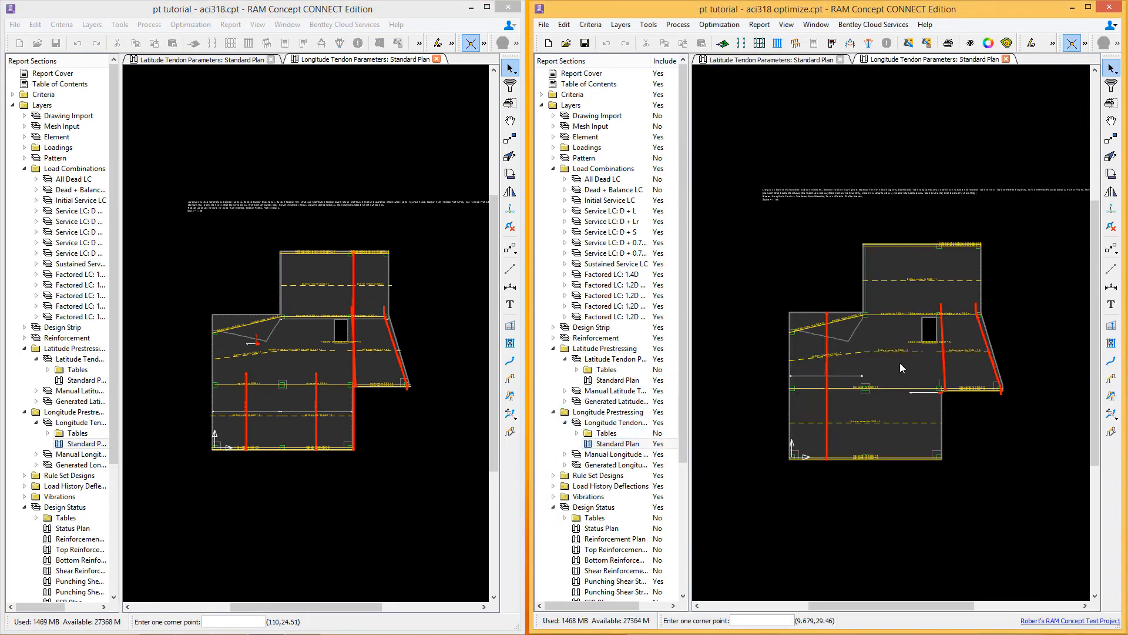
Step: Inspect the properties of two longitude tendon parameter zones in the original model
left_click(304, 373)
scroll(307, 322, "up", 3)
left_click(185, 341)
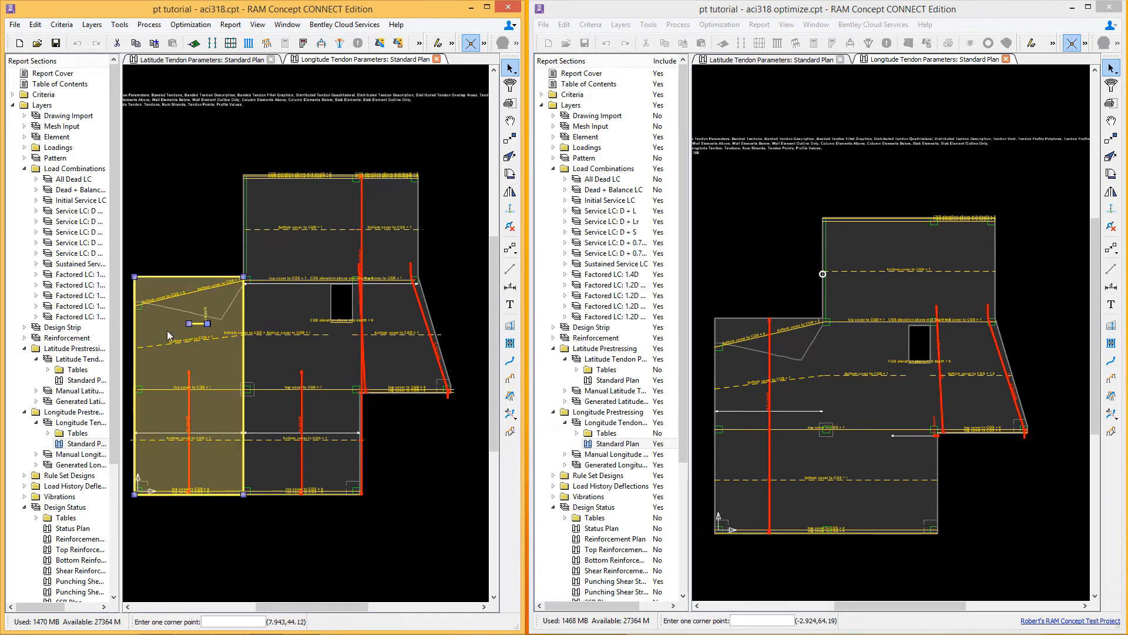
right_click(167, 331)
left_click(193, 336)
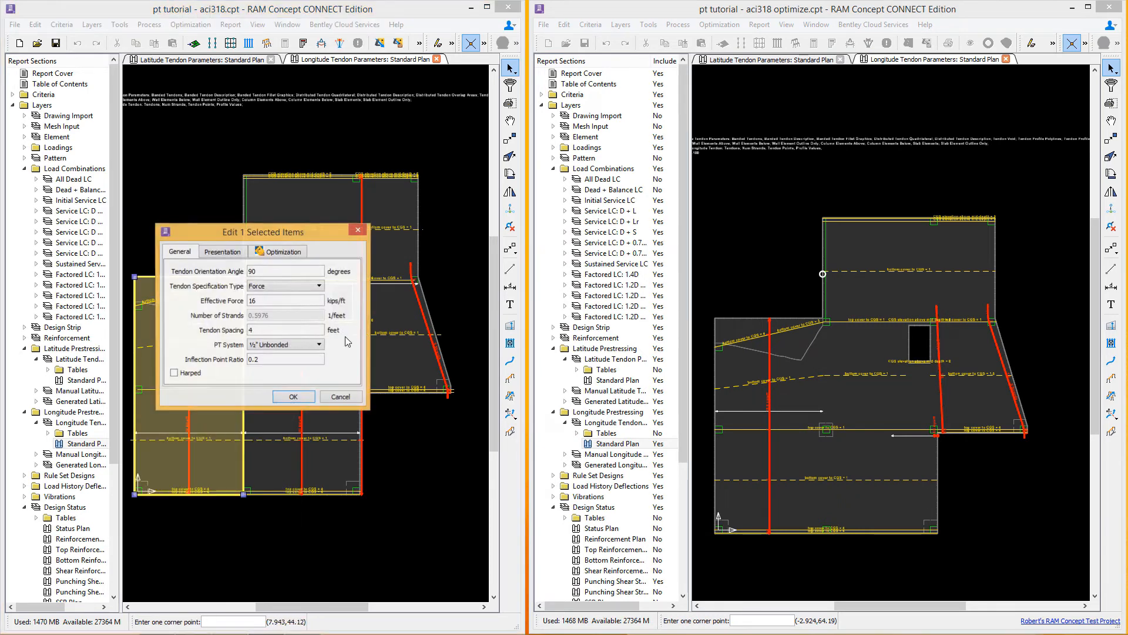
left_click(294, 398)
left_click(328, 359)
right_click(328, 359)
left_click(352, 368)
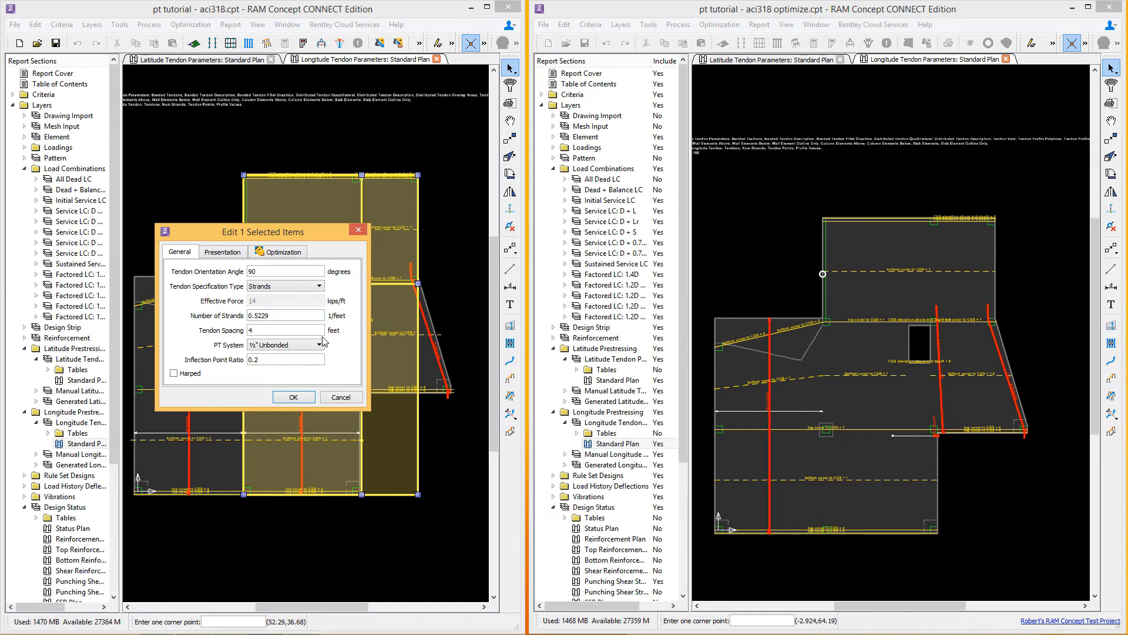
left_click(293, 397)
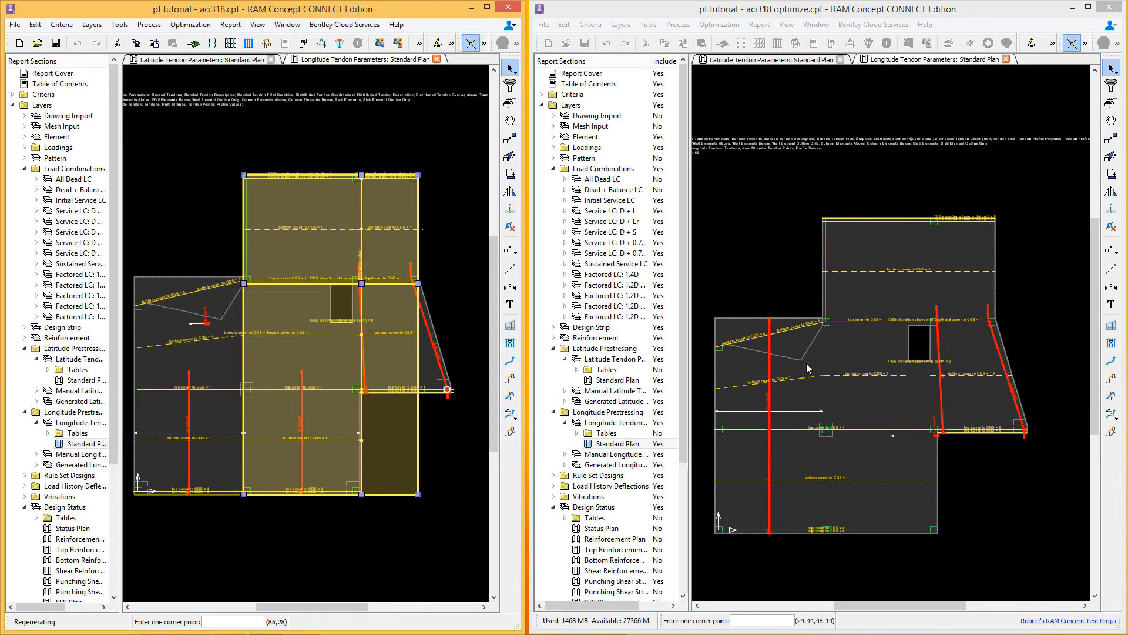
Step: Inspect the effective forces of longitude tendon parameter zones in the optimize model
left_click(806, 359)
right_click(807, 361)
left_click(829, 369)
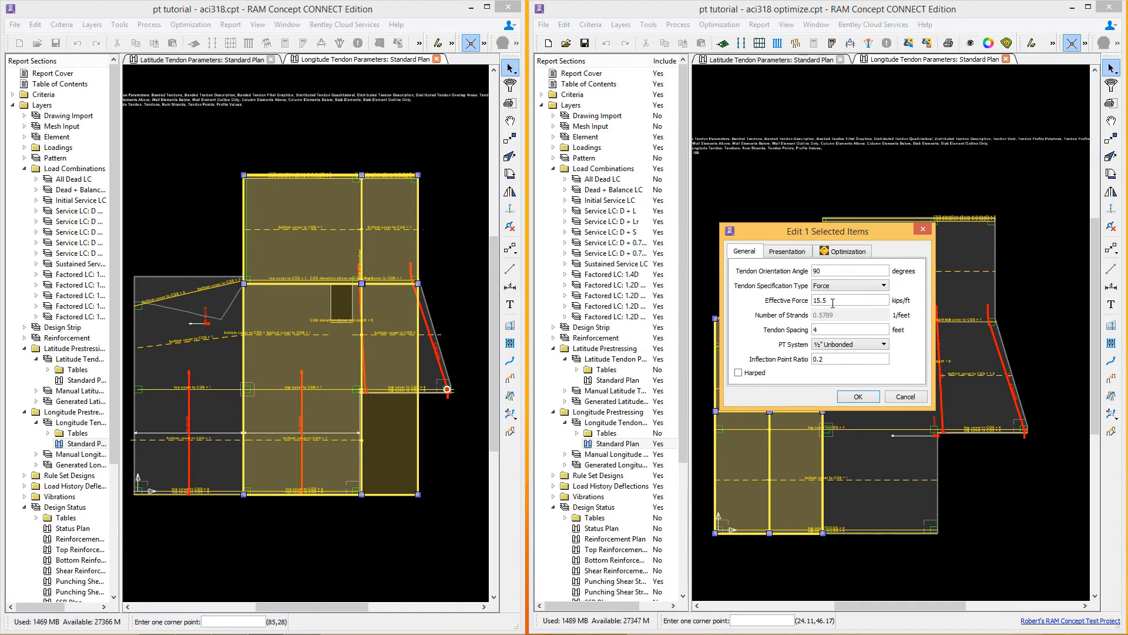
left_click(858, 397)
right_click(877, 348)
left_click(887, 358)
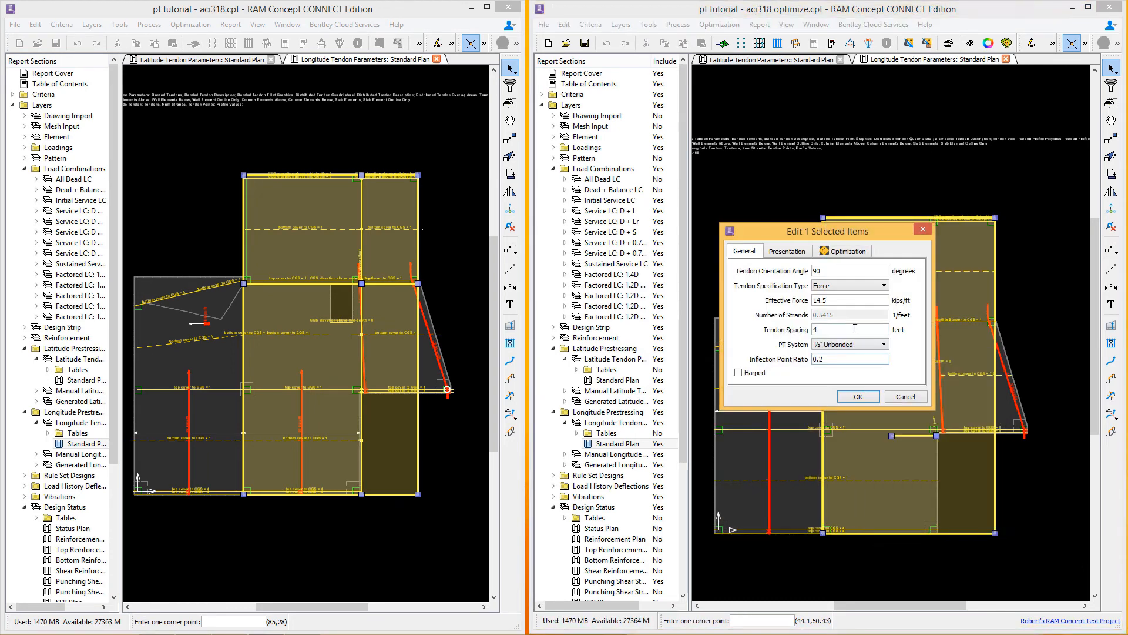
left_click(858, 399)
left_click(792, 491)
left_click(792, 491)
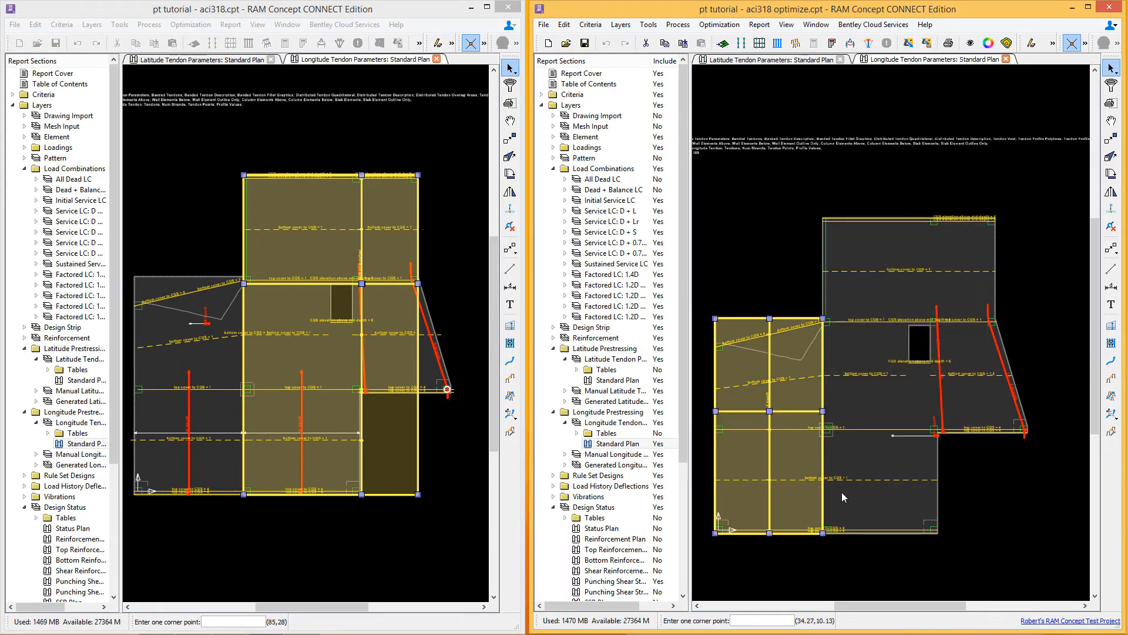
Step: Compare the longitude tendon layouts and profile covers between the two models
left_click(442, 227)
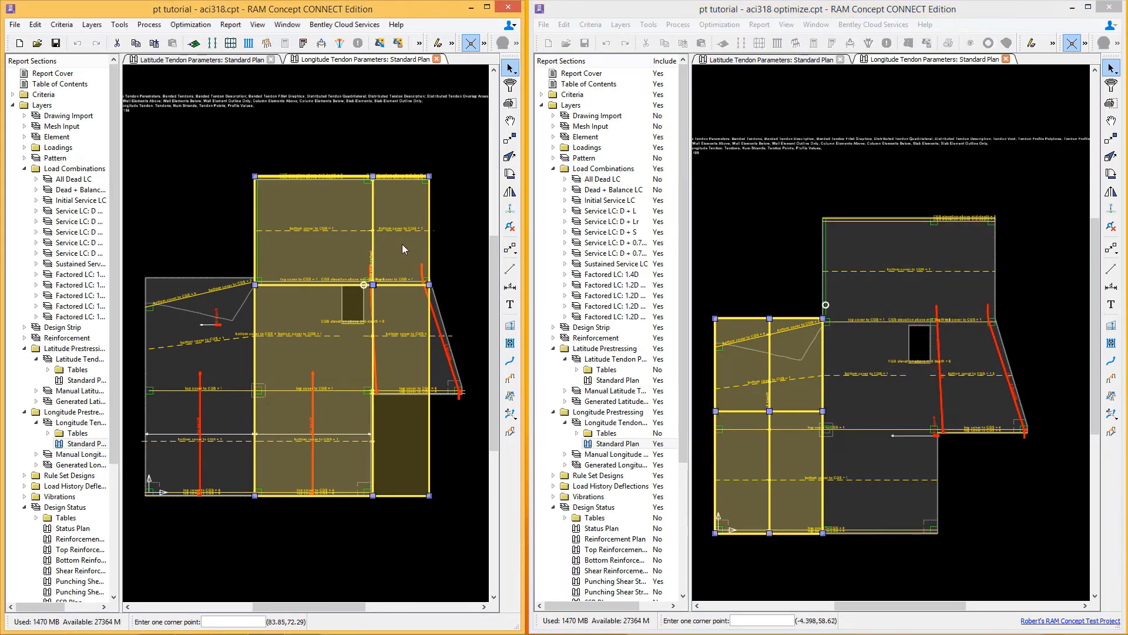
scroll(364, 357, "up", 5)
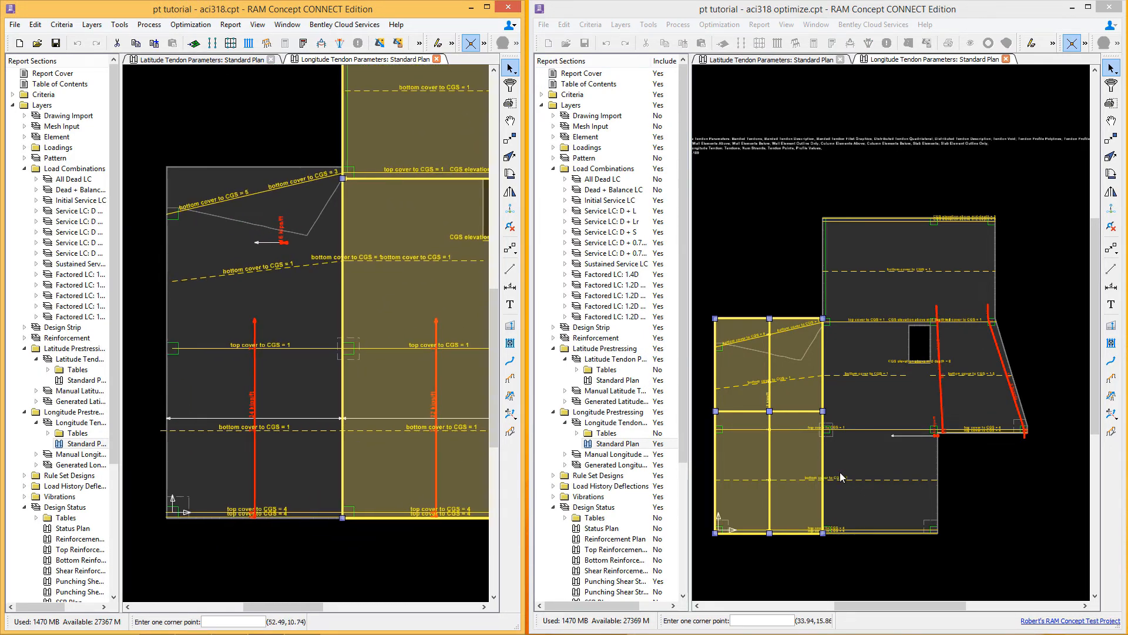
left_click(978, 480)
scroll(975, 471, "up", 2)
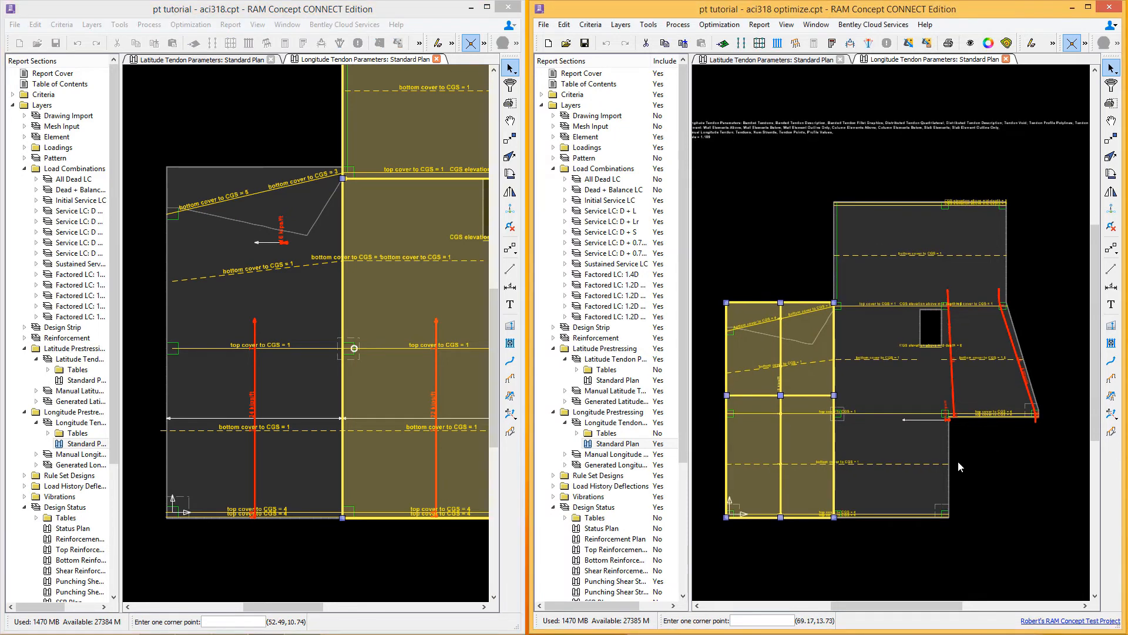
scroll(849, 473, "up", 1)
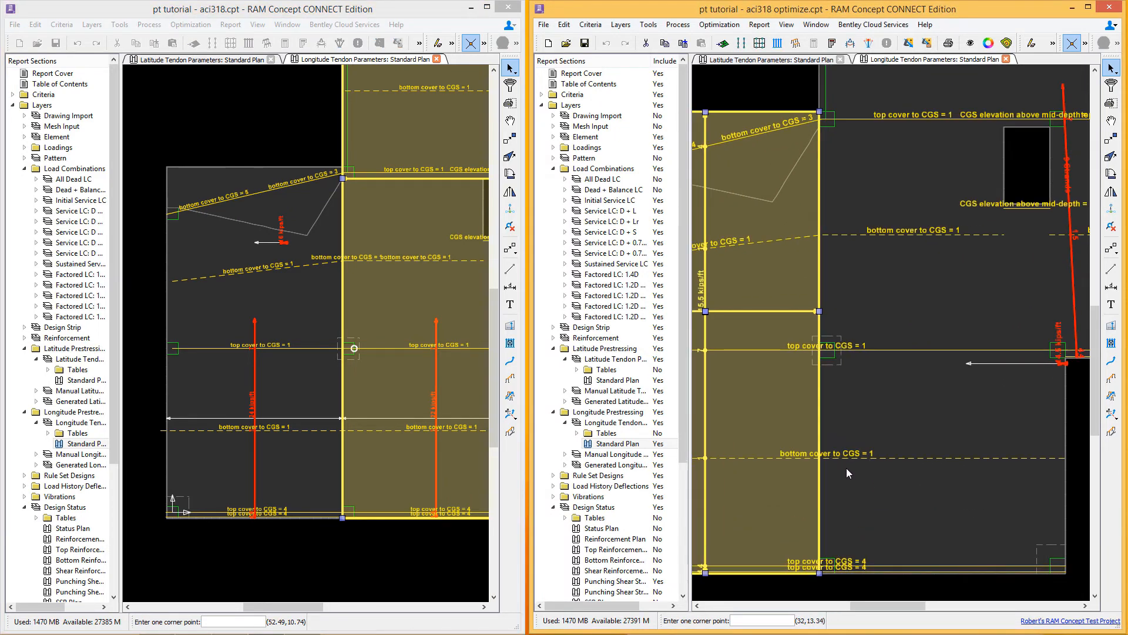
scroll(867, 462, "up", 1)
scroll(912, 371, "down", 1)
middle_click_drag(930, 282, 842, 398)
scroll(864, 365, "down", 3)
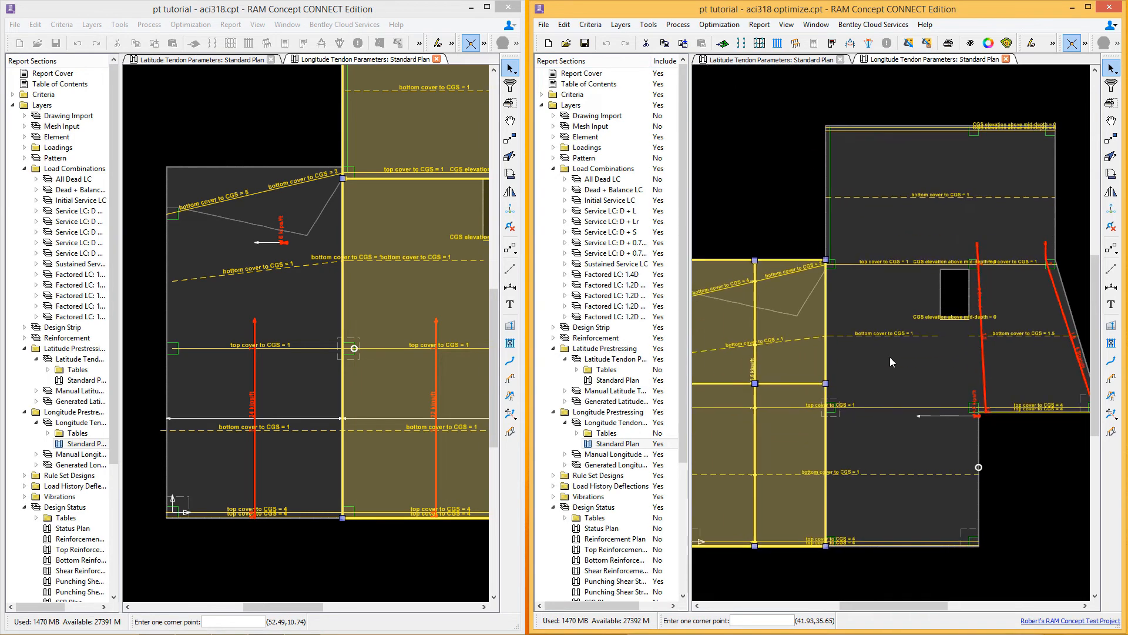
scroll(896, 369, "down", 1)
scroll(390, 506, "down", 3)
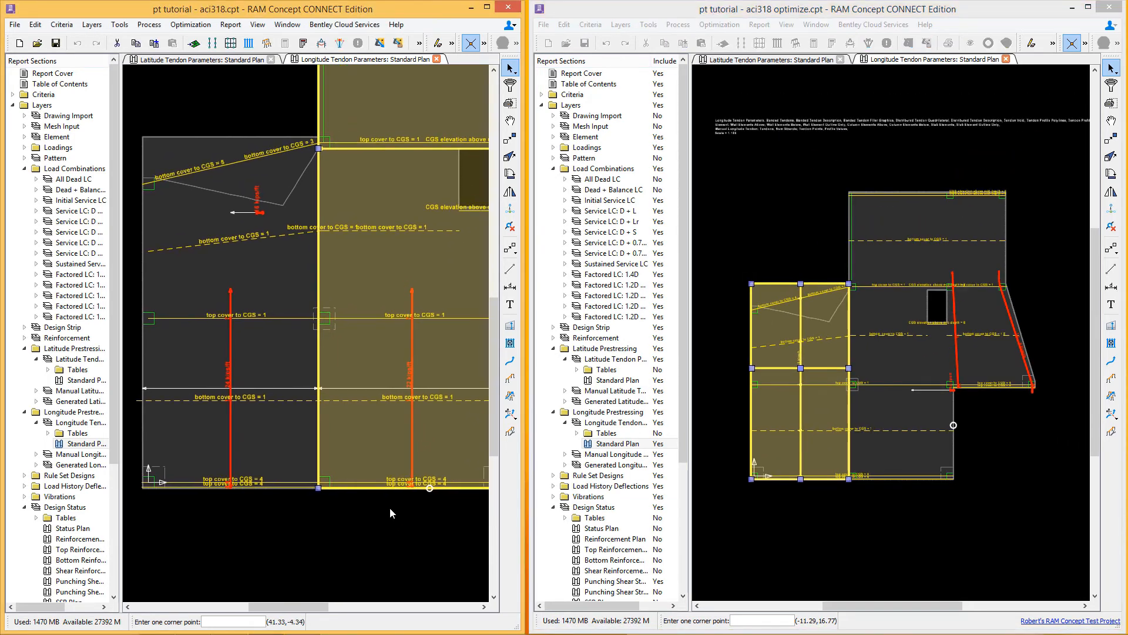
scroll(406, 513, "down", 3)
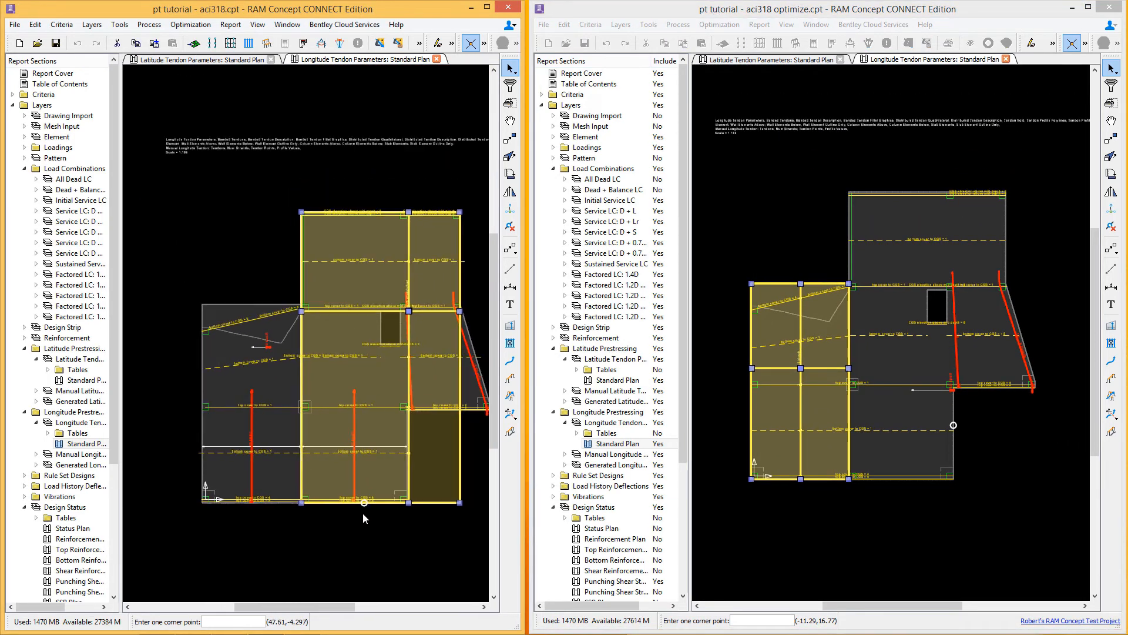
Step: Open the Initial Service LC minimum deflection plan in both the original and the optimize model
middle_click_drag(398, 512, 369, 508)
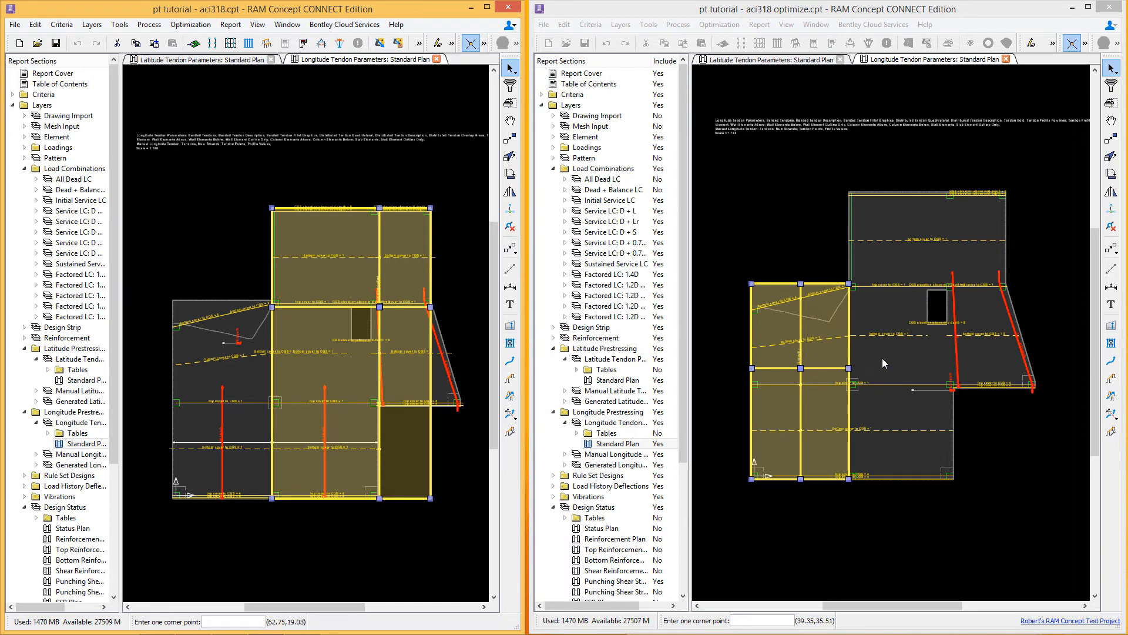
middle_click_drag(883, 358, 887, 392)
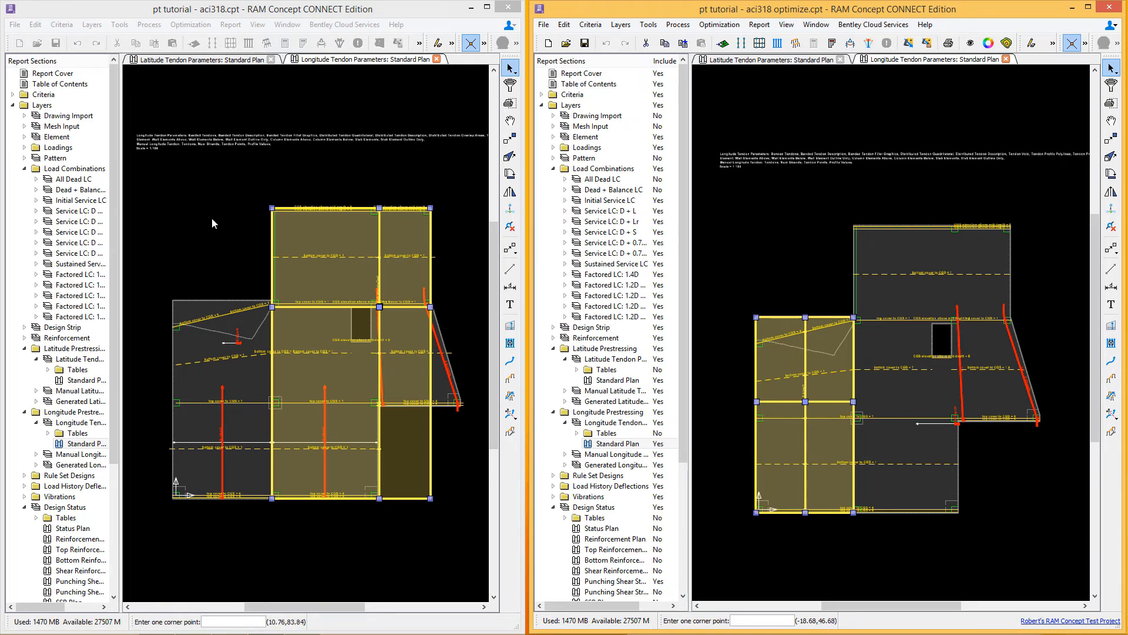
left_click(36, 201)
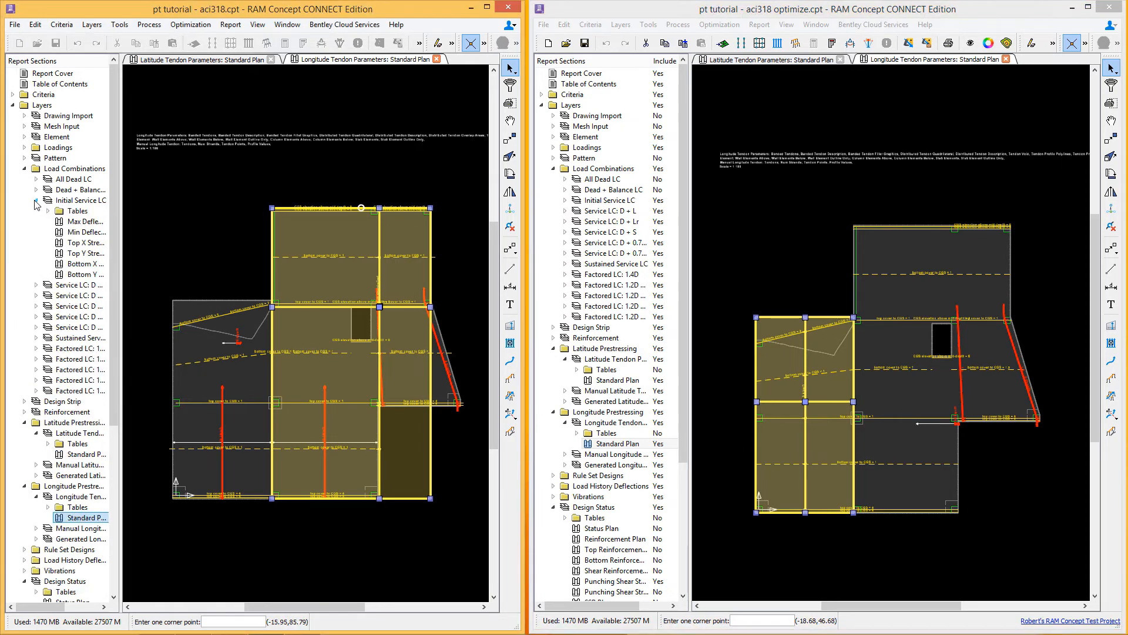
double_click(71, 232)
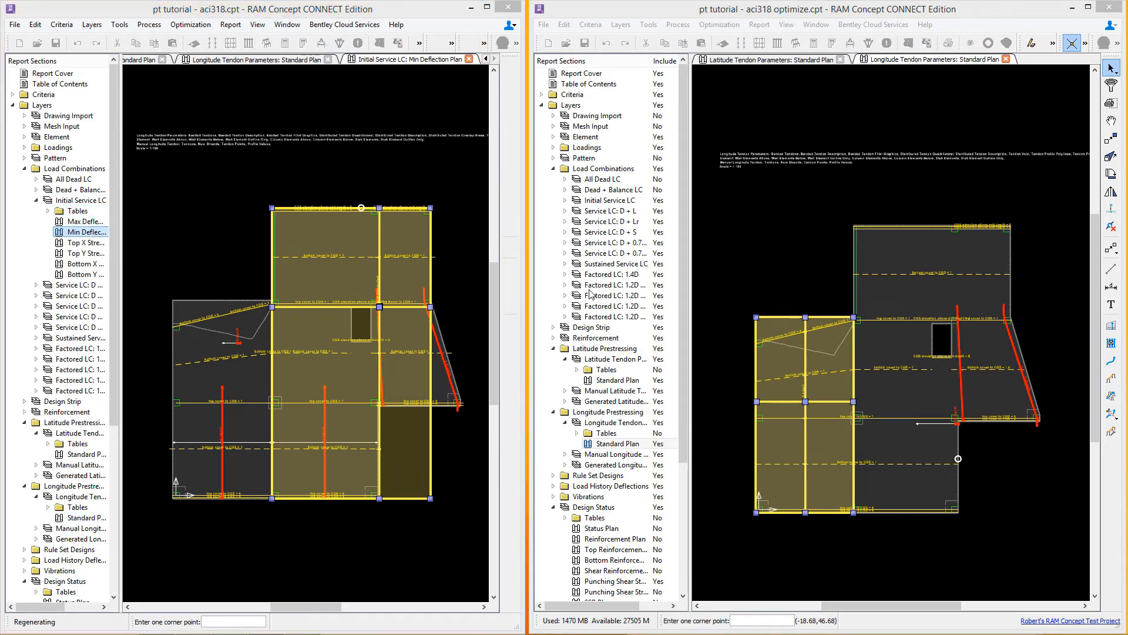
left_click(565, 201)
double_click(619, 232)
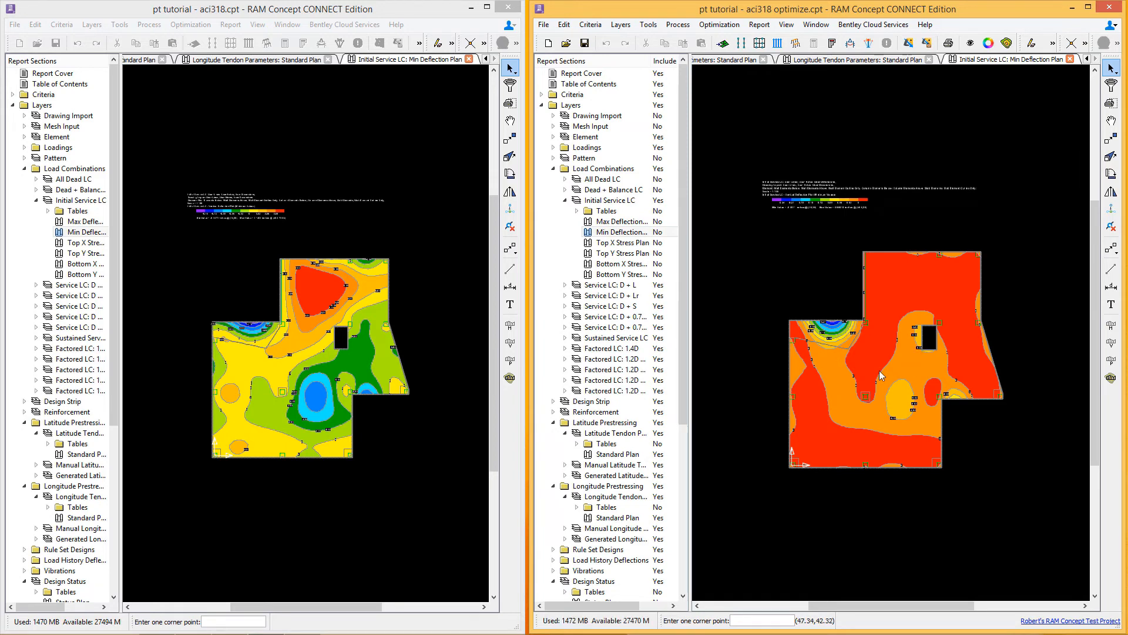
Step: Compare the Initial Service LC minimum deflection contours of the two models
left_click(330, 309)
scroll(309, 298, "up", 4)
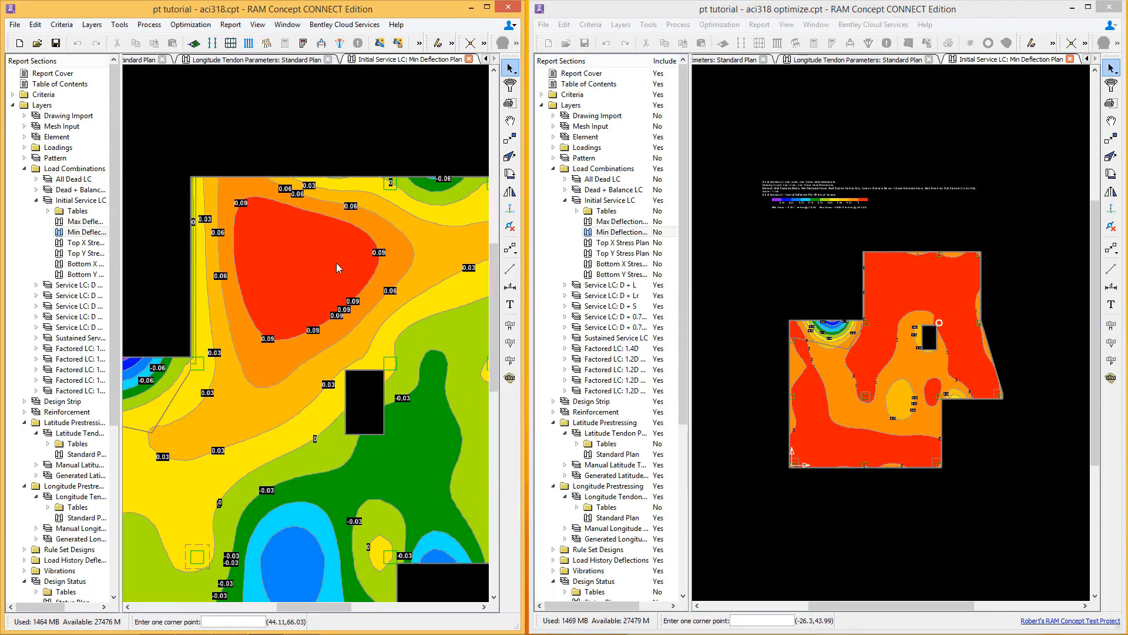
scroll(310, 303, "down", 5)
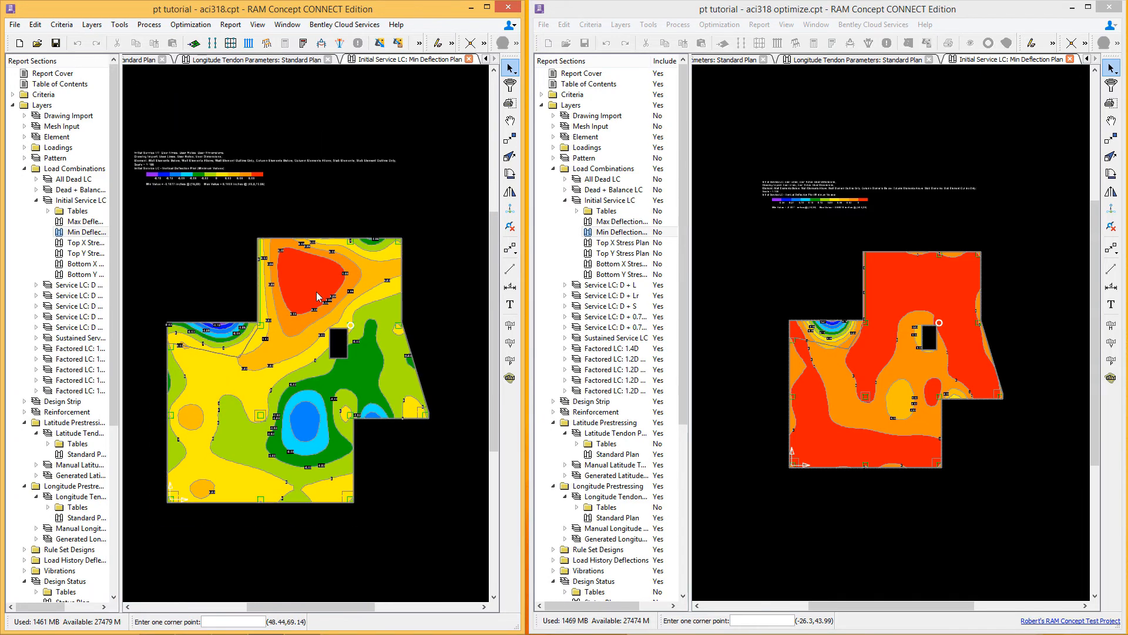
left_click(823, 324)
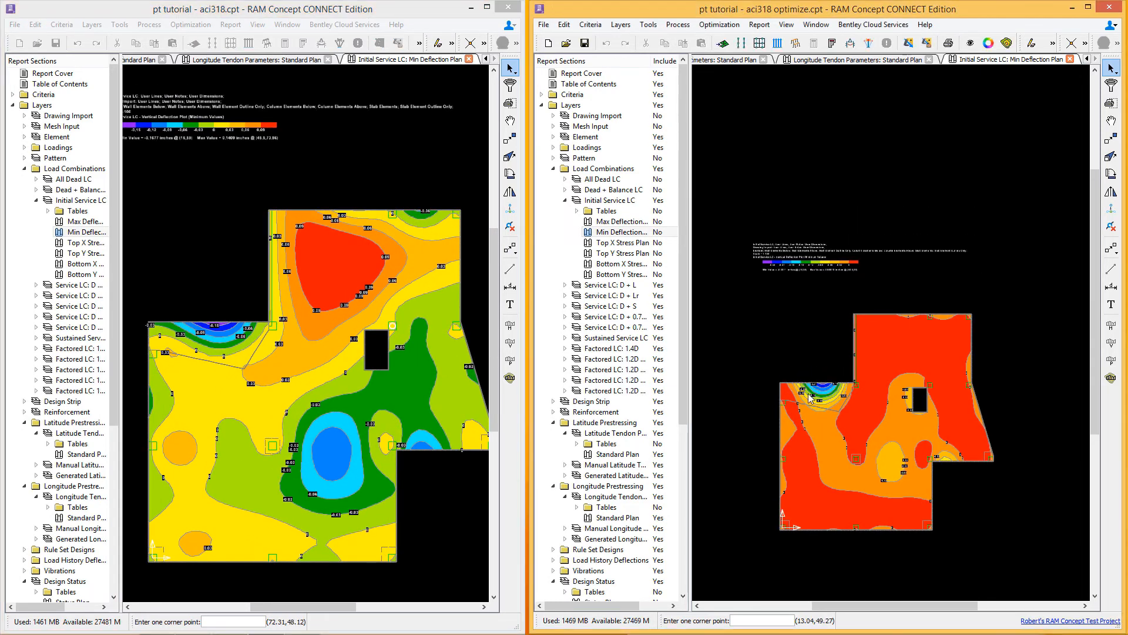
scroll(794, 403, "up", 5)
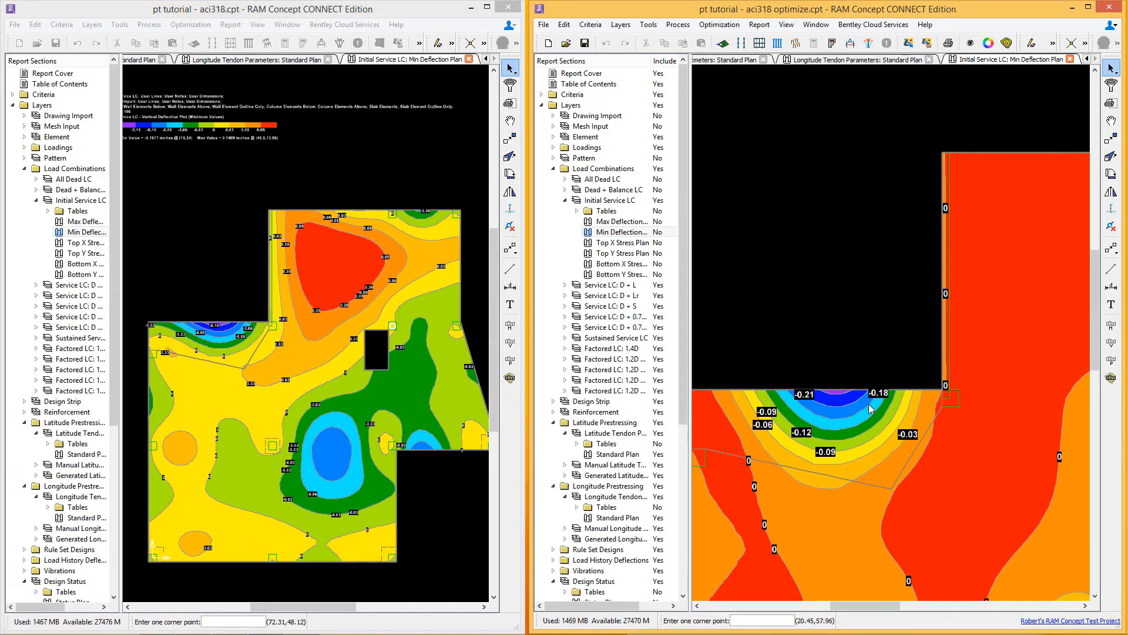
scroll(870, 412, "down", 5)
scroll(869, 415, "down", 3)
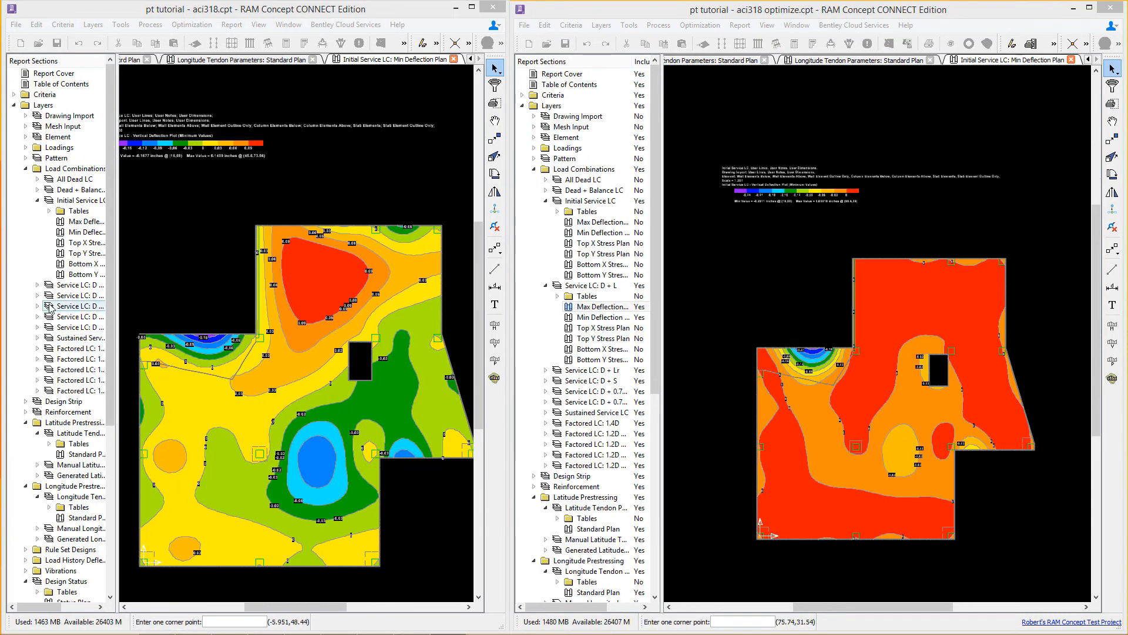
Step: Open the Service LC D + L maximum deflection plan in both models
left_click(36, 285)
double_click(75, 306)
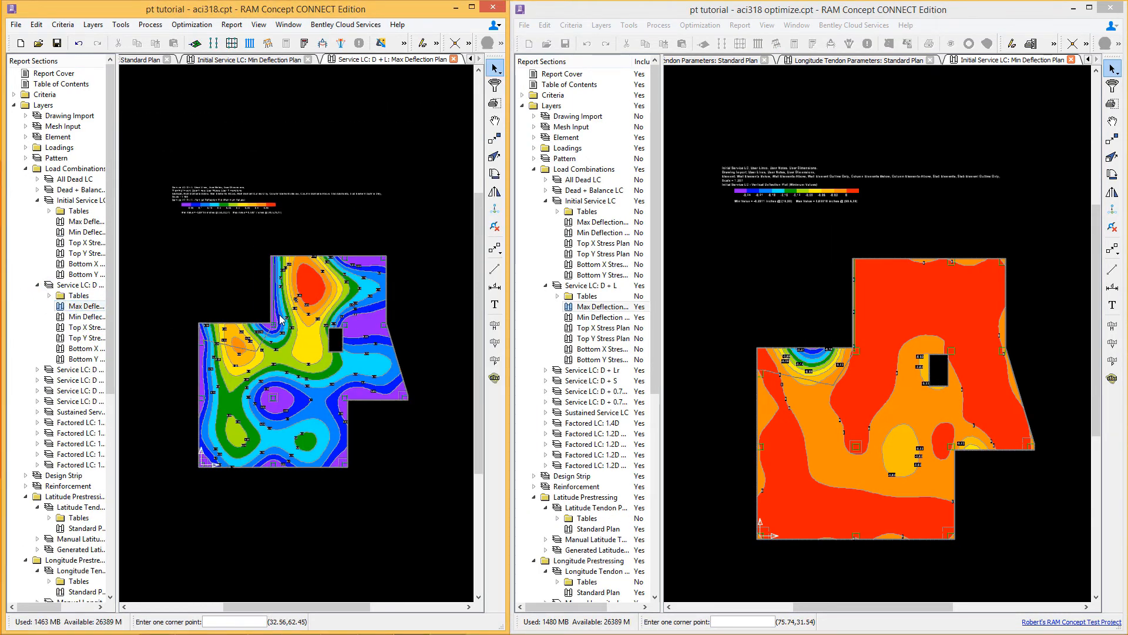
double_click(600, 307)
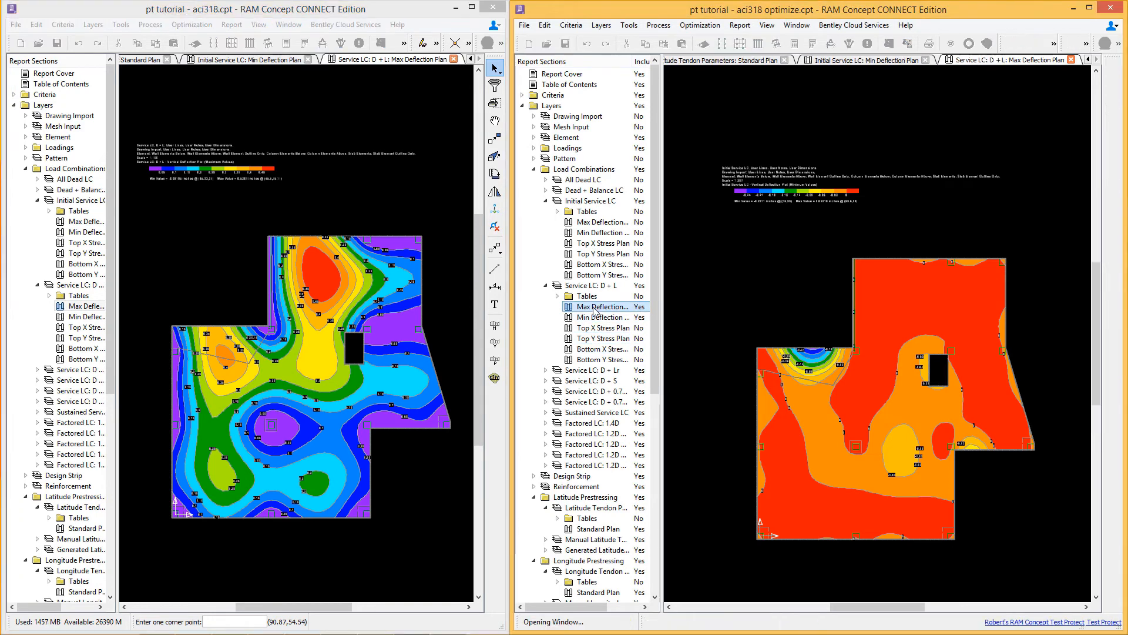
scroll(857, 367, "up", 9)
scroll(891, 341, "down", 5)
scroll(284, 245, "up", 3)
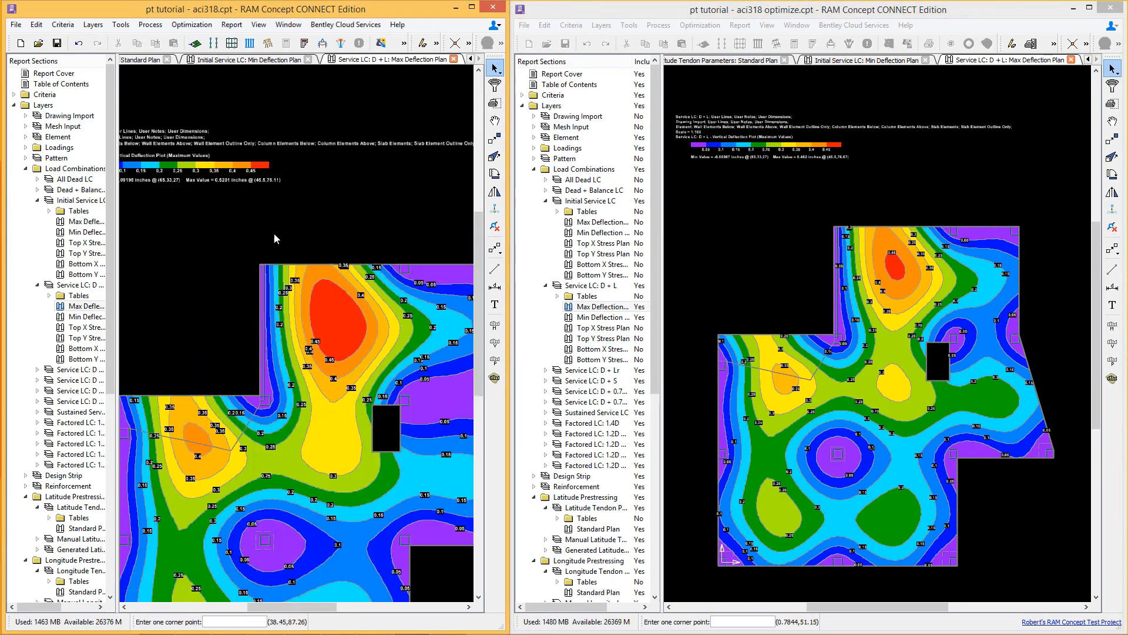
Step: Compare the D + L maximum deflection contours around the upper-left slab region in both models
middle_click_drag(813, 159, 822, 218)
scroll(821, 218, "up", 4)
scroll(837, 283, "down", 4)
middle_click_drag(936, 333, 907, 300)
middle_click_drag(798, 369, 797, 321)
middle_click_drag(303, 422, 374, 289)
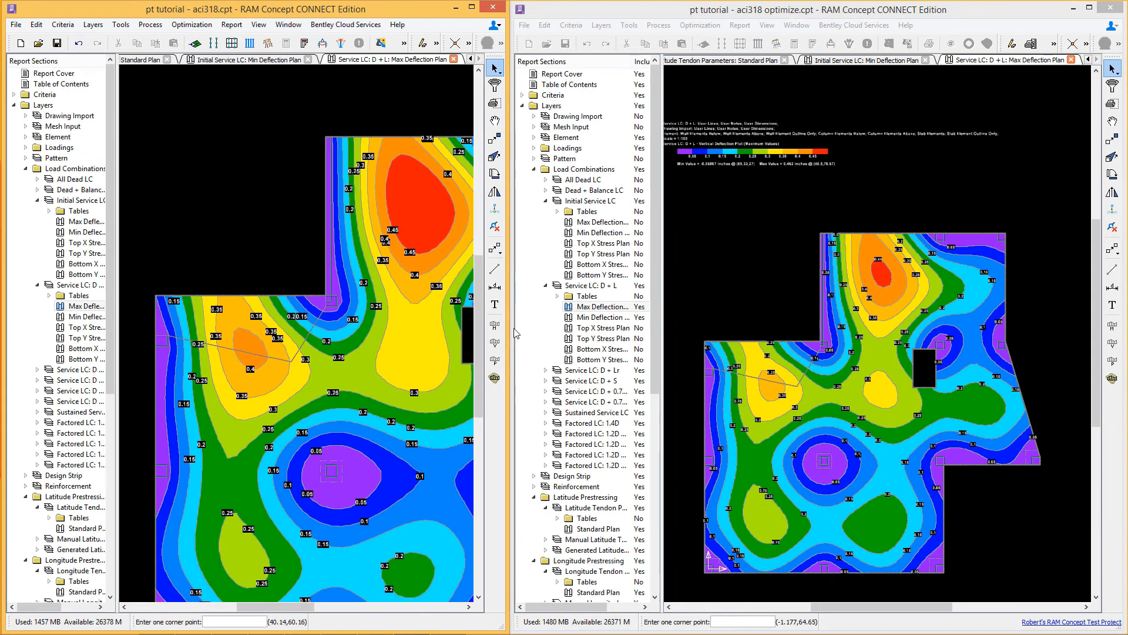
left_click(742, 369)
scroll(743, 369, "up", 5)
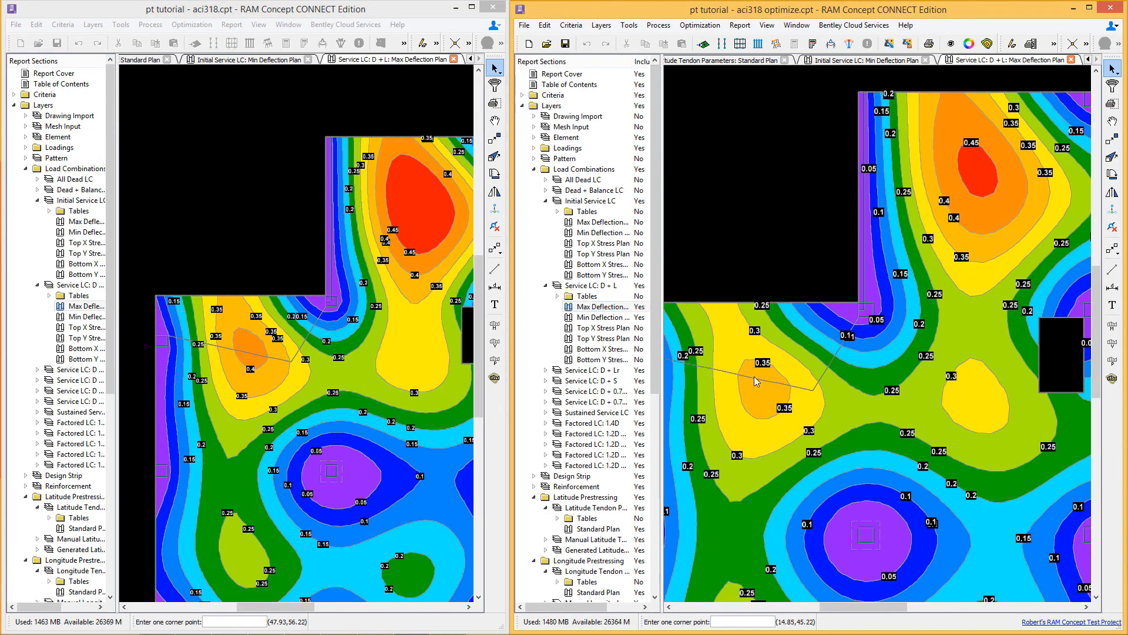
middle_click_drag(287, 380, 304, 344)
scroll(301, 340, "up", 2)
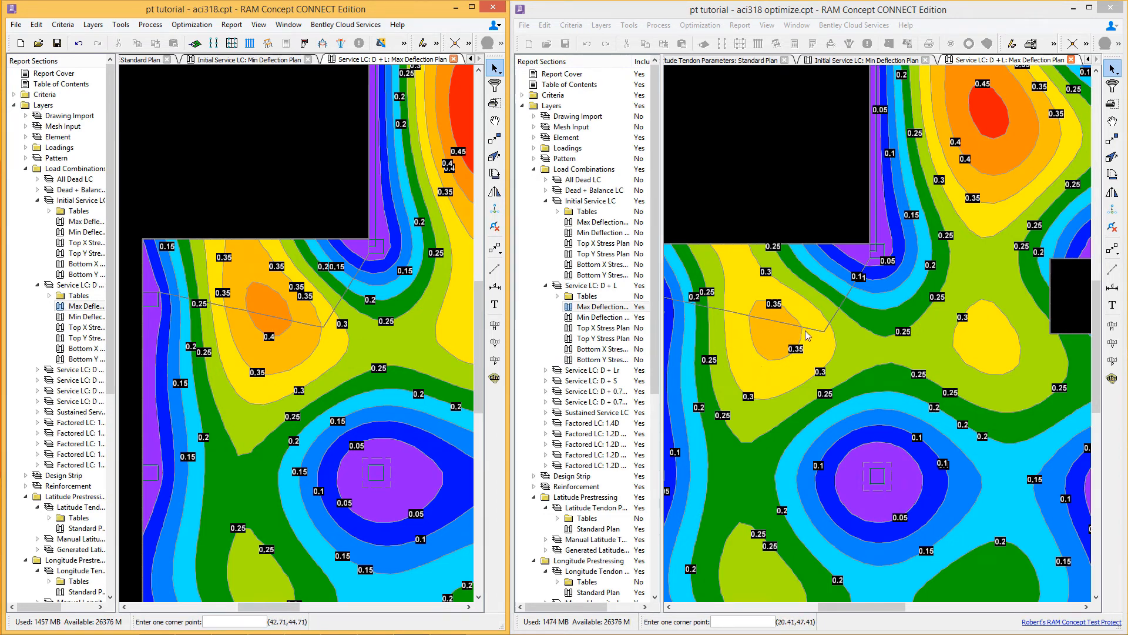
left_click(791, 212)
scroll(791, 213, "down", 4)
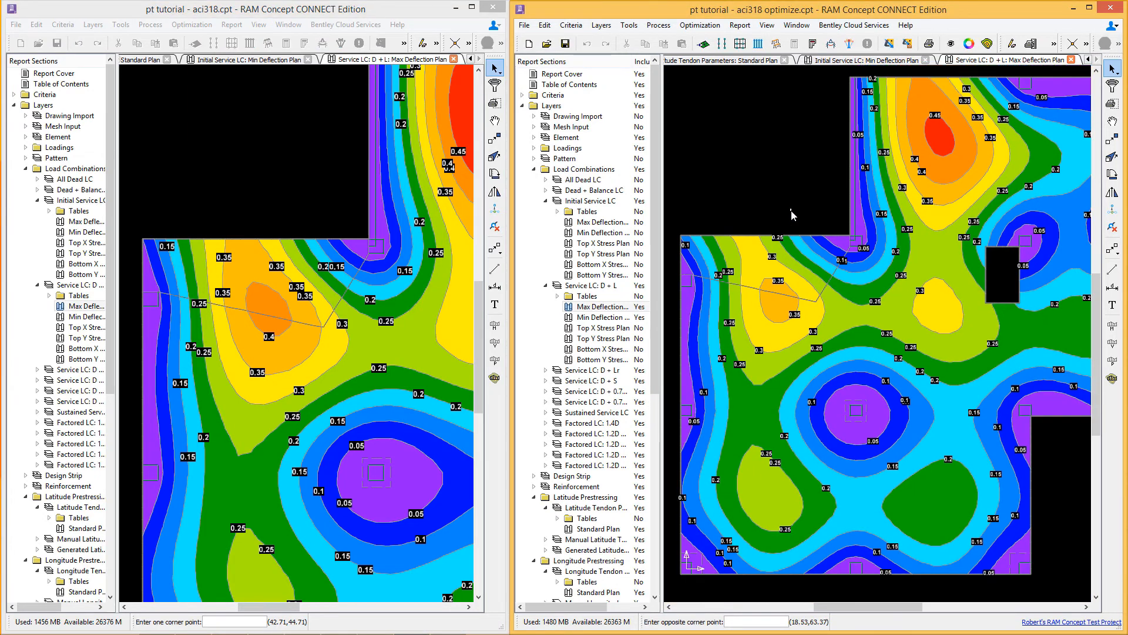
Step: Compare the minimum and maximum deflection values in the two deflection plot legends
left_click(811, 260)
middle_click_drag(799, 219, 792, 310)
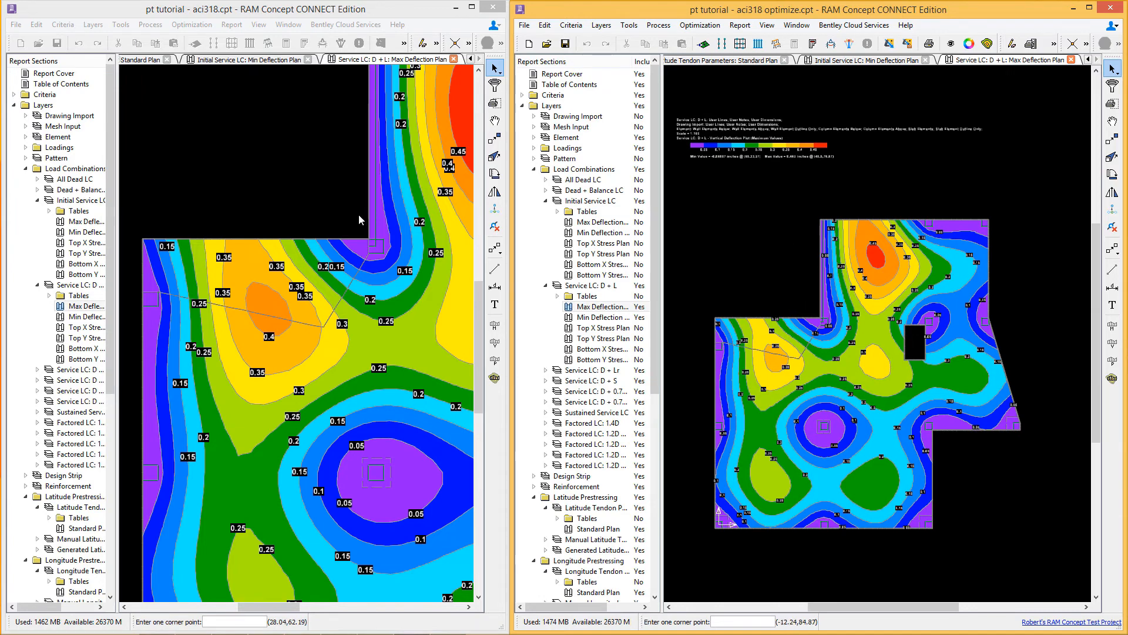
left_click(332, 214)
scroll(333, 214, "down", 3)
middle_click_drag(323, 95, 324, 178)
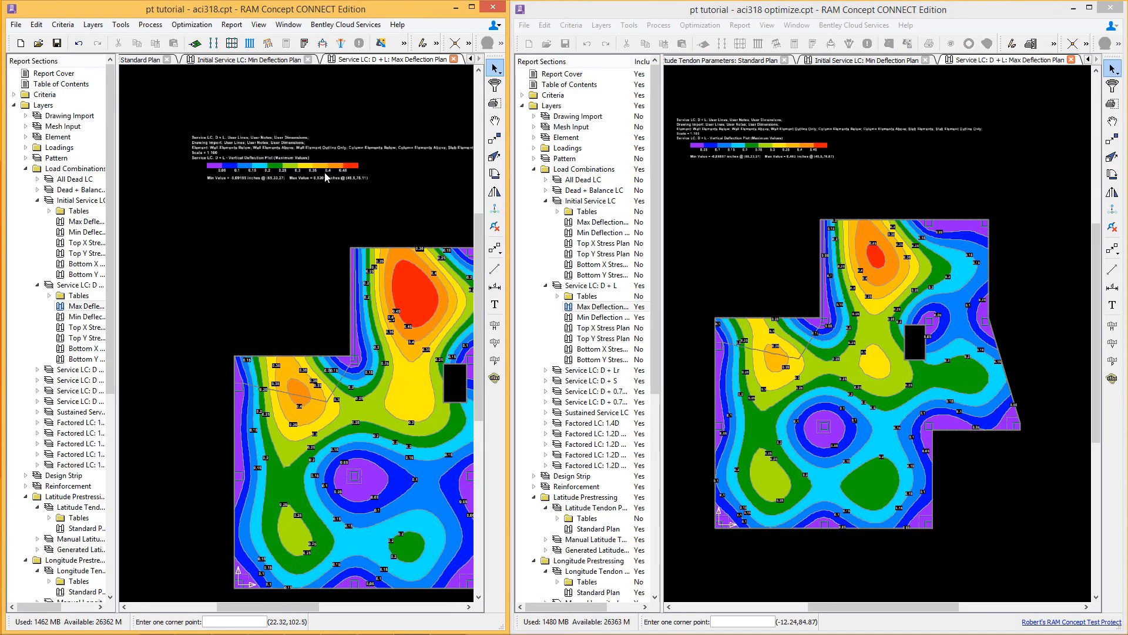
scroll(330, 172, "up", 4)
left_click(699, 189)
middle_click_drag(814, 166, 822, 215)
scroll(822, 215, "up", 4)
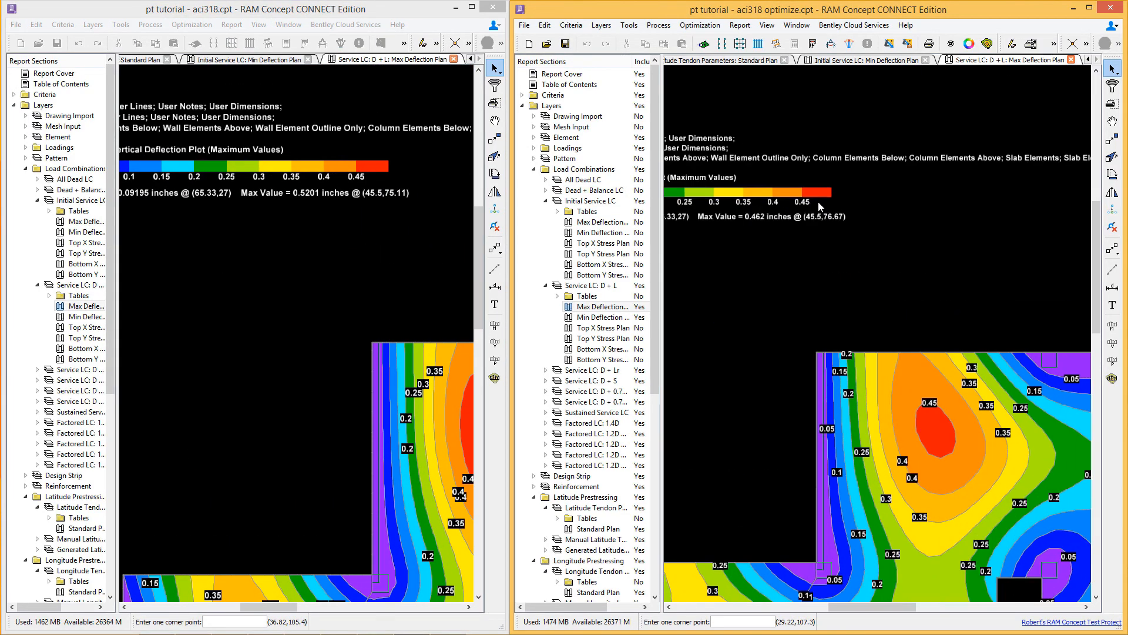
scroll(799, 269, "down", 4)
left_click(361, 331)
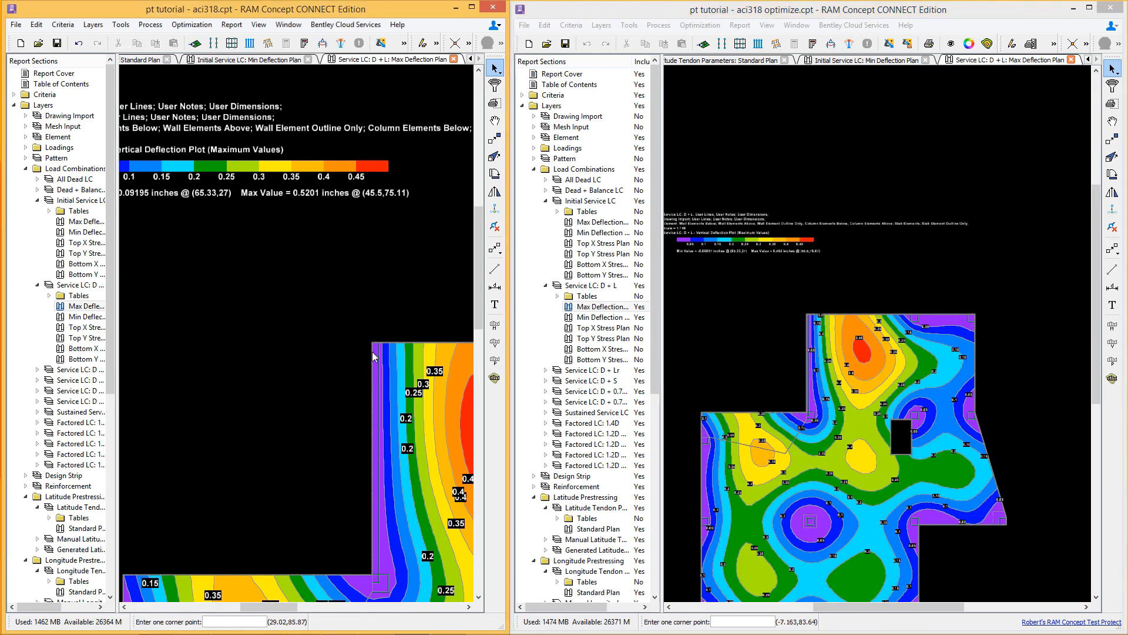
Step: Compare the top reinforcement bar plans of the two models
scroll(361, 332, "down", 2)
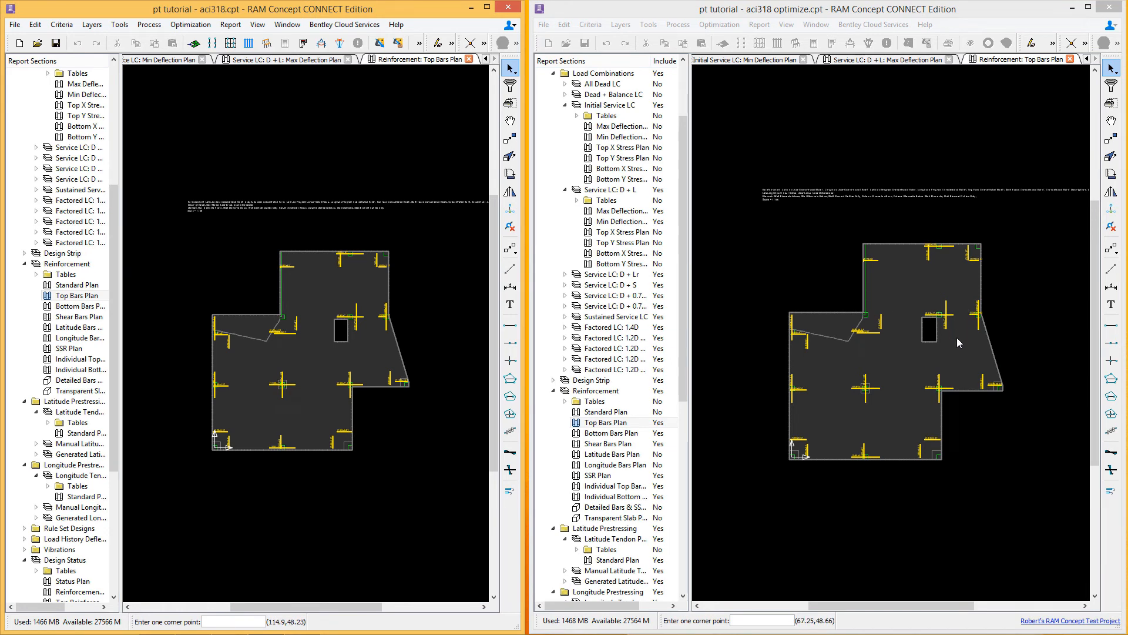
left_click(952, 334)
scroll(951, 330, "up", 3)
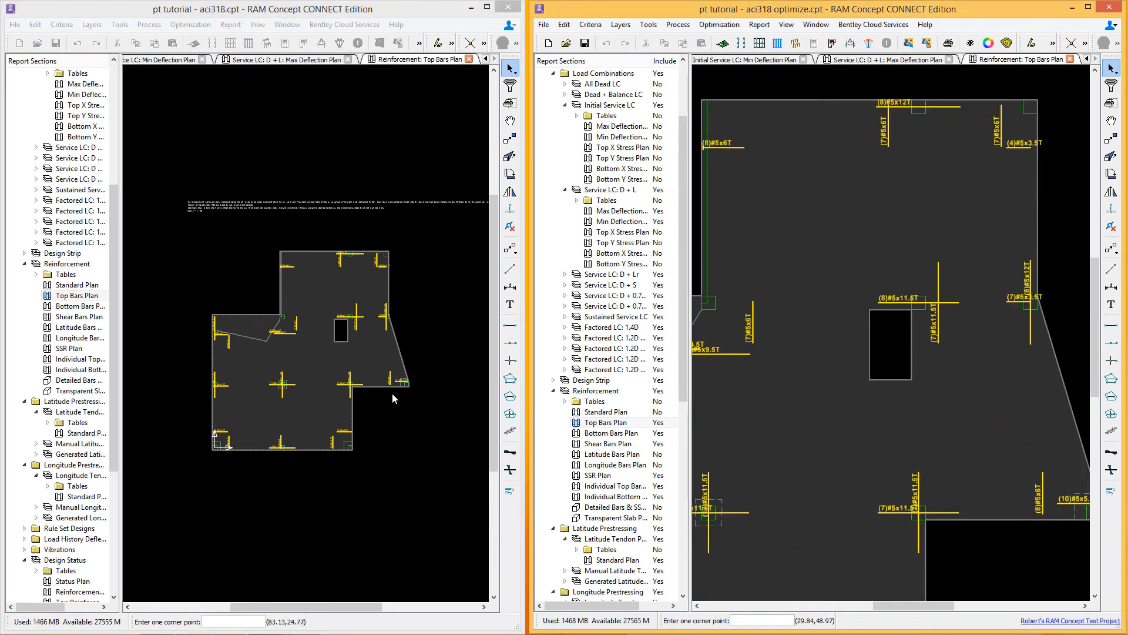
left_click(388, 376)
scroll(370, 329, "up", 3)
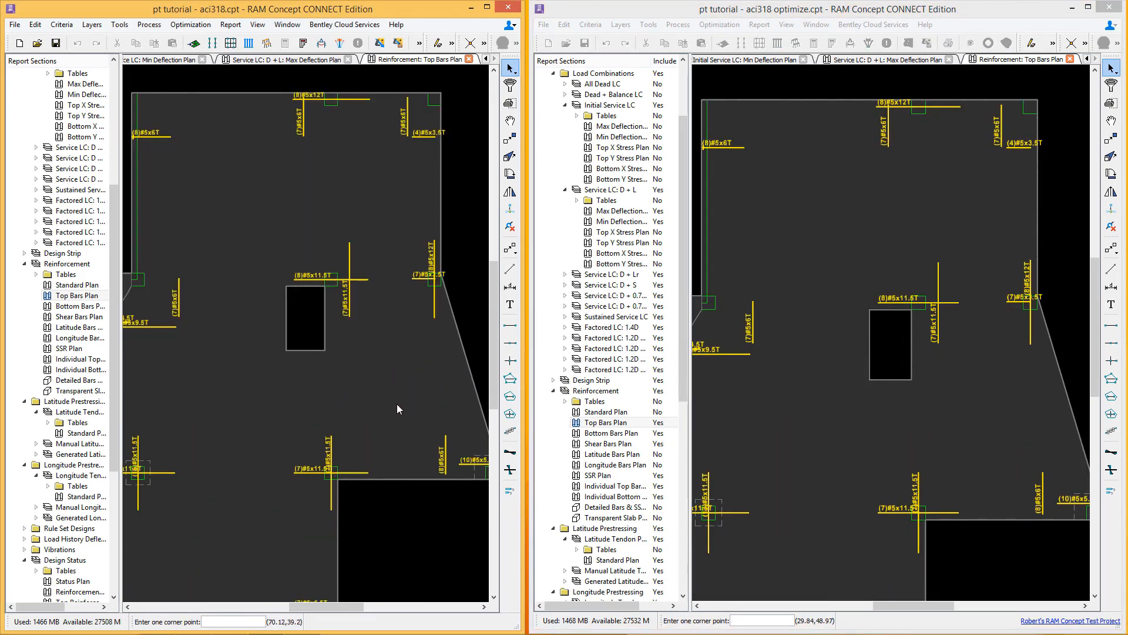
middle_click_drag(402, 408, 434, 355)
middle_click_drag(315, 368, 378, 359)
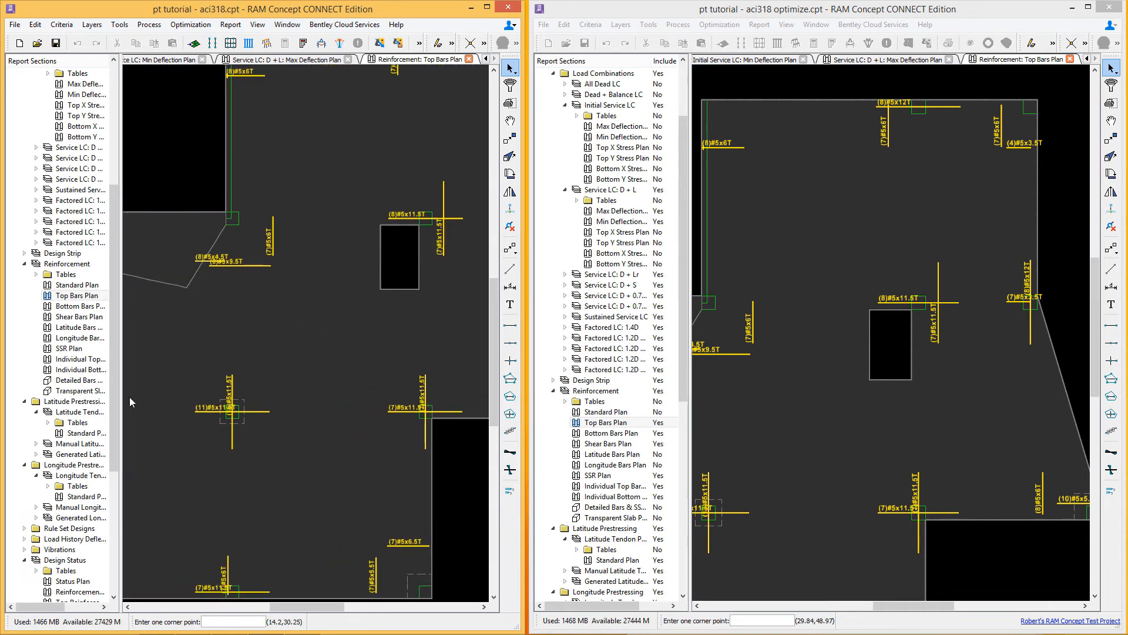
Step: Open the bottom reinforcement bar plan in both models and compare the bar layouts
double_click(63, 306)
double_click(598, 433)
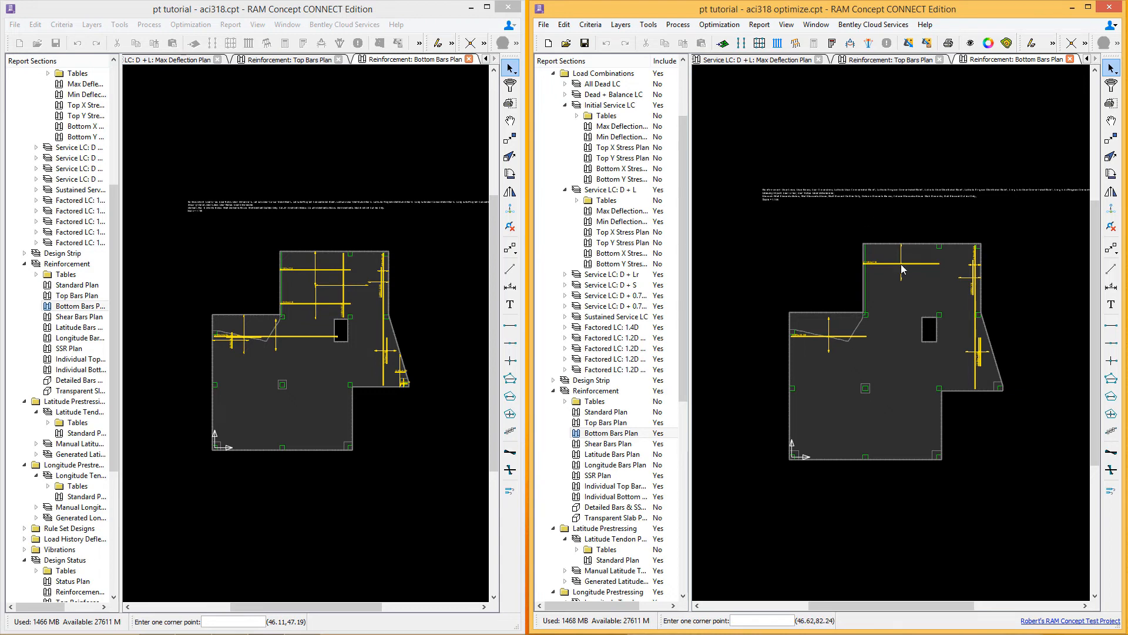
scroll(882, 255, "up", 5)
left_click(395, 345)
scroll(387, 329, "up", 5)
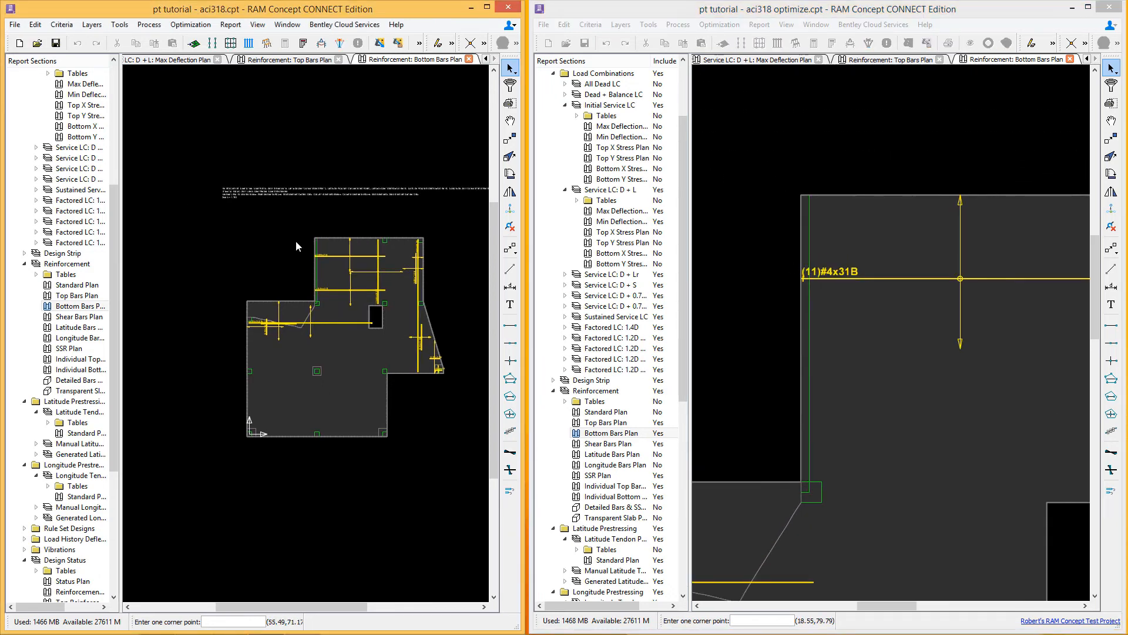
scroll(365, 267, "down", 4)
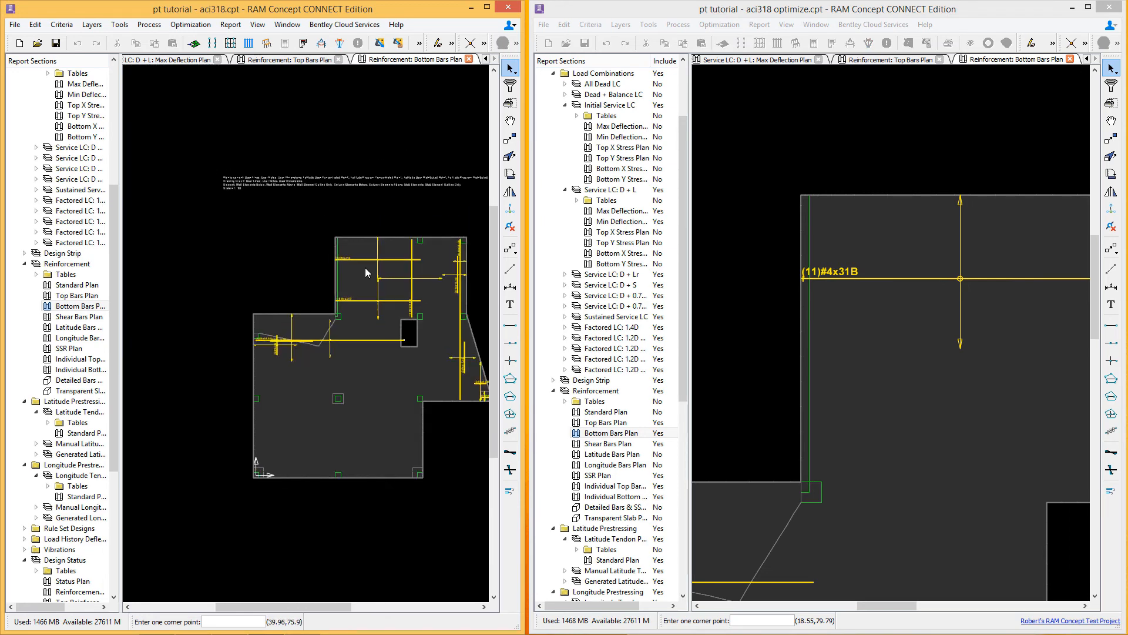
left_click(872, 383)
scroll(876, 326, "down", 5)
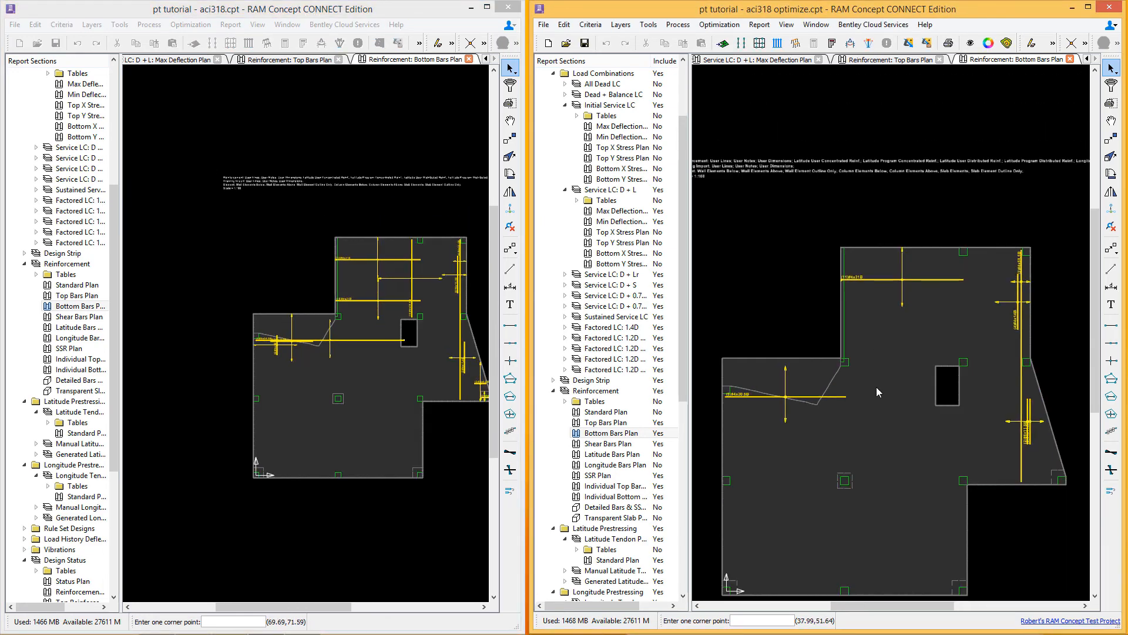
middle_click_drag(876, 386, 865, 355)
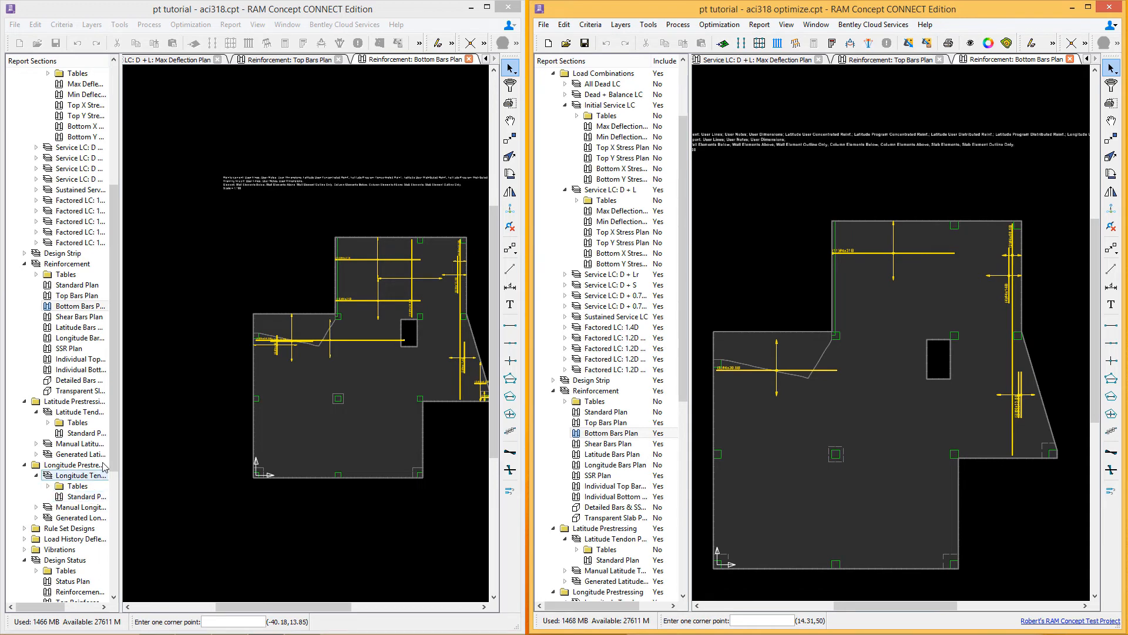
Step: Open the Design Status SSR plan in both models and compare the shear reinforcement locations
left_click_drag(116, 428, 116, 532)
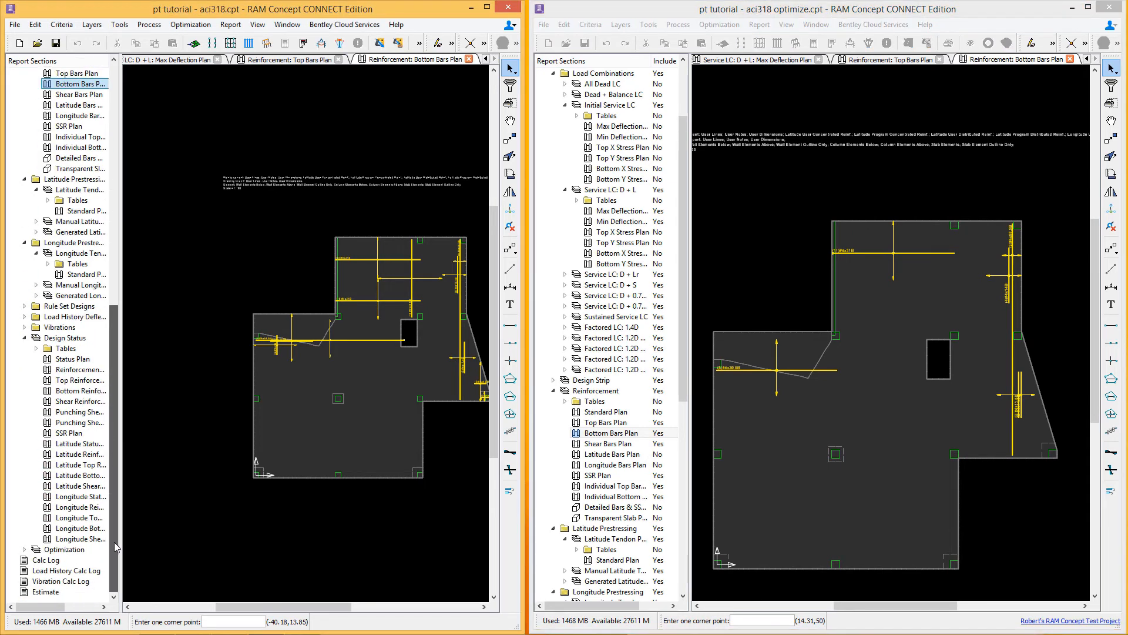
double_click(63, 433)
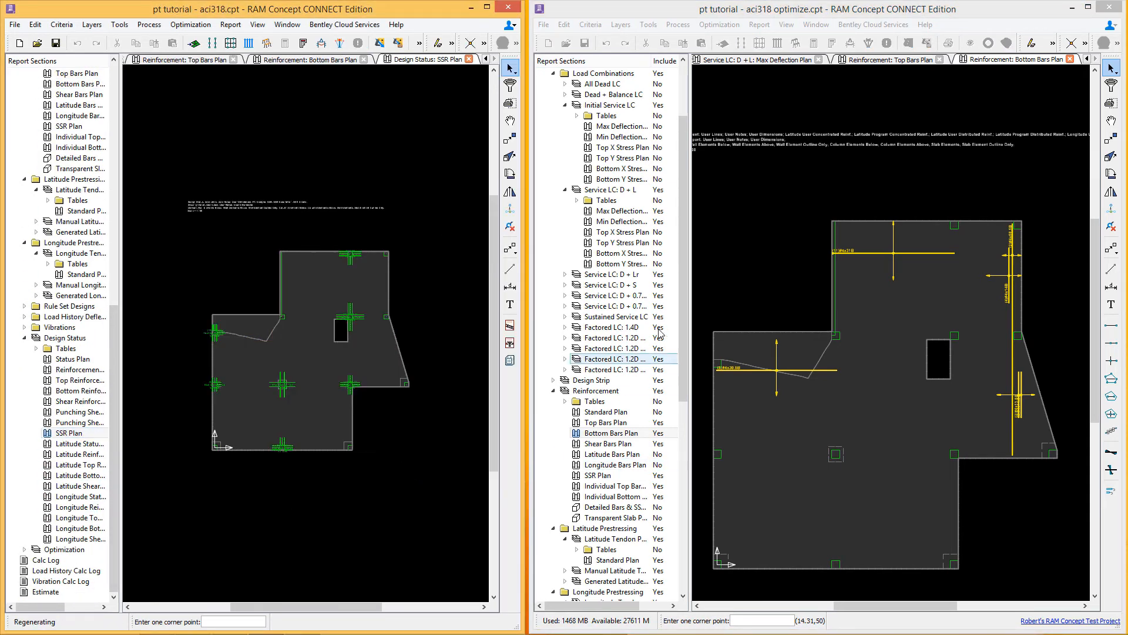
left_click_drag(684, 318, 683, 509)
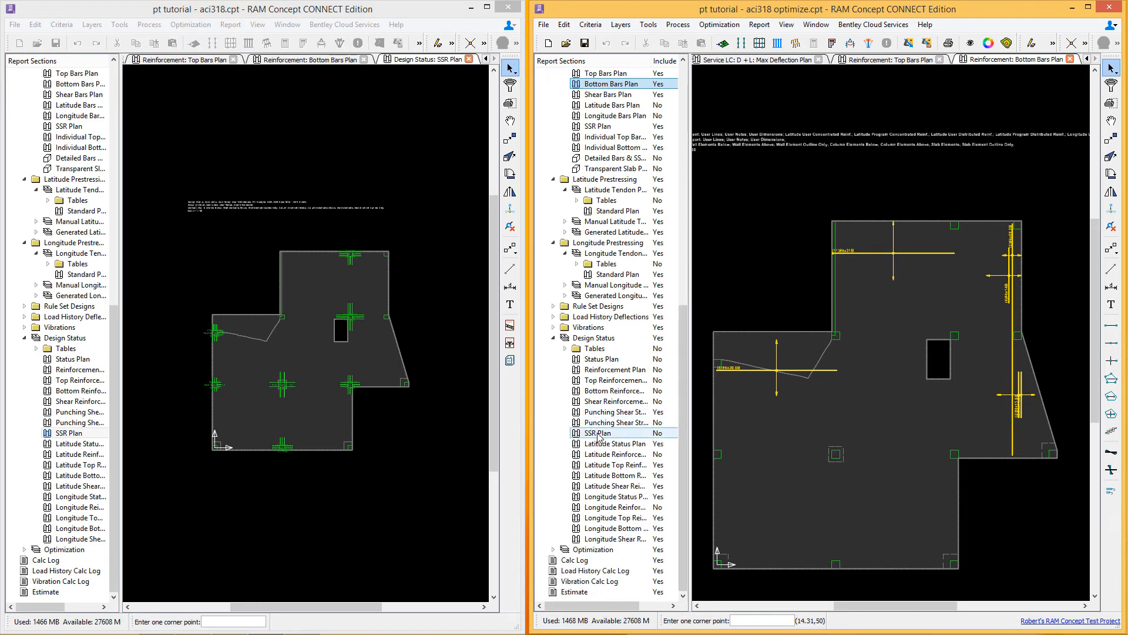
double_click(600, 433)
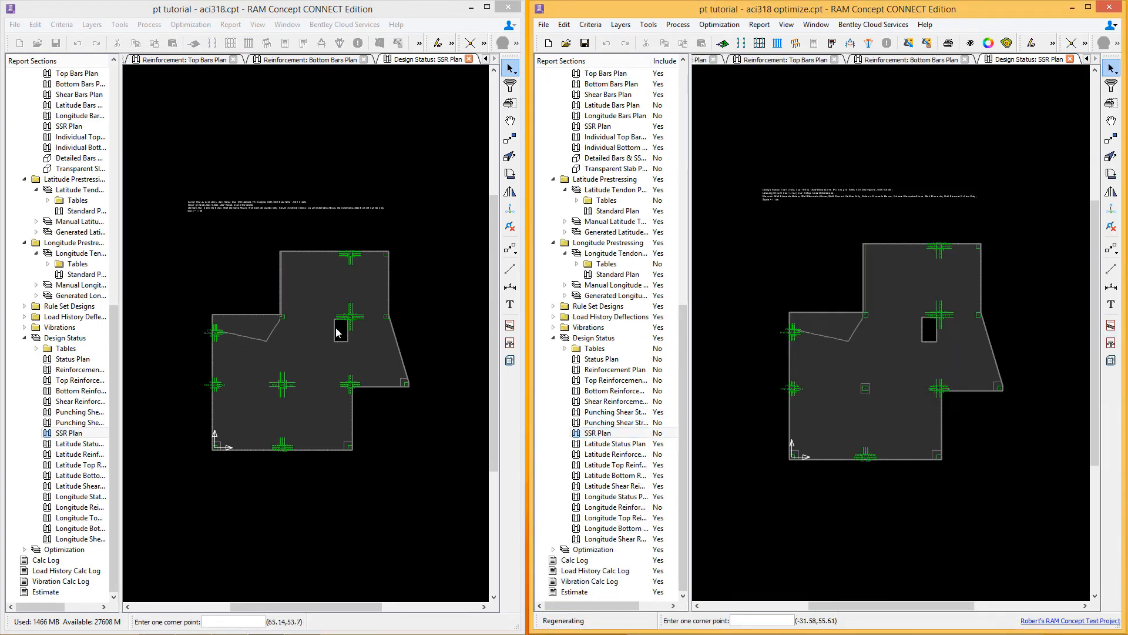
middle_click_drag(320, 371, 338, 324)
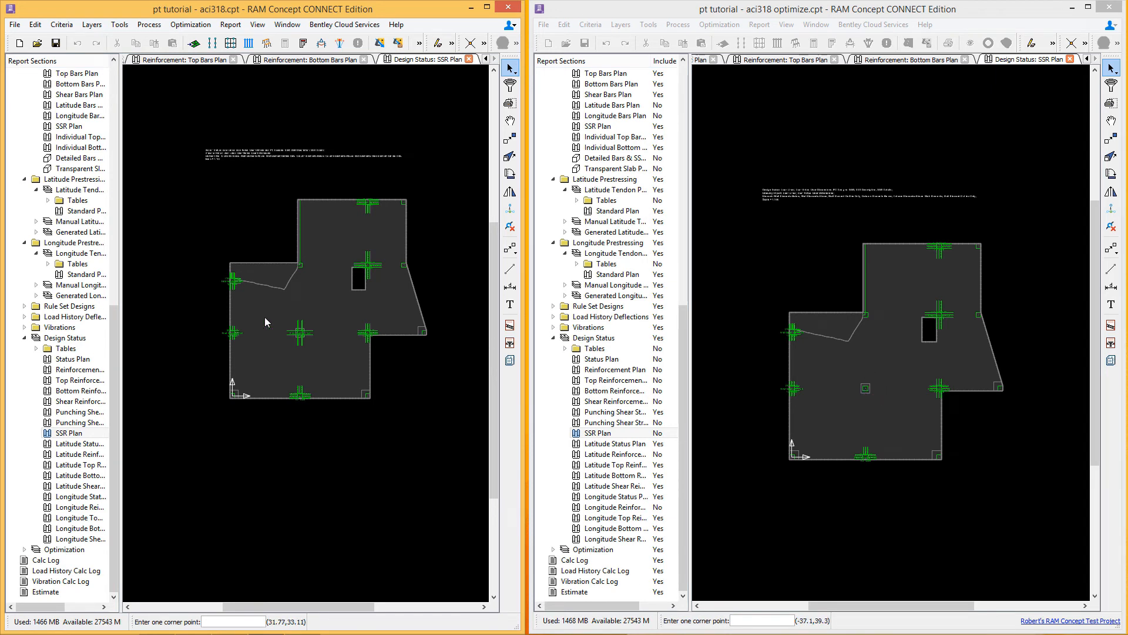
Step: Zoom into the same column's stud rail callouts in both SSR plans and compare stud counts and spacings
middle_click_drag(264, 334, 296, 375)
scroll(413, 250, "up", 11)
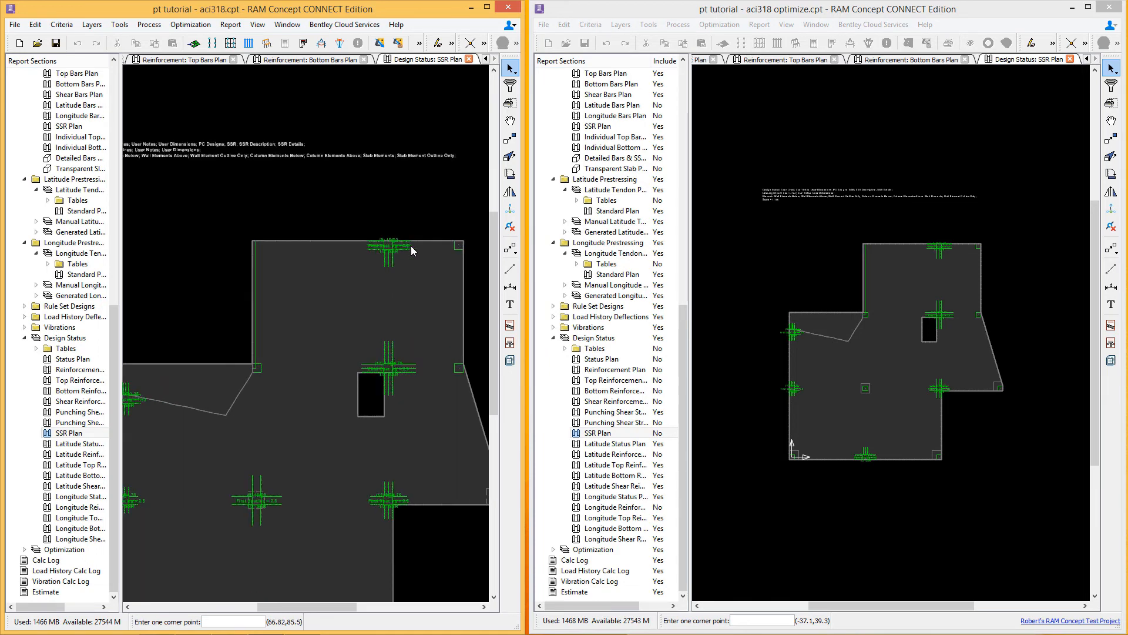
middle_click_drag(866, 332, 848, 367)
scroll(962, 295, "up", 1)
scroll(890, 294, "up", 10)
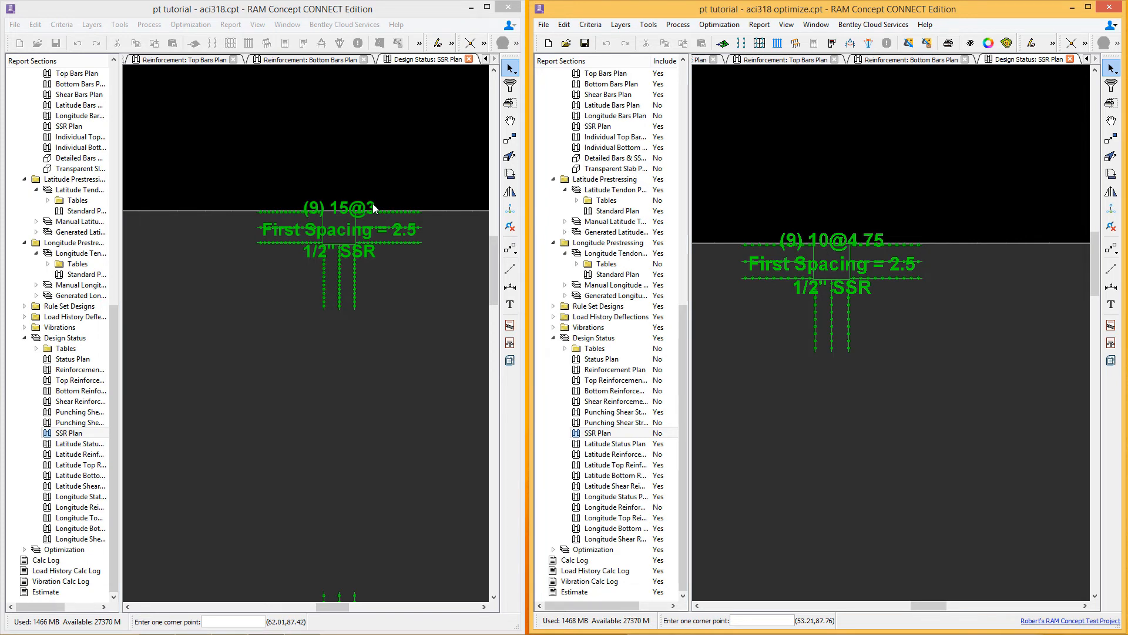
scroll(754, 317, "down", 2)
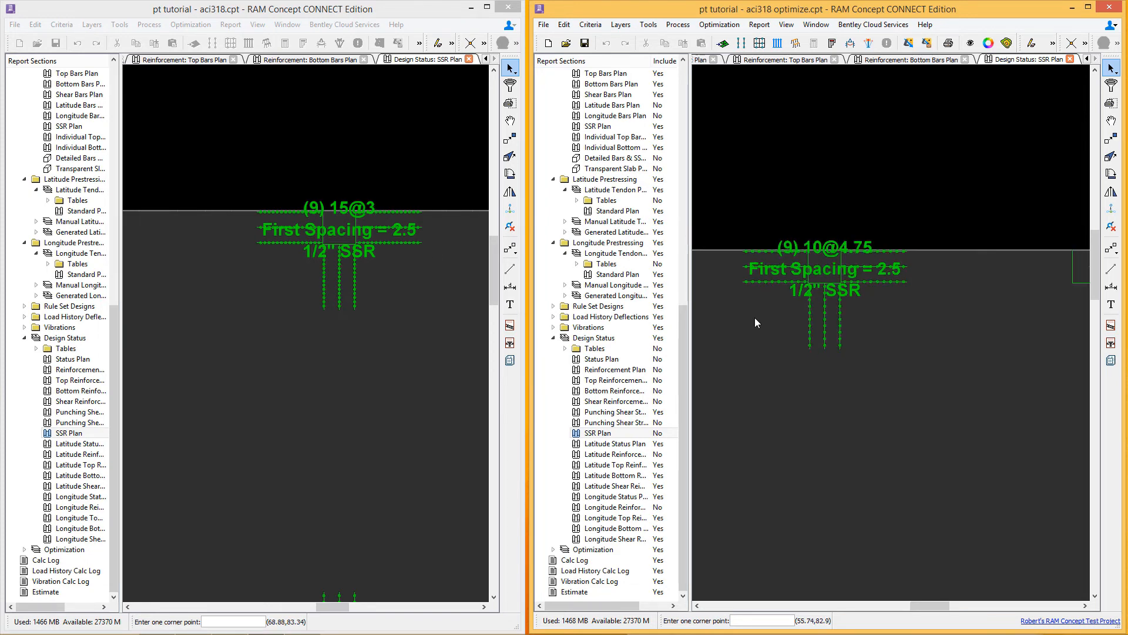
scroll(754, 317, "down", 8)
middle_click_drag(777, 352, 850, 288)
scroll(848, 307, "down", 6)
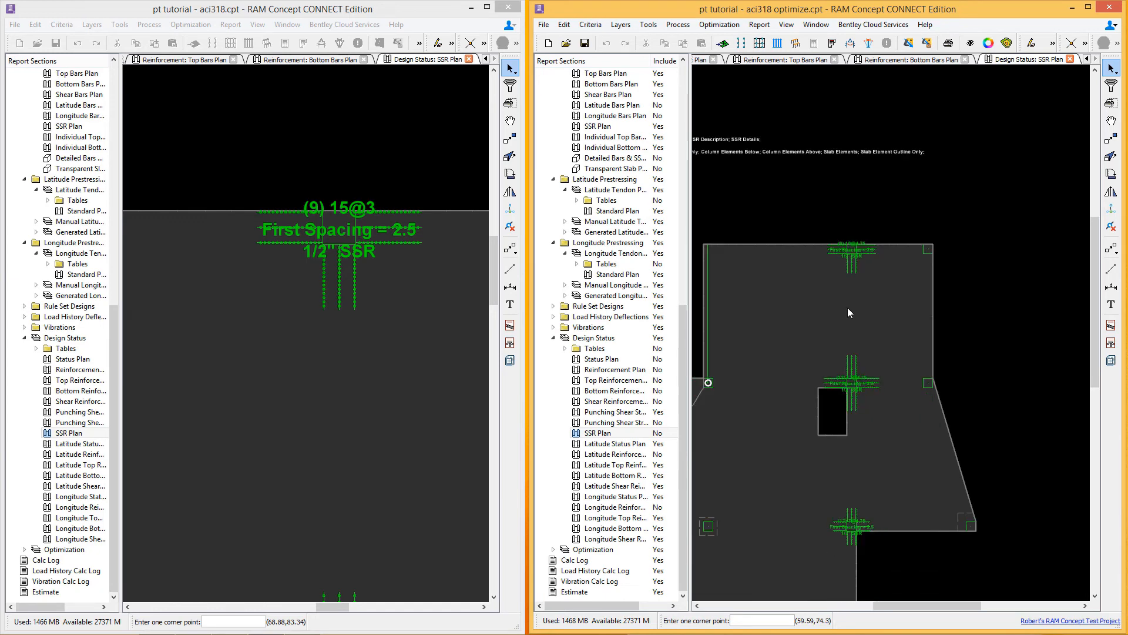
scroll(847, 308, "down", 2)
middle_click_drag(863, 339, 938, 323)
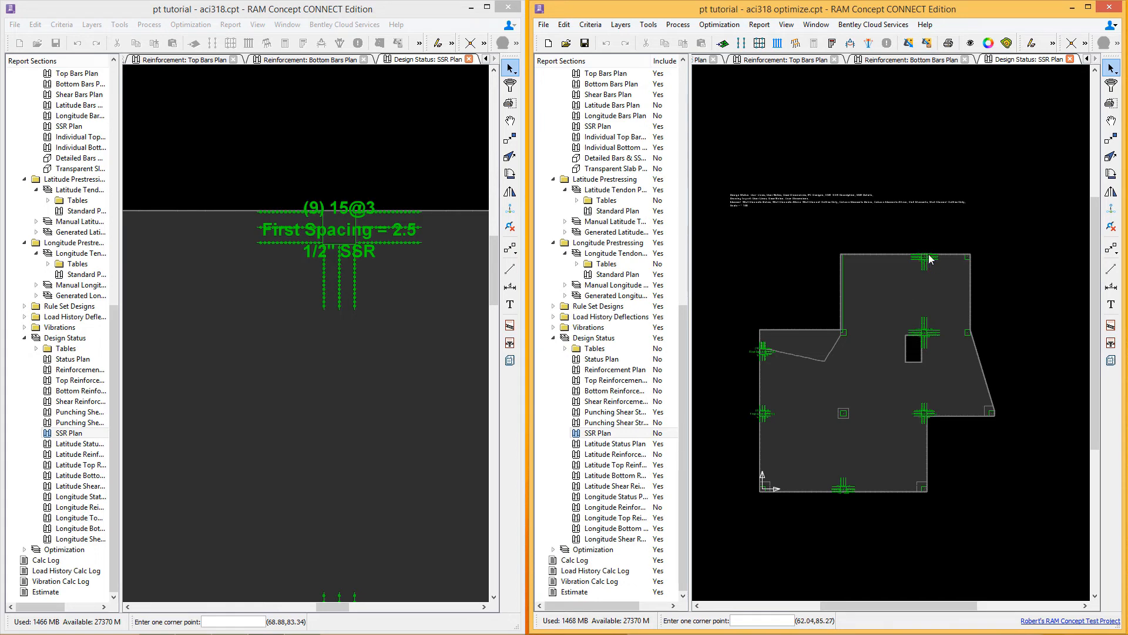
scroll(929, 265, "up", 5)
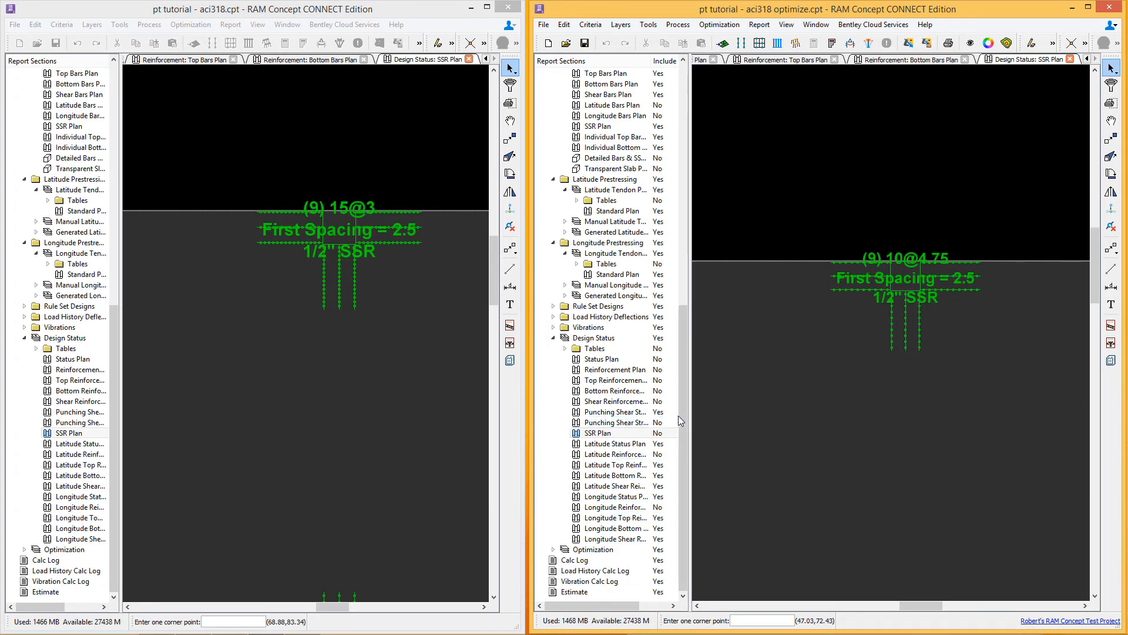
Step: Open the cost Estimate report in both models to compare quantities and costs
left_click(574, 591)
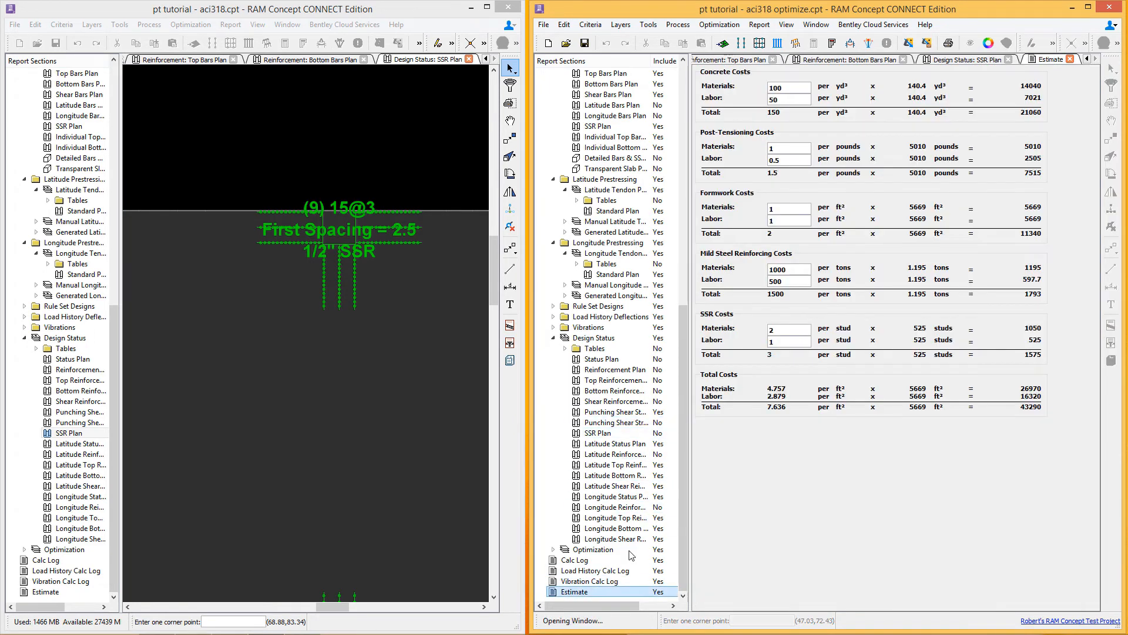
left_click(45, 592)
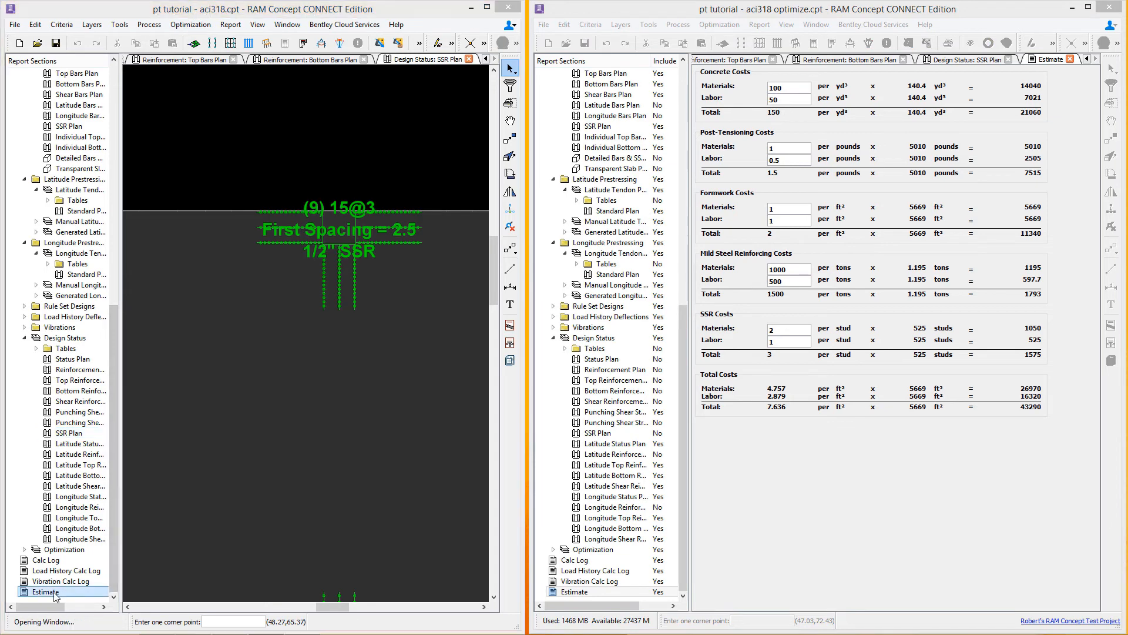